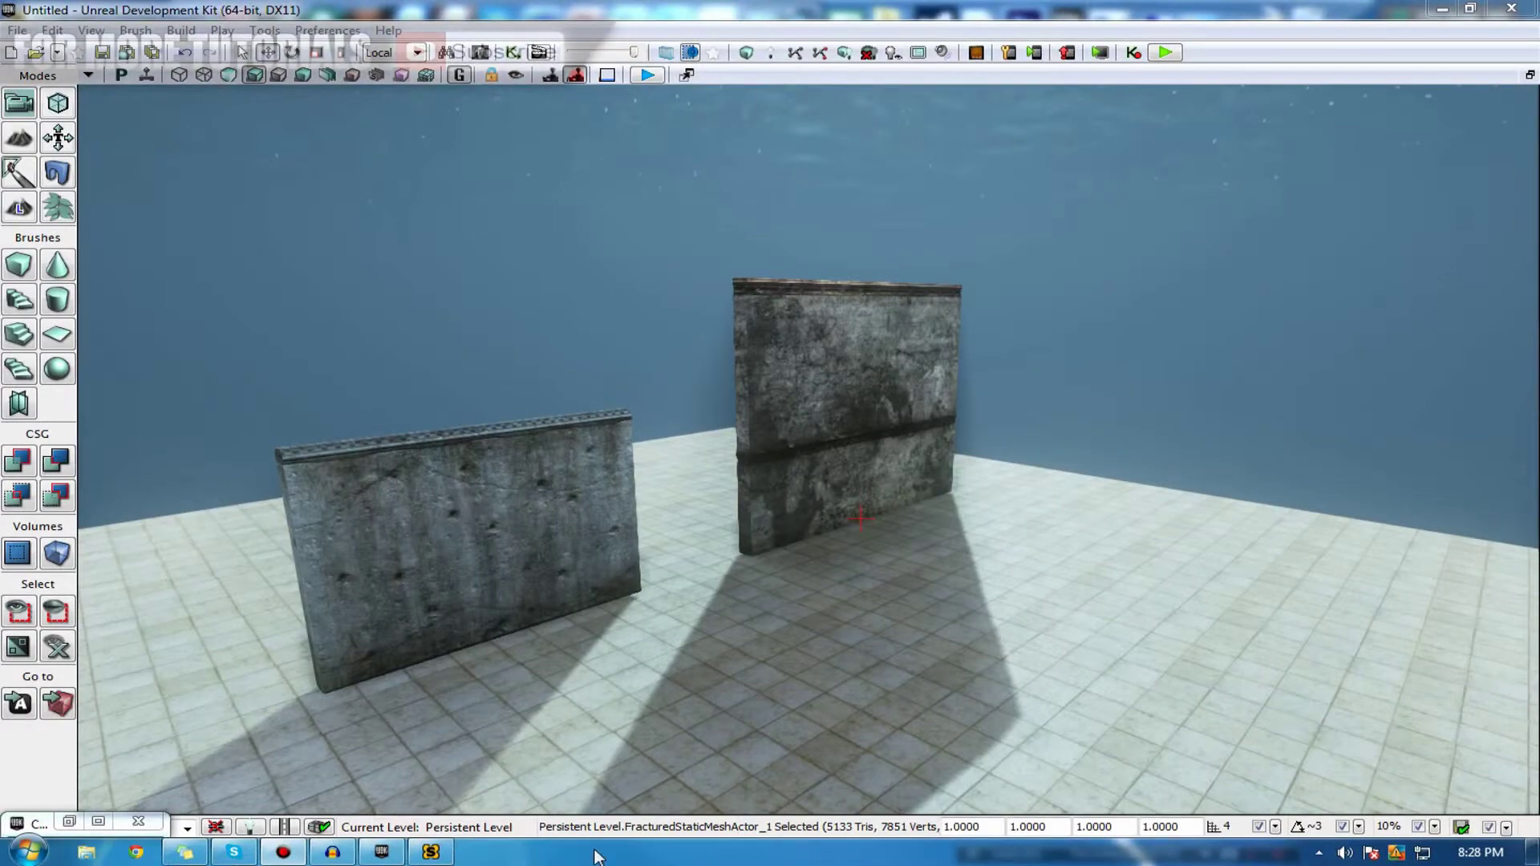
- Play the level in the viewport and shoot holes through the upper part of the tall fractured wall
{"action": "right_click_drag", "start_coordinate": [135, 718], "coordinate": [101, 710]}
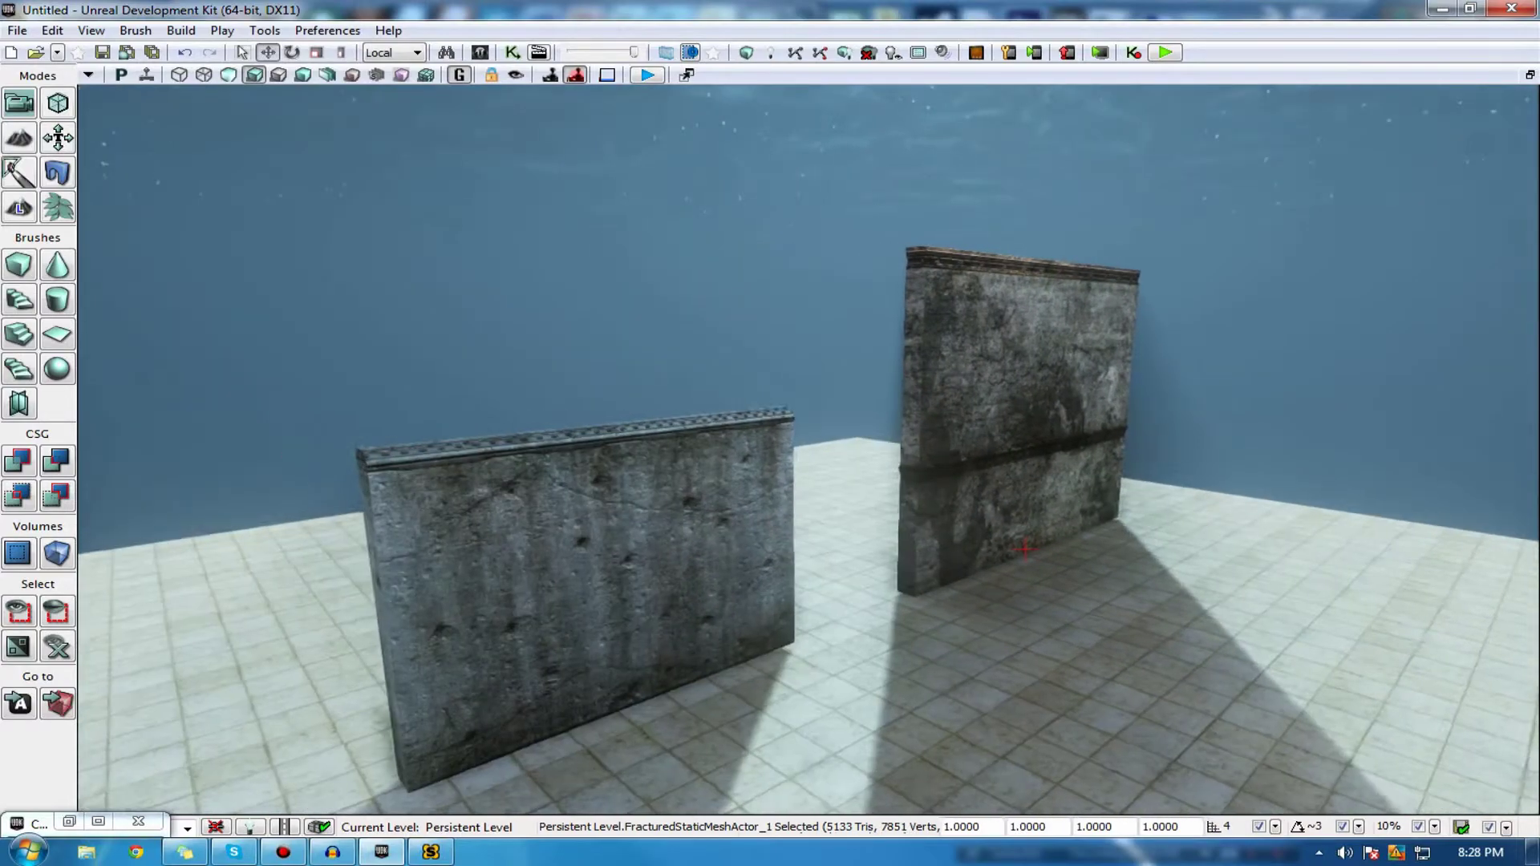
{"action": "left_click_drag", "start_coordinate": [1024, 549], "coordinate": [991, 536]}
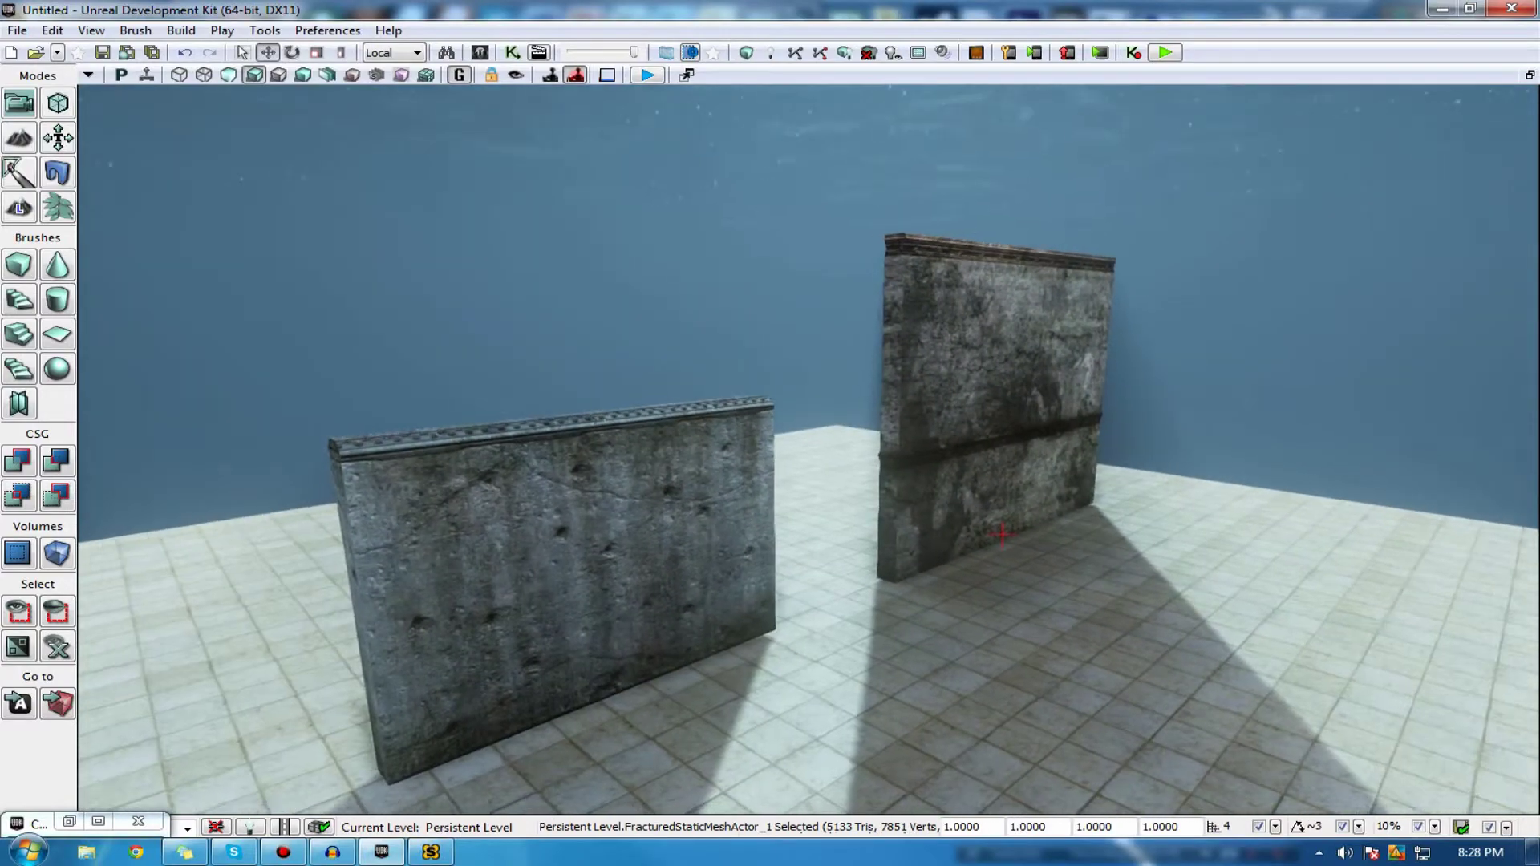
{"action": "left_click_drag", "start_coordinate": [917, 503], "coordinate": [927, 522]}
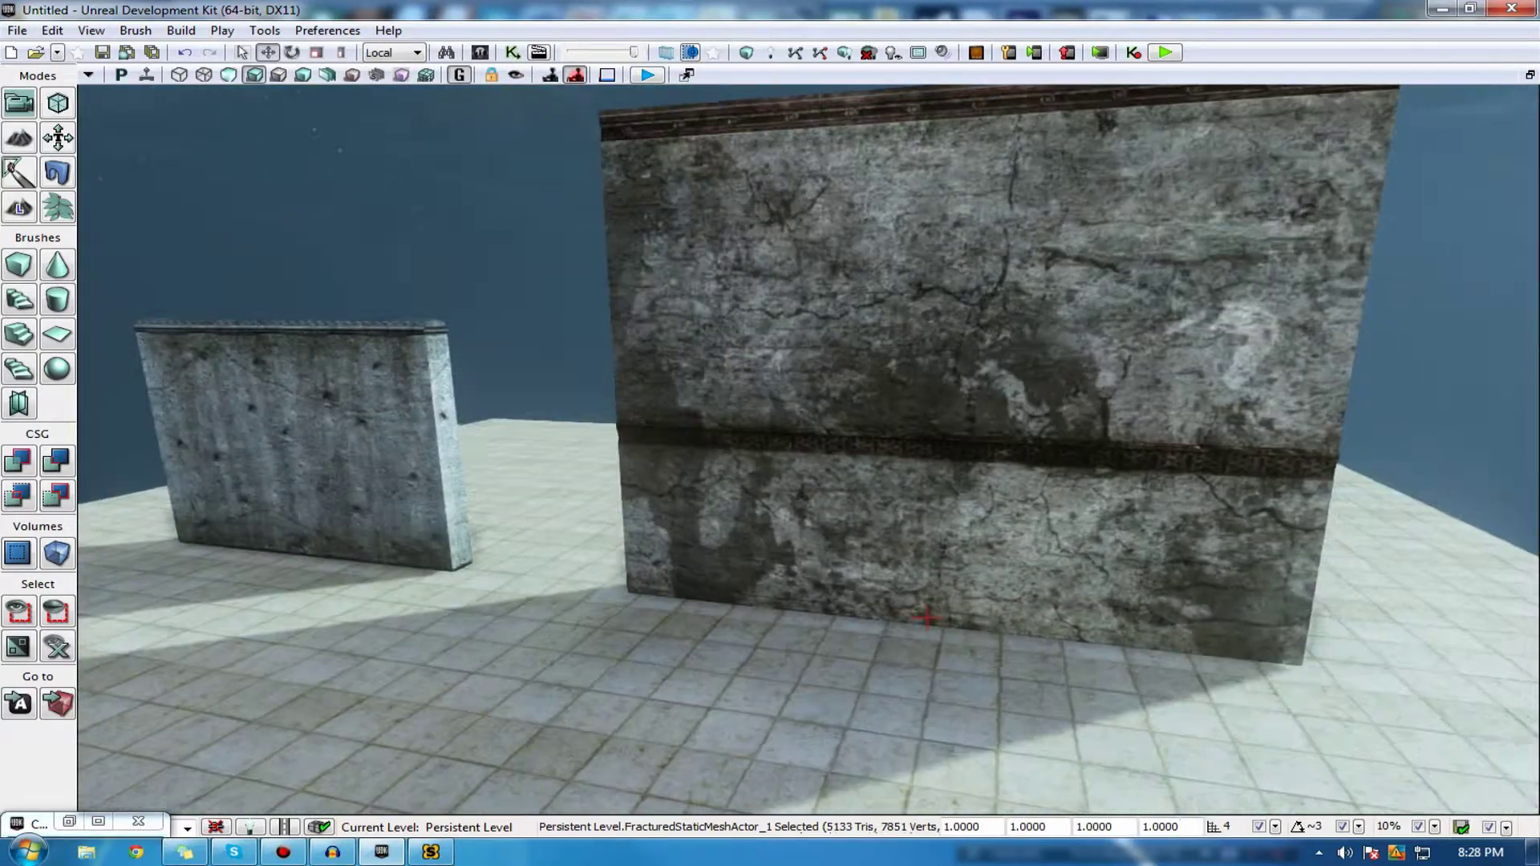
{"action": "left_click_drag", "start_coordinate": [928, 617], "coordinate": [930, 619]}
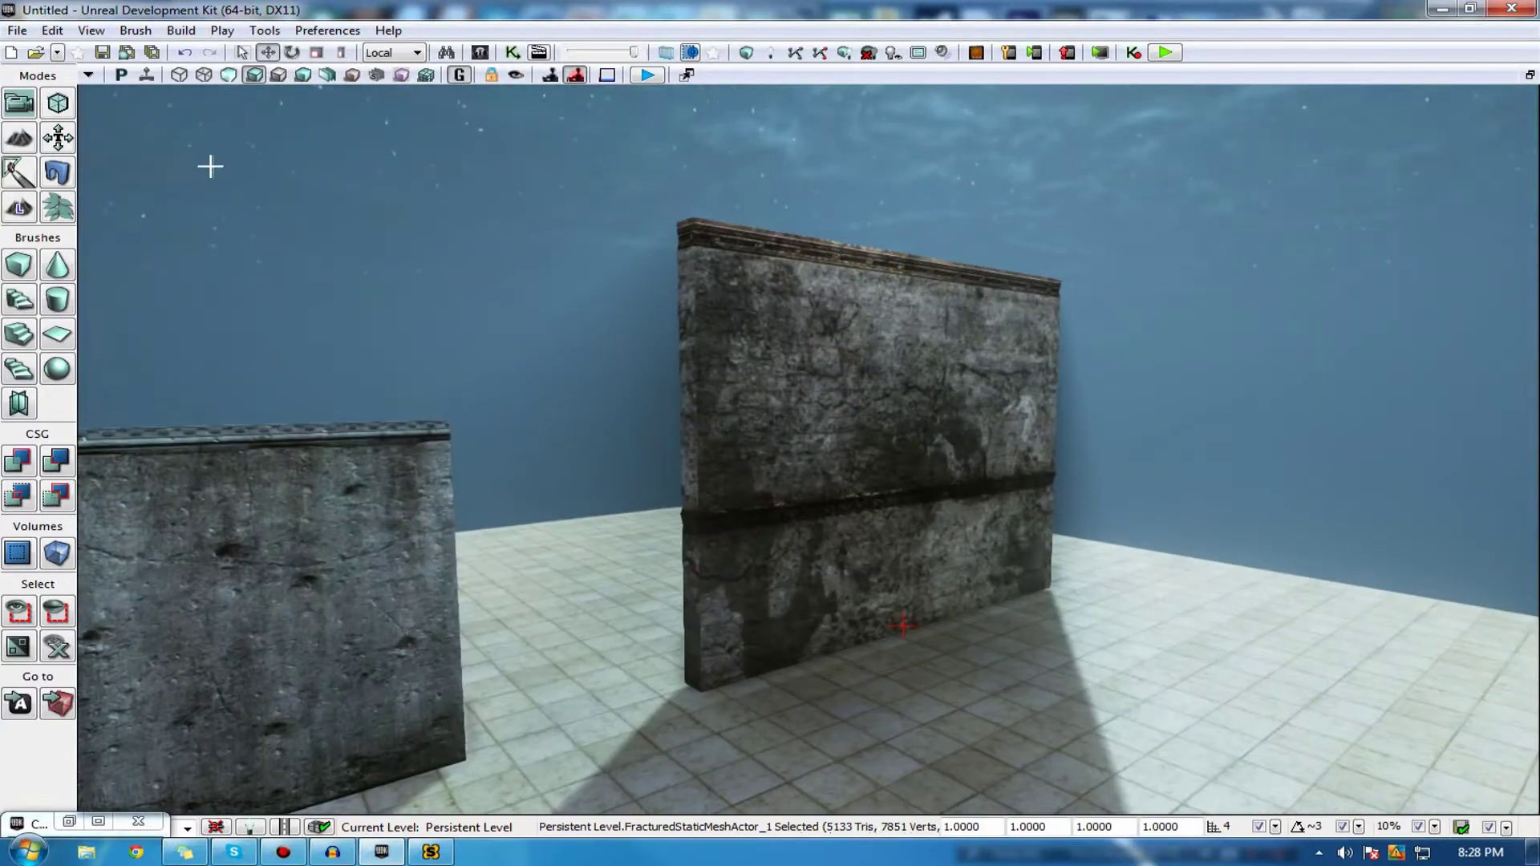
{"action": "left_click", "coordinate": [645, 75]}
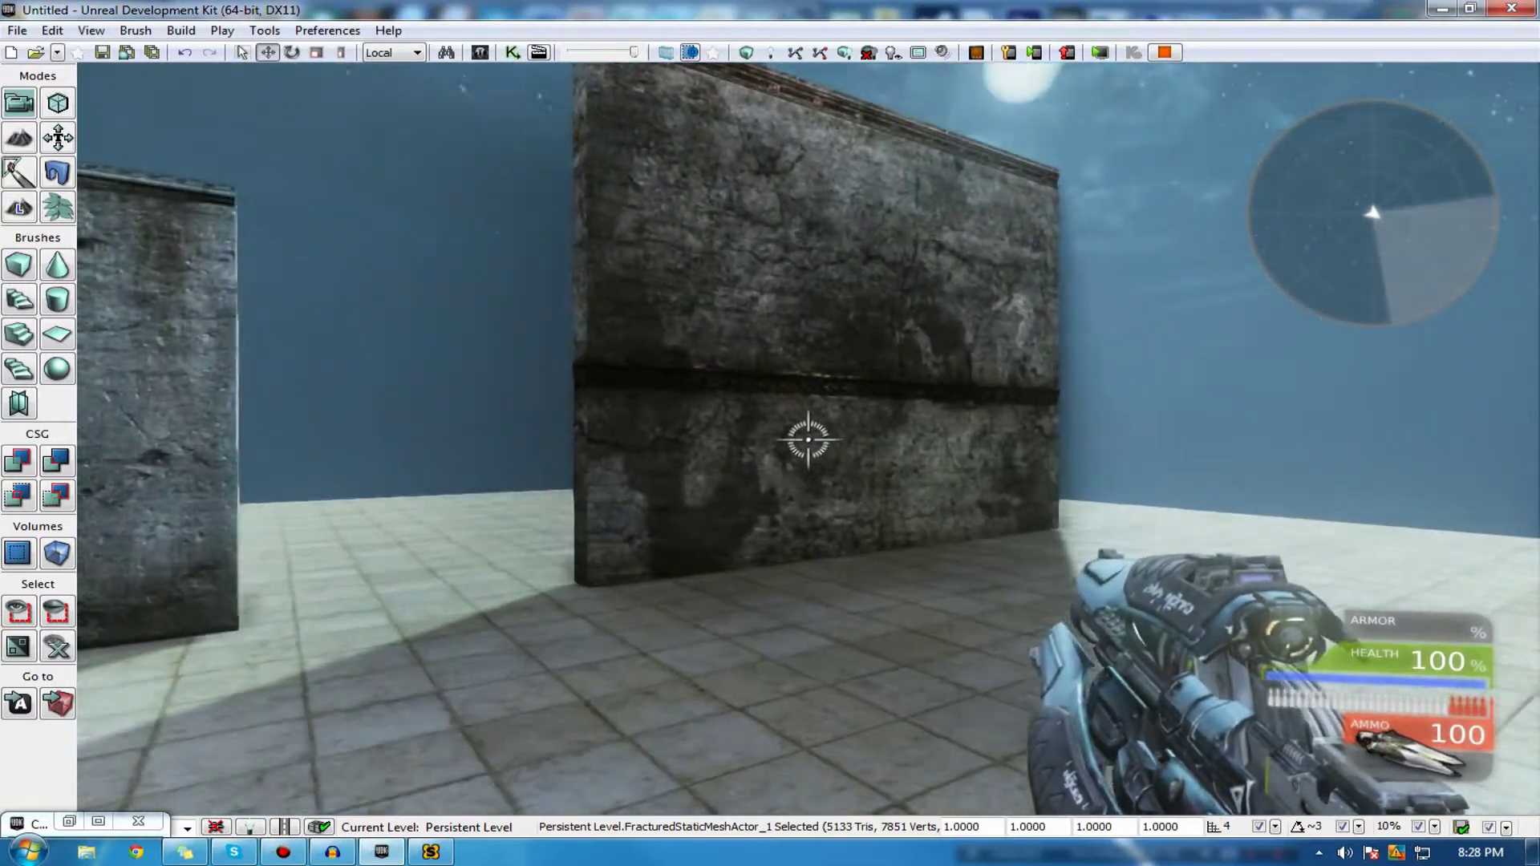
{"action": "key", "text": "w"}
{"action": "key", "text": "w"}
{"action": "key", "text": "a"}
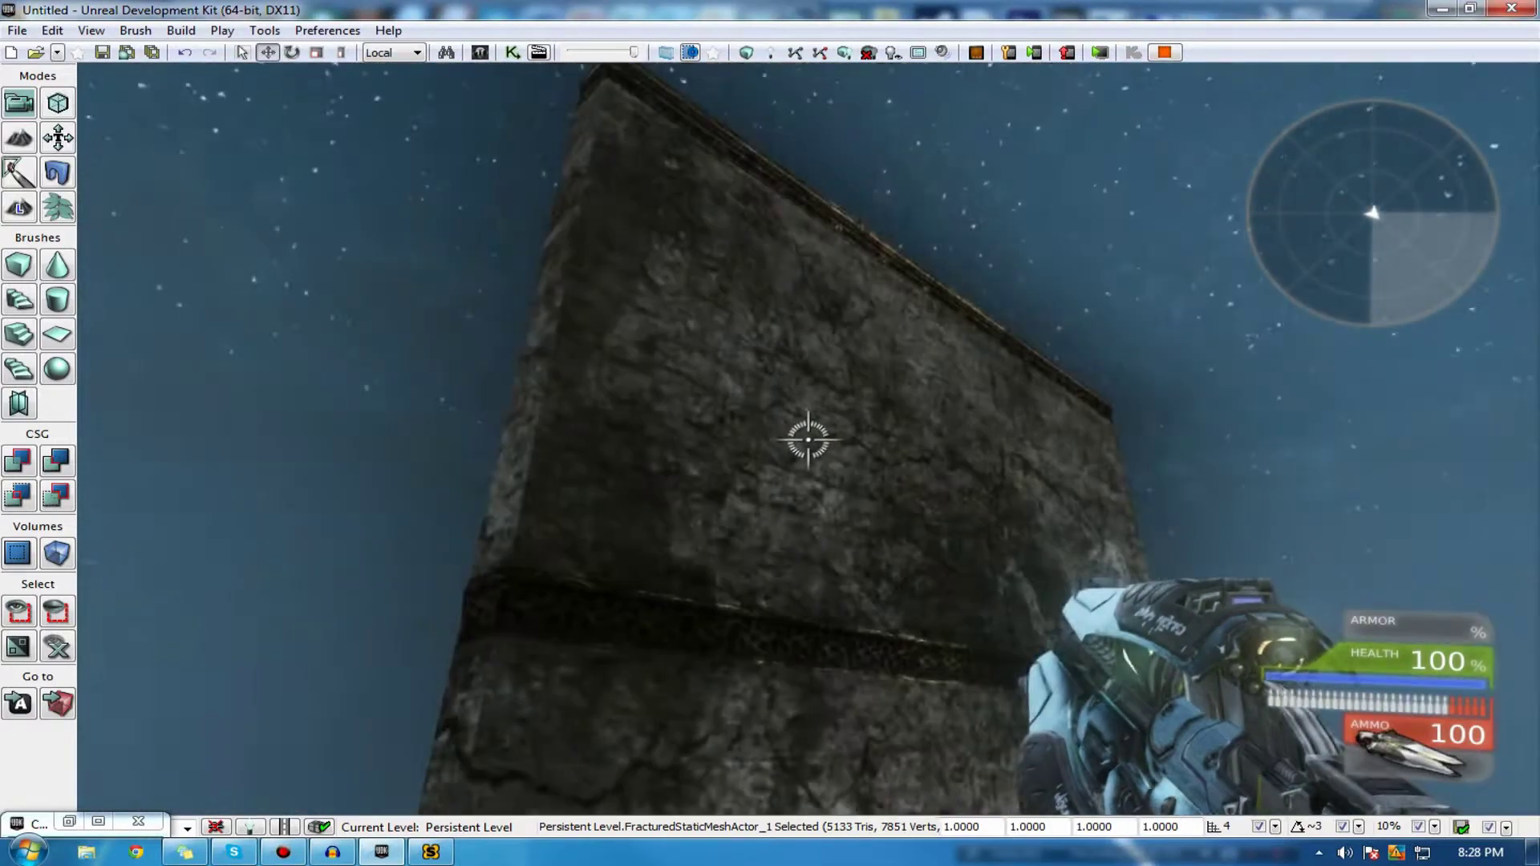
{"action": "left_click", "coordinate": [809, 439]}
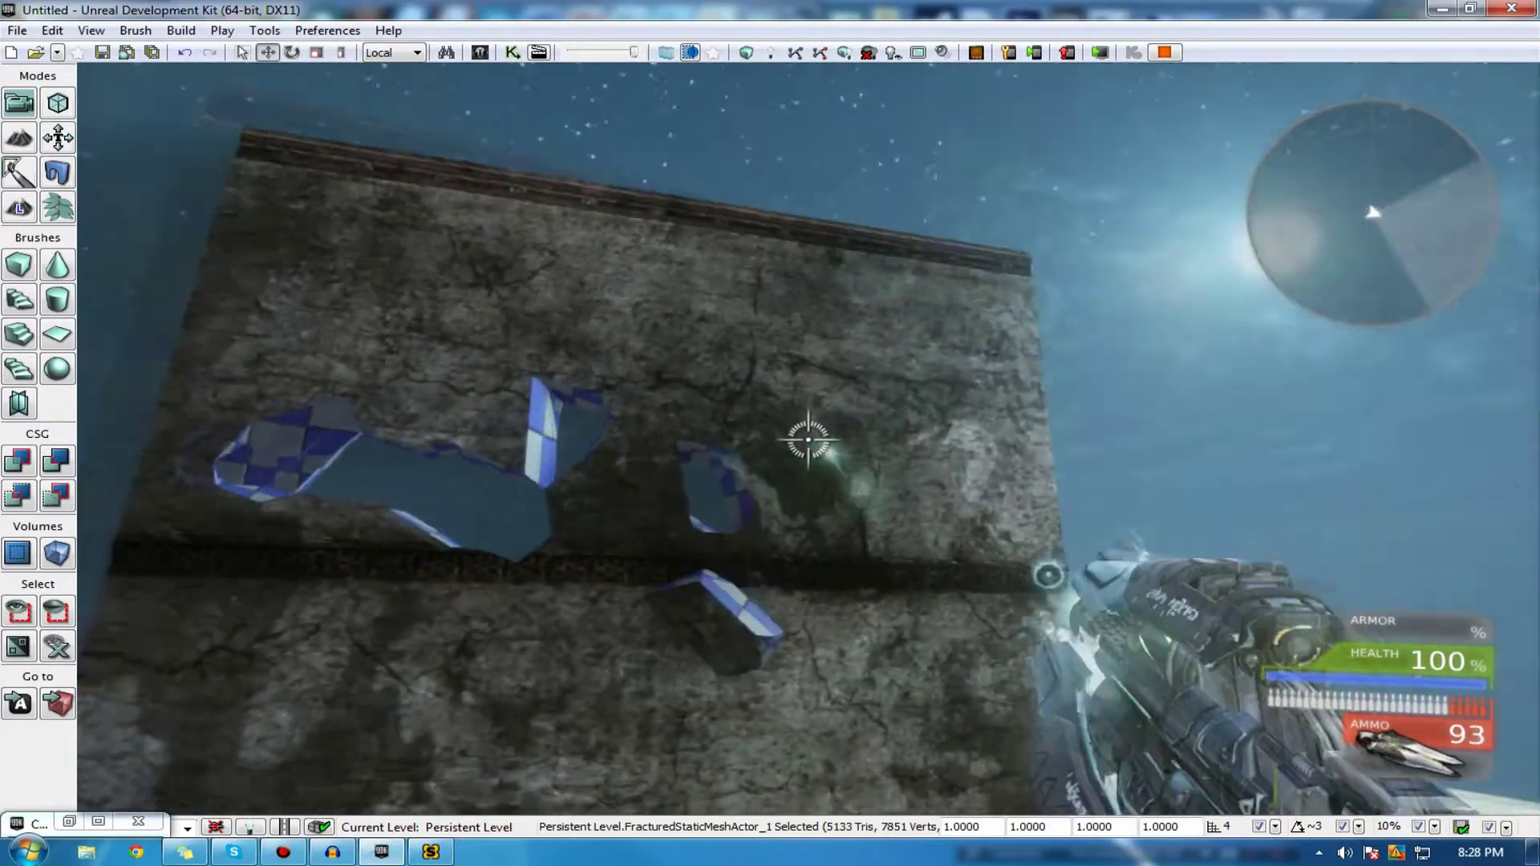
{"action": "left_click_drag", "start_coordinate": [809, 439], "coordinate": [809, 440]}
{"action": "left_click", "coordinate": [808, 439]}
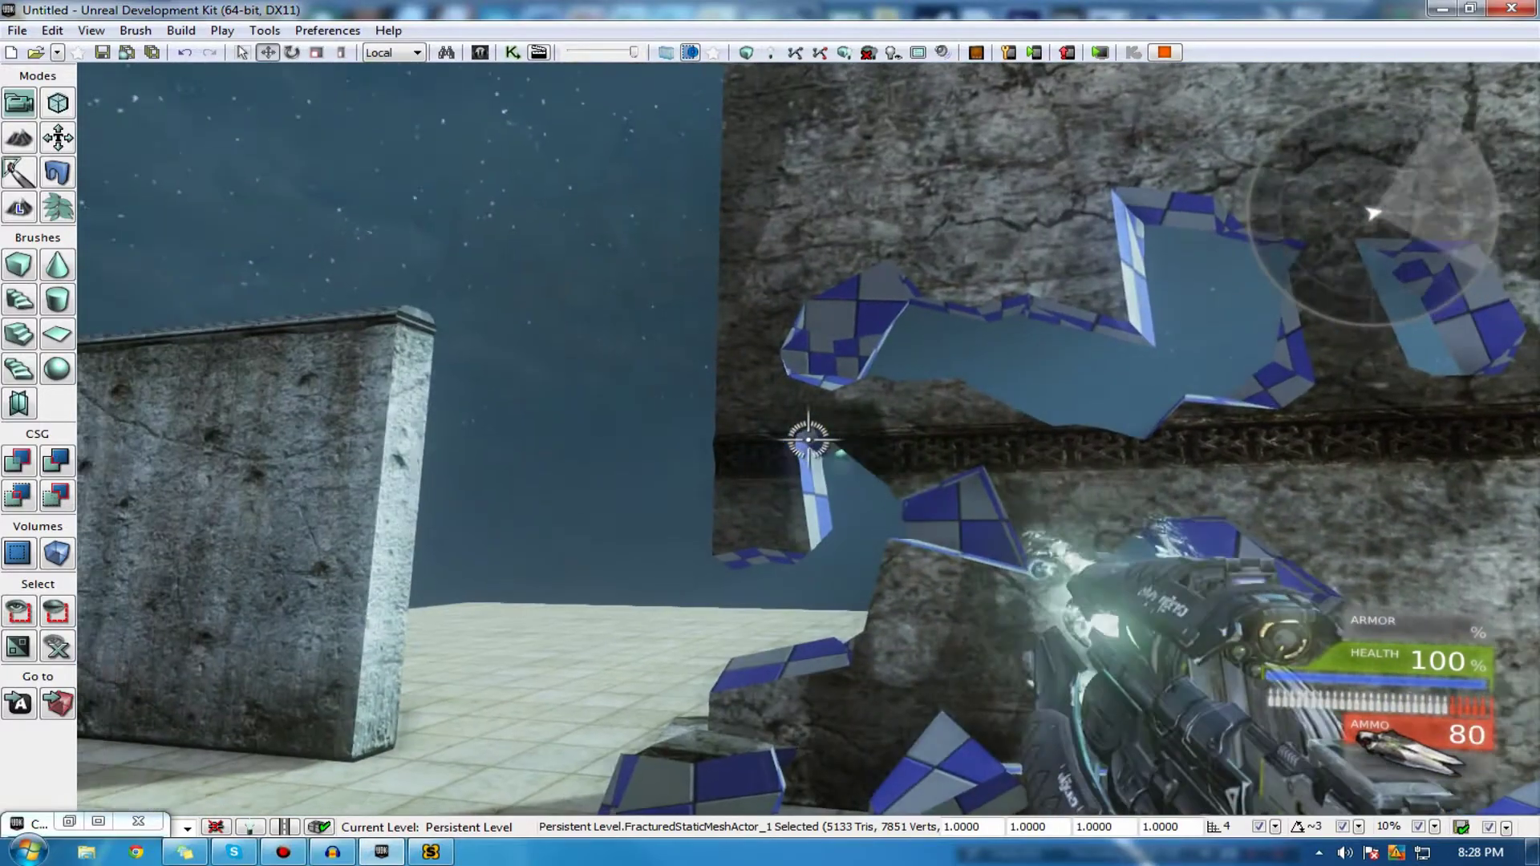
- Continue shooting the tall wall from different positions to test how its remaining sections break apart
{"action": "key", "text": "s"}
{"action": "key", "text": "w"}
{"action": "key", "text": "w"}
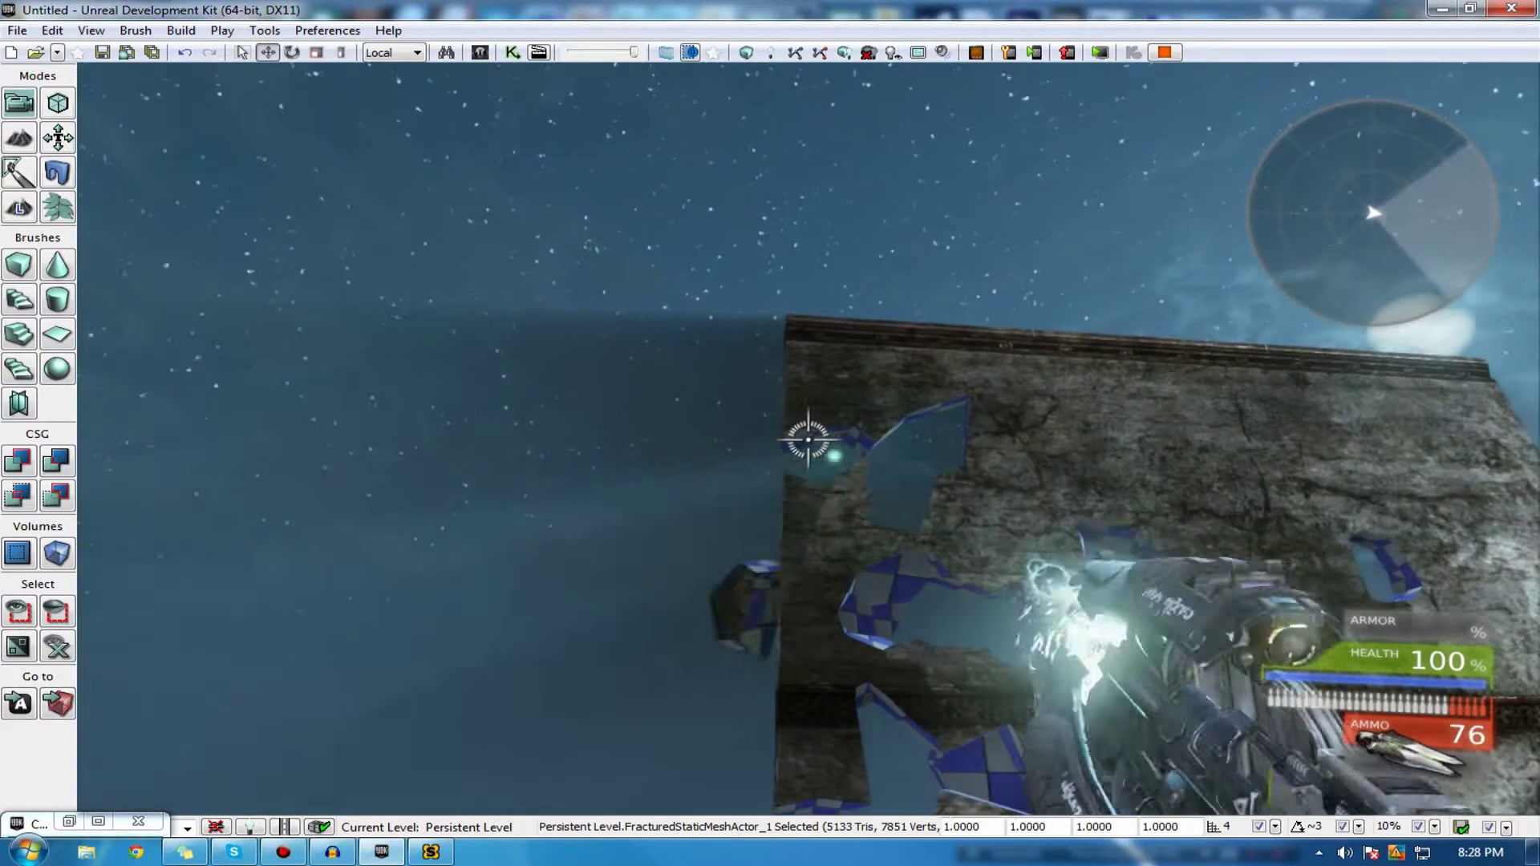
{"action": "left_click_drag", "start_coordinate": [809, 440], "coordinate": [807, 440]}
{"action": "key", "text": "a"}
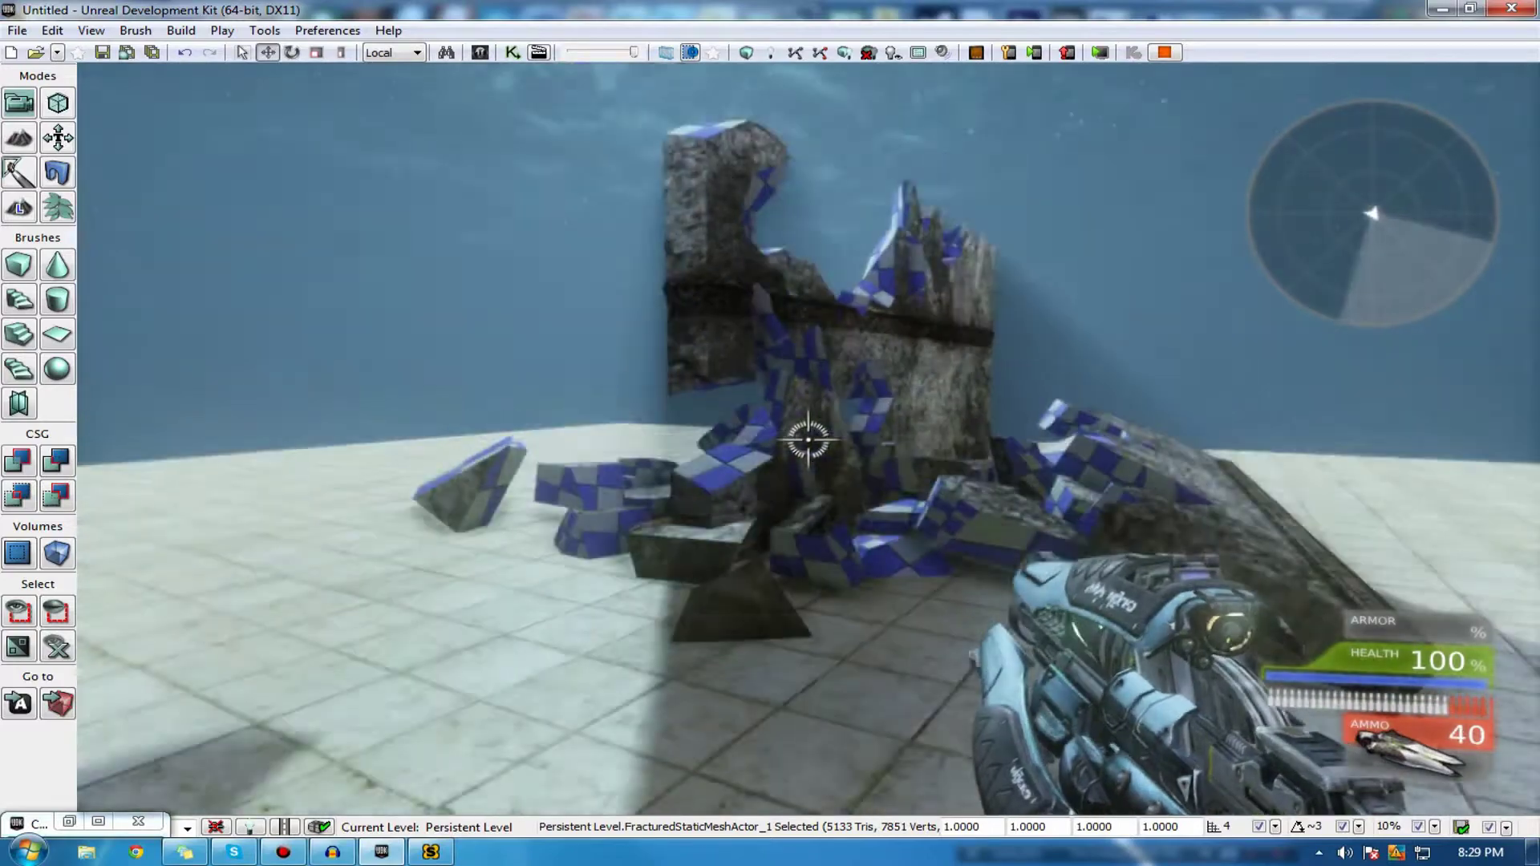
{"action": "left_click", "coordinate": [808, 439]}
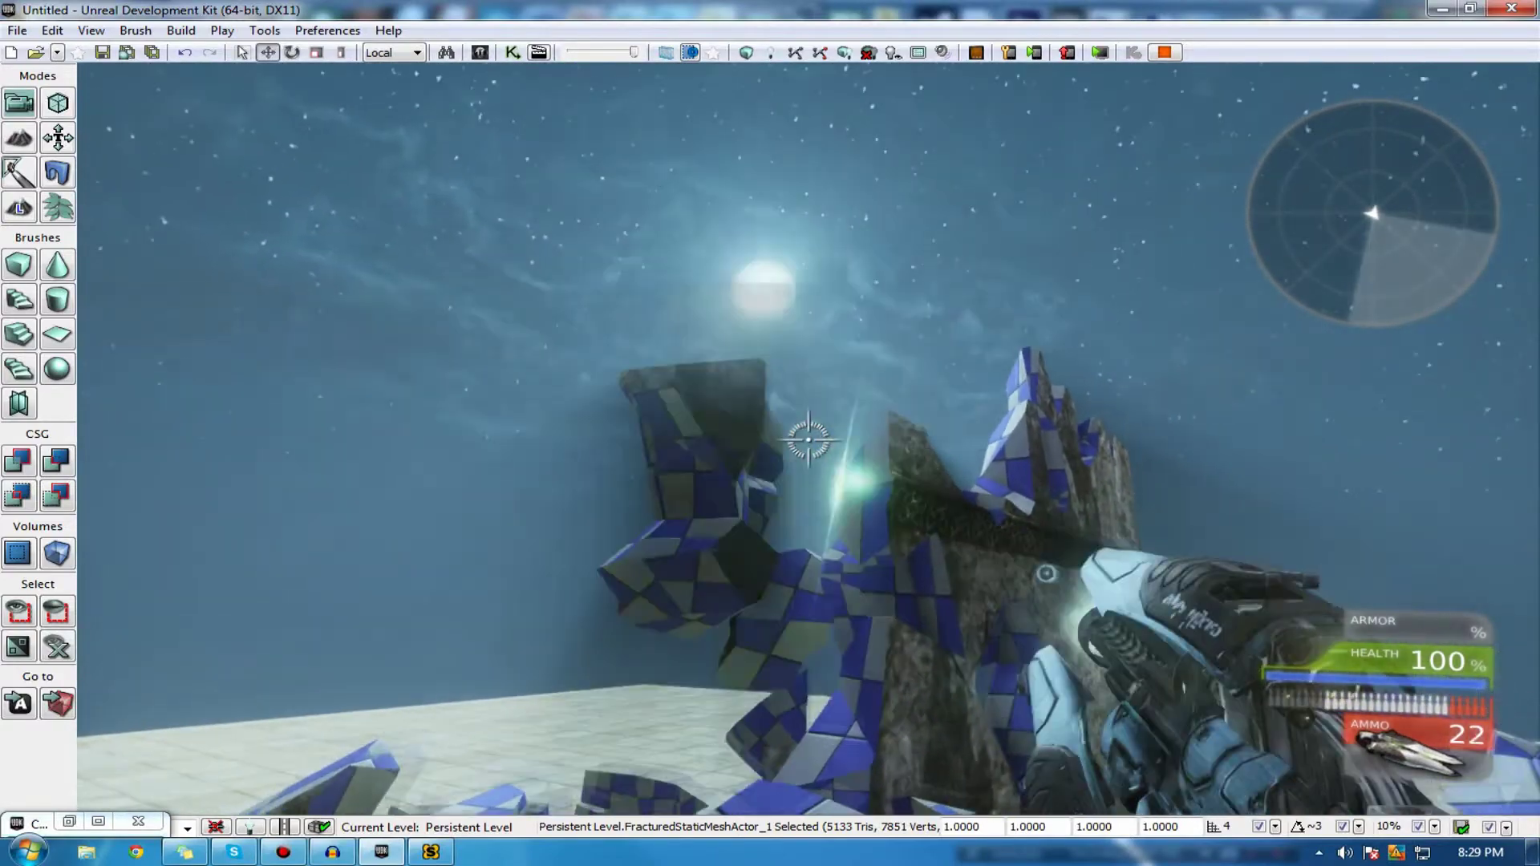
{"action": "left_click_drag", "start_coordinate": [808, 439], "coordinate": [808, 439]}
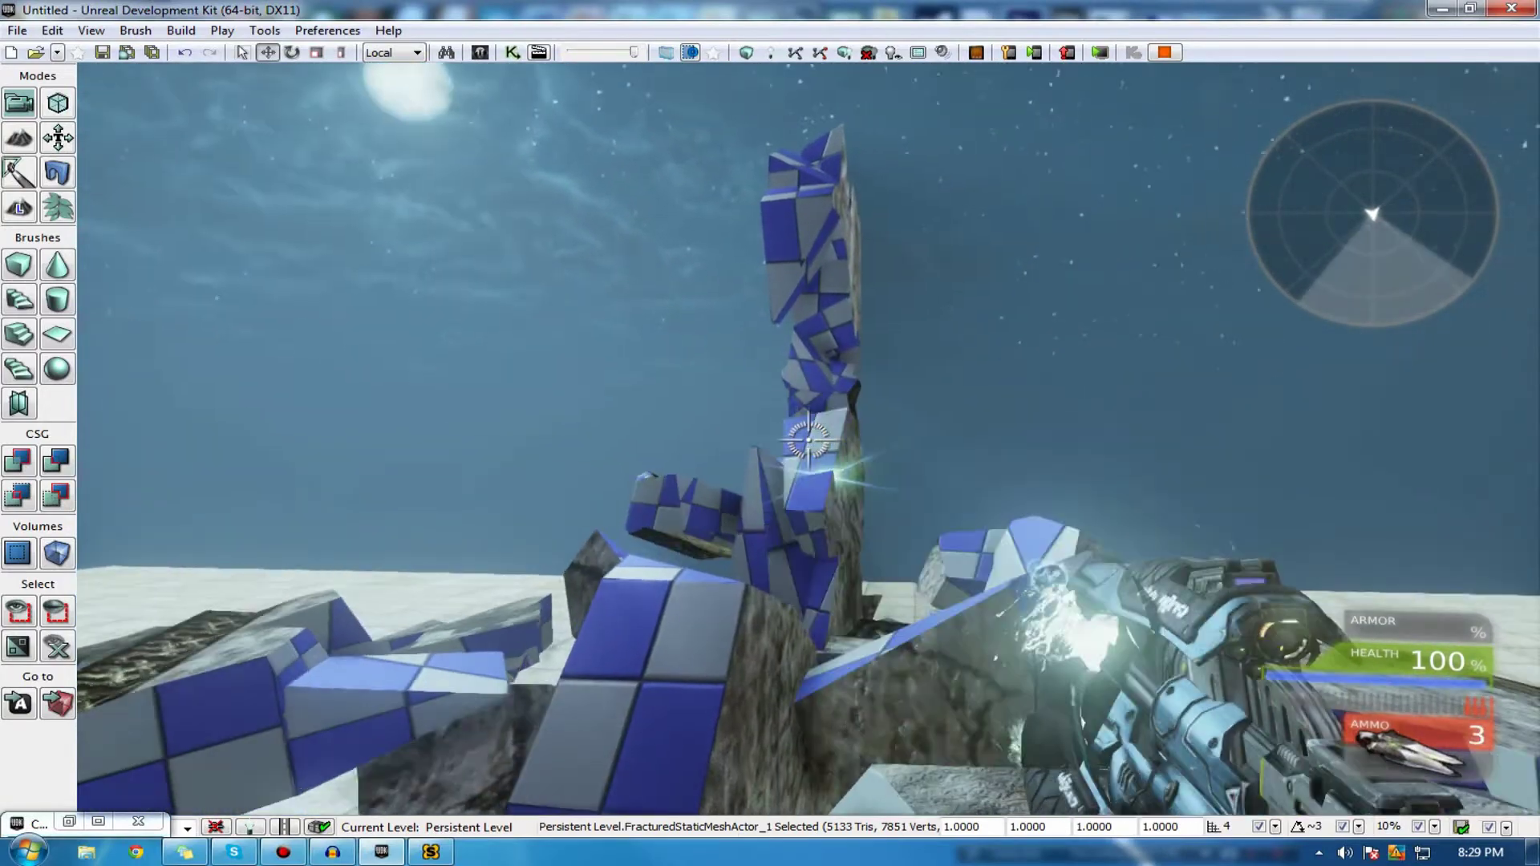
- Walk around the wall's rubble to examine the broken pieces from several sides, and end the play session
{"action": "key", "text": "w"}
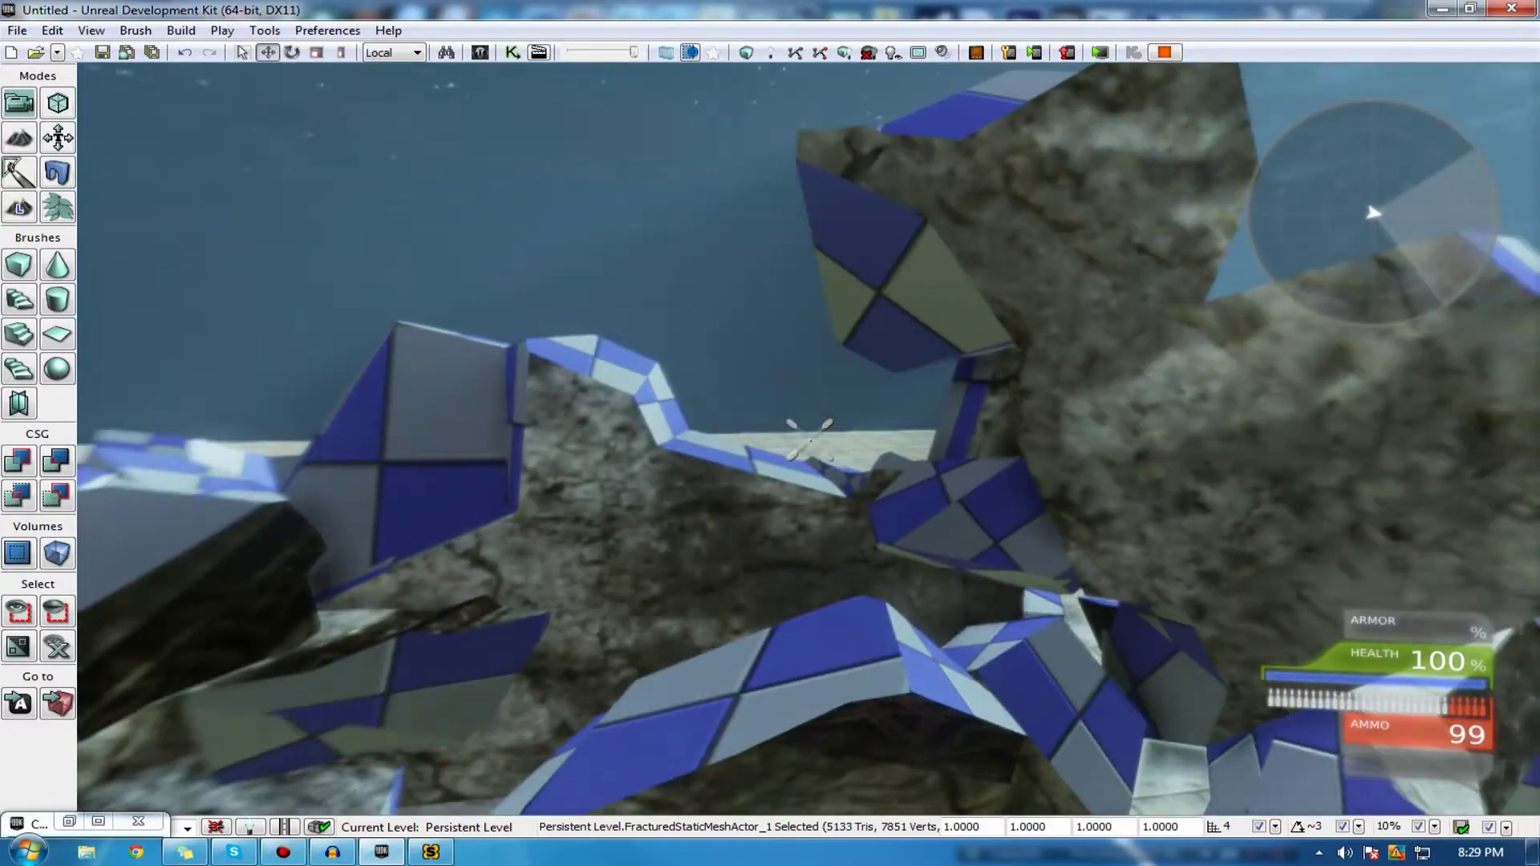
{"action": "key", "text": "s"}
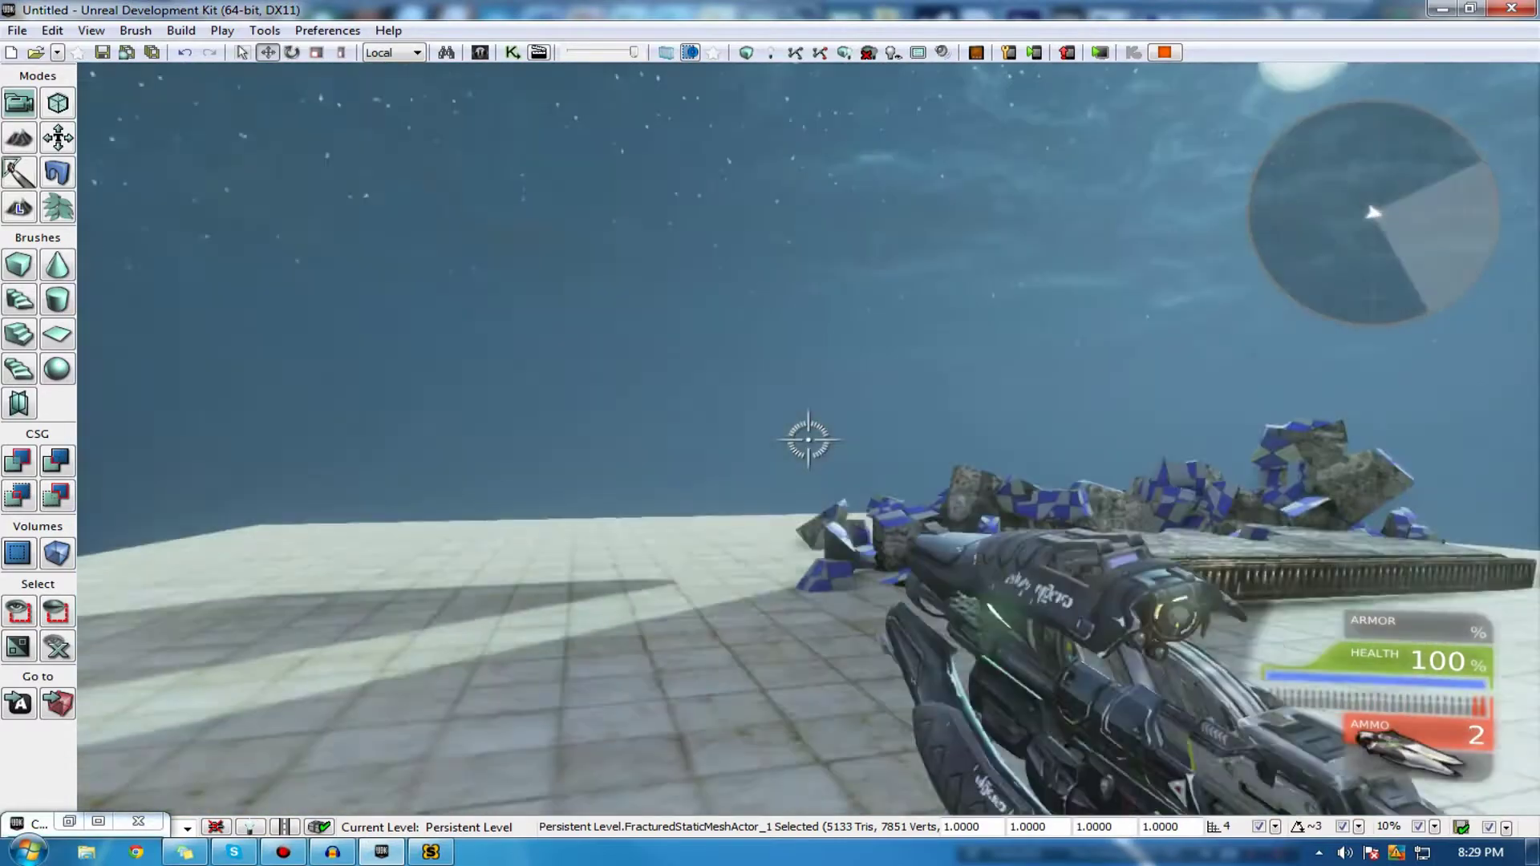
{"action": "key", "text": "w"}
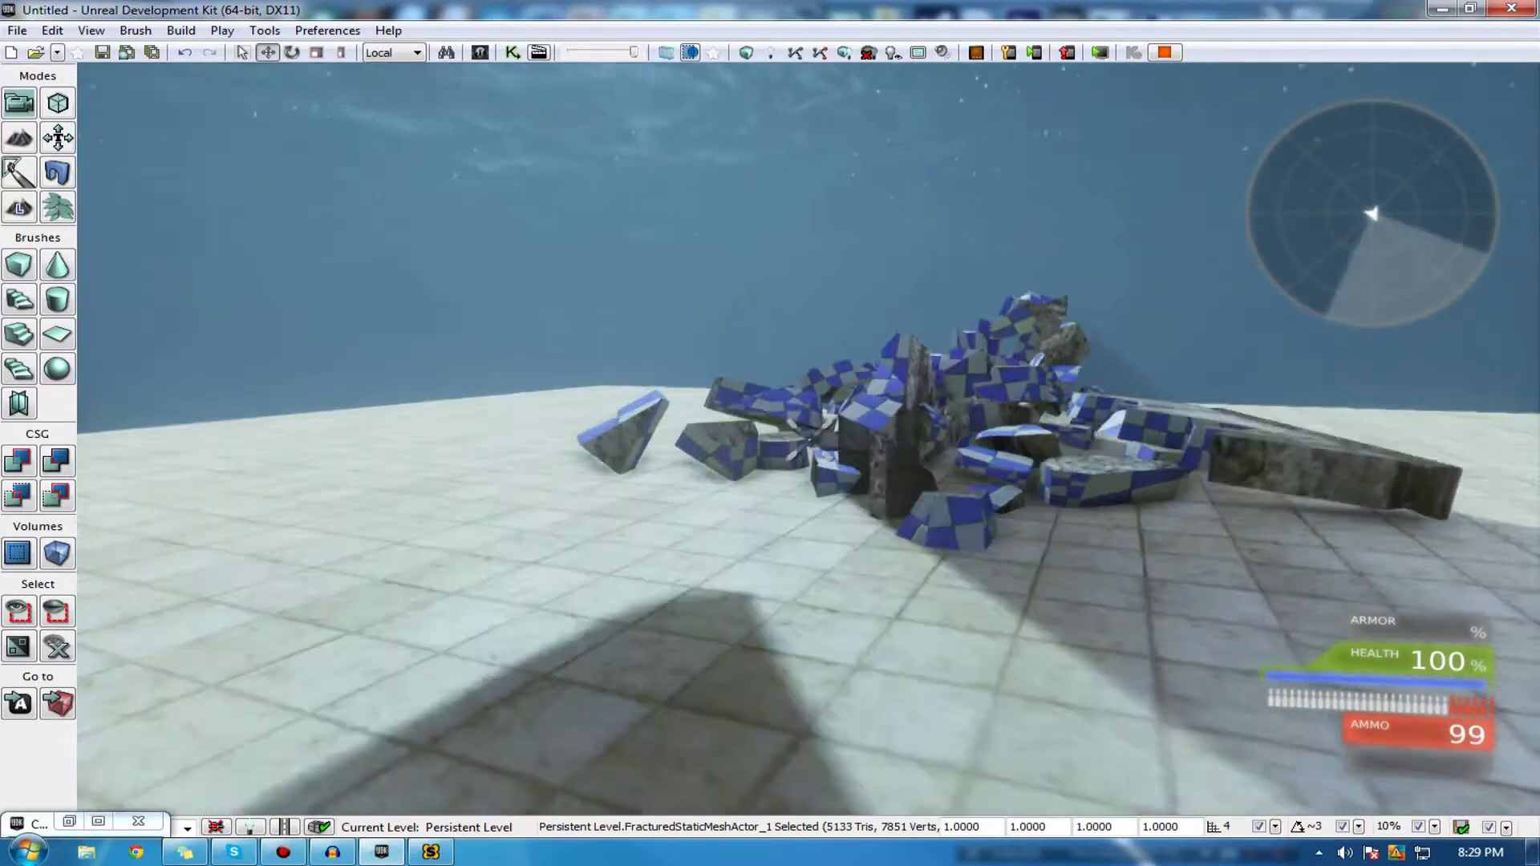
{"action": "key", "text": "w"}
{"action": "key", "text": "s"}
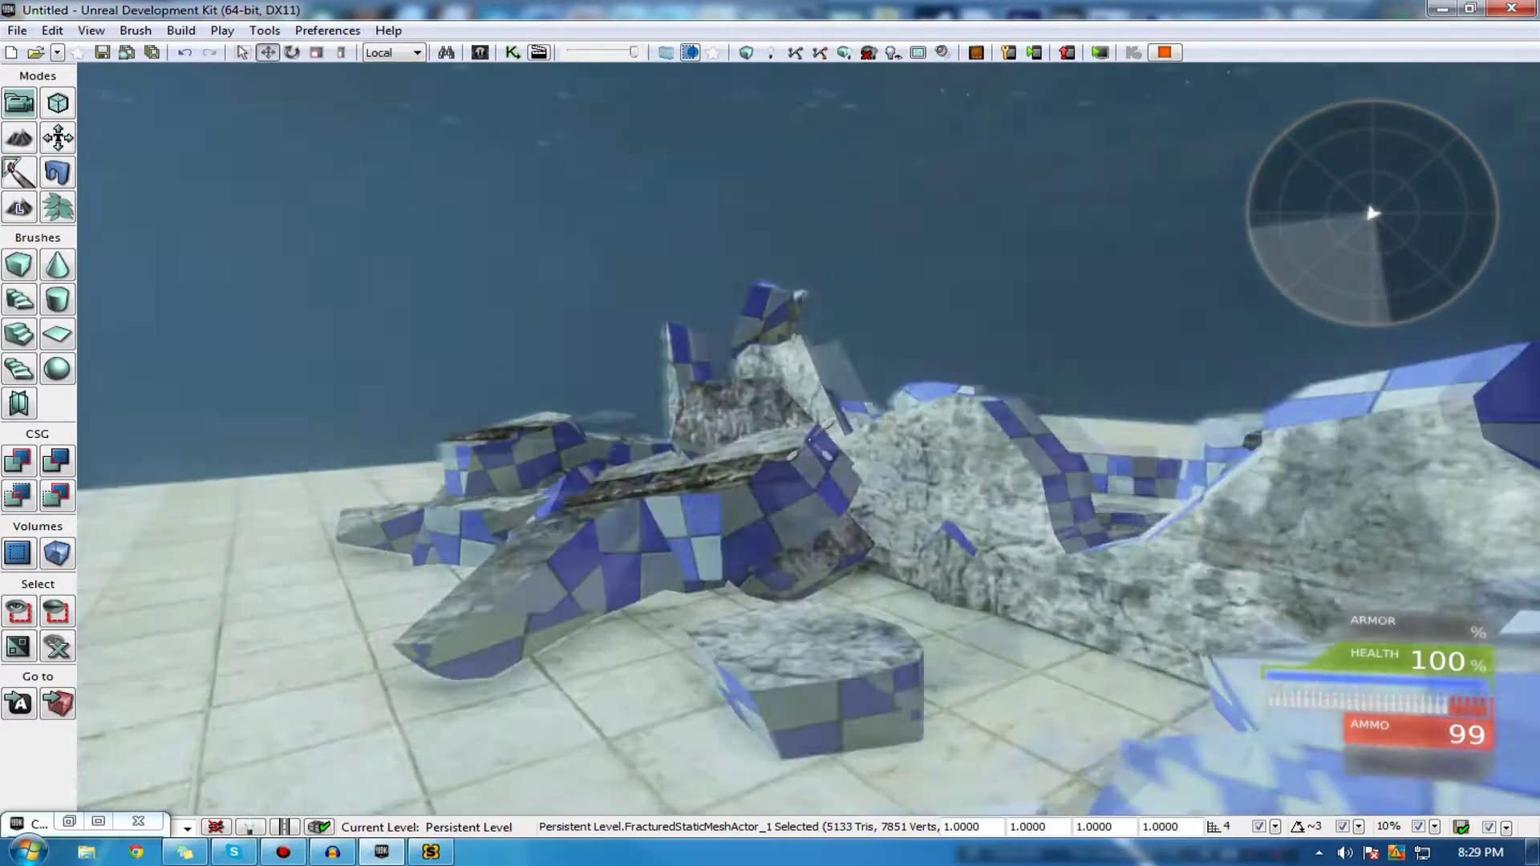
{"action": "key", "text": "w"}
{"action": "key", "text": "s"}
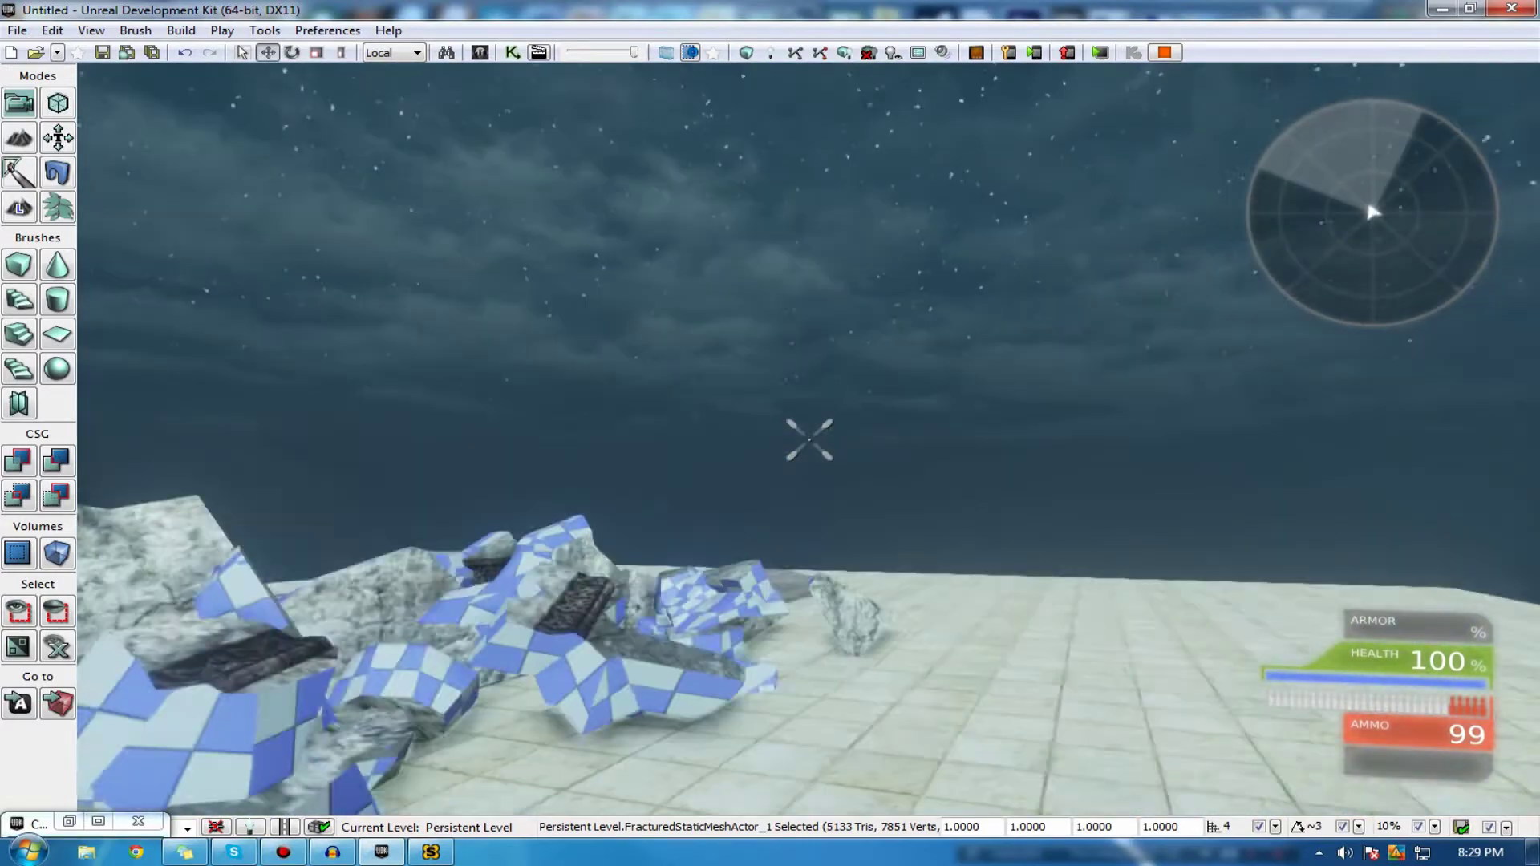
{"action": "key", "text": "w"}
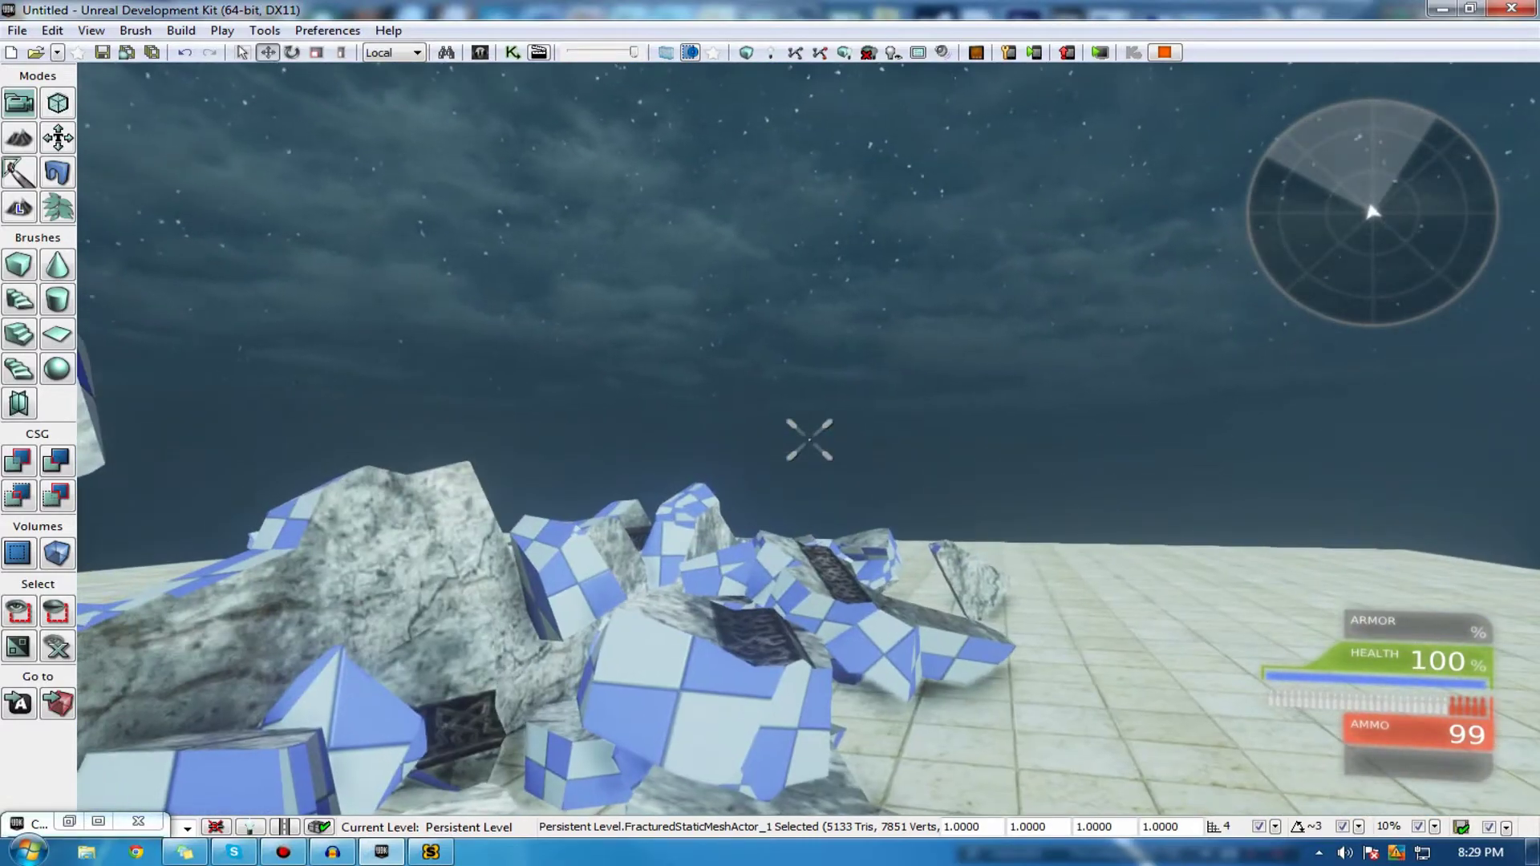
{"action": "key", "text": "w"}
{"action": "key", "text": "s"}
{"action": "key", "text": "Escape"}
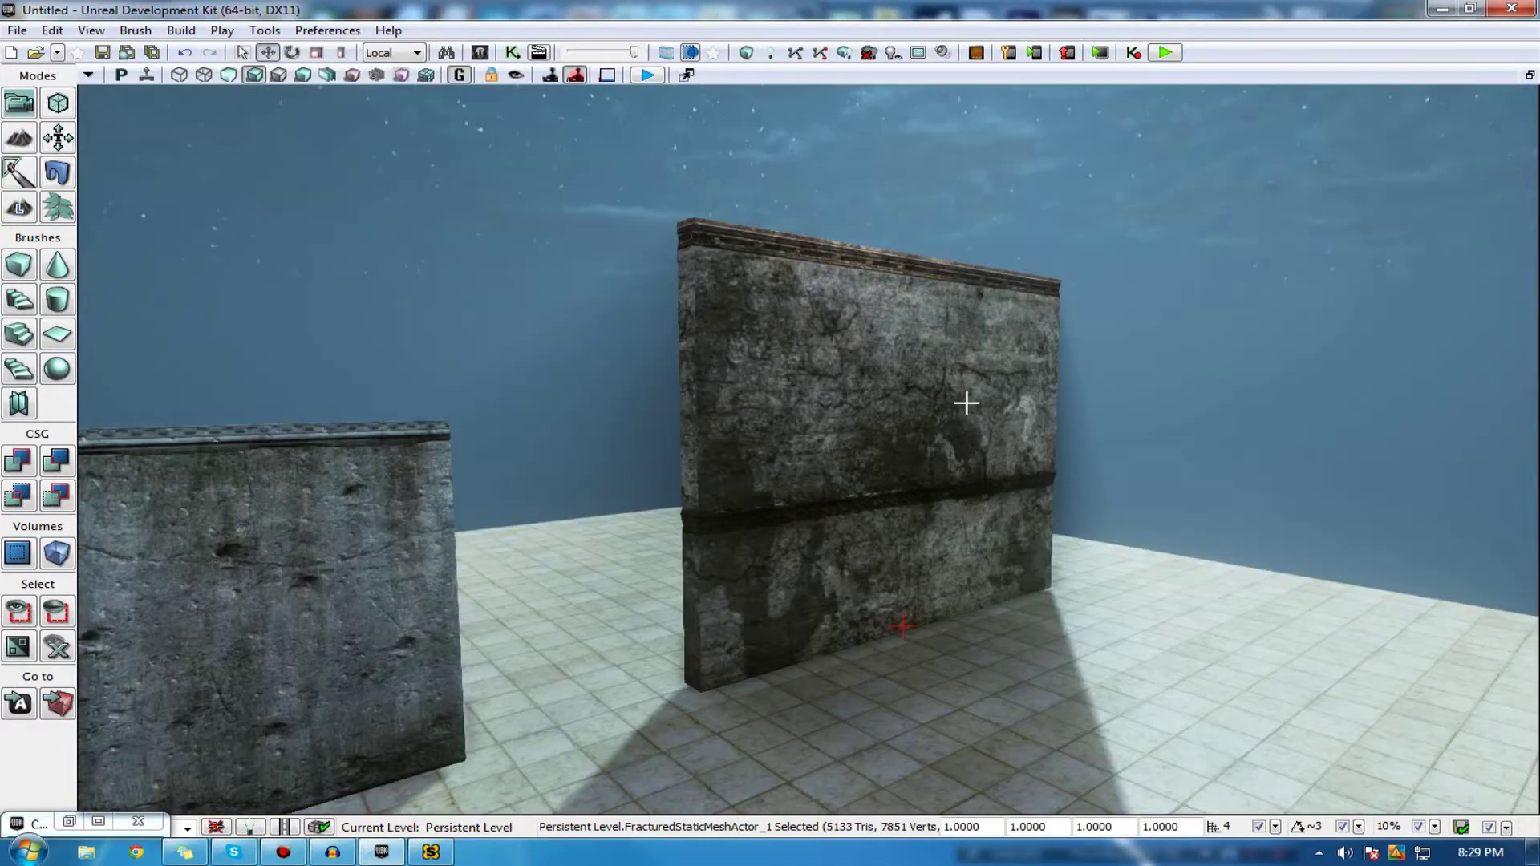
- Turn off game view in the level viewport and look over the selected tall fractured wall from both ends
{"action": "left_click_drag", "start_coordinate": [967, 403], "coordinate": [903, 312]}
{"action": "right_click_drag", "start_coordinate": [902, 313], "coordinate": [967, 265]}
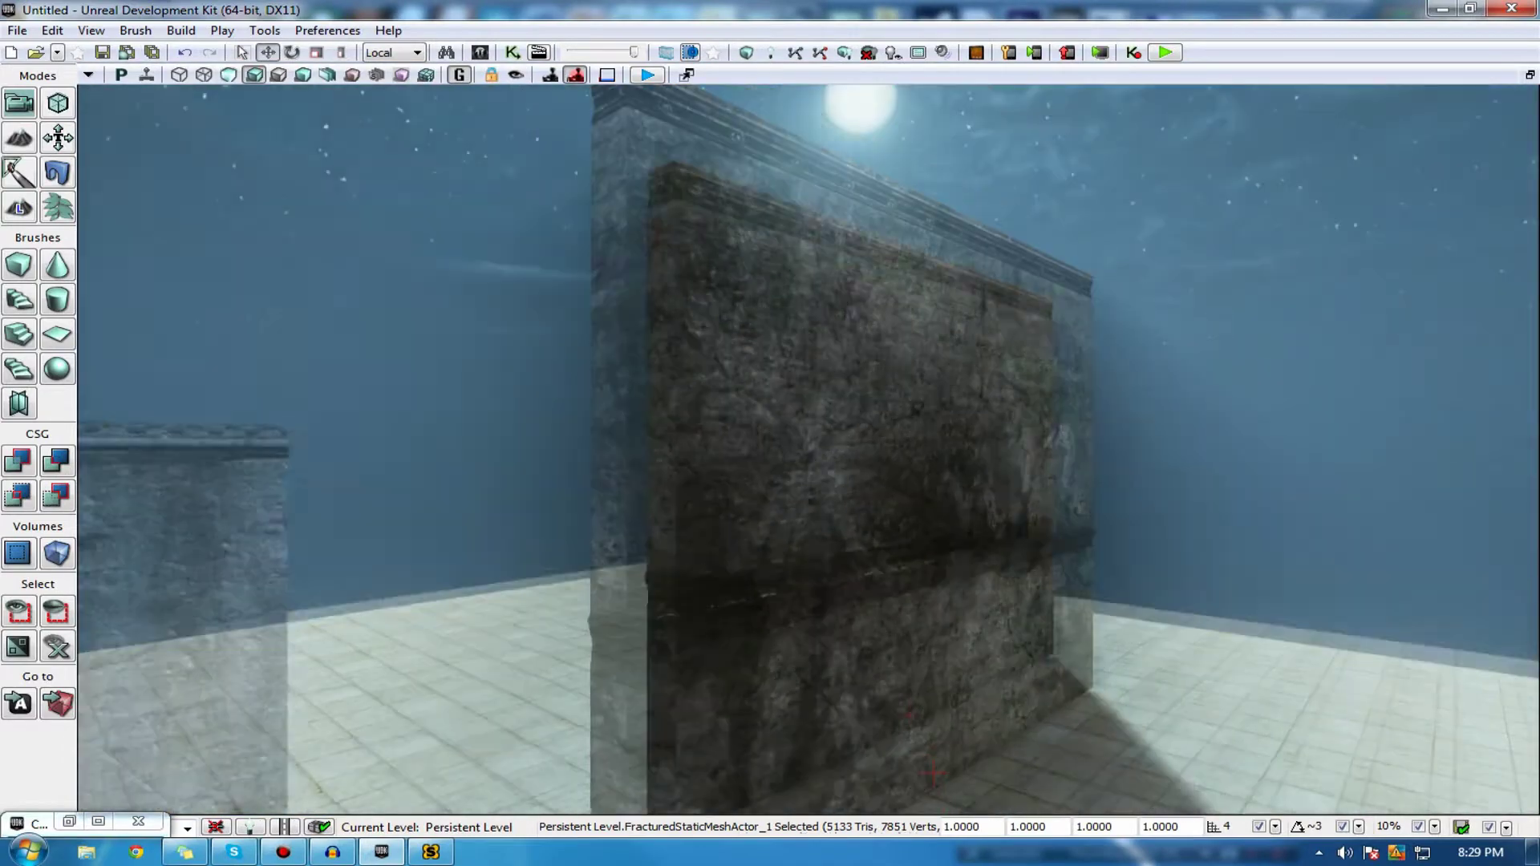
{"action": "right_click_drag", "start_coordinate": [870, 361], "coordinate": [826, 375]}
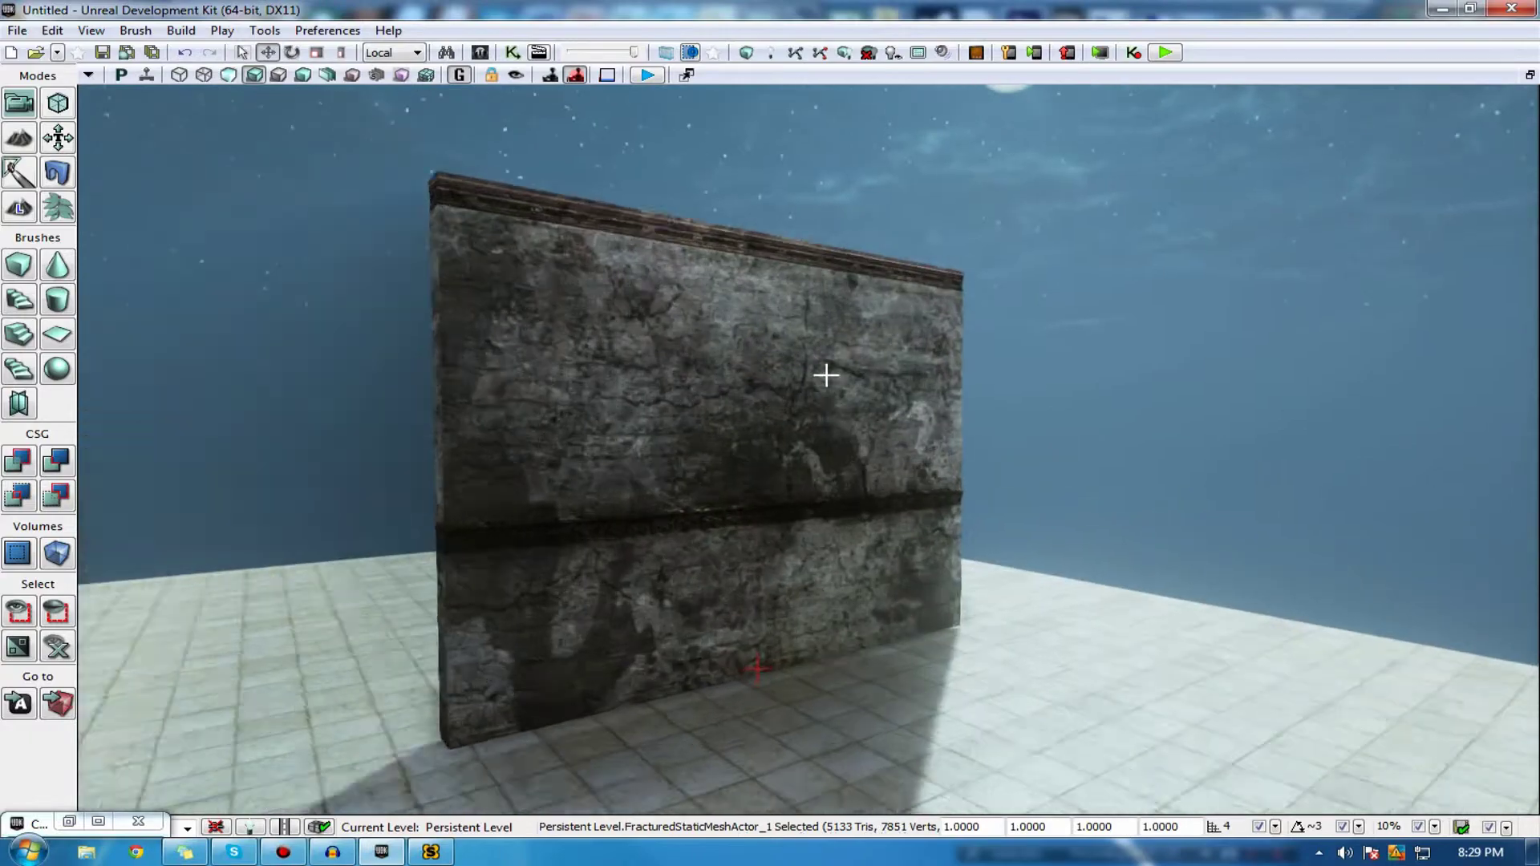
{"action": "scroll", "coordinate": [826, 375], "scroll_direction": "up", "scroll_amount": 3}
{"action": "key", "text": "g"}
{"action": "scroll", "coordinate": [629, 353], "scroll_direction": "down", "scroll_amount": 4}
{"action": "scroll", "coordinate": [605, 334], "scroll_direction": "up", "scroll_amount": 3}
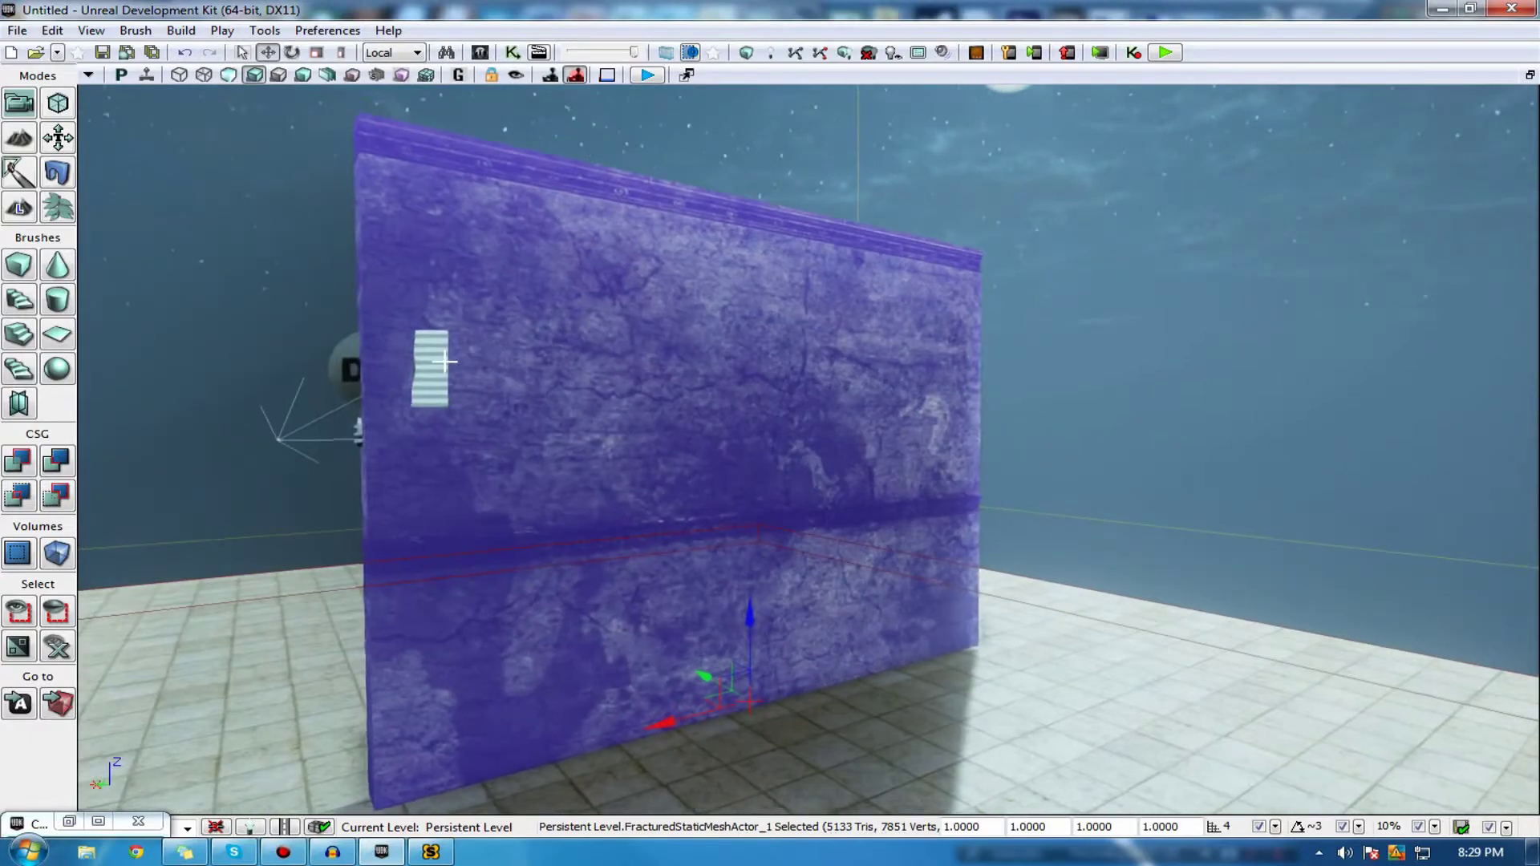
{"action": "left_click", "coordinate": [445, 362]}
{"action": "left_click", "coordinate": [489, 361]}
{"action": "right_click_drag", "start_coordinate": [488, 361], "coordinate": [553, 361]}
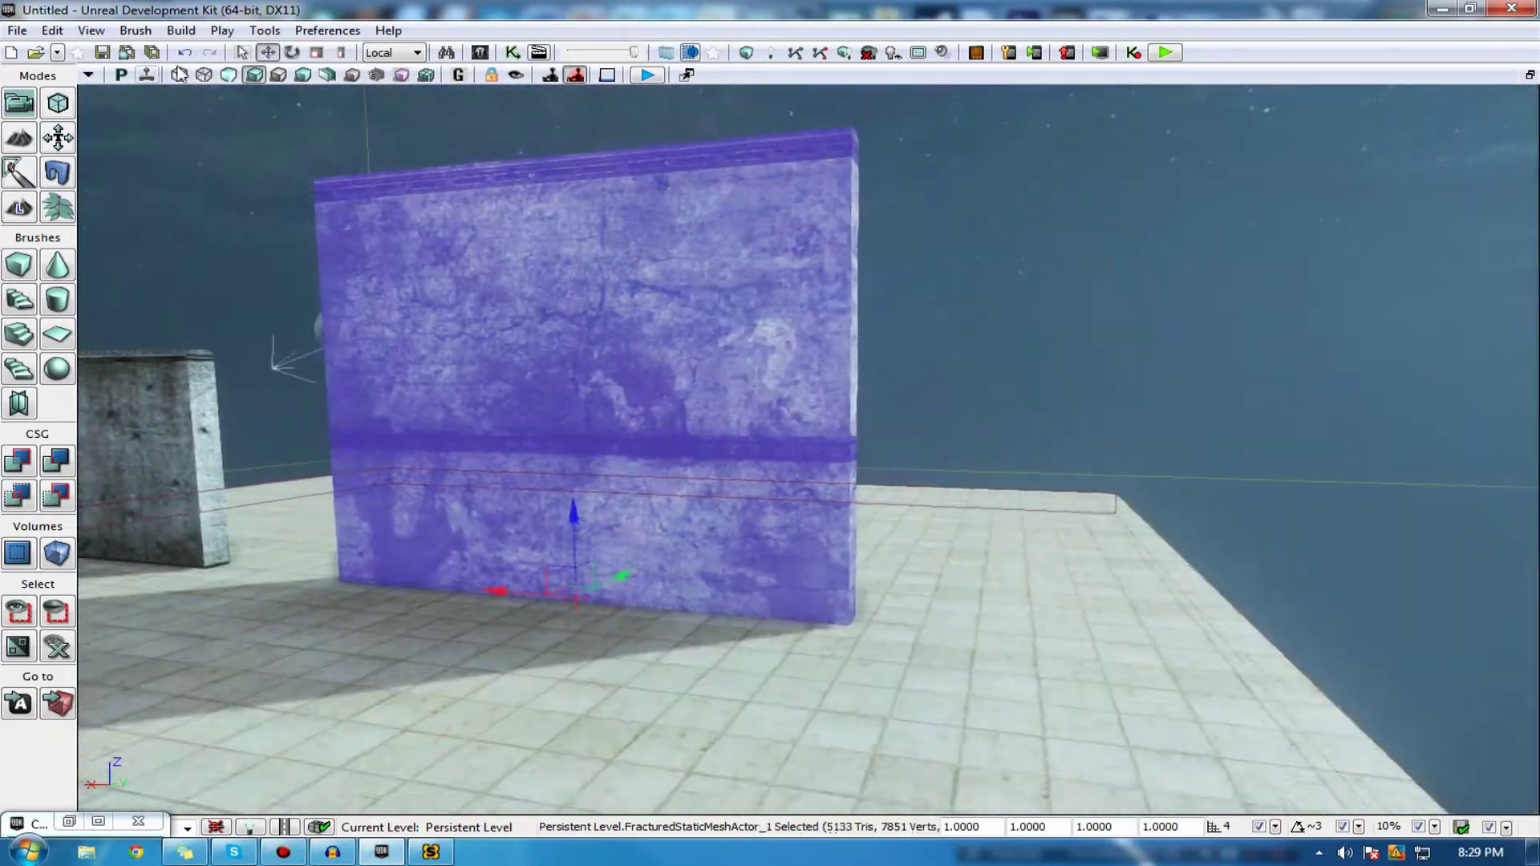
{"action": "right_click_drag", "start_coordinate": [178, 75], "coordinate": [513, 80]}
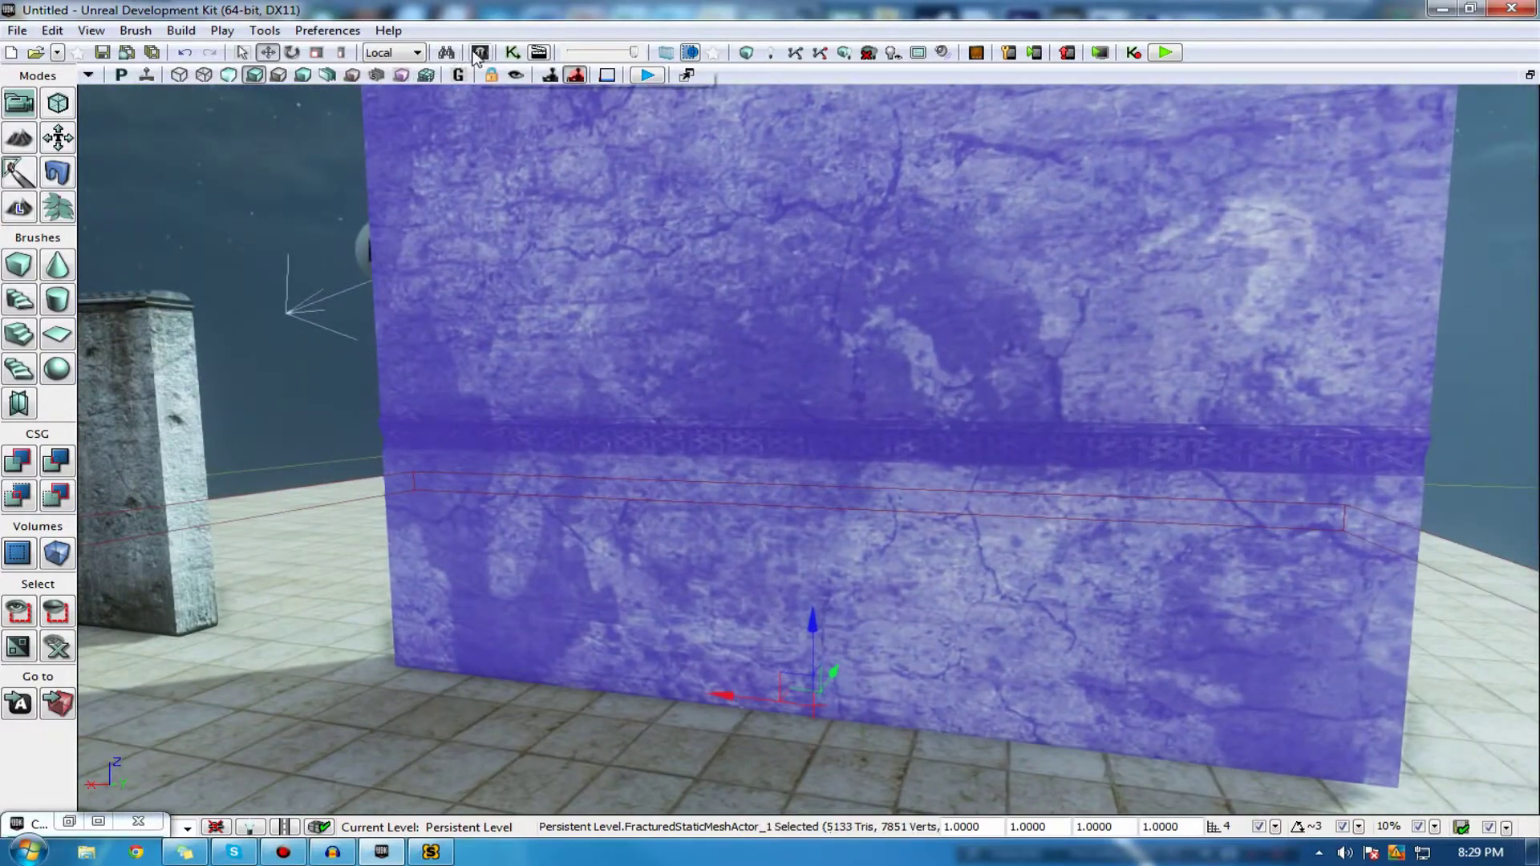
- Find the static mesh S_NEC_Walls_SM_CAWall_STRc in the Content Browser and open it in the Static Mesh Editor
{"action": "left_click", "coordinate": [86, 828]}
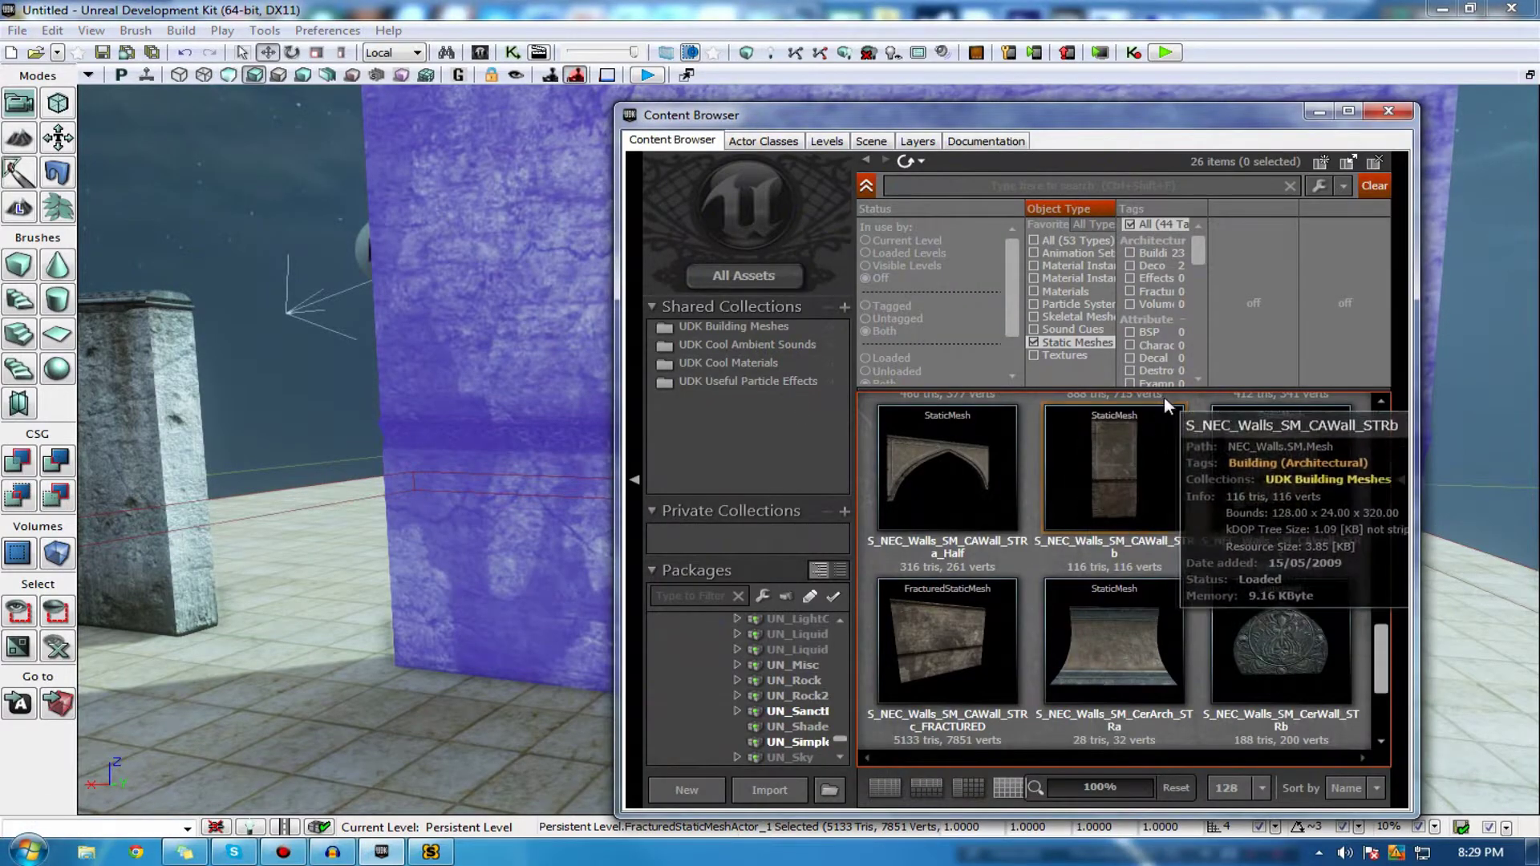
{"action": "left_click", "coordinate": [1142, 465]}
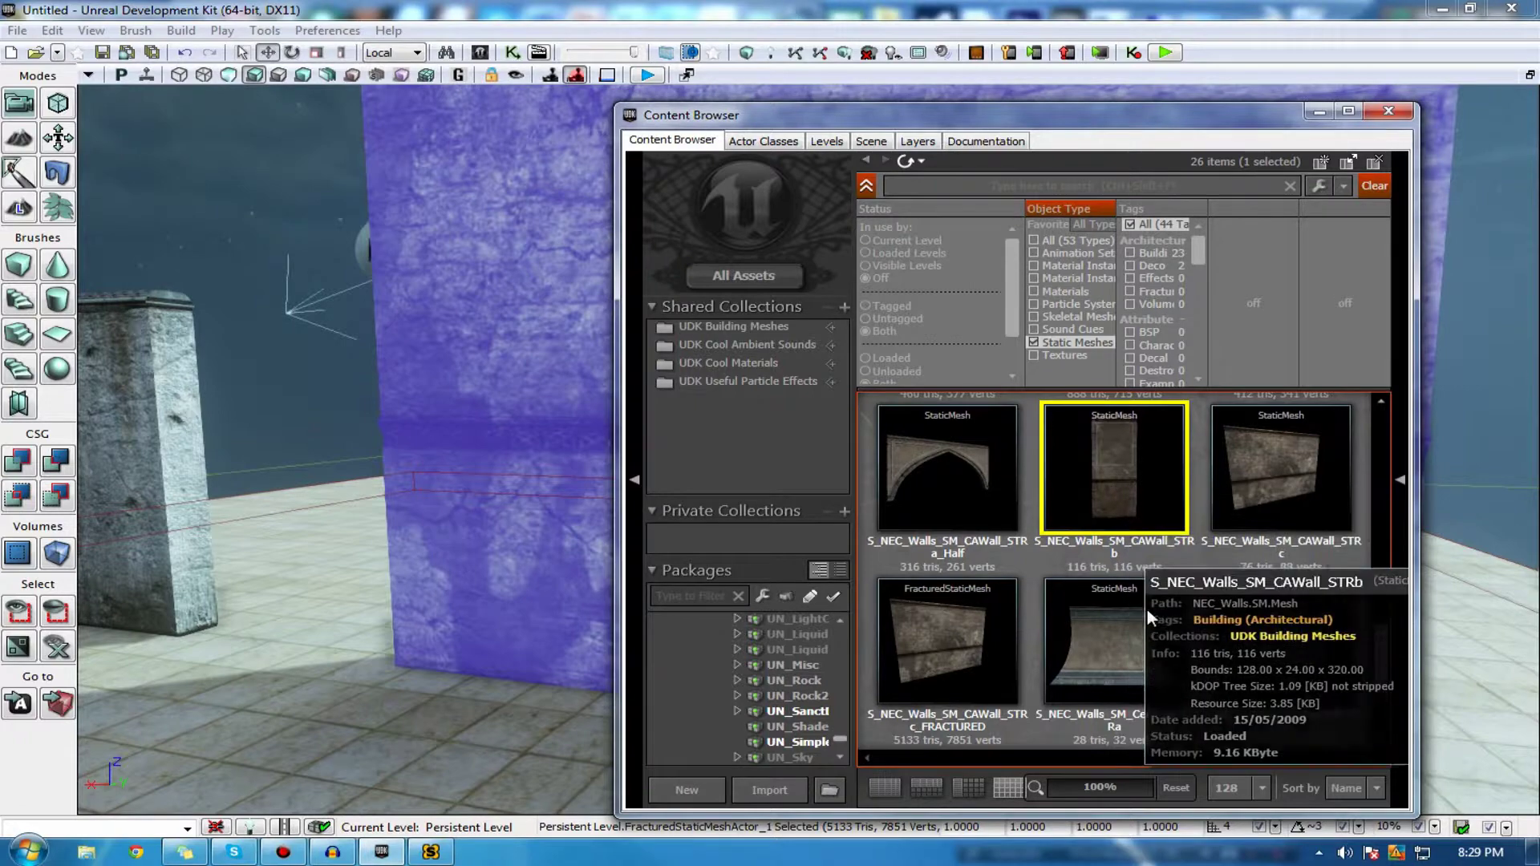
{"action": "scroll", "coordinate": [1102, 670], "scroll_direction": "down", "scroll_amount": 1}
{"action": "scroll", "coordinate": [1095, 661], "scroll_direction": "up", "scroll_amount": 2}
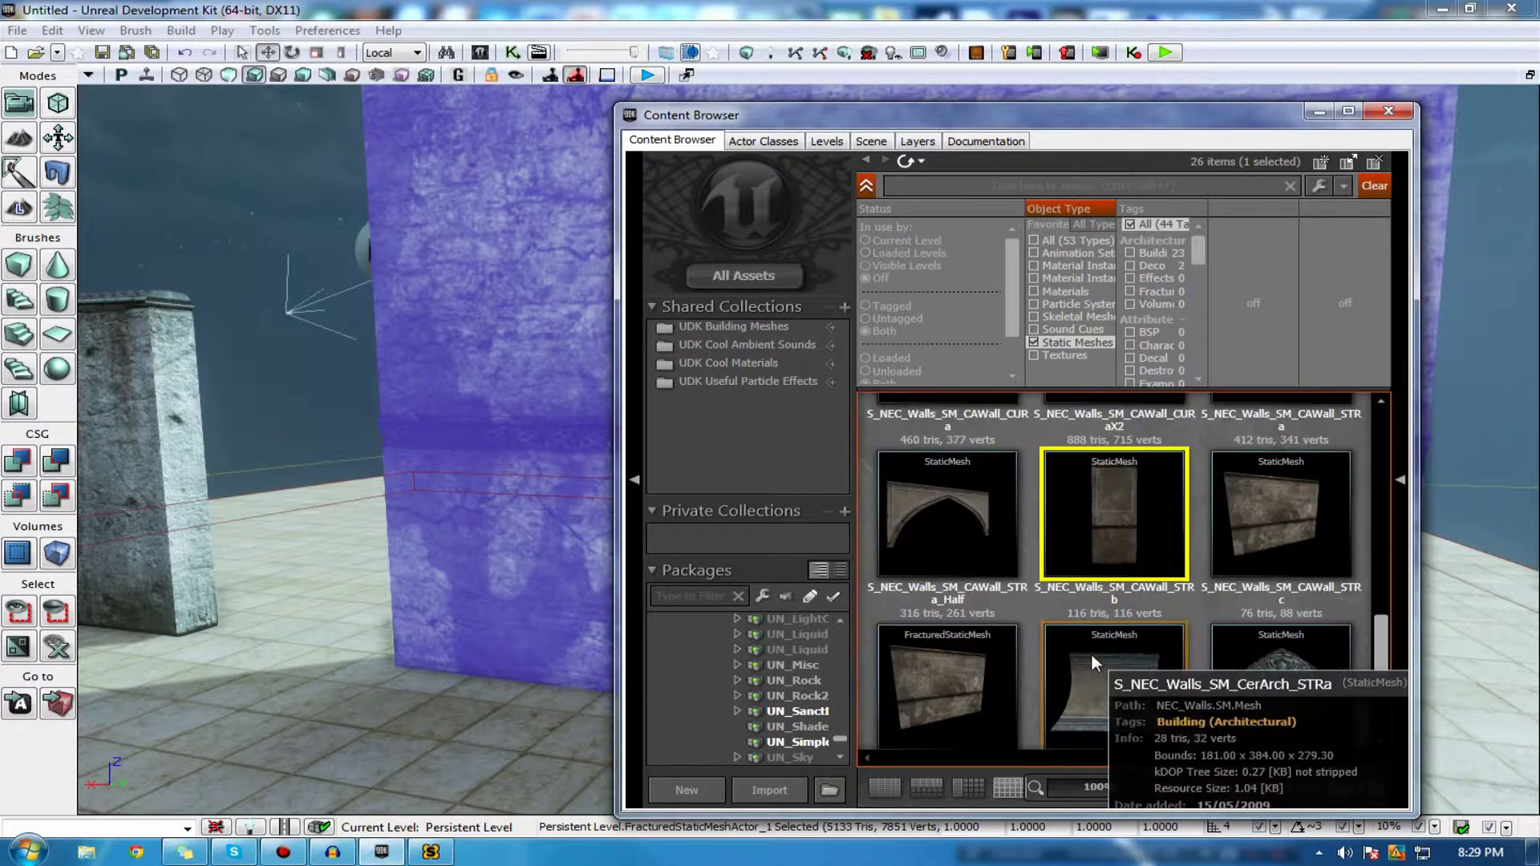
{"action": "left_click", "coordinate": [1287, 552]}
{"action": "scroll", "coordinate": [1286, 555], "scroll_direction": "down", "scroll_amount": 5}
{"action": "scroll", "coordinate": [1272, 557], "scroll_direction": "up", "scroll_amount": 4}
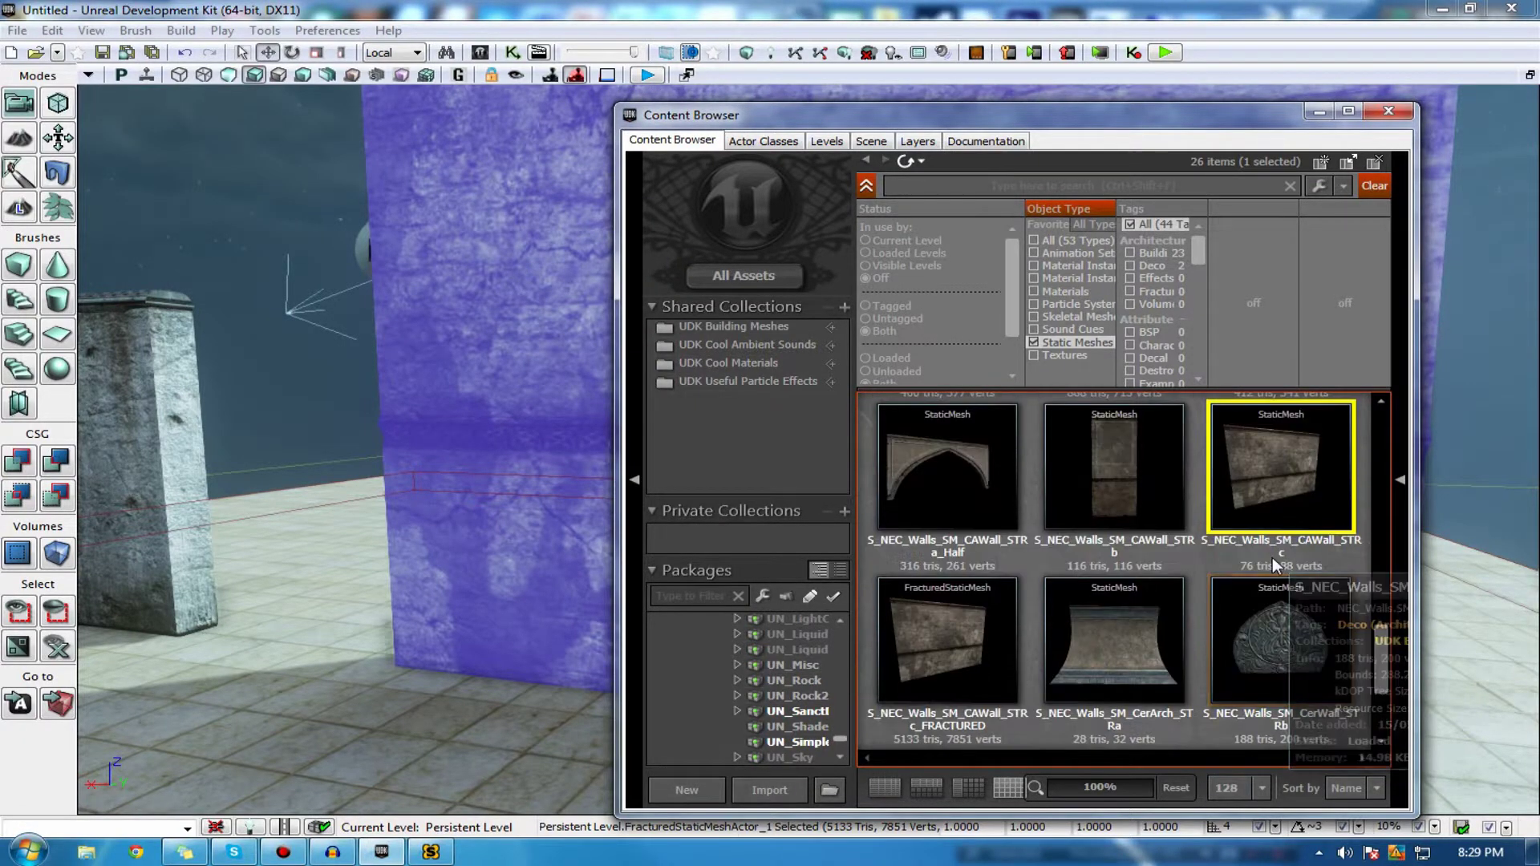
{"action": "double_click", "coordinate": [1286, 474]}
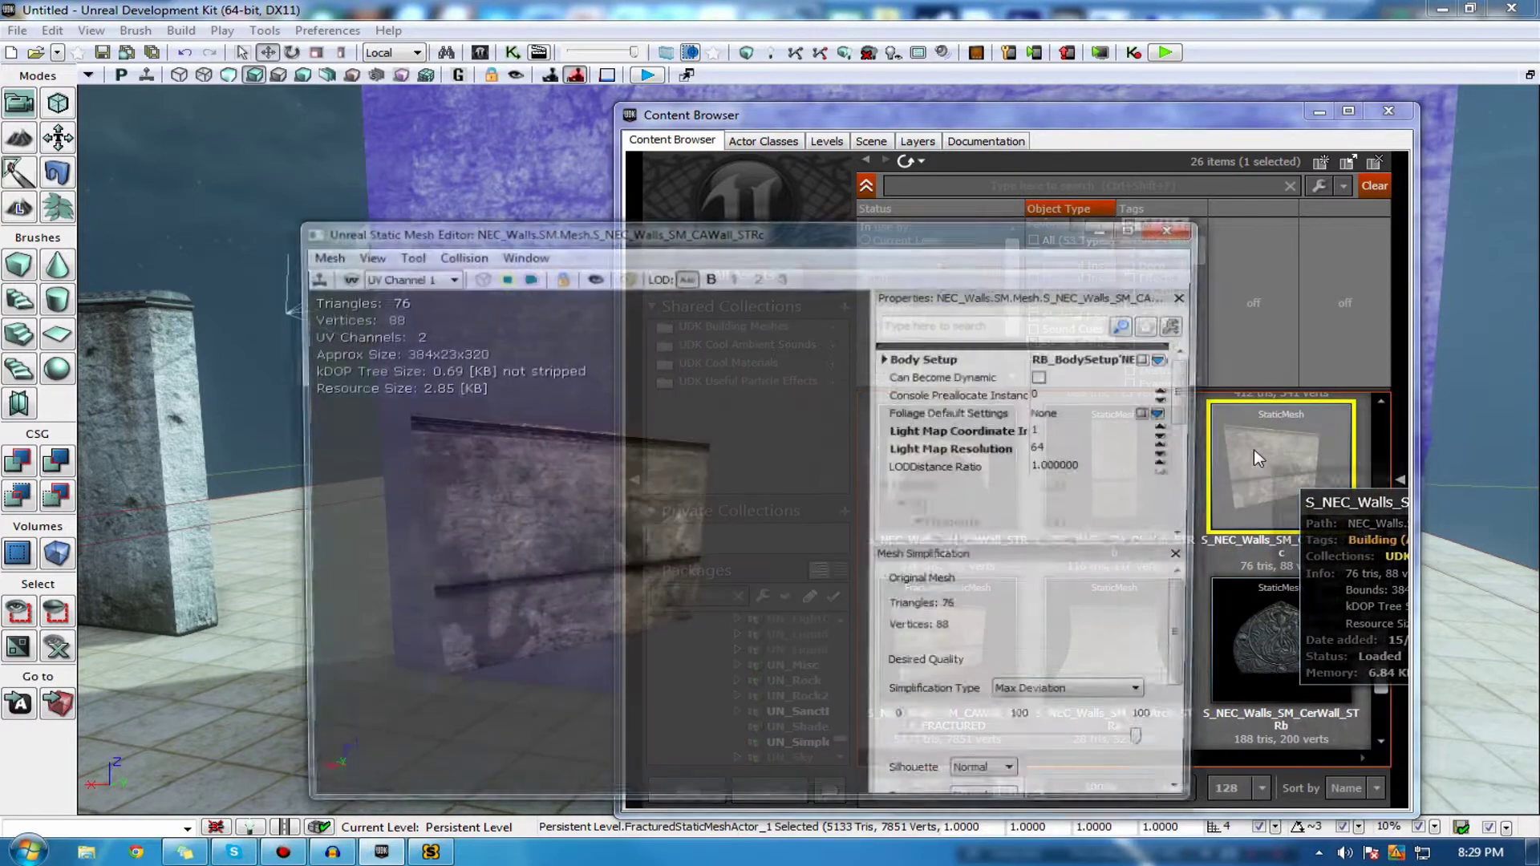
- Display the wall mesh's collision in the Static Mesh Editor and examine the mesh from several angles
{"action": "left_click_drag", "start_coordinate": [481, 562], "coordinate": [578, 505]}
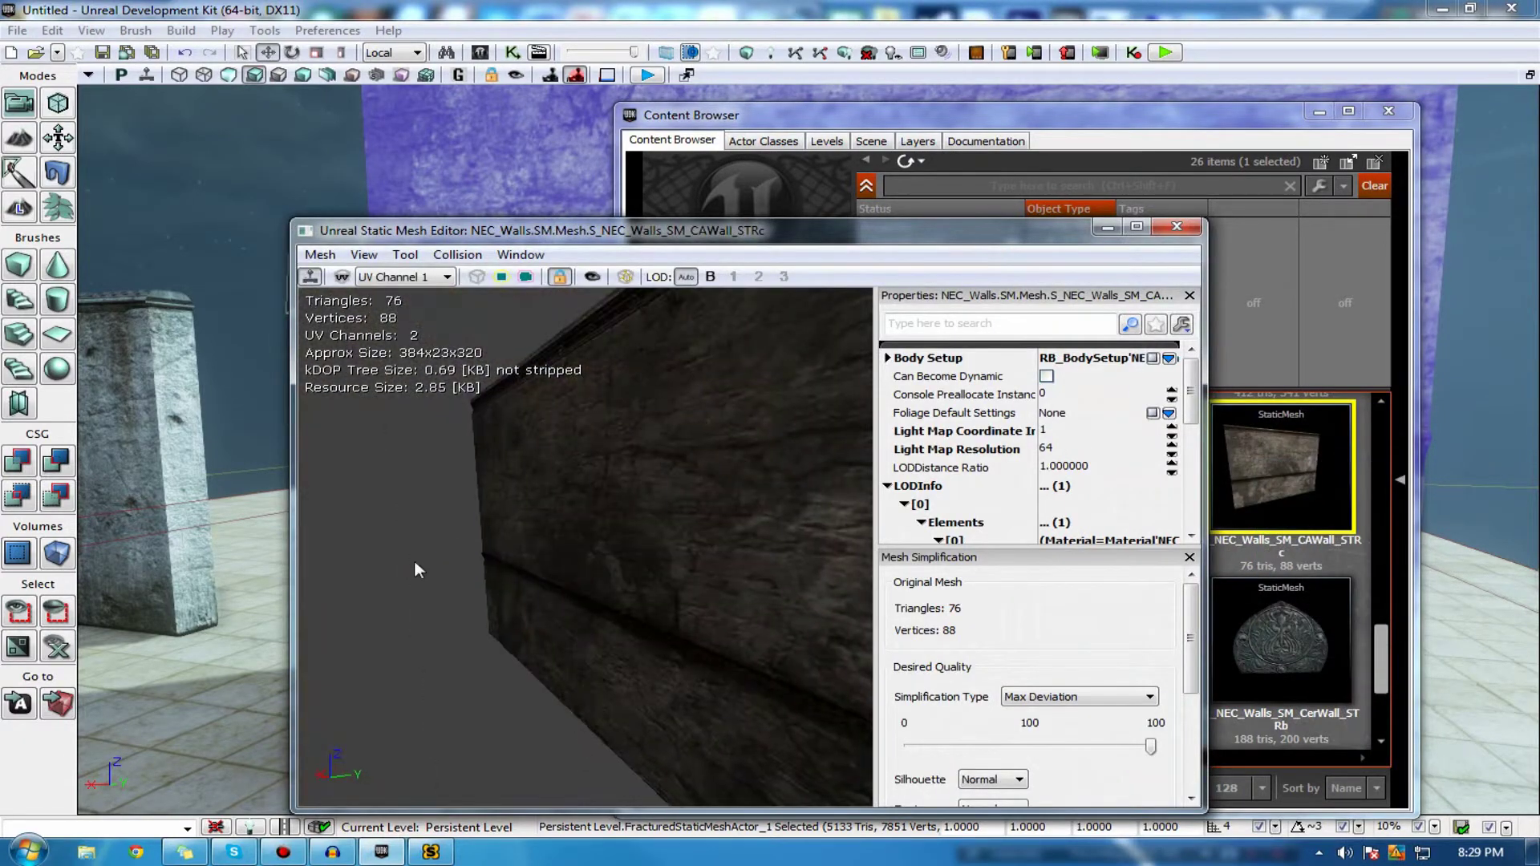
{"action": "left_click_drag", "start_coordinate": [365, 544], "coordinate": [486, 496]}
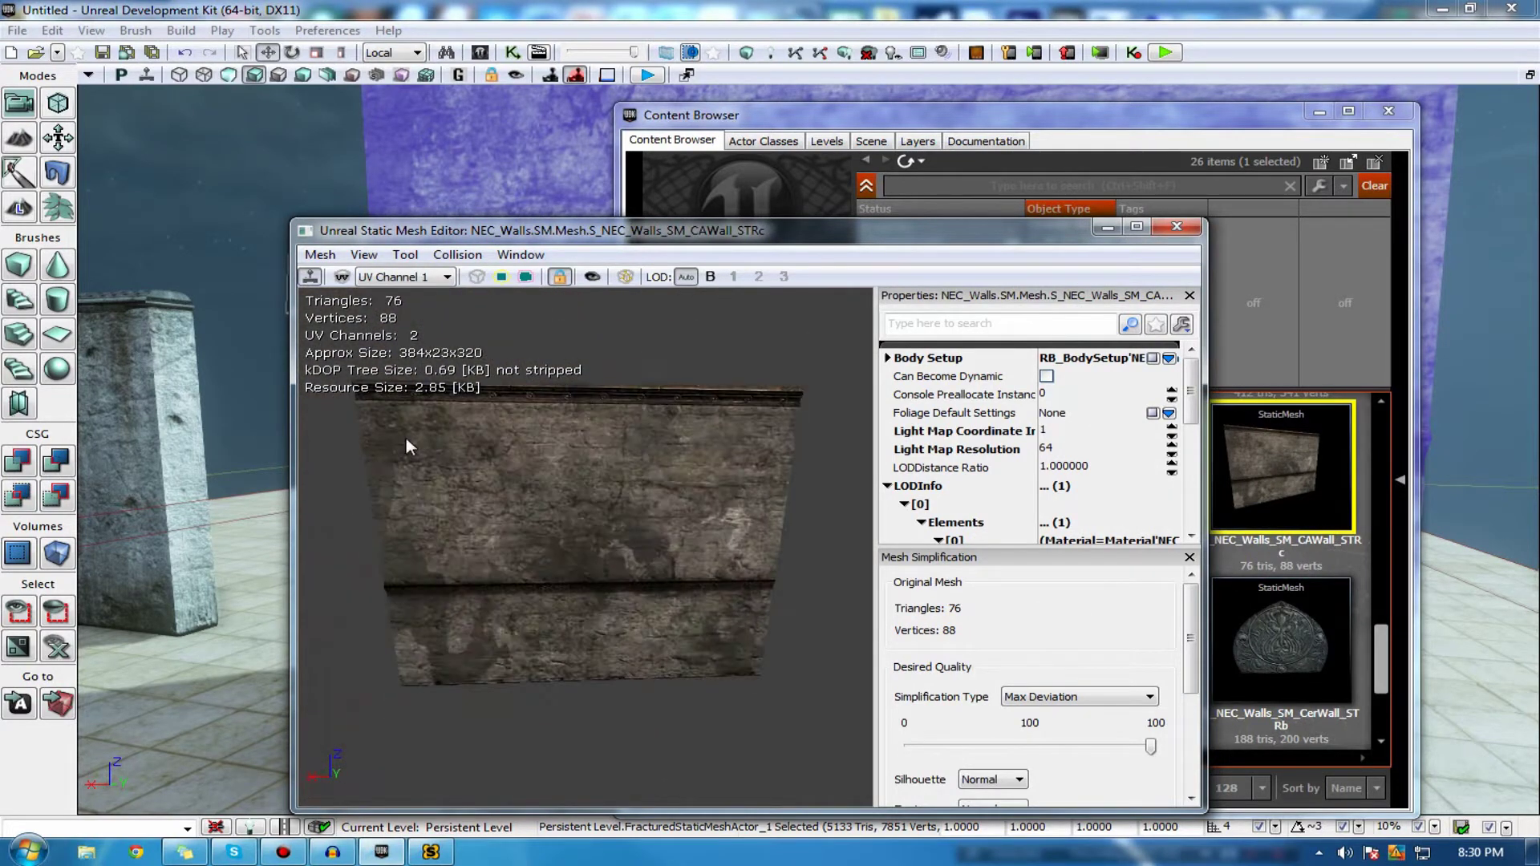
{"action": "left_click_drag", "start_coordinate": [405, 441], "coordinate": [601, 429]}
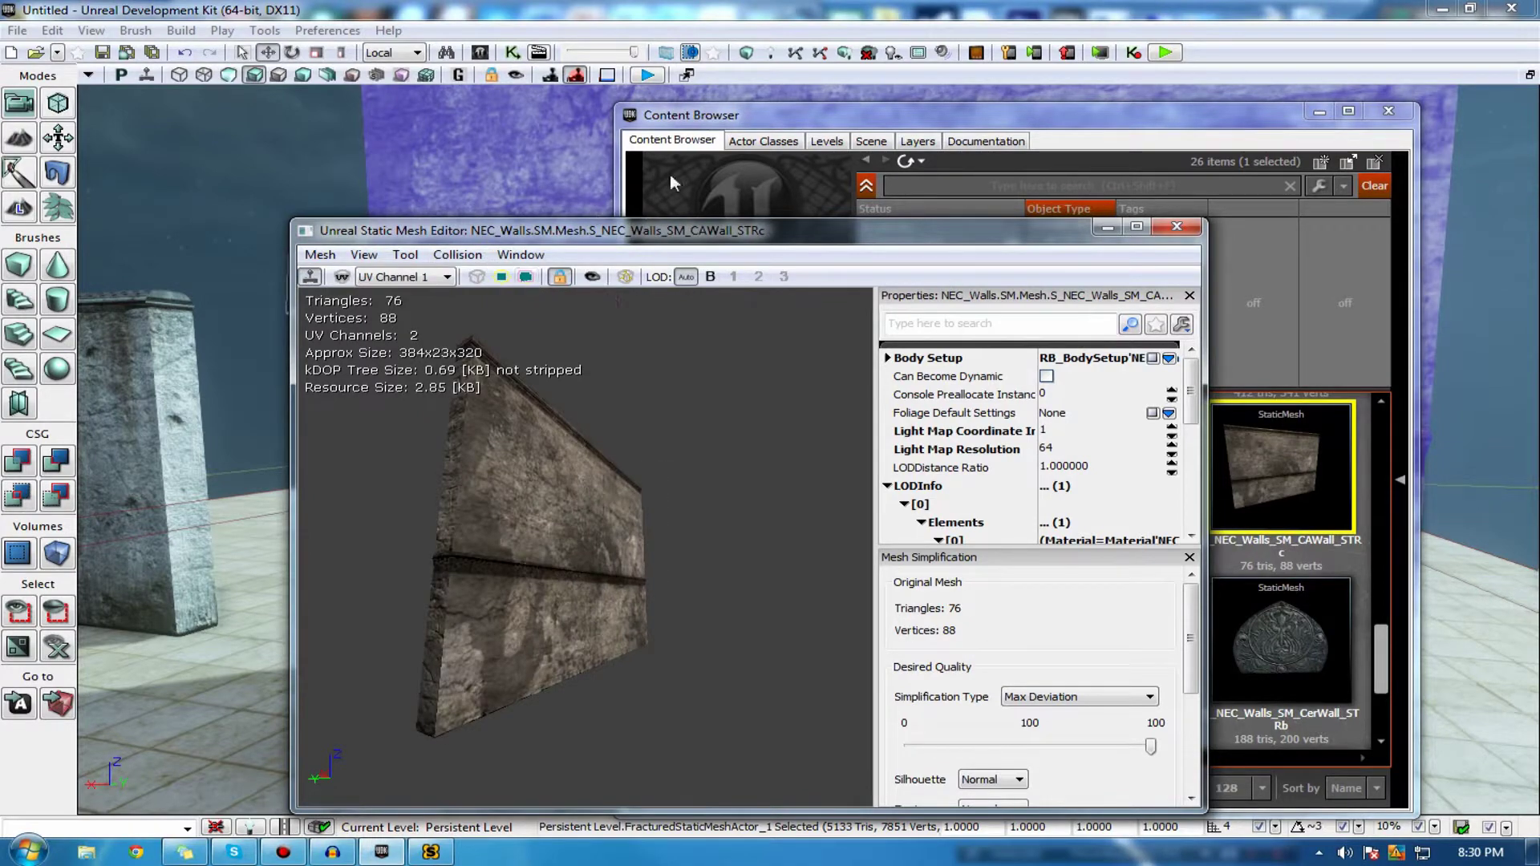
{"action": "left_click_drag", "start_coordinate": [642, 233], "coordinate": [465, 217]}
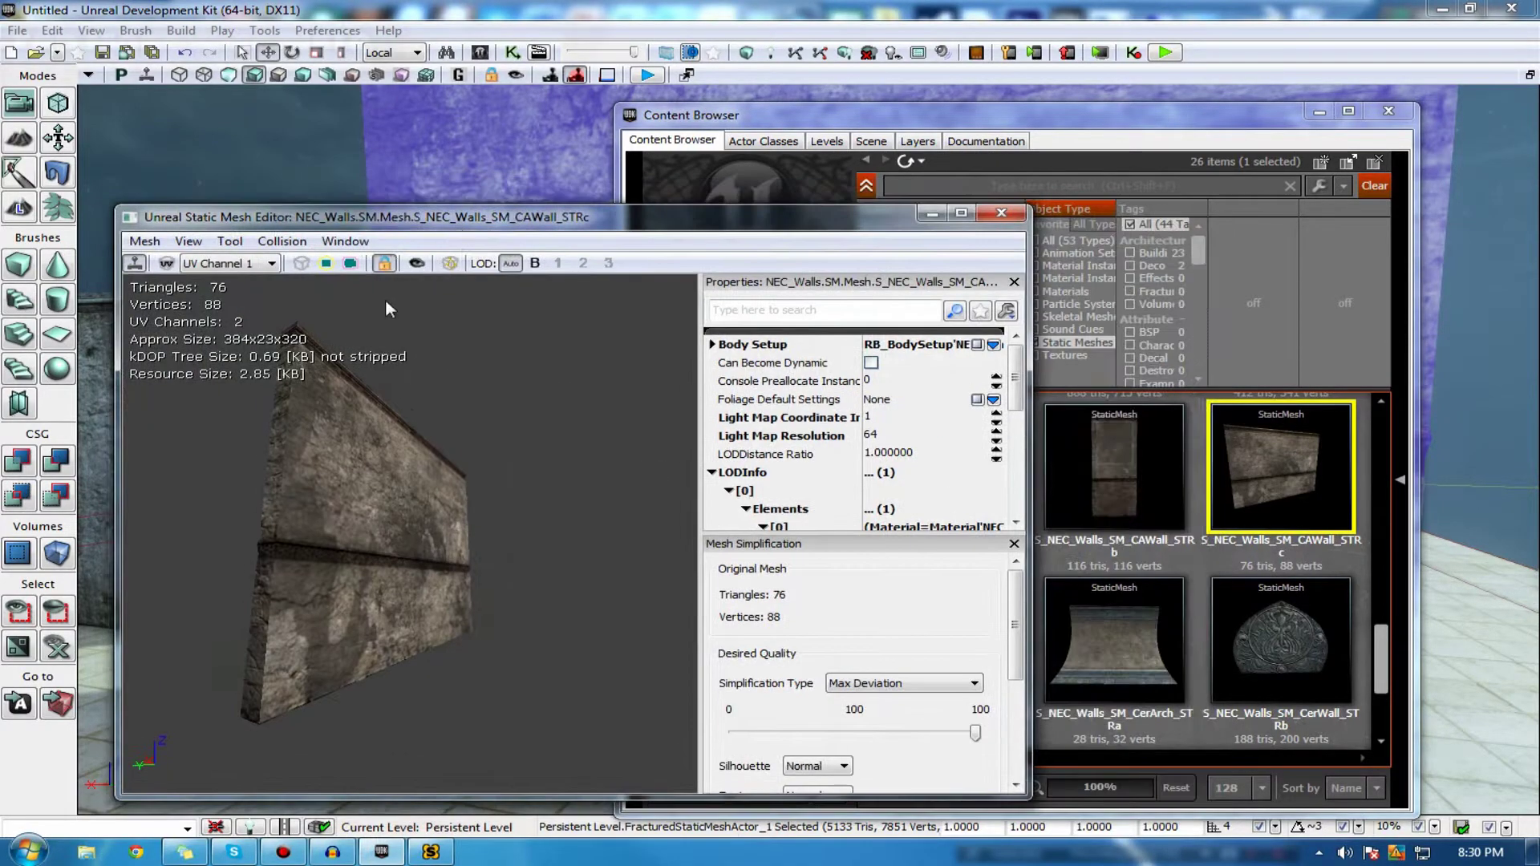
{"action": "left_click", "coordinate": [352, 264]}
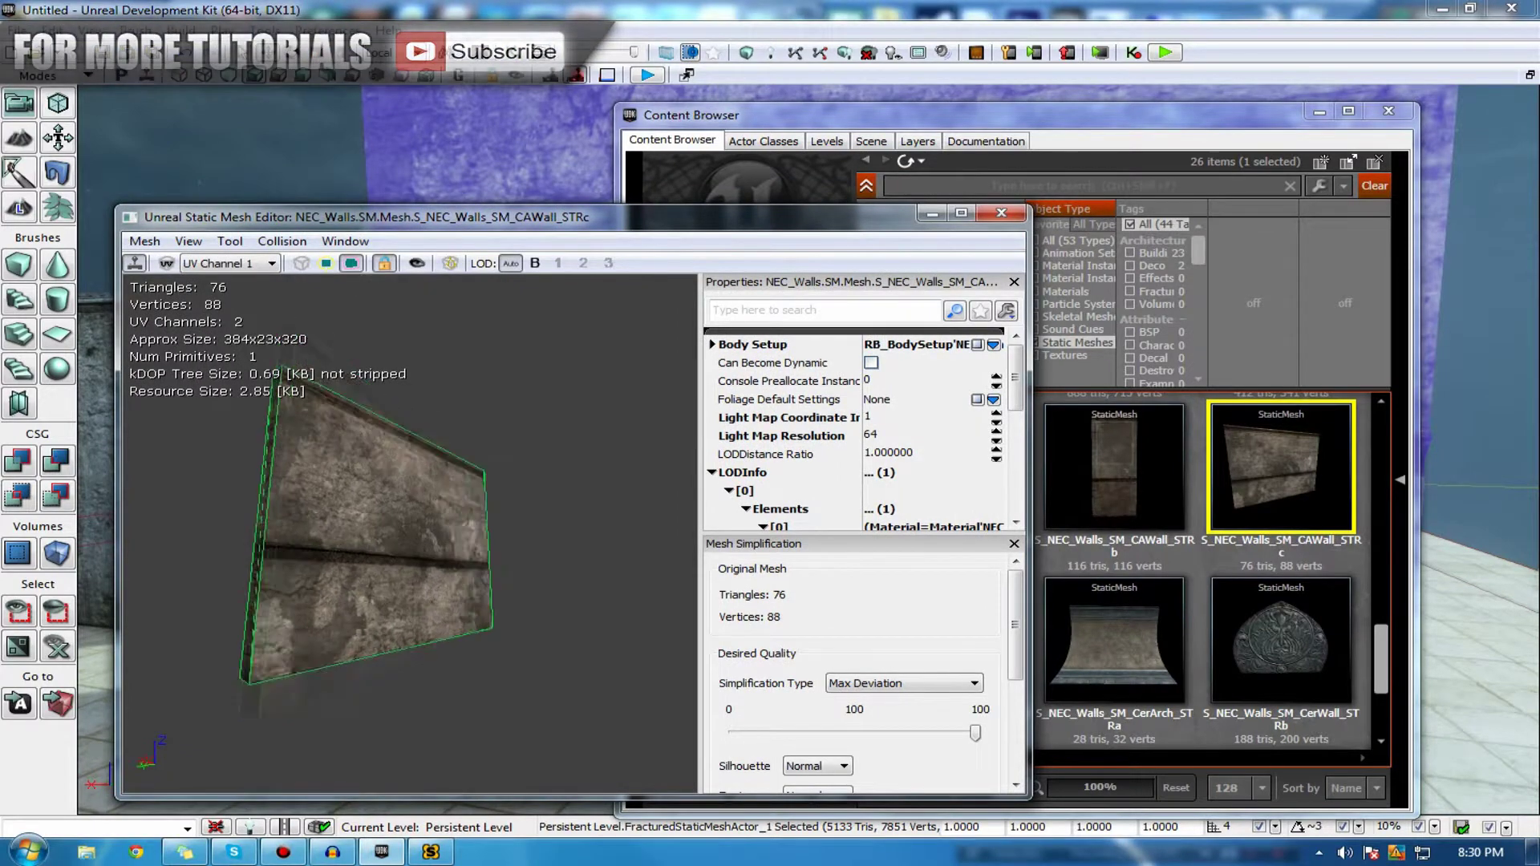
{"action": "left_click_drag", "start_coordinate": [418, 513], "coordinate": [434, 585]}
{"action": "left_click_drag", "start_coordinate": [610, 466], "coordinate": [852, 416]}
{"action": "left_click_drag", "start_coordinate": [1014, 401], "coordinate": [1019, 357]}
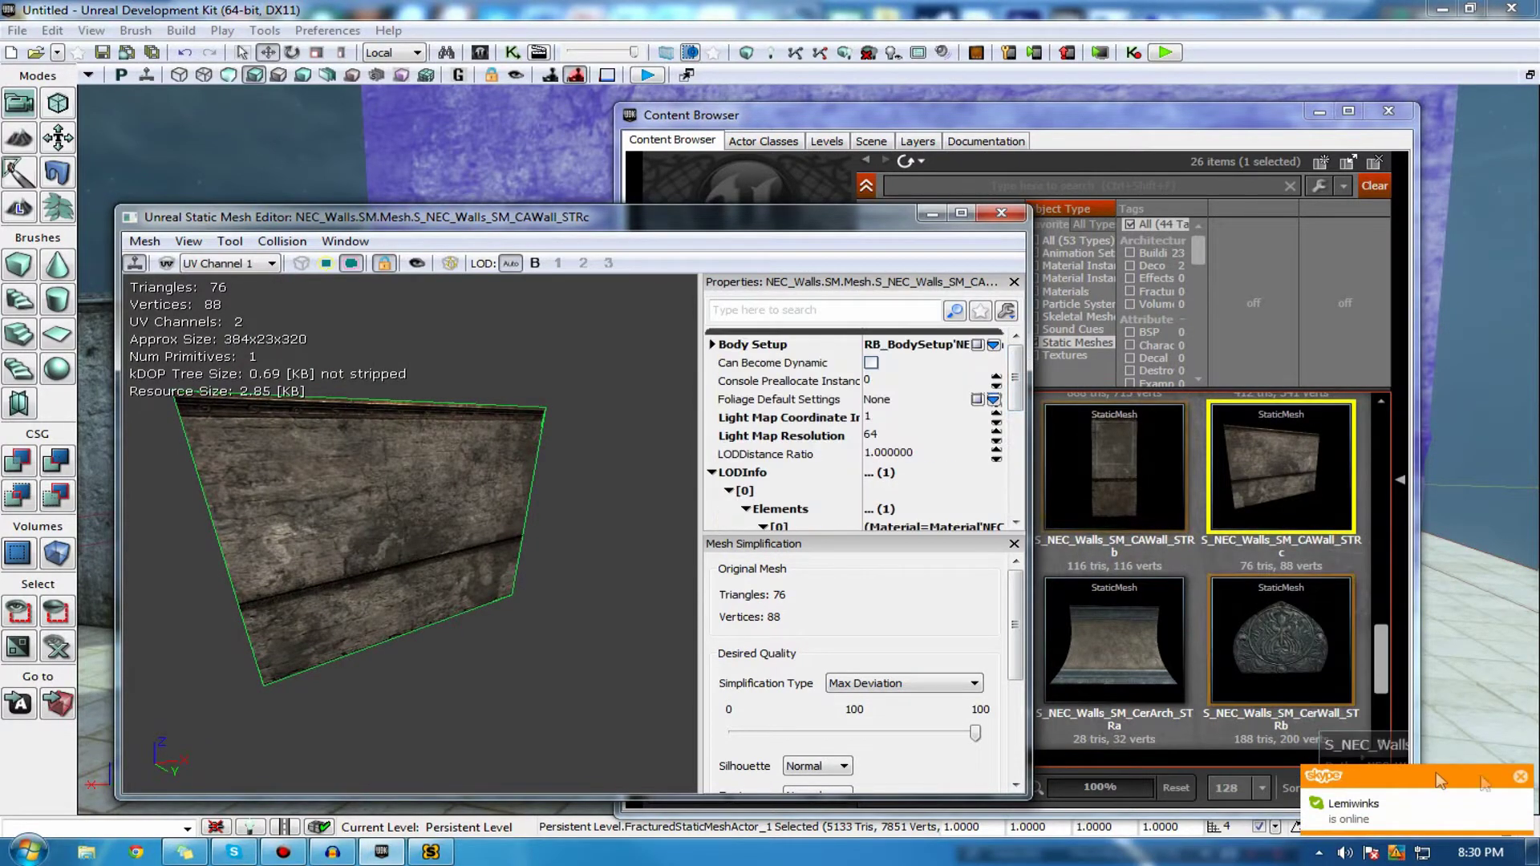
- Open the Fracture Tool for the wall mesh and place its window beside the mesh preview
{"action": "left_click", "coordinate": [1521, 777]}
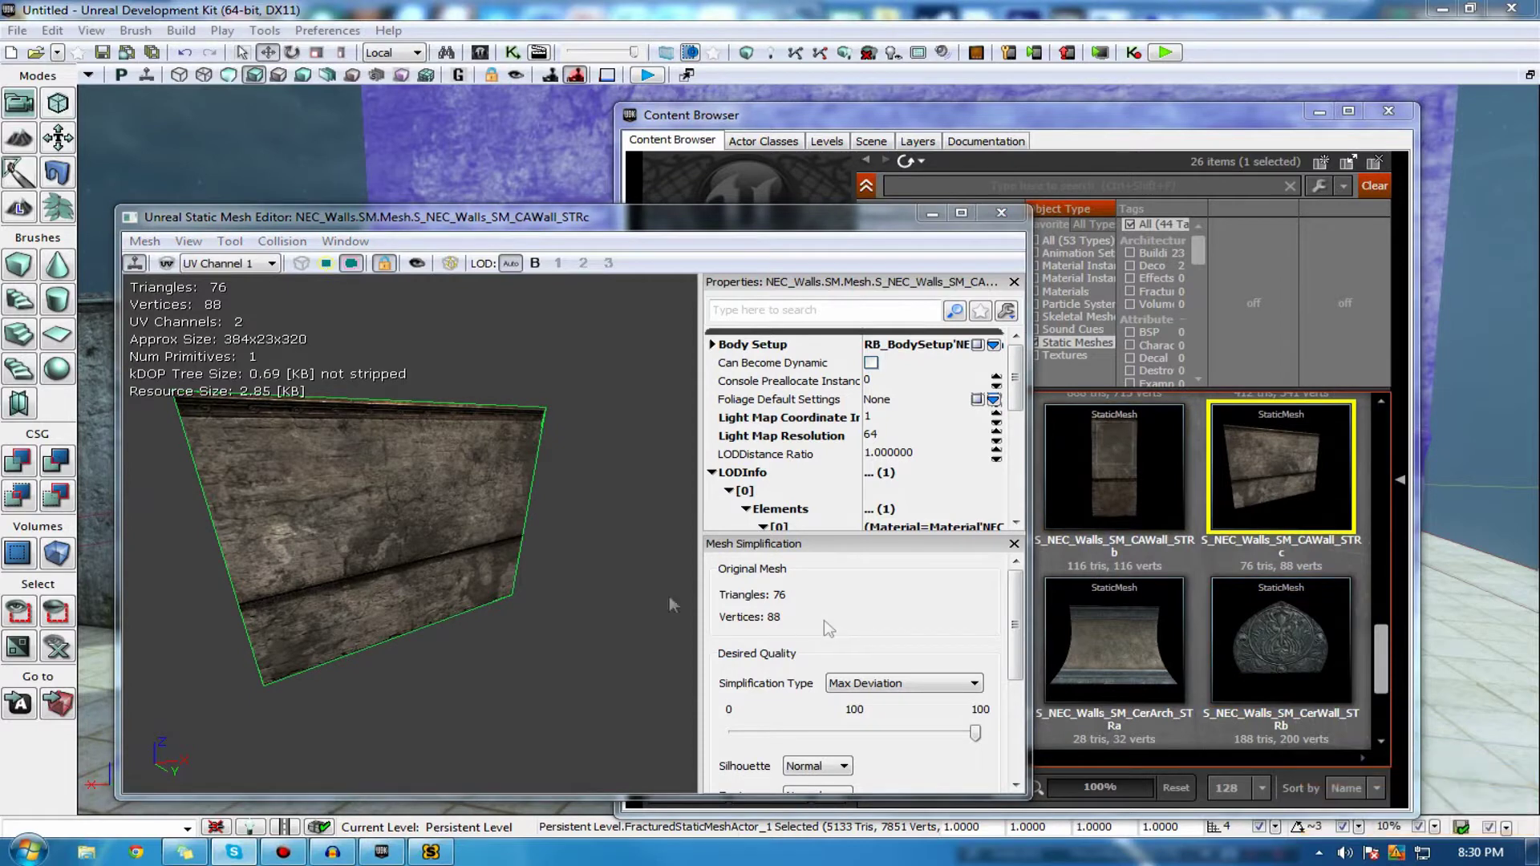
{"action": "left_click", "coordinate": [451, 265]}
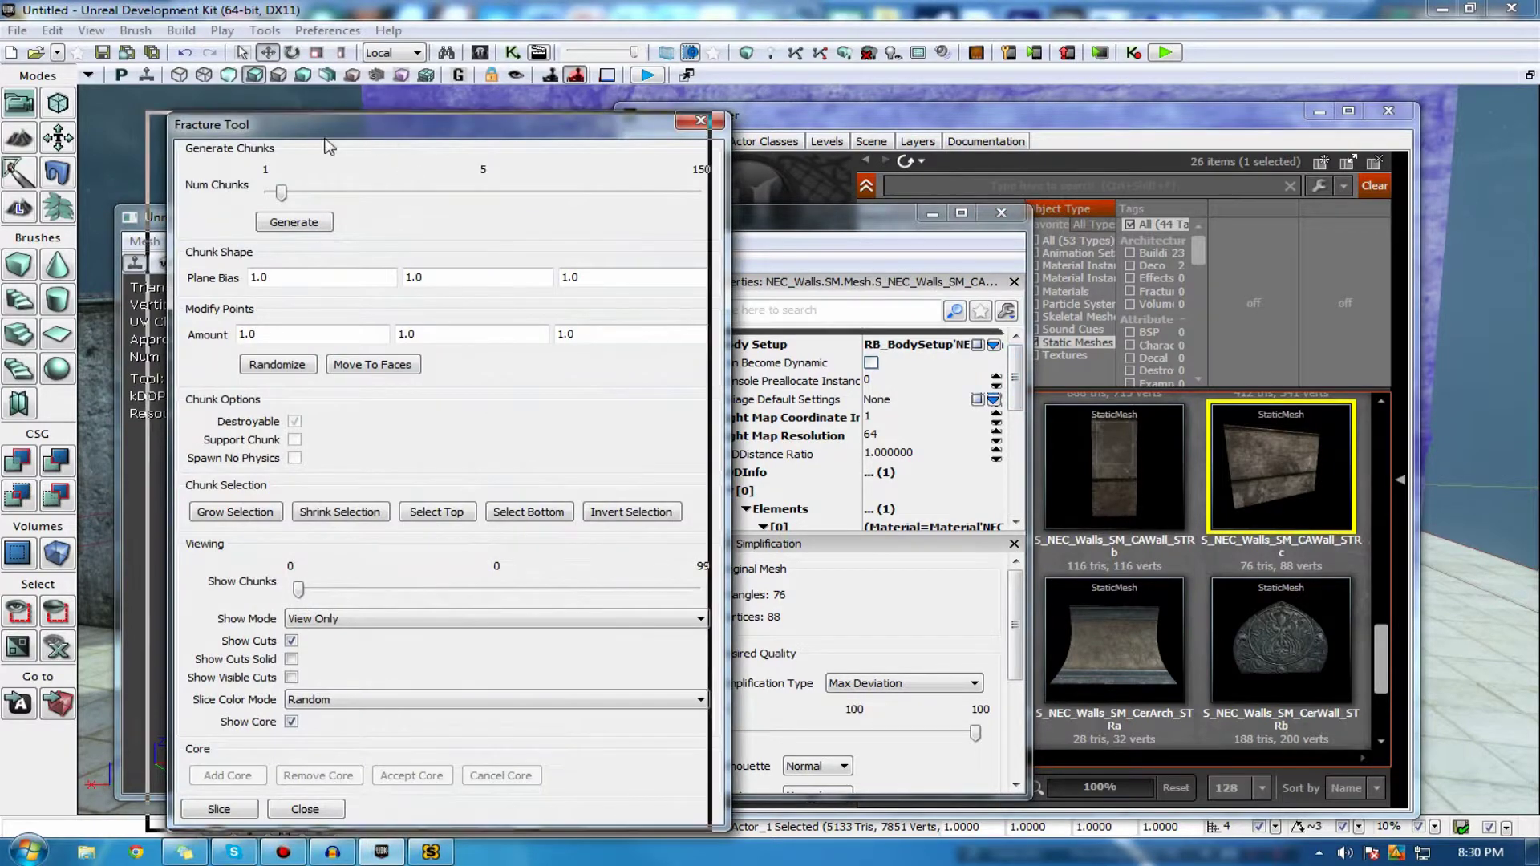
{"action": "left_click_drag", "start_coordinate": [345, 125], "coordinate": [967, 92]}
{"action": "left_click_drag", "start_coordinate": [885, 136], "coordinate": [811, 122]}
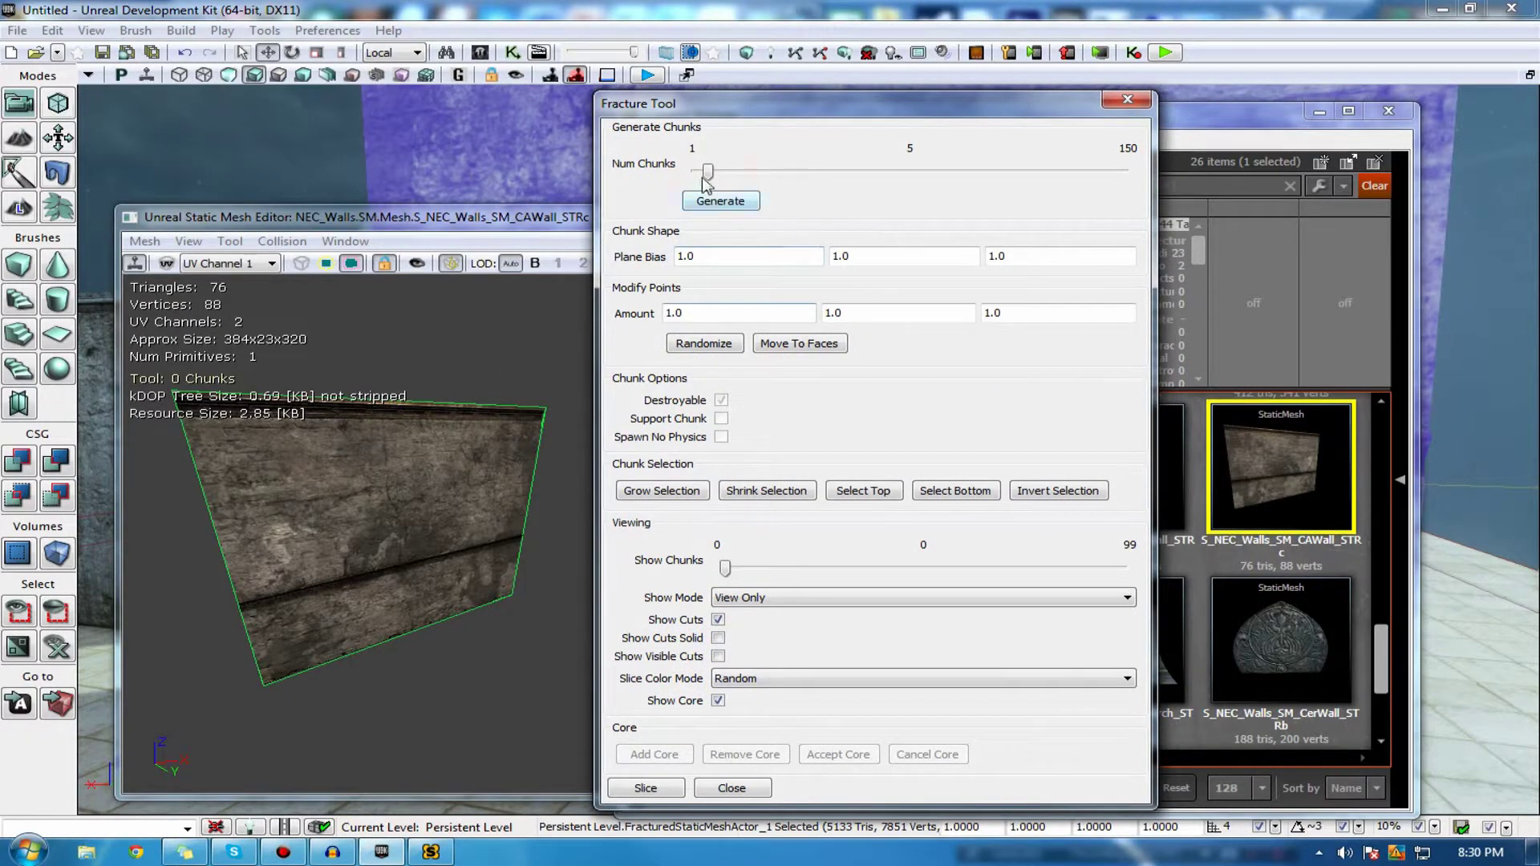
{"action": "left_click_drag", "start_coordinate": [721, 113], "coordinate": [580, 132]}
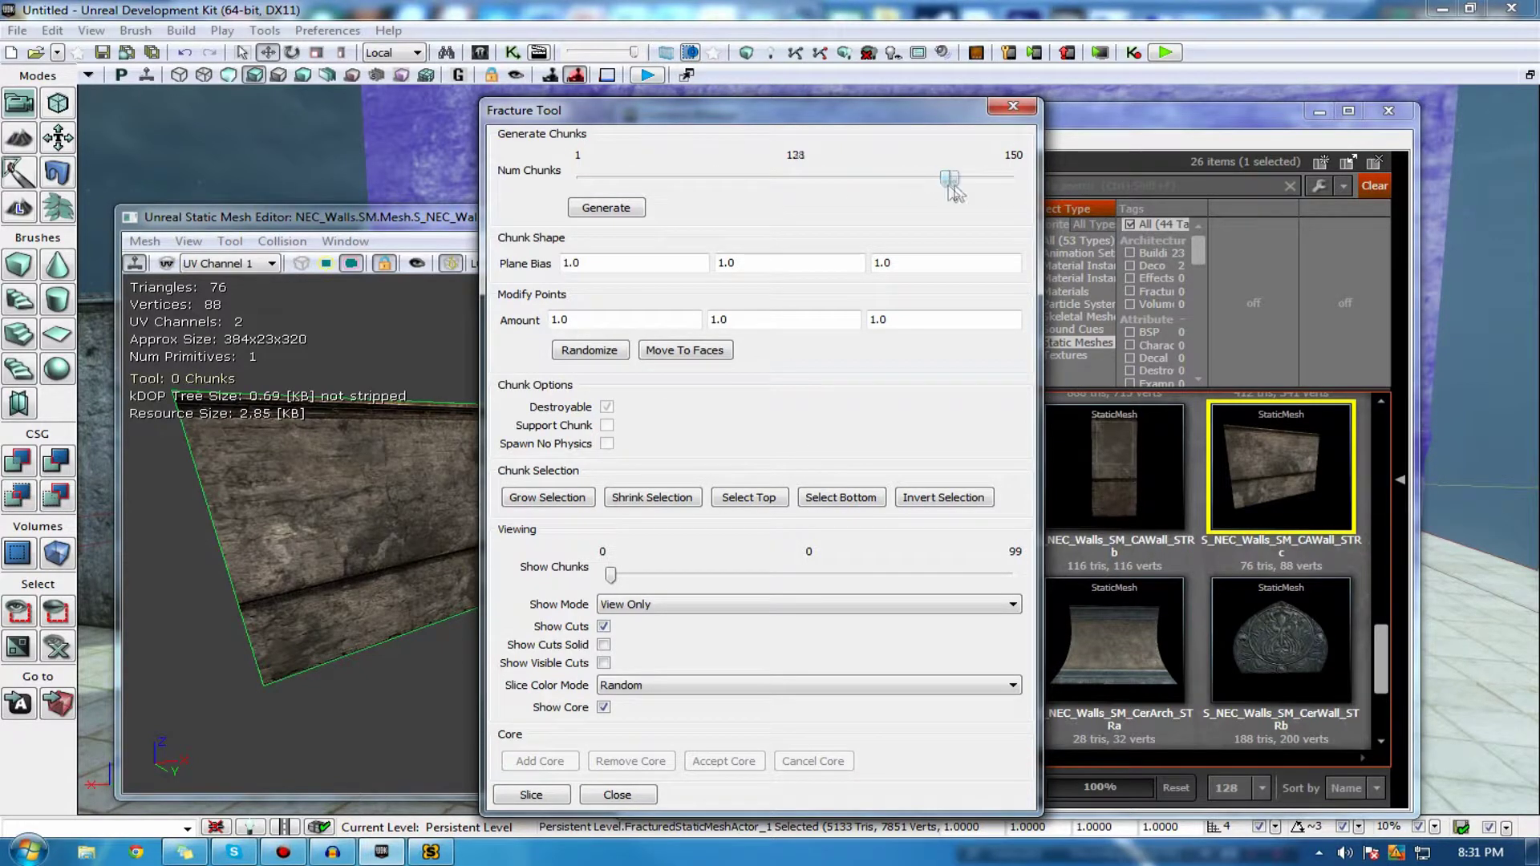
- Generate fracture chunks on the wall mesh, comparing 150 and 10 chunks and settling on 150
{"action": "left_click", "coordinate": [608, 208]}
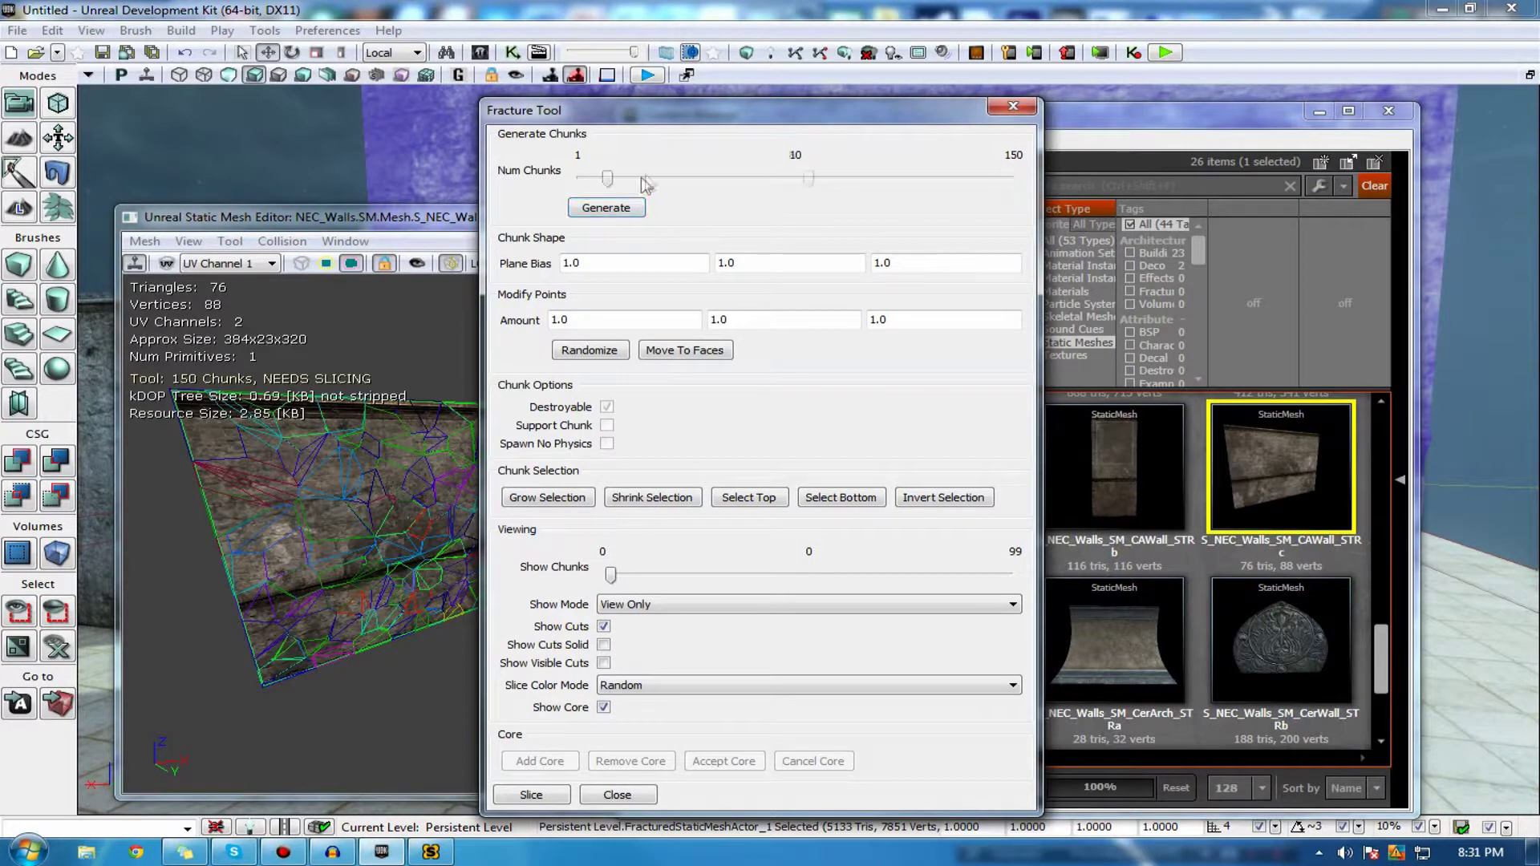
{"action": "left_click", "coordinate": [599, 214]}
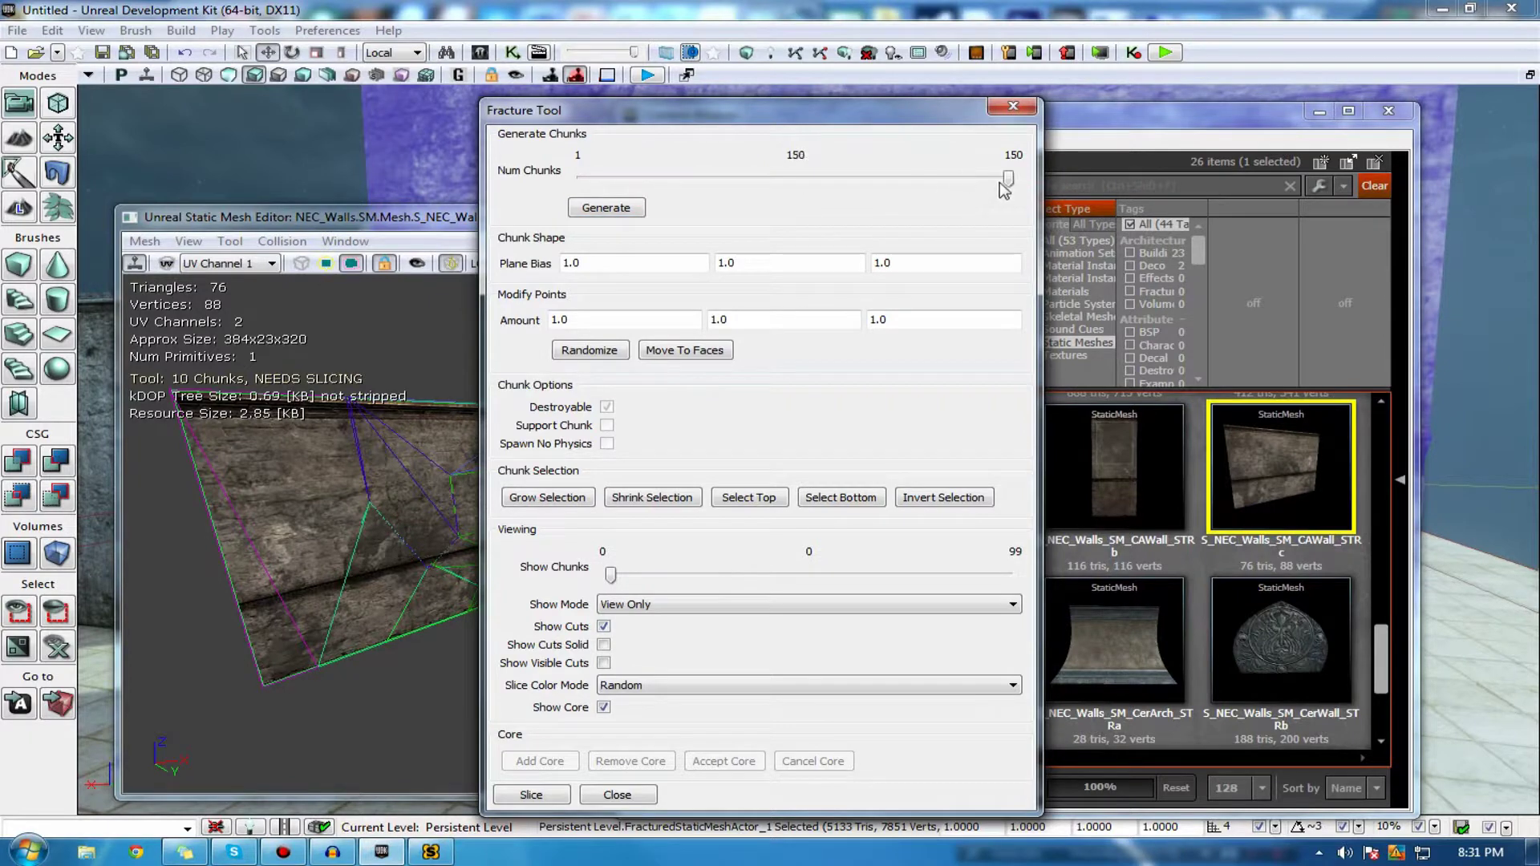
{"action": "left_click", "coordinate": [607, 208]}
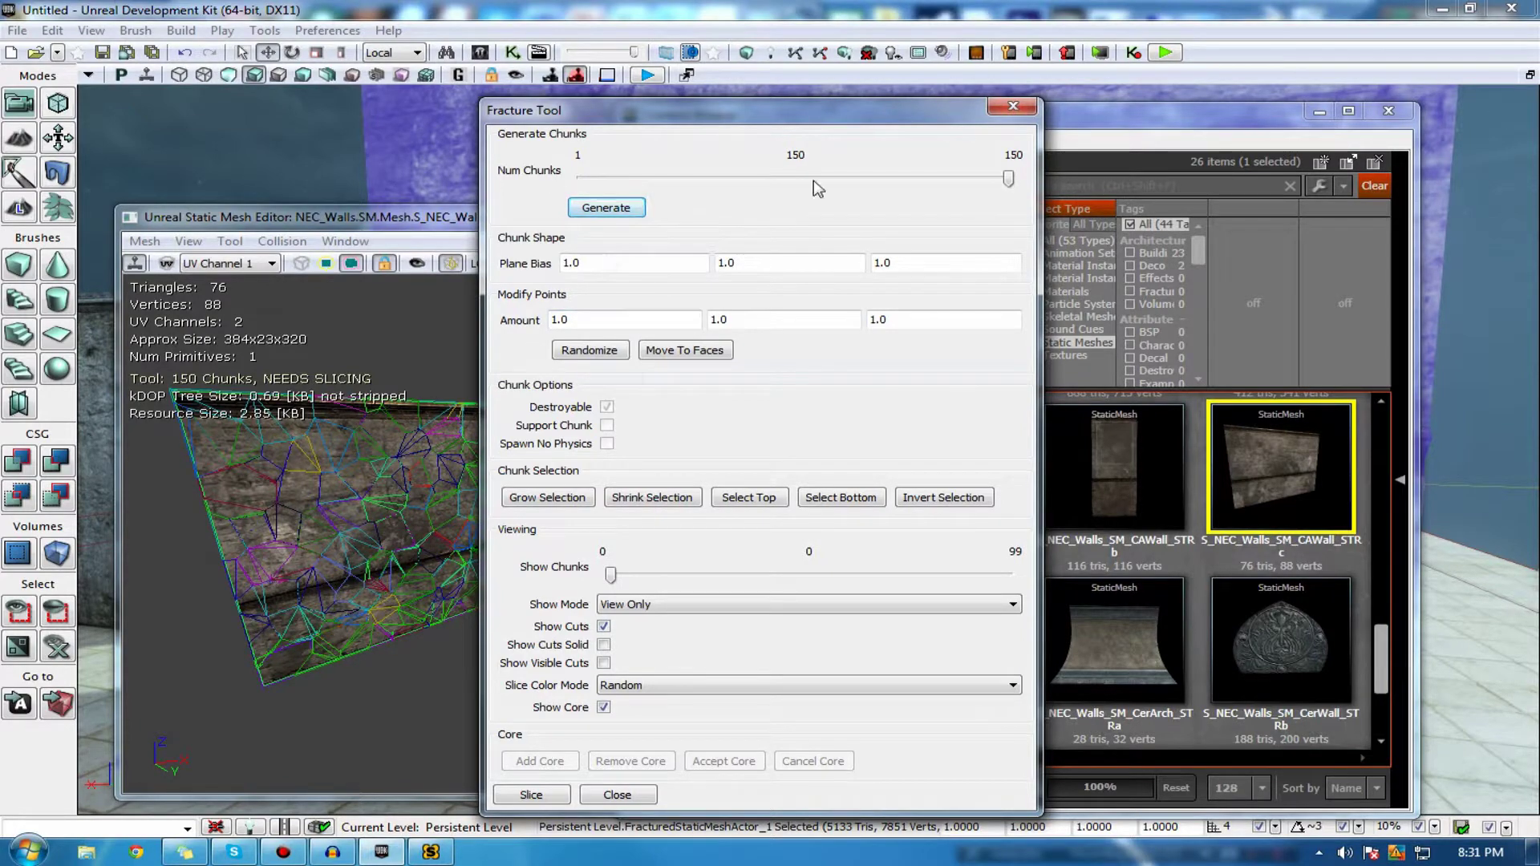
- Select a single chunk in the middle of the wall and turn off its Destroyable option
{"action": "left_click_drag", "start_coordinate": [391, 452], "coordinate": [216, 434]}
{"action": "left_click", "coordinate": [388, 528]}
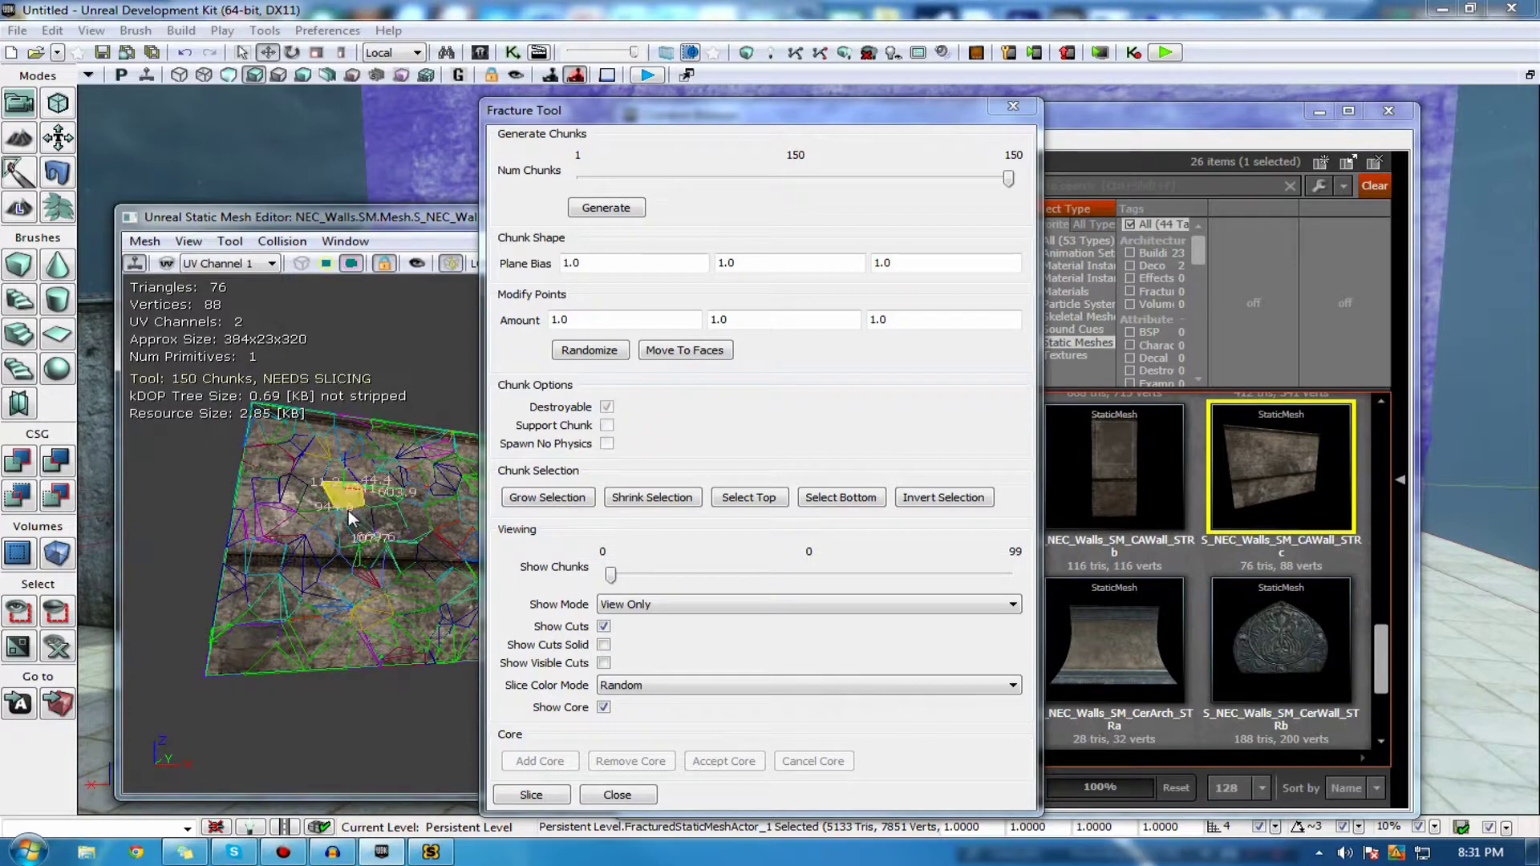
{"action": "left_click_drag", "start_coordinate": [357, 522], "coordinate": [399, 537]}
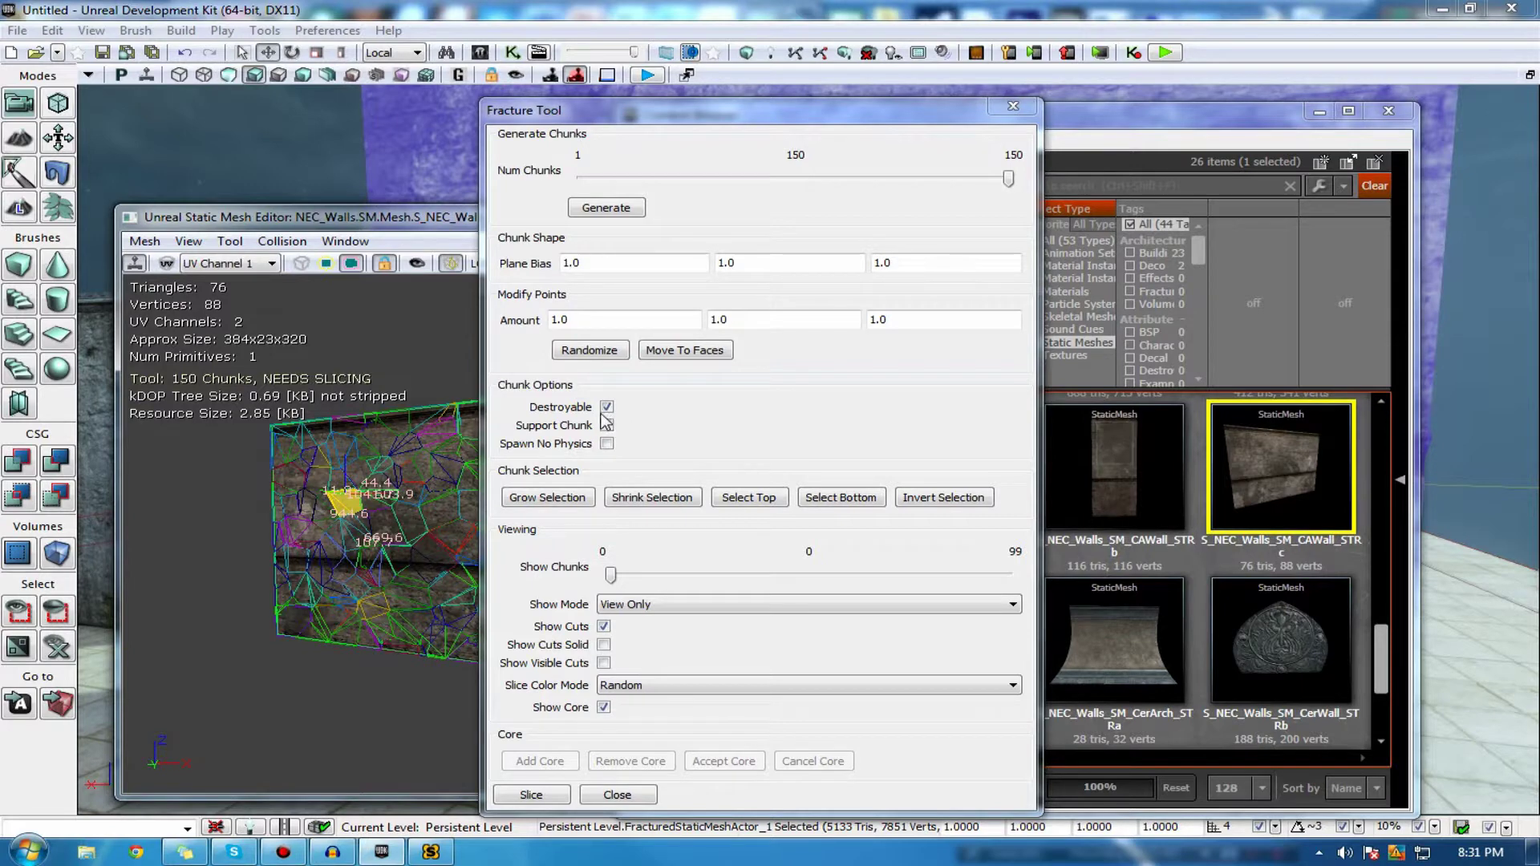
{"action": "left_click", "coordinate": [607, 407]}
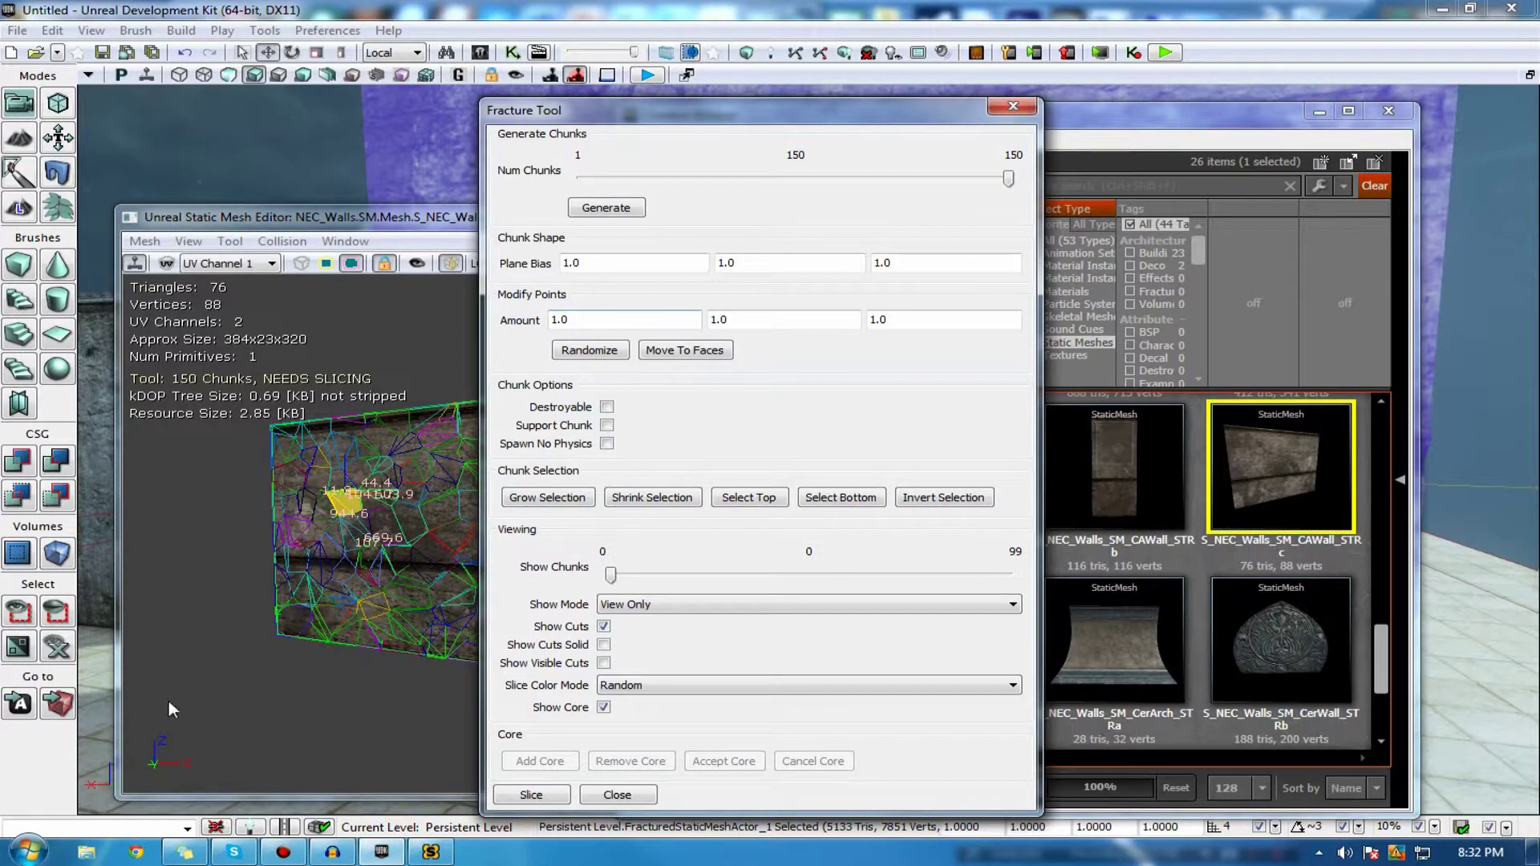
- Move the Fracture Tool window clear of the mesh preview and select the chunk at one bottom corner of the wall
{"action": "left_click_drag", "start_coordinate": [379, 591], "coordinate": [457, 573]}
{"action": "left_click_drag", "start_coordinate": [768, 113], "coordinate": [1090, 118]}
{"action": "left_click", "coordinate": [548, 635]}
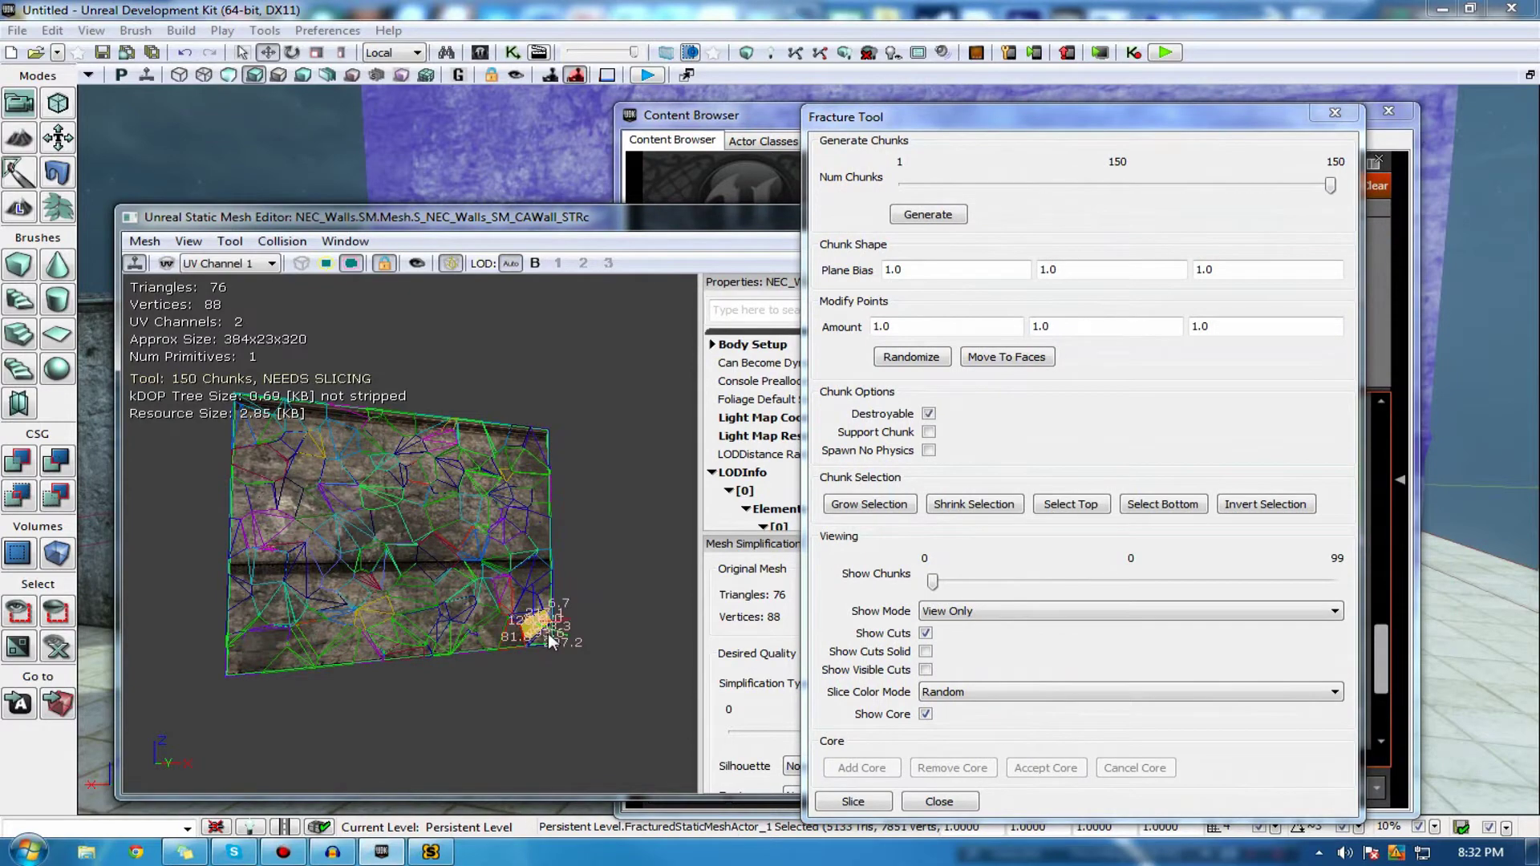
{"action": "left_click_drag", "start_coordinate": [555, 637], "coordinate": [551, 642]}
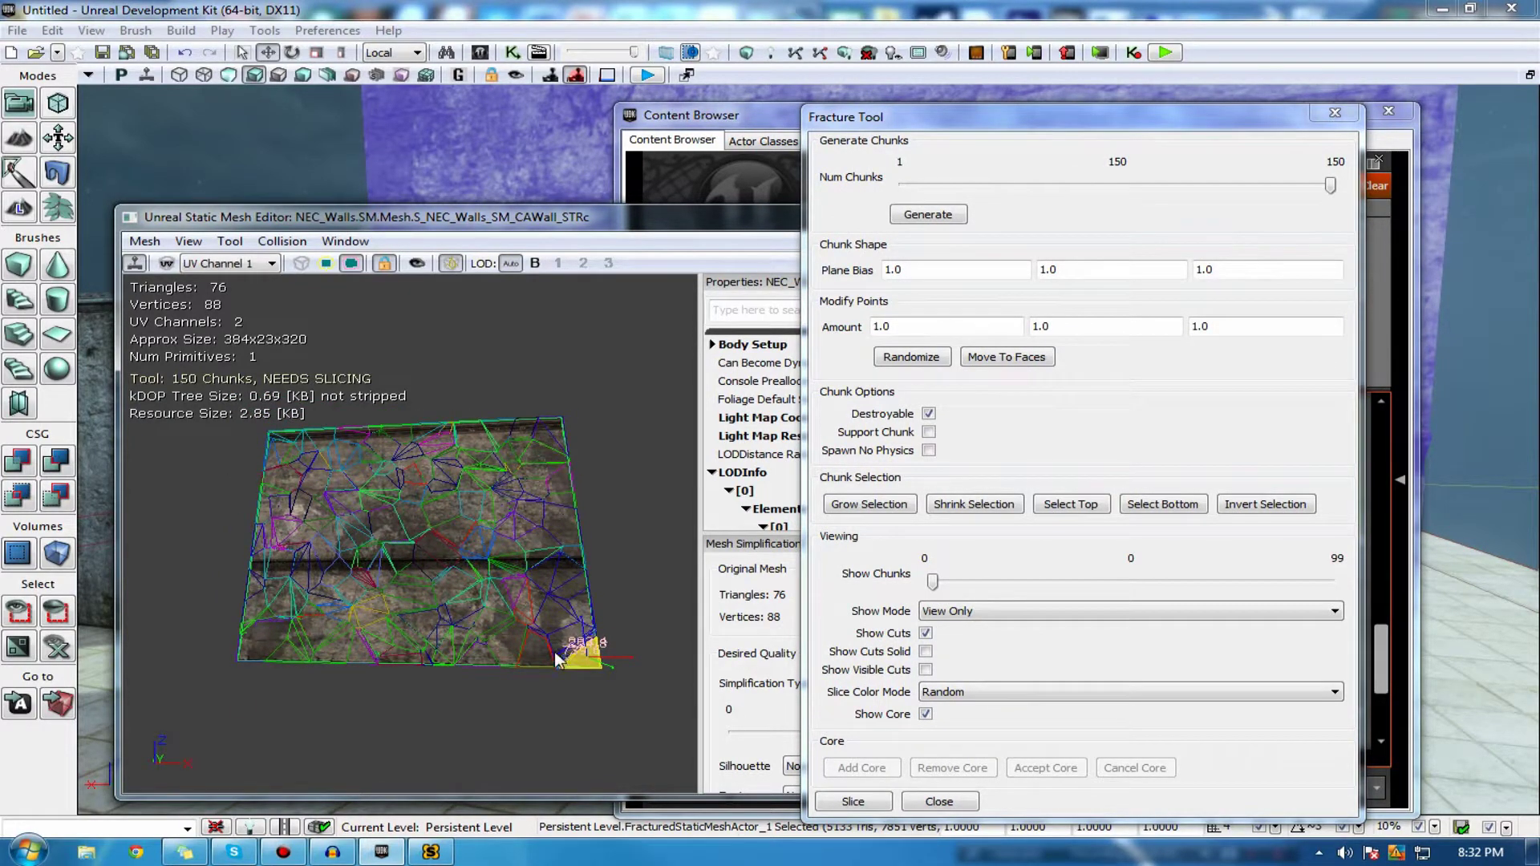
{"action": "left_click_drag", "start_coordinate": [582, 649], "coordinate": [589, 665]}
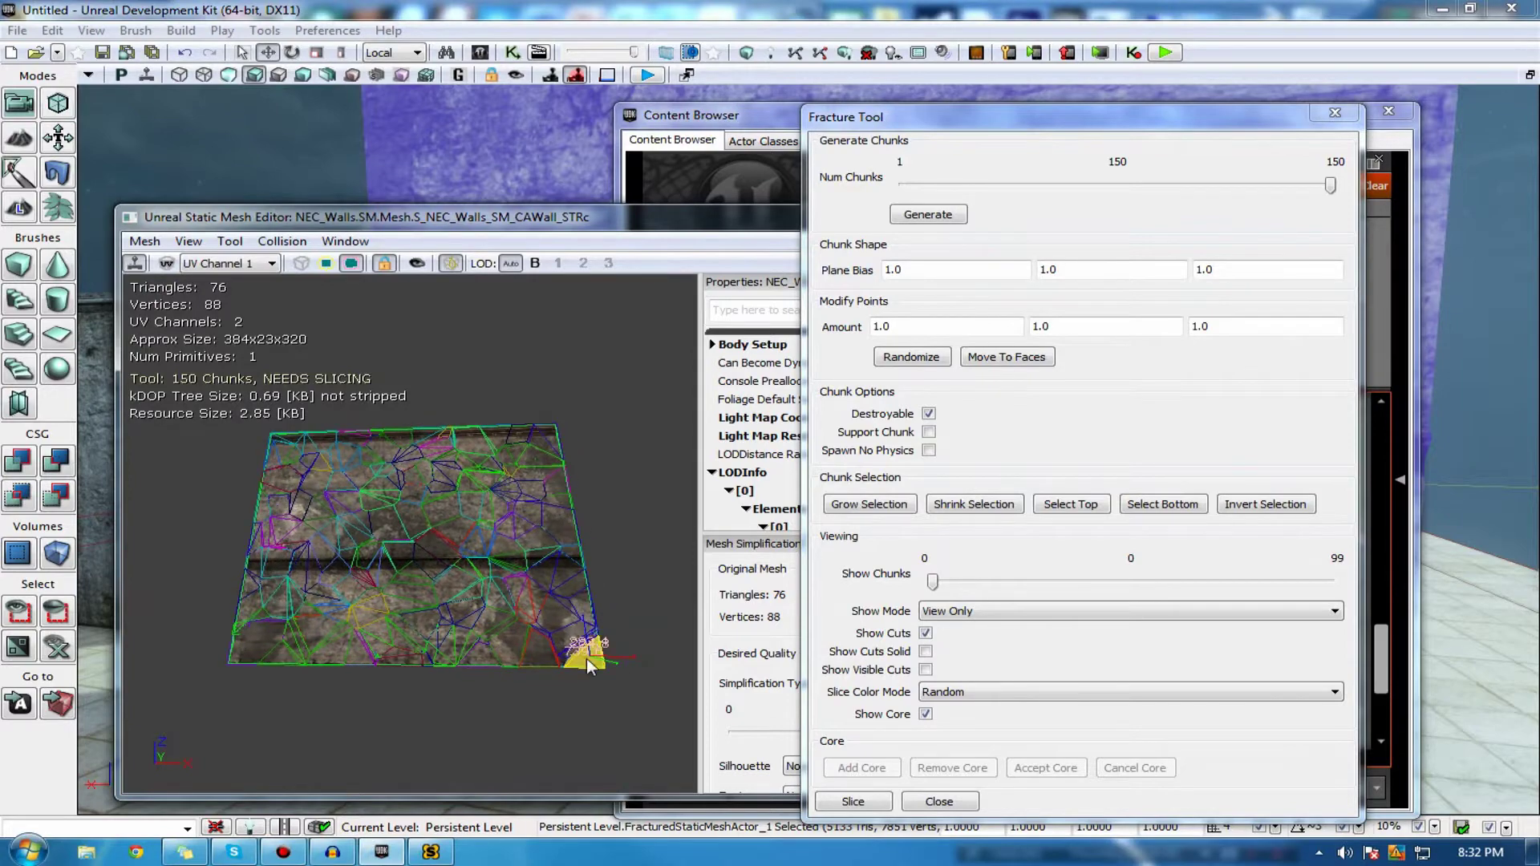
- Add the other chunks along the wall's bottom edge to the chunk selection
{"action": "left_click", "coordinate": [548, 666], "text": "ctrl"}
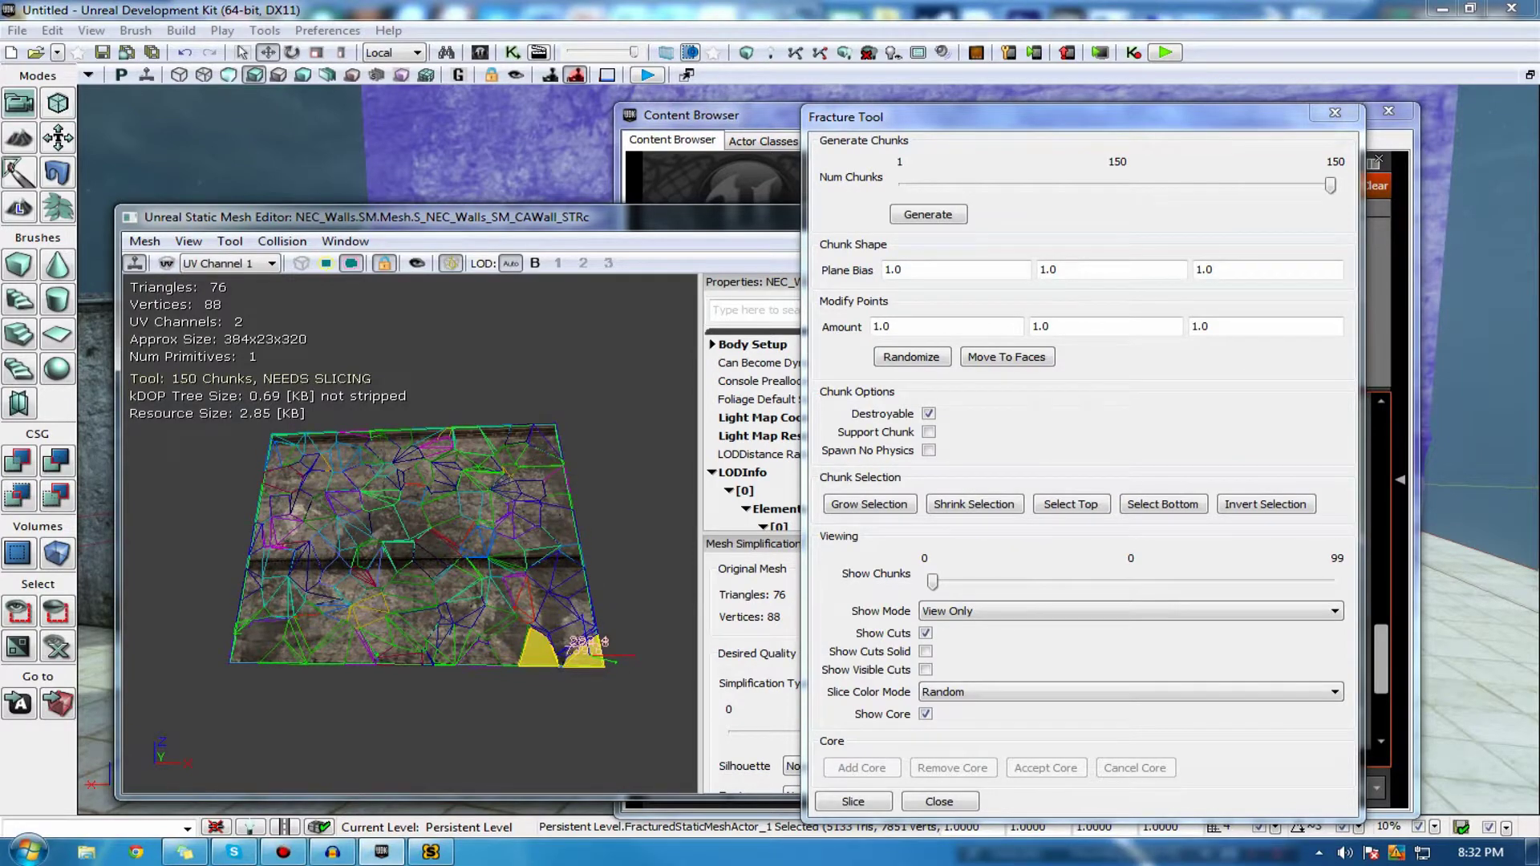
{"action": "left_click", "coordinate": [553, 657], "text": "ctrl"}
{"action": "left_click", "coordinate": [562, 656], "text": "ctrl"}
{"action": "left_click", "coordinate": [555, 655], "text": "ctrl"}
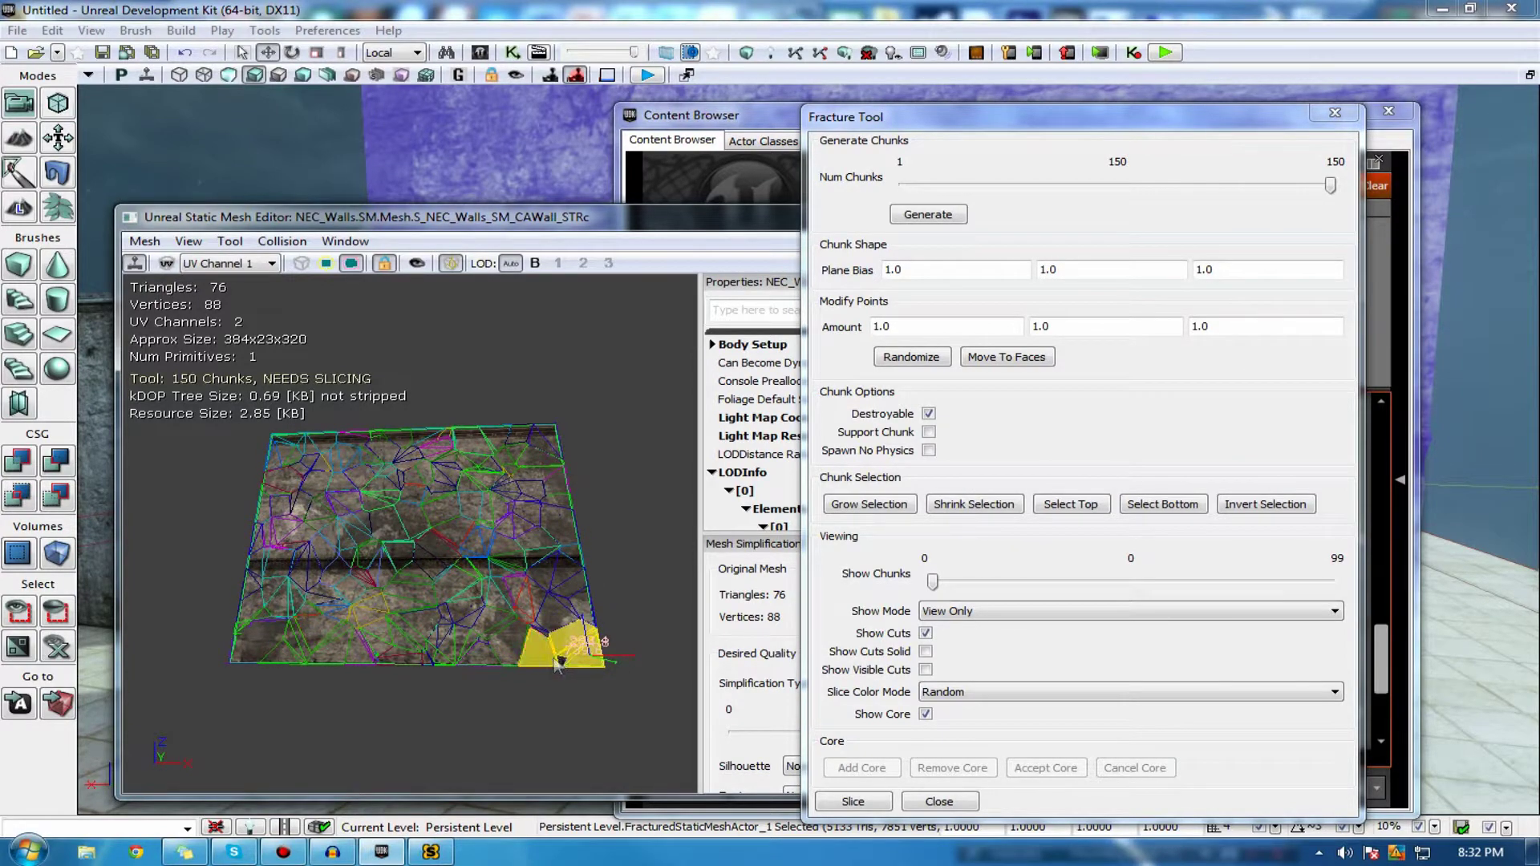
{"action": "left_click", "coordinate": [500, 662], "text": "ctrl"}
{"action": "left_click", "coordinate": [492, 658], "text": "ctrl"}
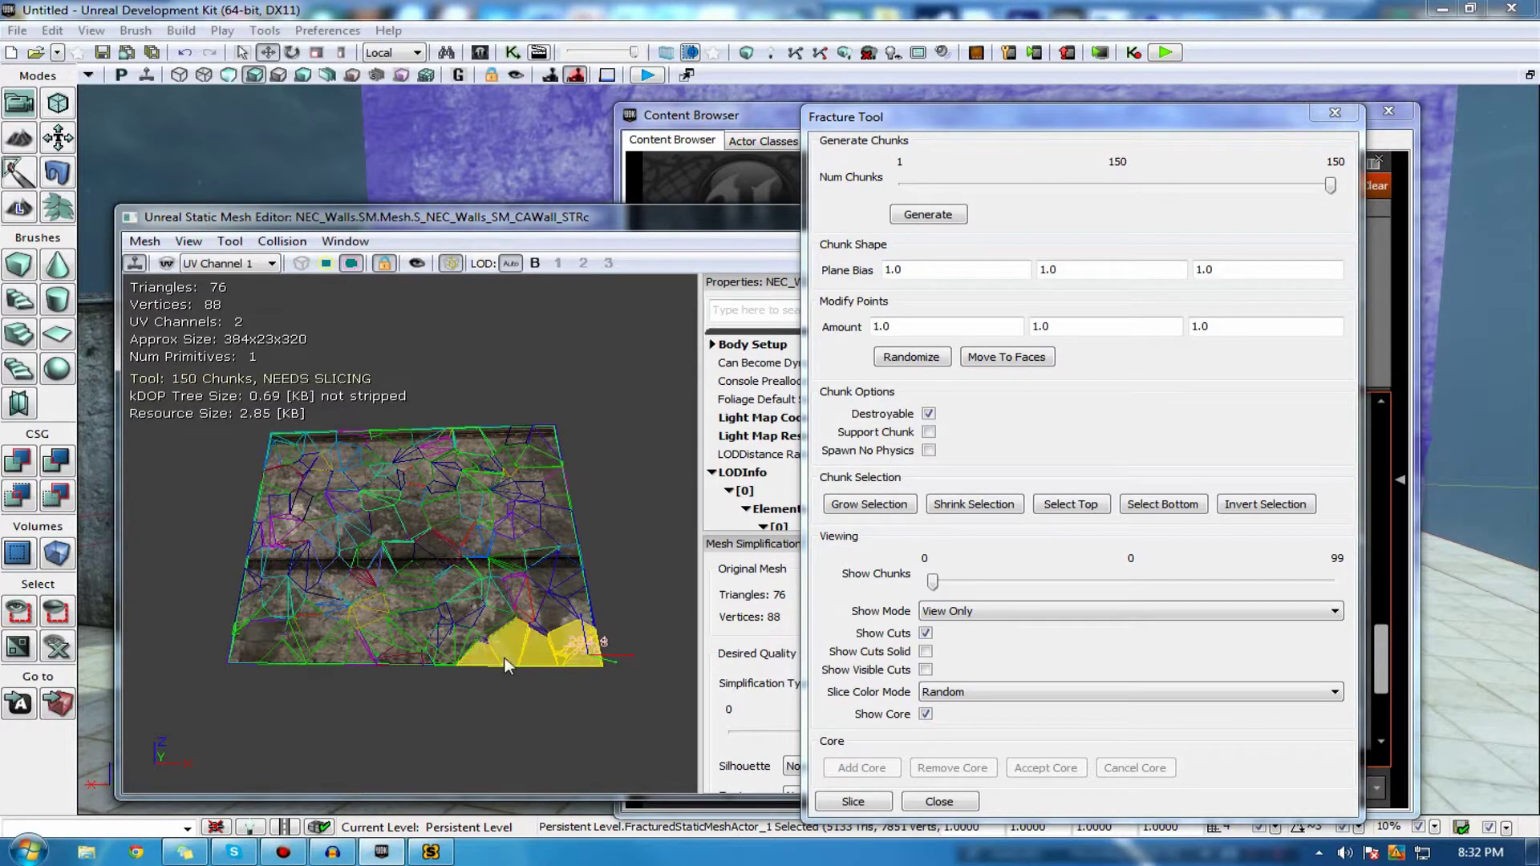
{"action": "left_click", "coordinate": [440, 660], "text": "ctrl"}
{"action": "left_click", "coordinate": [411, 662], "text": "ctrl"}
{"action": "left_click", "coordinate": [277, 658], "text": "ctrl"}
{"action": "left_click", "coordinate": [235, 656], "text": "ctrl"}
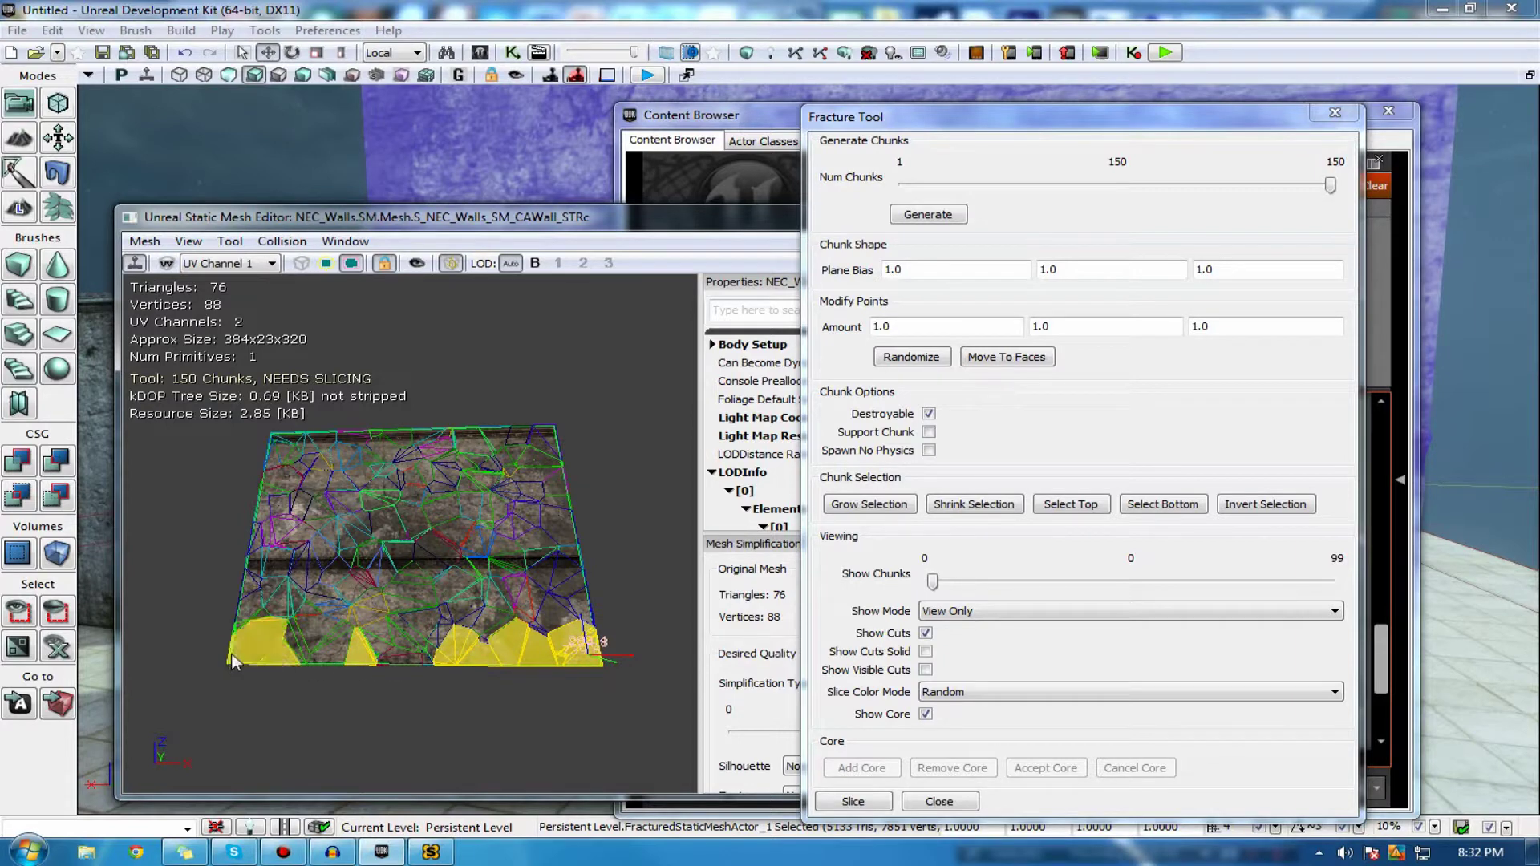
{"action": "left_click", "coordinate": [305, 657], "text": "ctrl"}
{"action": "left_click", "coordinate": [450, 656], "text": "ctrl"}
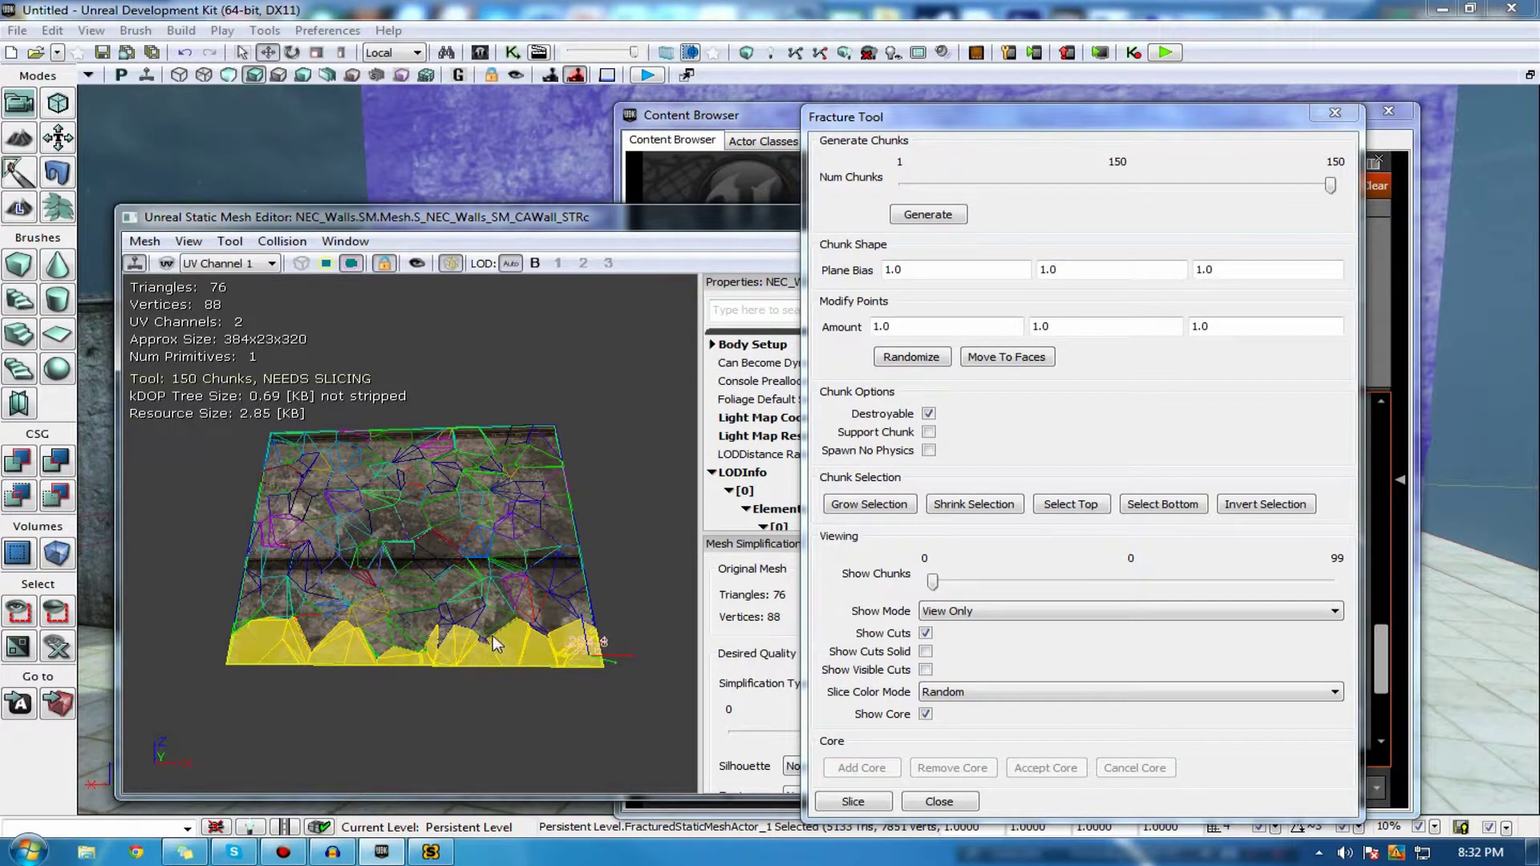
- Add the missing bottom-edge chunks from the wall's other side and mark the whole selected row as Support Chunk
{"action": "left_click_drag", "start_coordinate": [508, 642], "coordinate": [574, 666]}
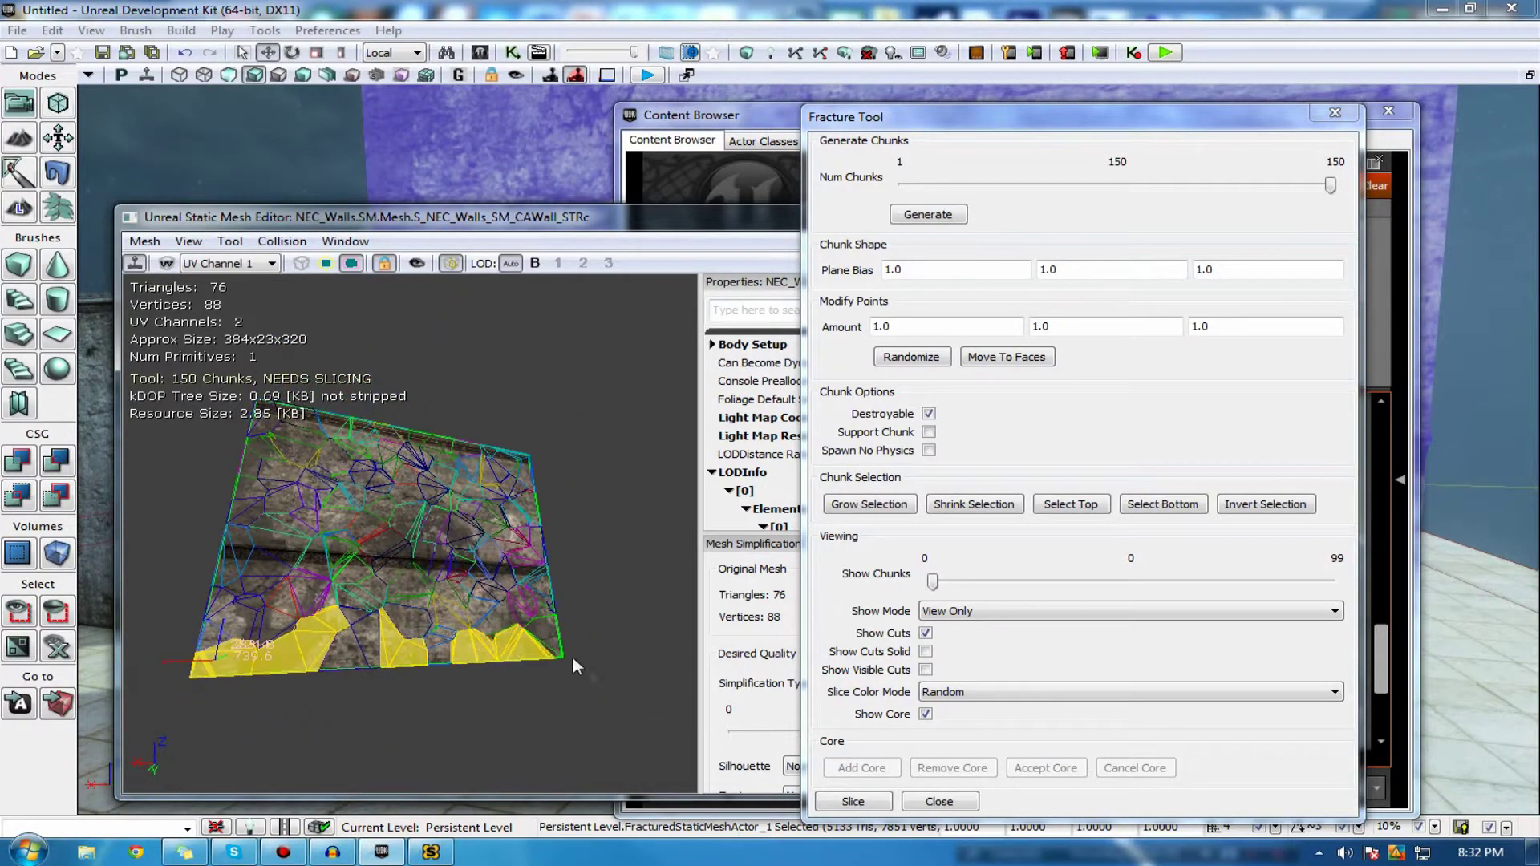
{"action": "left_click_drag", "start_coordinate": [370, 662], "coordinate": [351, 658]}
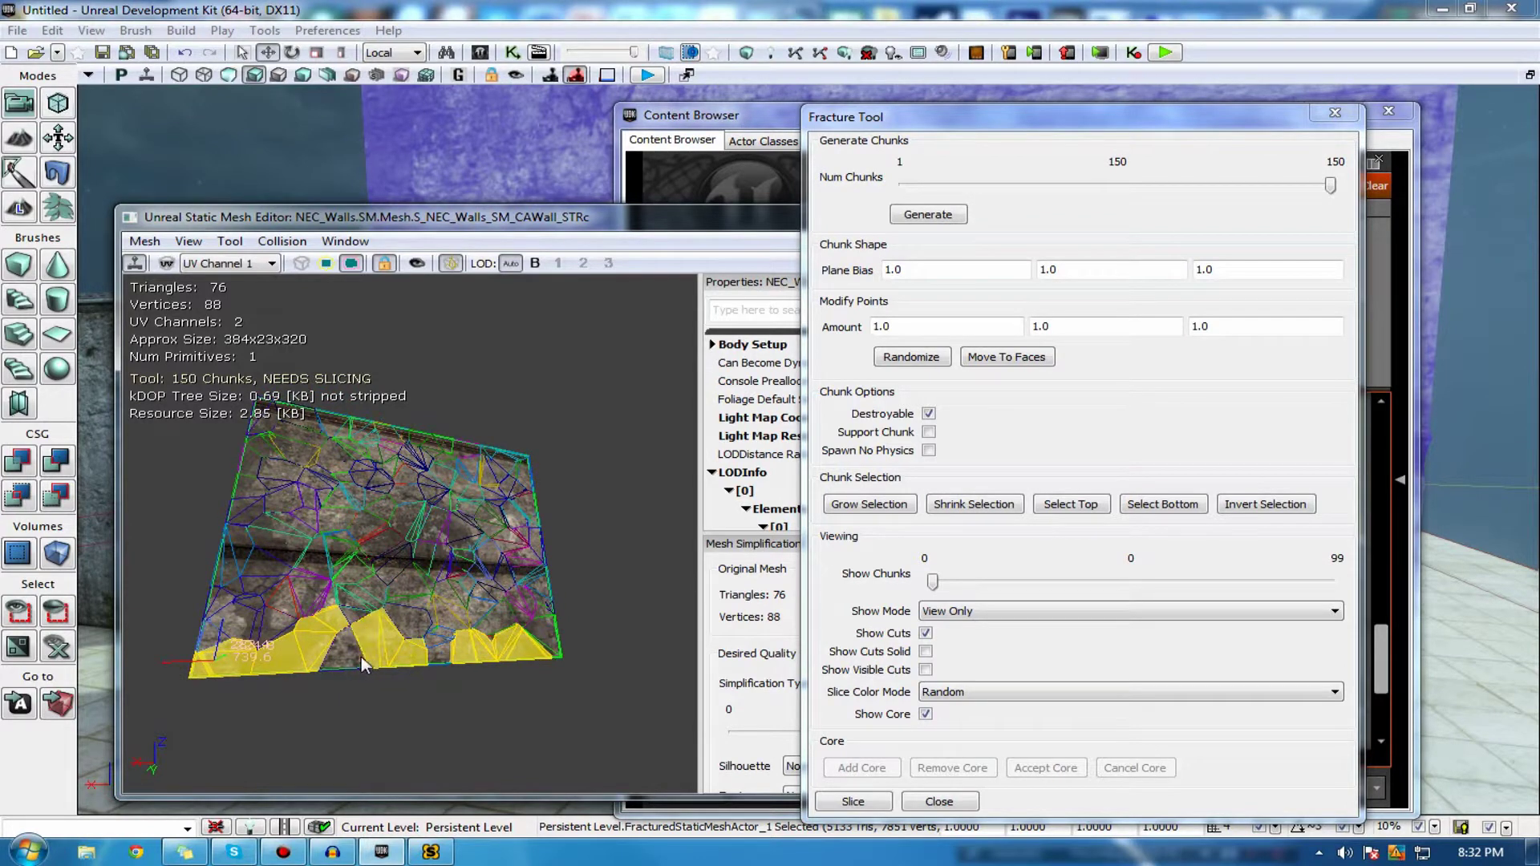
{"action": "left_click_drag", "start_coordinate": [350, 658], "coordinate": [363, 669]}
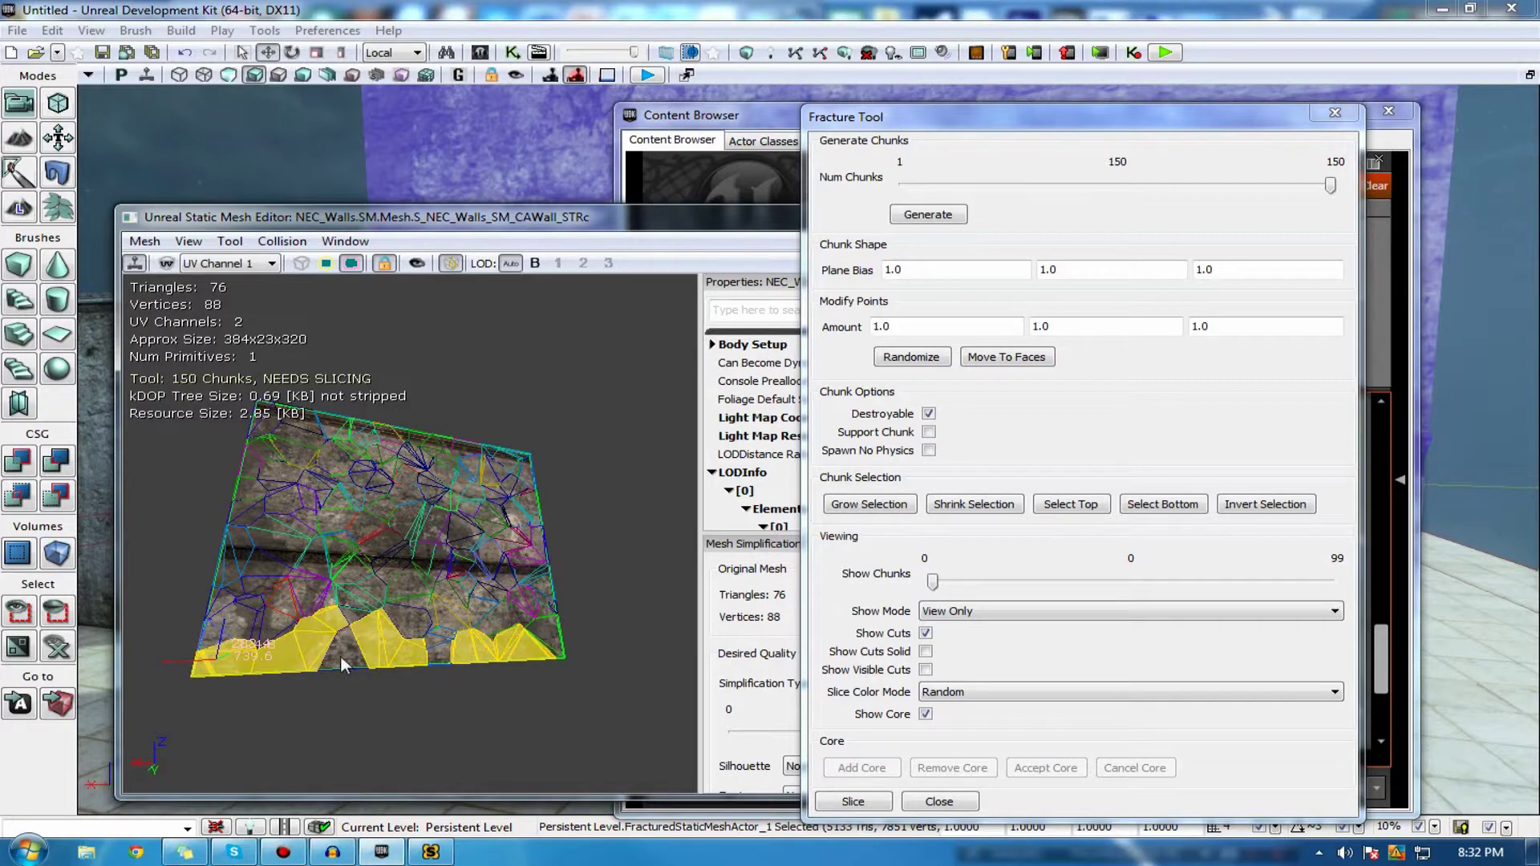
{"action": "left_click", "coordinate": [441, 660], "text": "ctrl"}
{"action": "left_click", "coordinate": [555, 642], "text": "ctrl"}
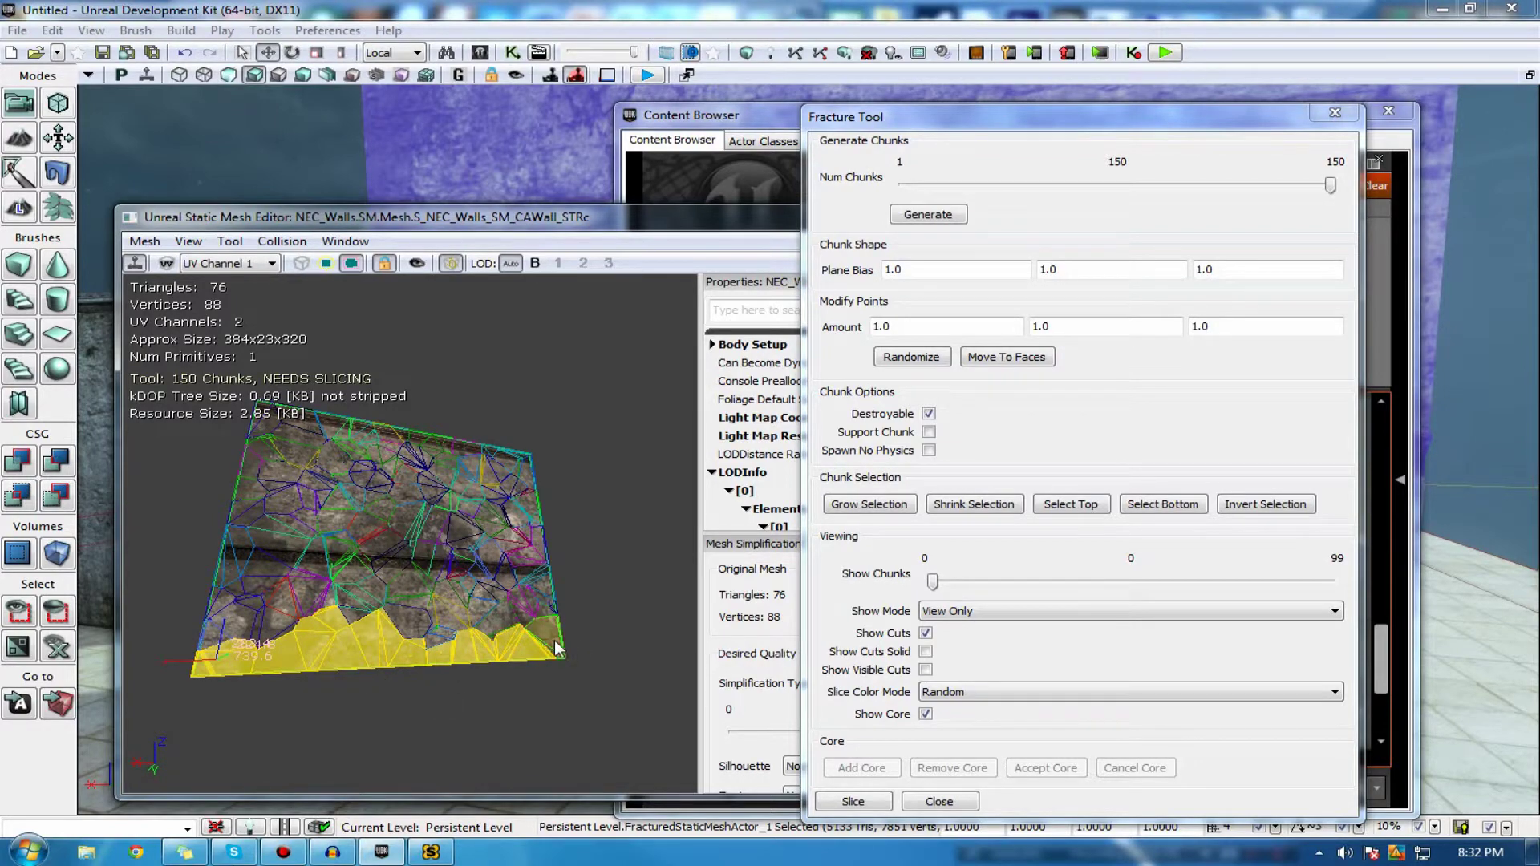
{"action": "left_click_drag", "start_coordinate": [385, 613], "coordinate": [497, 553]}
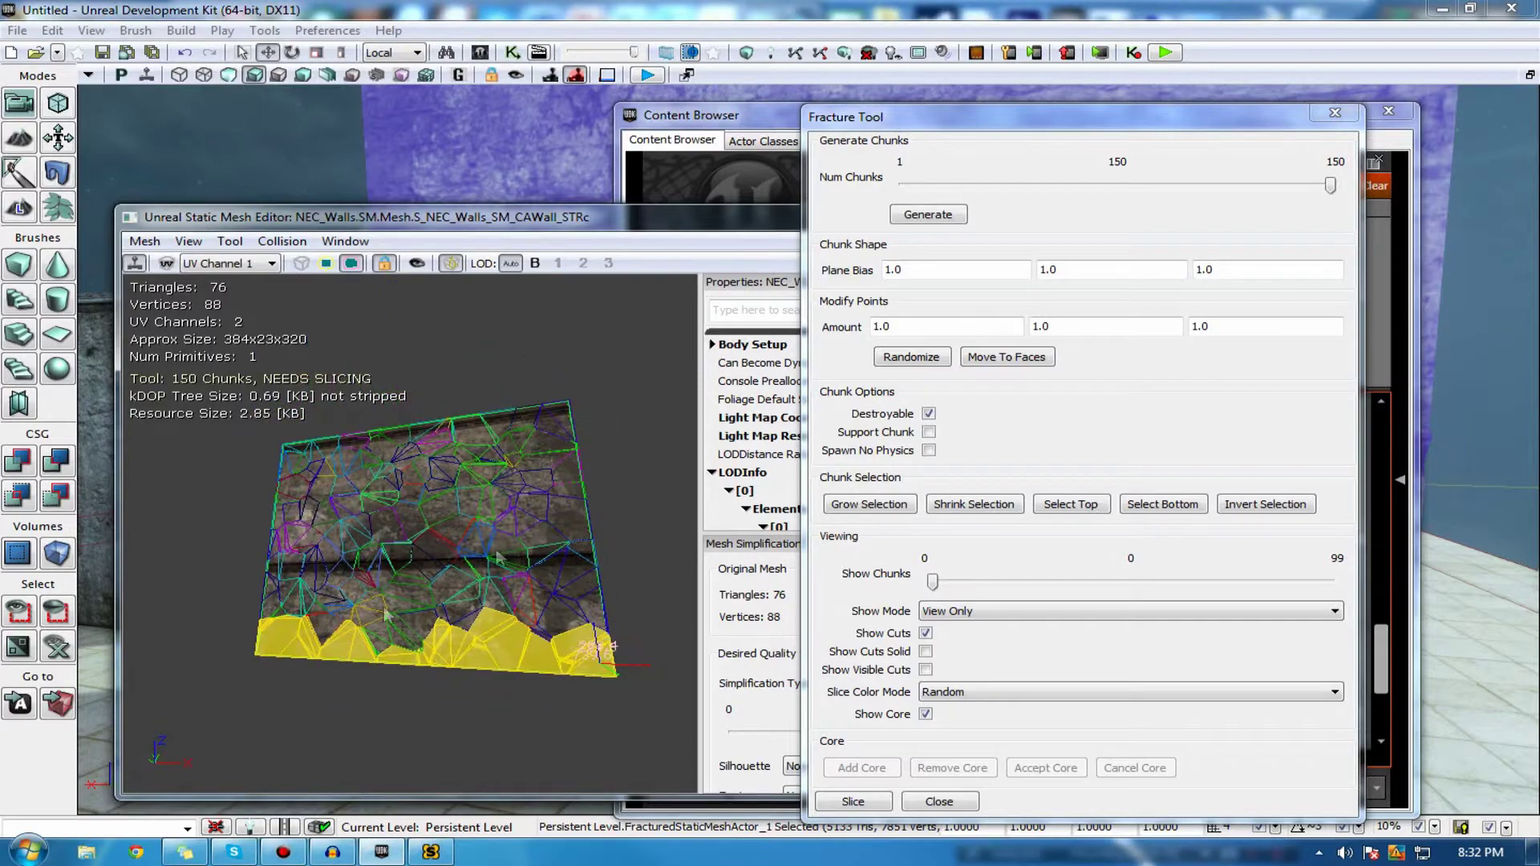
{"action": "left_click", "coordinate": [929, 432]}
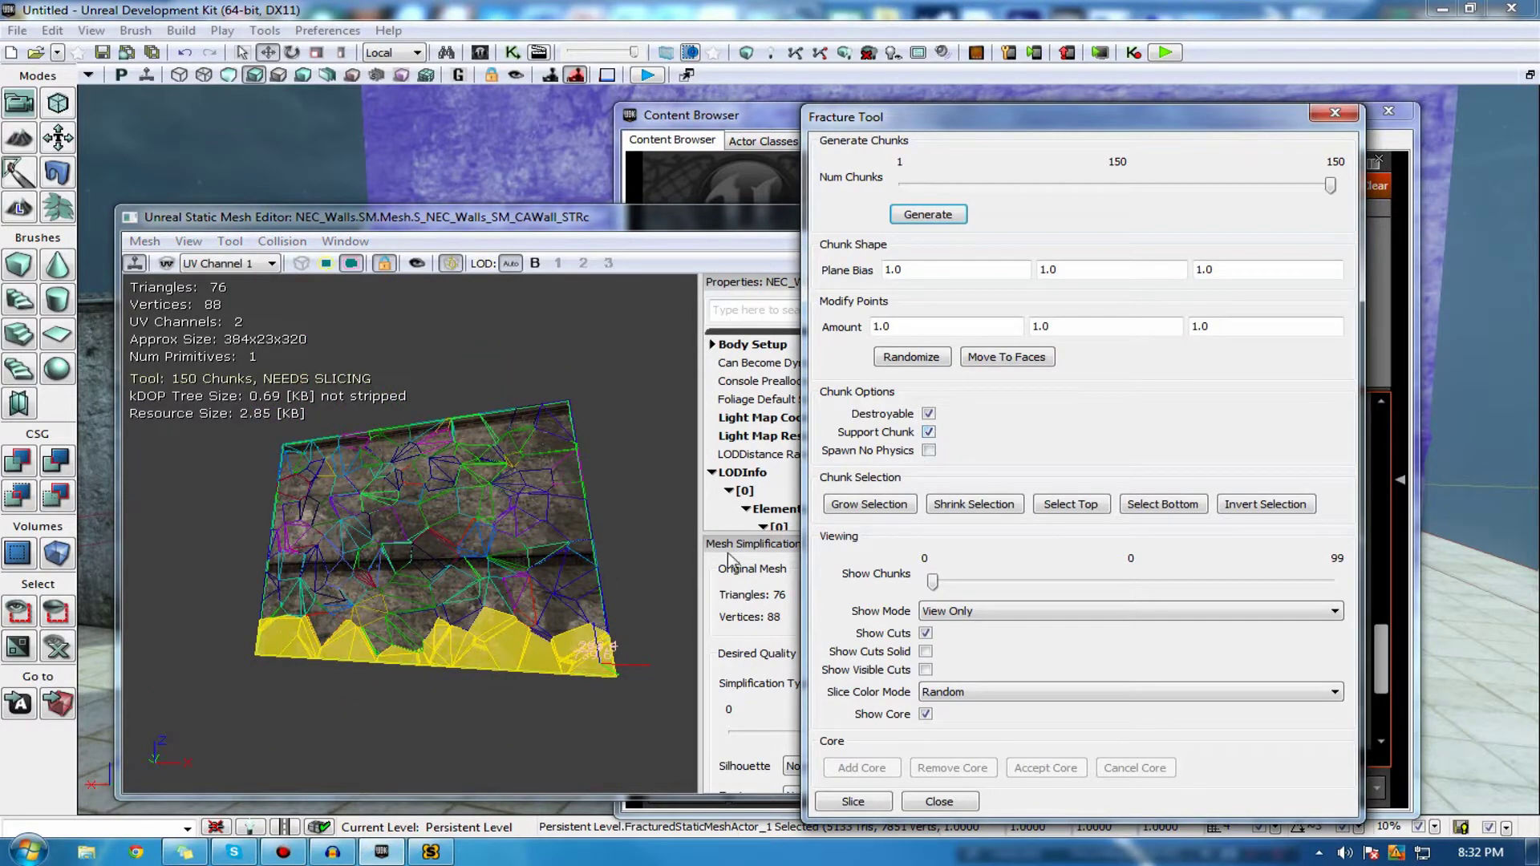
- Check the Destroyable and Support Chunk options of individual chunks in the middle and along the bottom of the wall
{"action": "left_click", "coordinate": [447, 550]}
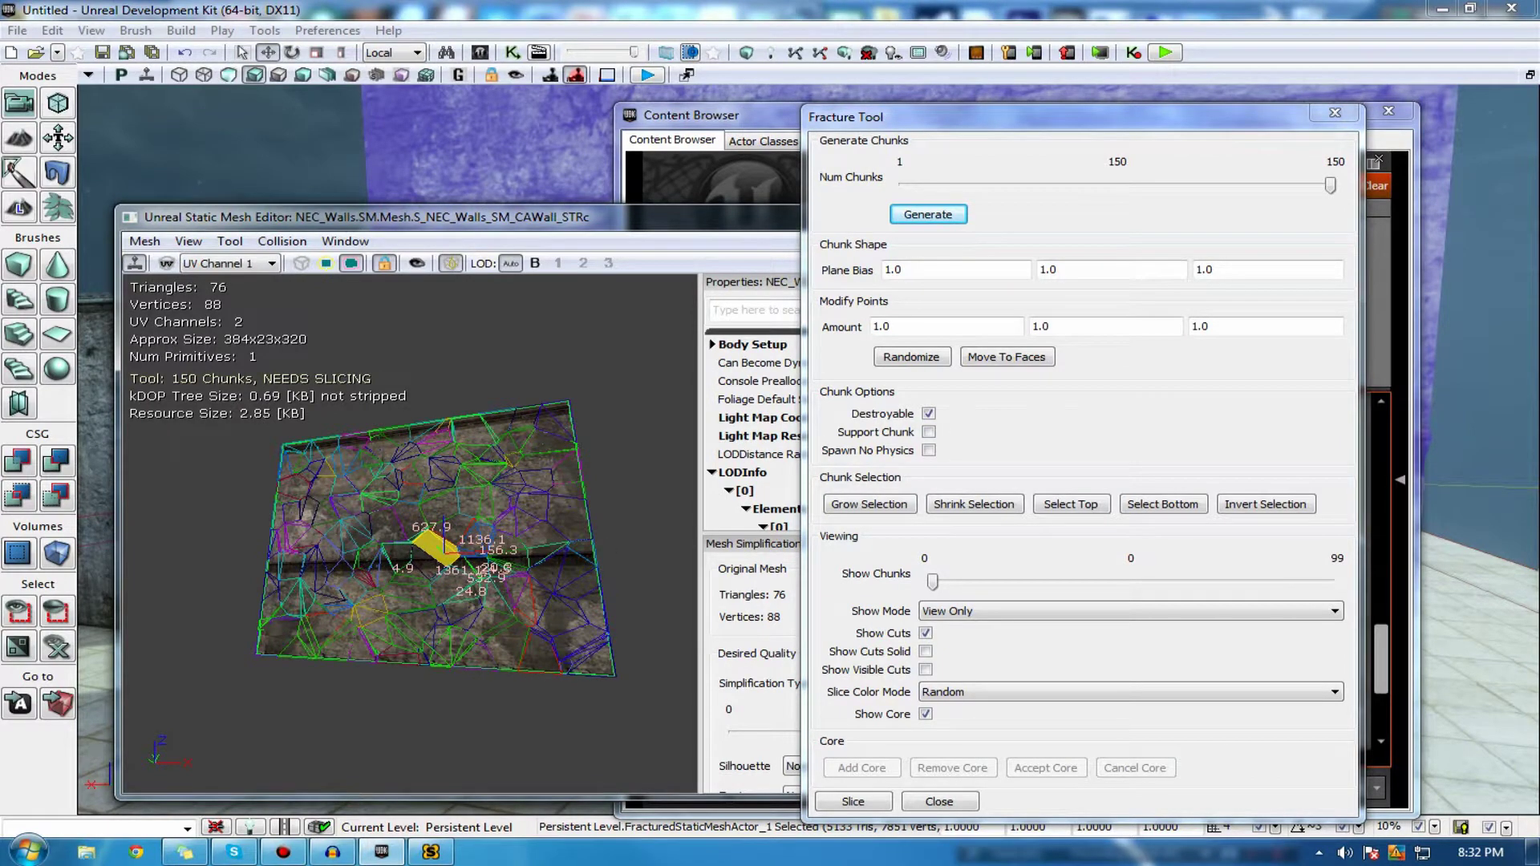
{"action": "left_click", "coordinate": [542, 661]}
{"action": "left_click", "coordinate": [630, 678]}
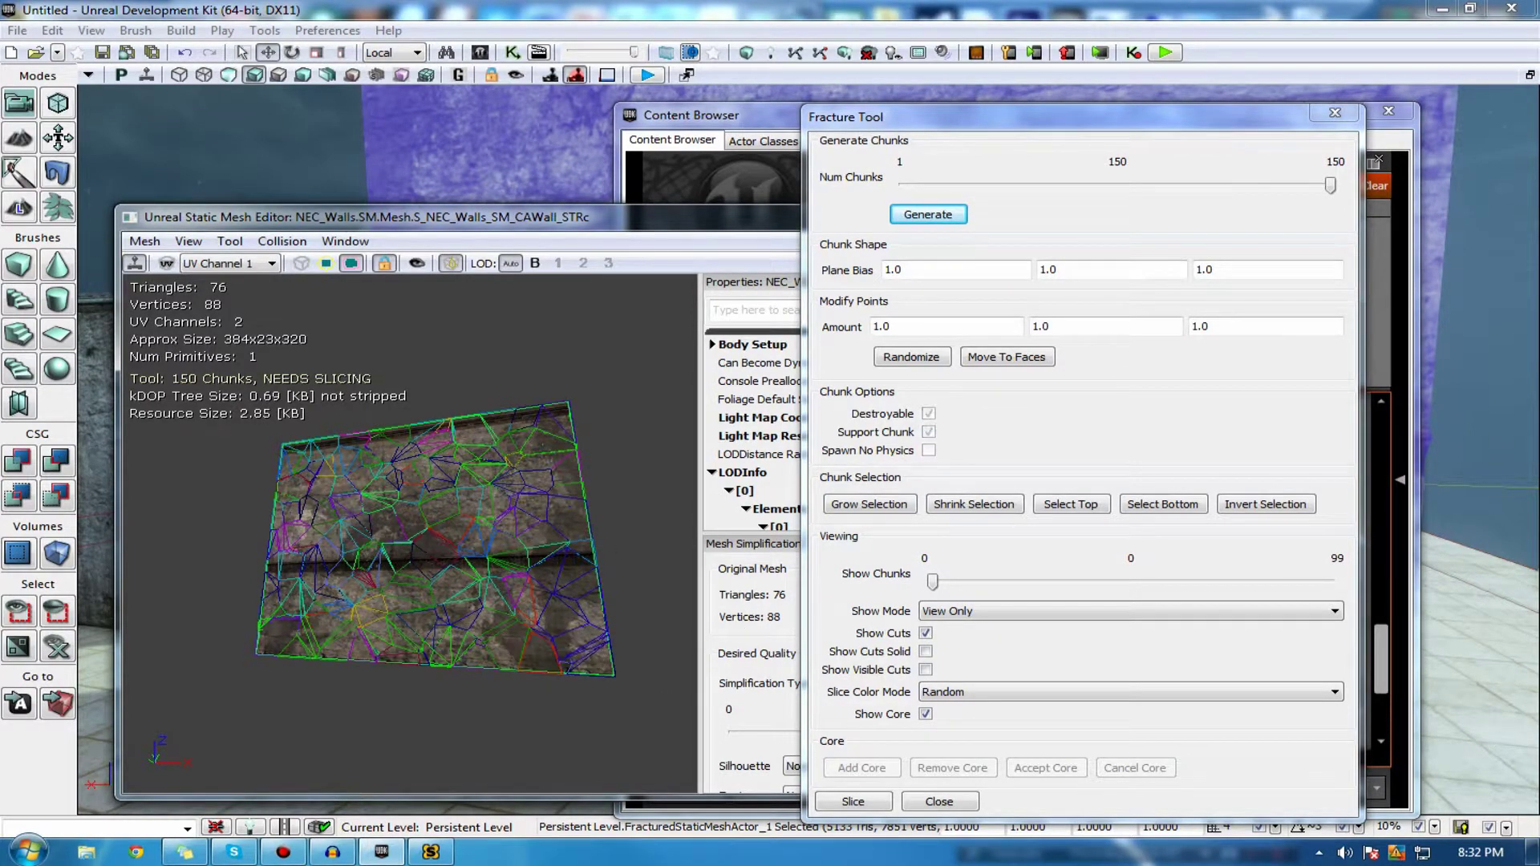
{"action": "left_click", "coordinate": [596, 660]}
{"action": "left_click_drag", "start_coordinate": [596, 659], "coordinate": [439, 643]}
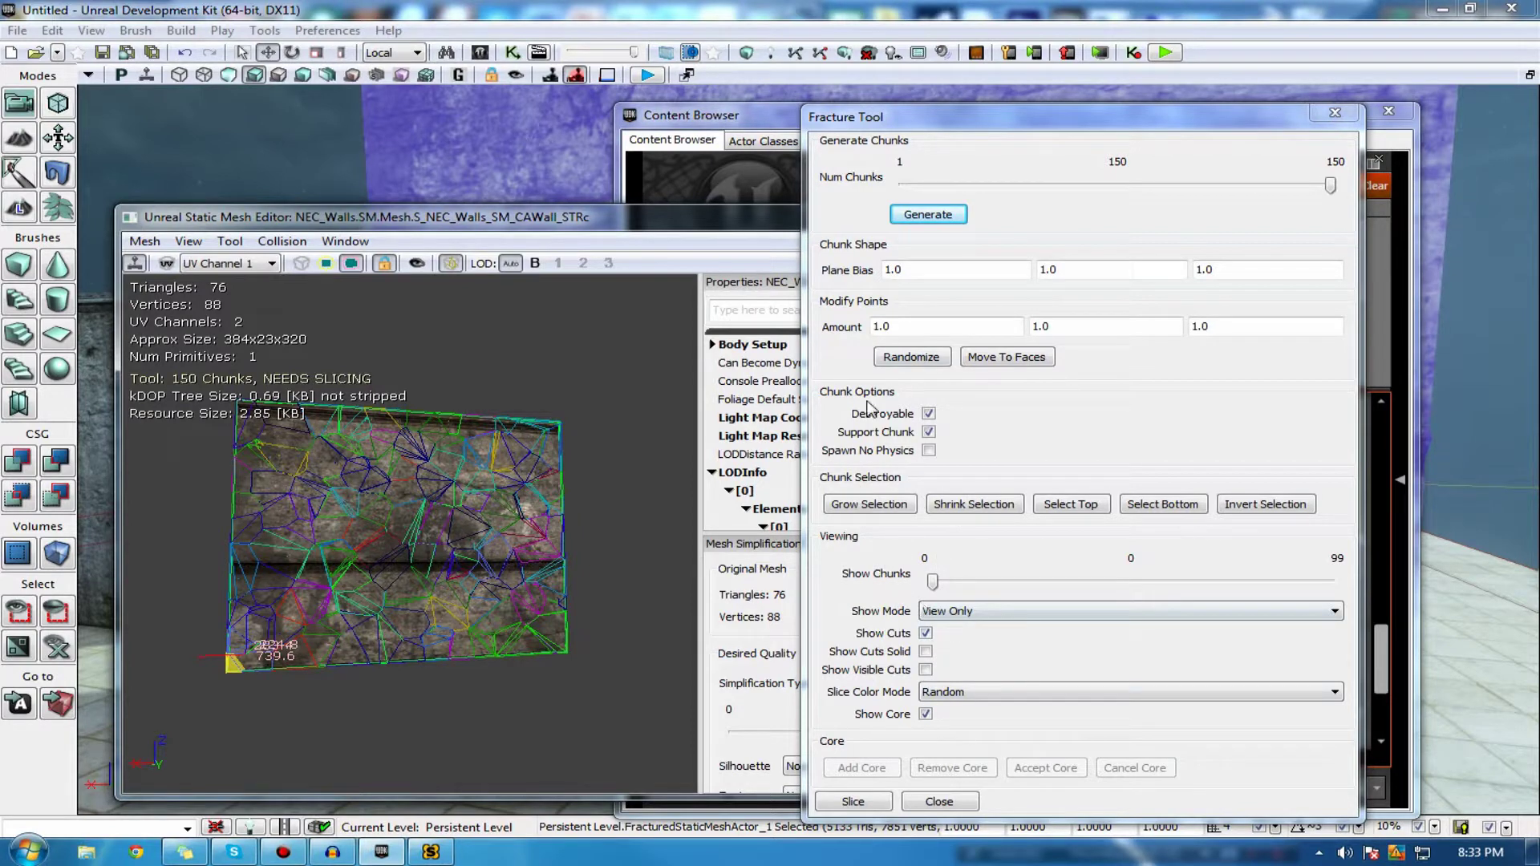
{"action": "left_click", "coordinate": [475, 629]}
{"action": "left_click", "coordinate": [554, 645]}
{"action": "left_click", "coordinate": [525, 637]}
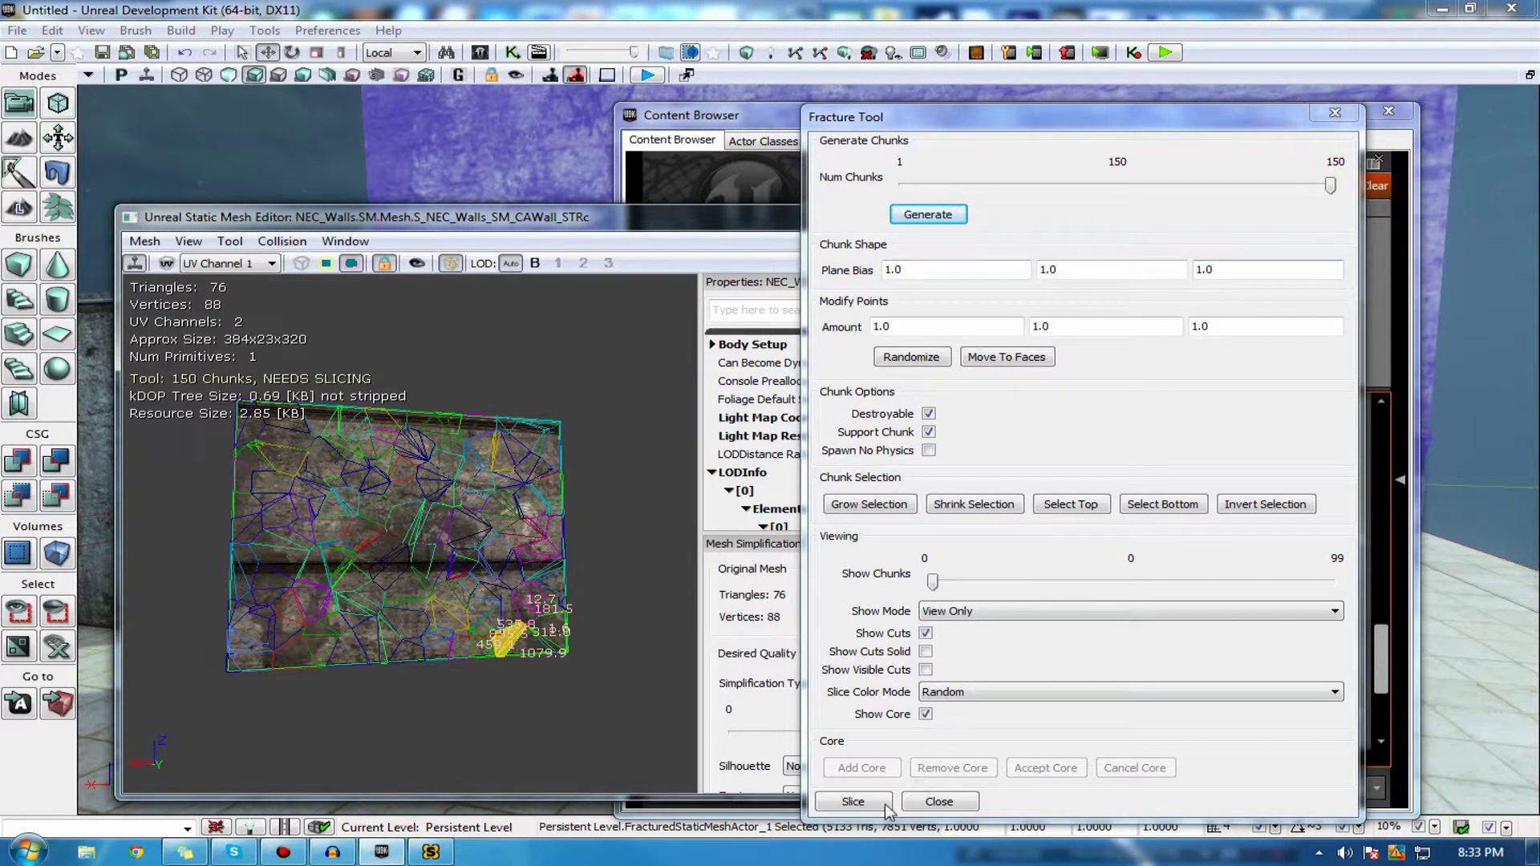
- Try to slice the wall into a fractured mesh in package NEC_Walls, group SM.Mesh, under the default name
{"action": "left_click", "coordinate": [857, 803]}
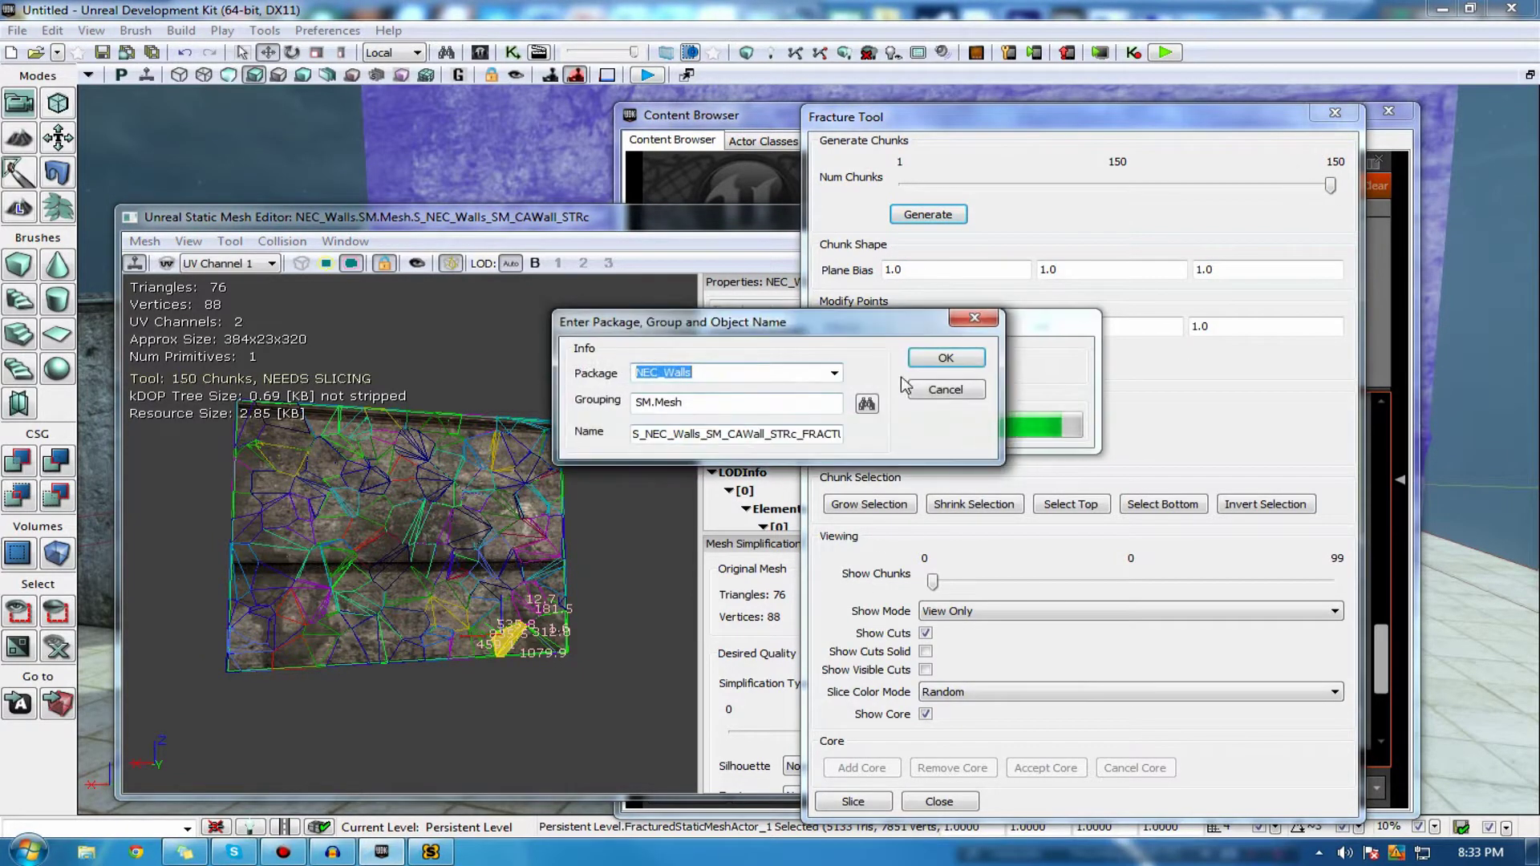
{"action": "left_click", "coordinate": [945, 358]}
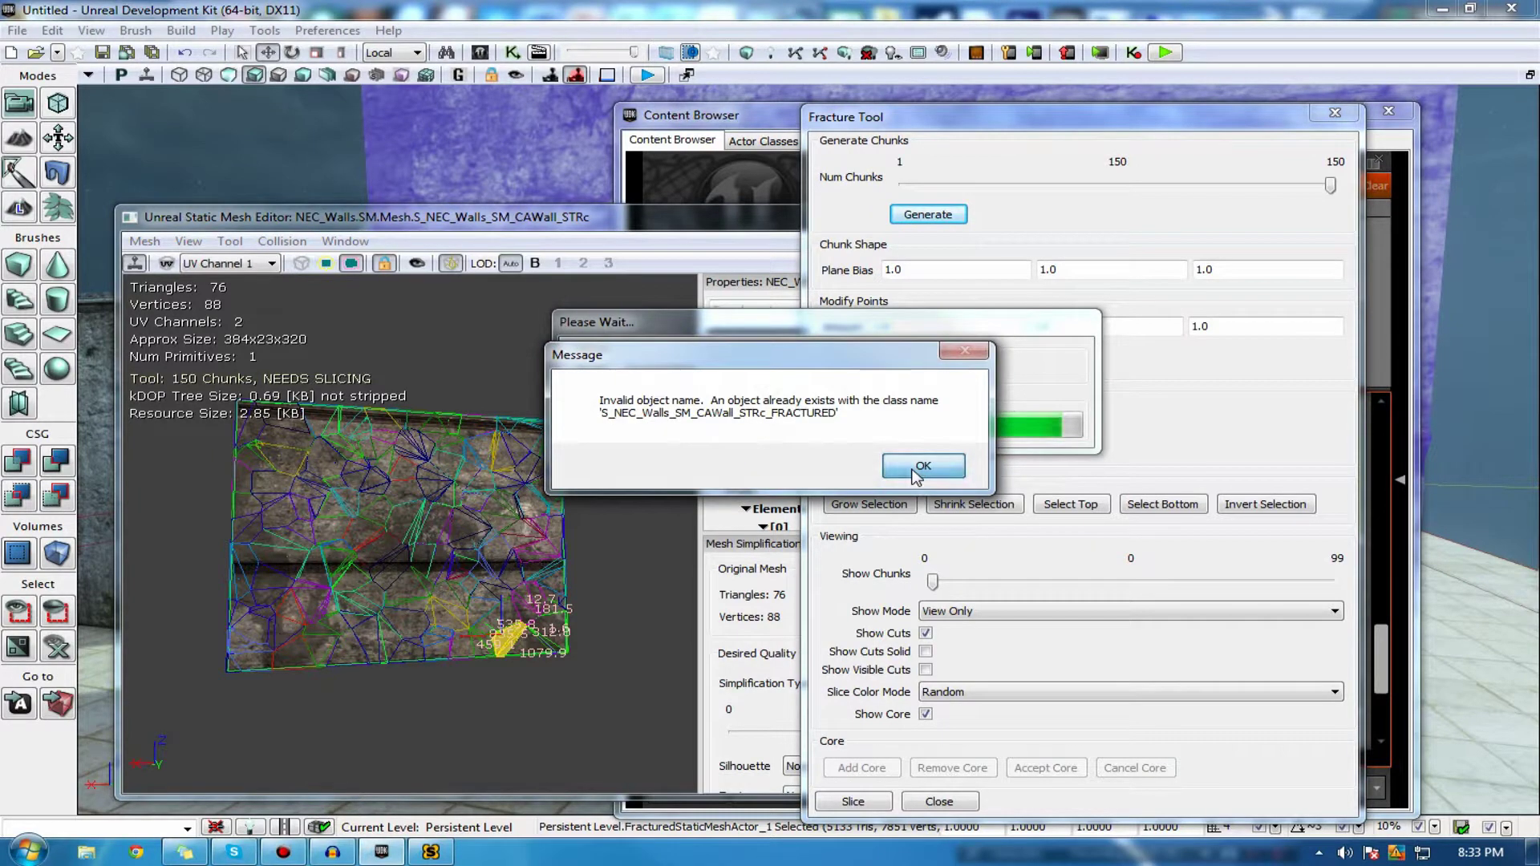
{"action": "left_click", "coordinate": [921, 467]}
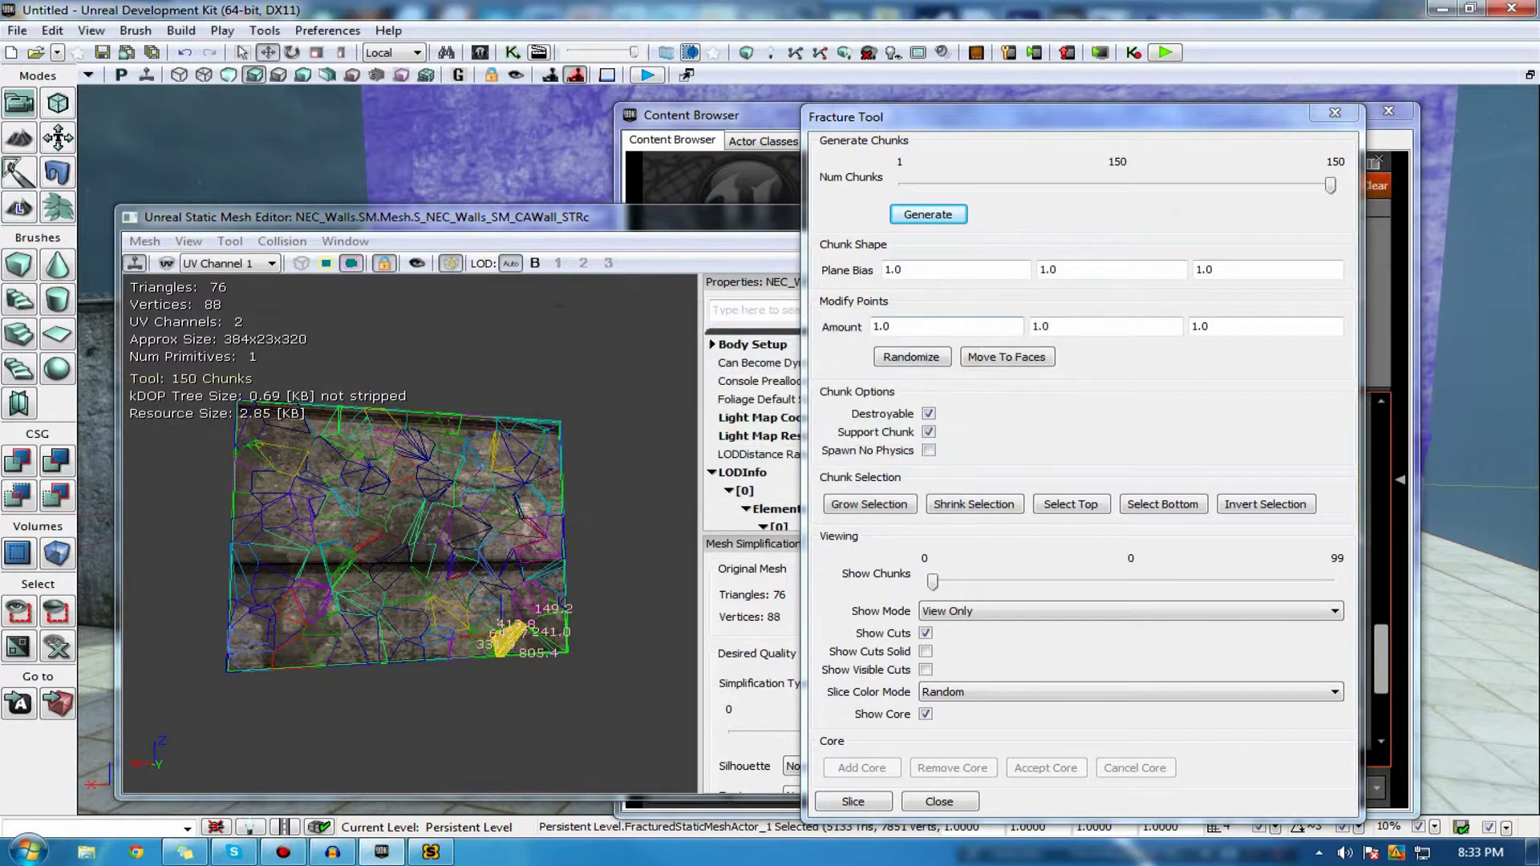
- Slice the wall into a fractured mesh named S_NEC_Walls_SM_CAWall_STRc_FRACTURED2 and return to the Content Browser
{"action": "left_click", "coordinate": [855, 802]}
{"action": "left_click_drag", "start_coordinate": [776, 435], "coordinate": [860, 439]}
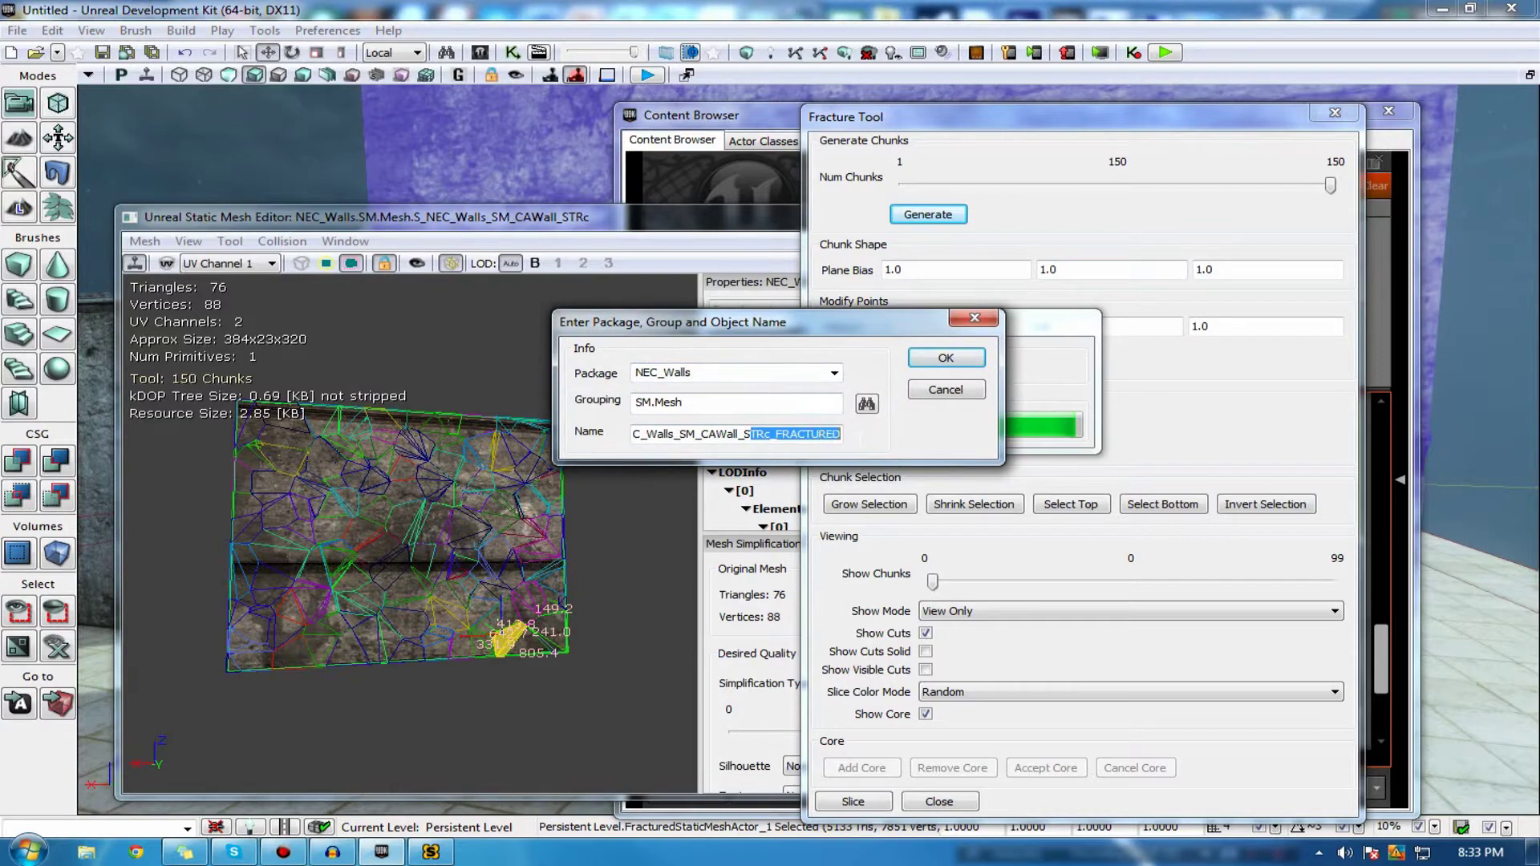
{"action": "left_click", "coordinate": [839, 436]}
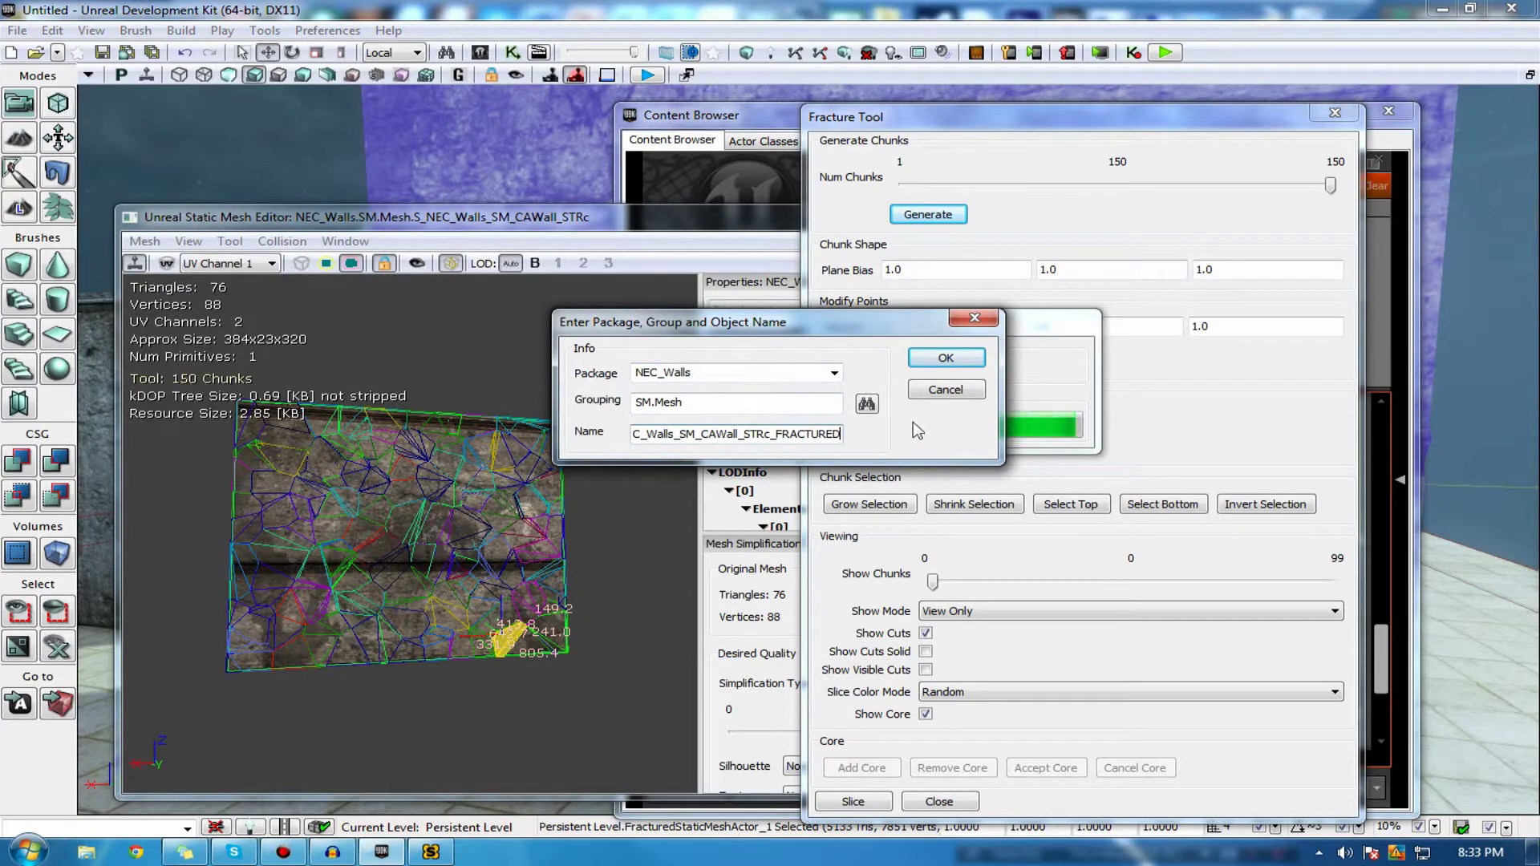
{"action": "type", "text": "2"}
{"action": "key", "text": "Return"}
{"action": "left_click", "coordinate": [913, 466]}
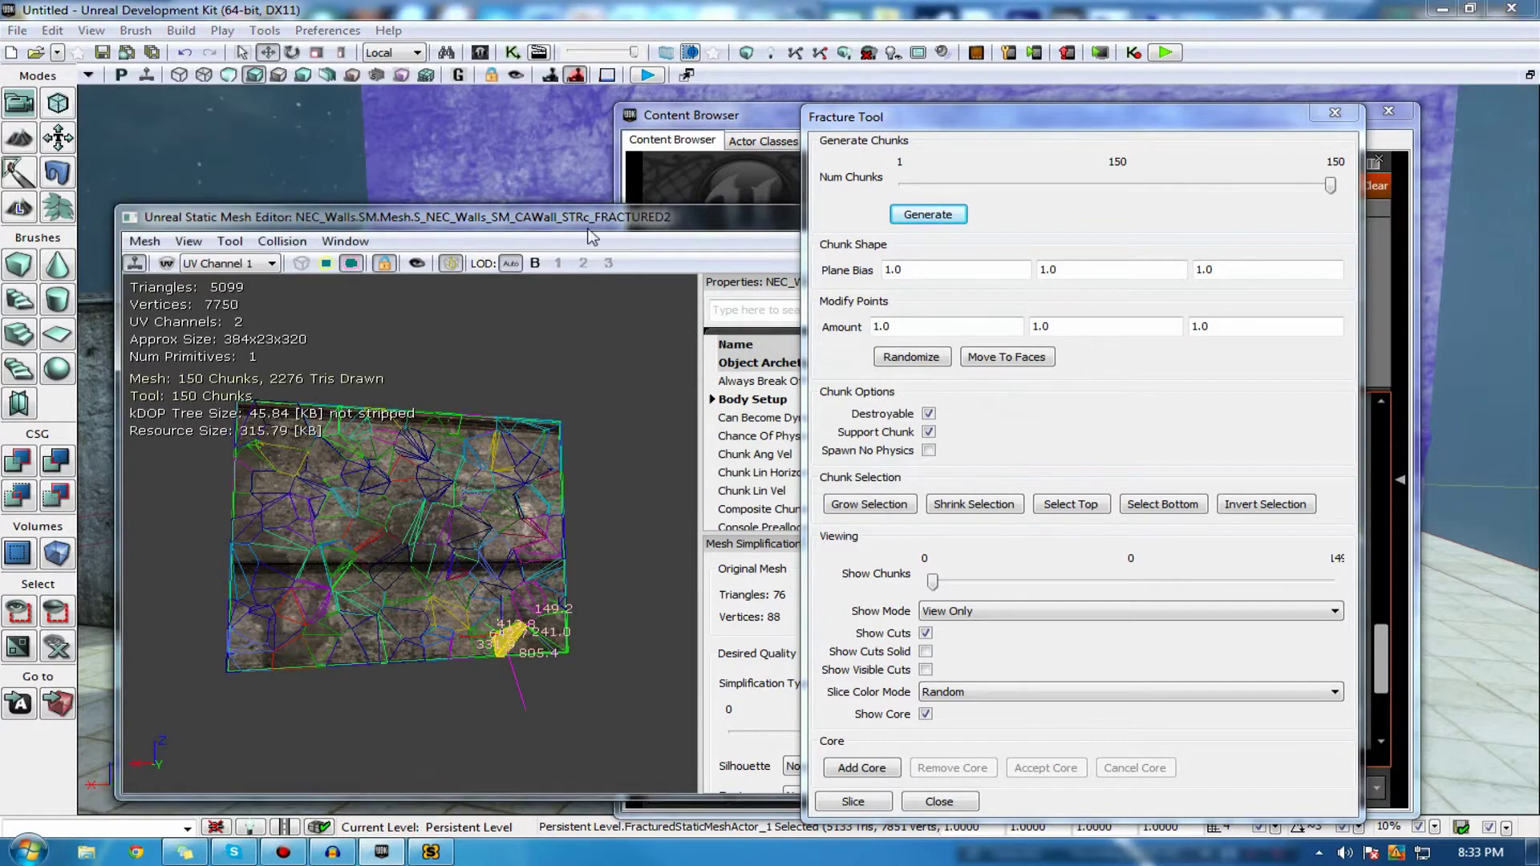
{"action": "left_click_drag", "start_coordinate": [589, 229], "coordinate": [388, 230]}
{"action": "left_click", "coordinate": [775, 213]}
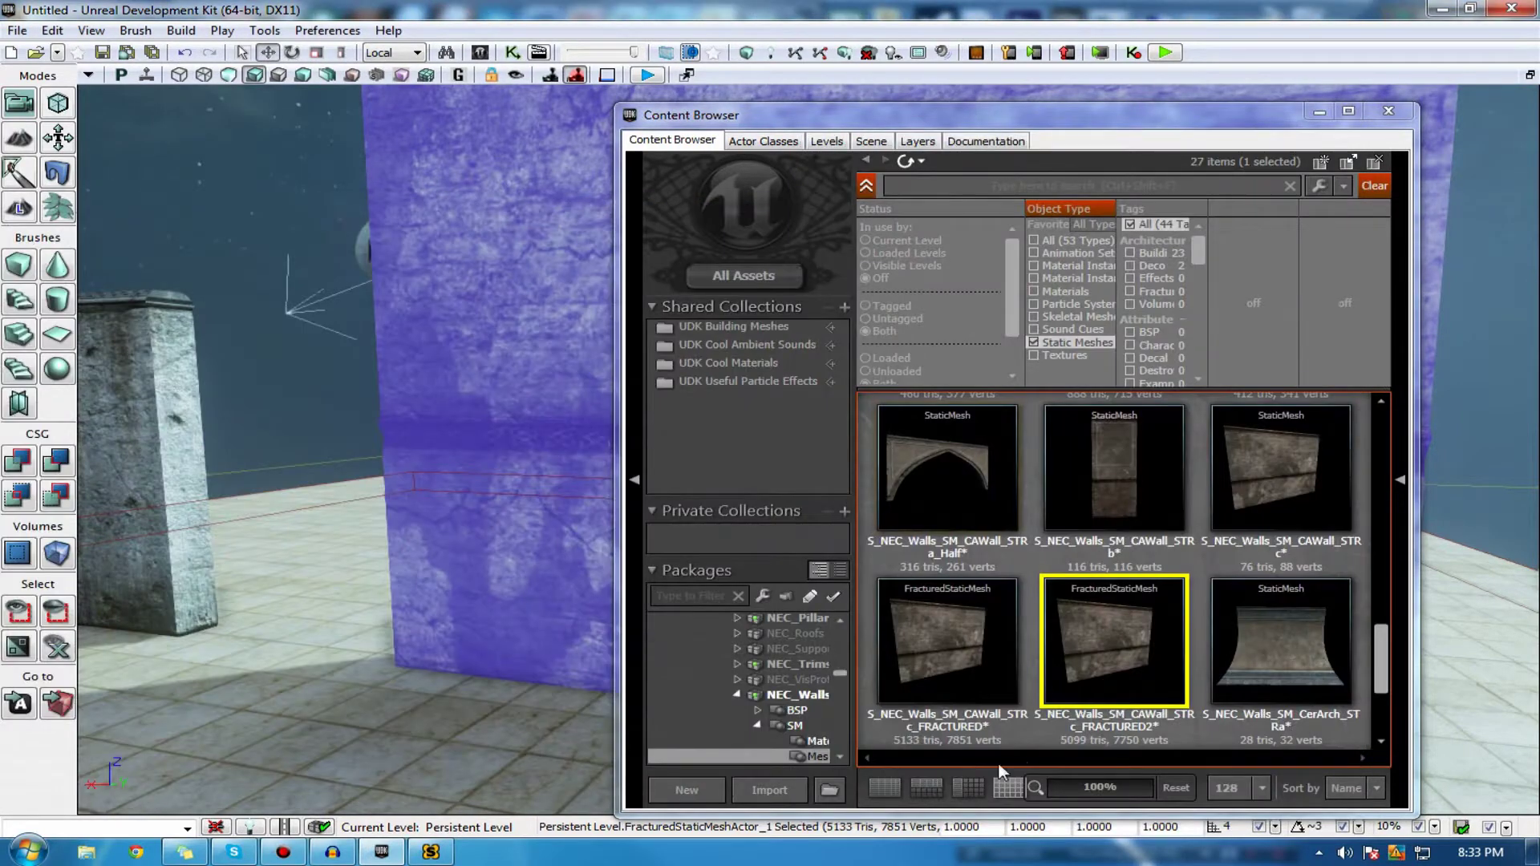
- Delete the old fractured wall from the level and place S_NEC_Walls_SM_CAWall_STRc_FRACTURED2 on the floor instead
{"action": "right_click_drag", "start_coordinate": [152, 461], "coordinate": [338, 495]}
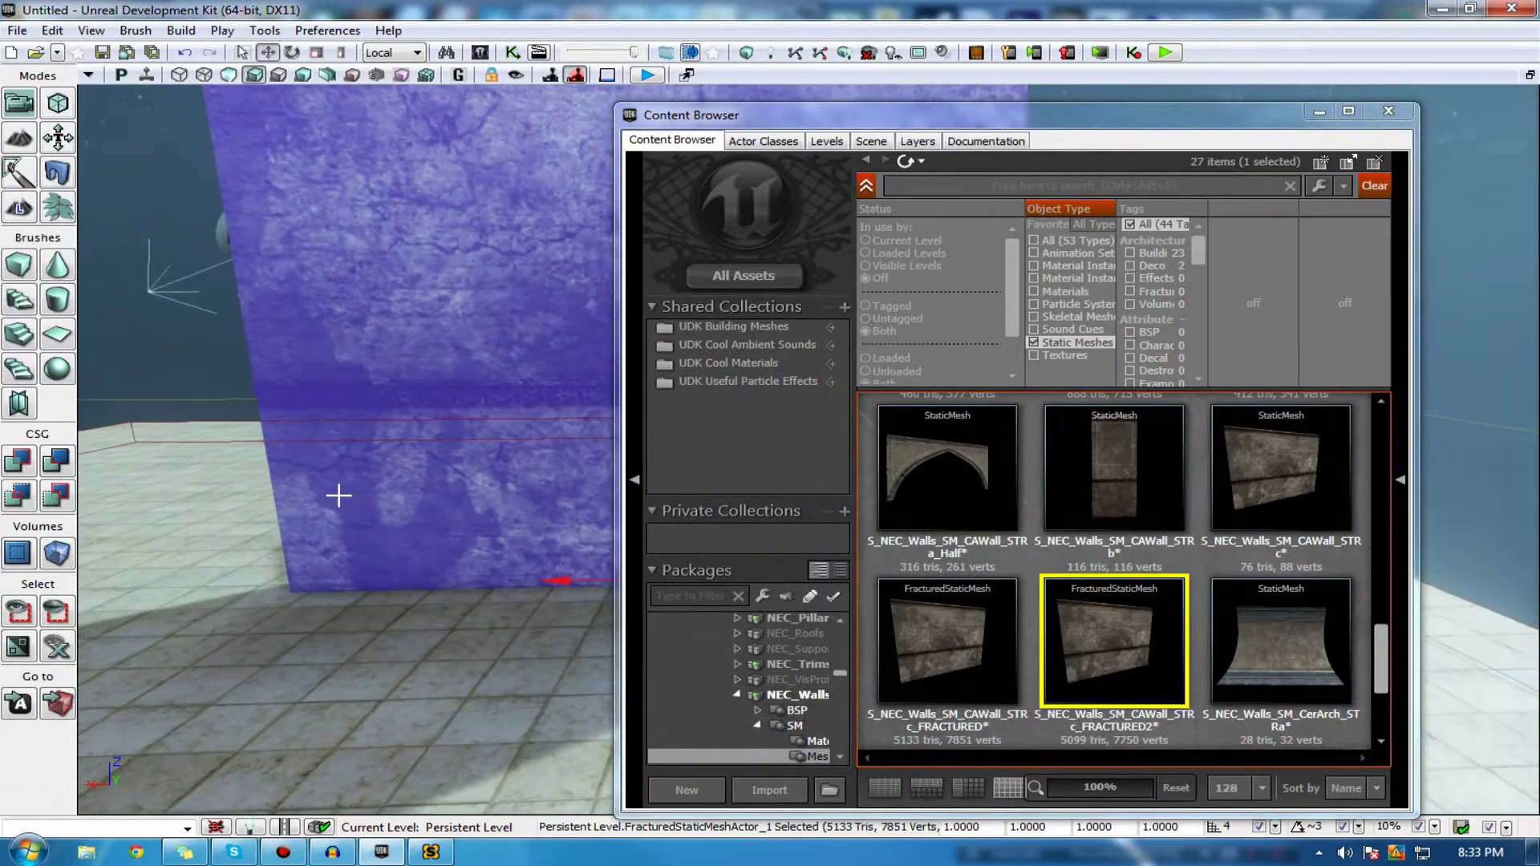
{"action": "key", "text": "Delete"}
{"action": "left_click_drag", "start_coordinate": [1055, 677], "coordinate": [489, 337]}
- Run a brief play test of the level with the new wall in the viewport and end it
{"action": "left_click", "coordinate": [650, 77]}
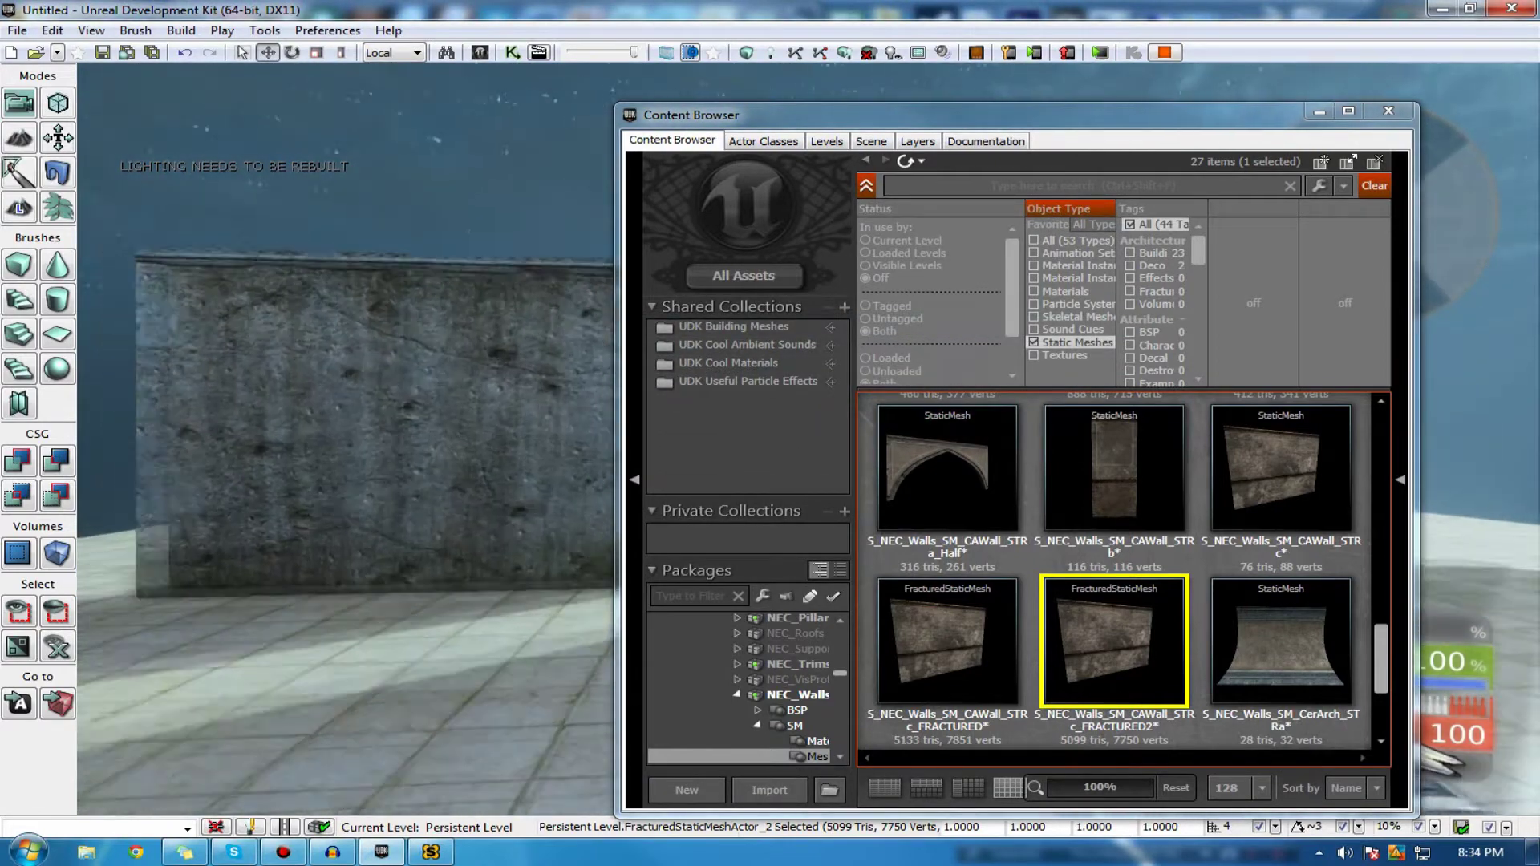
{"action": "key", "text": "w"}
{"action": "key", "text": "Escape"}
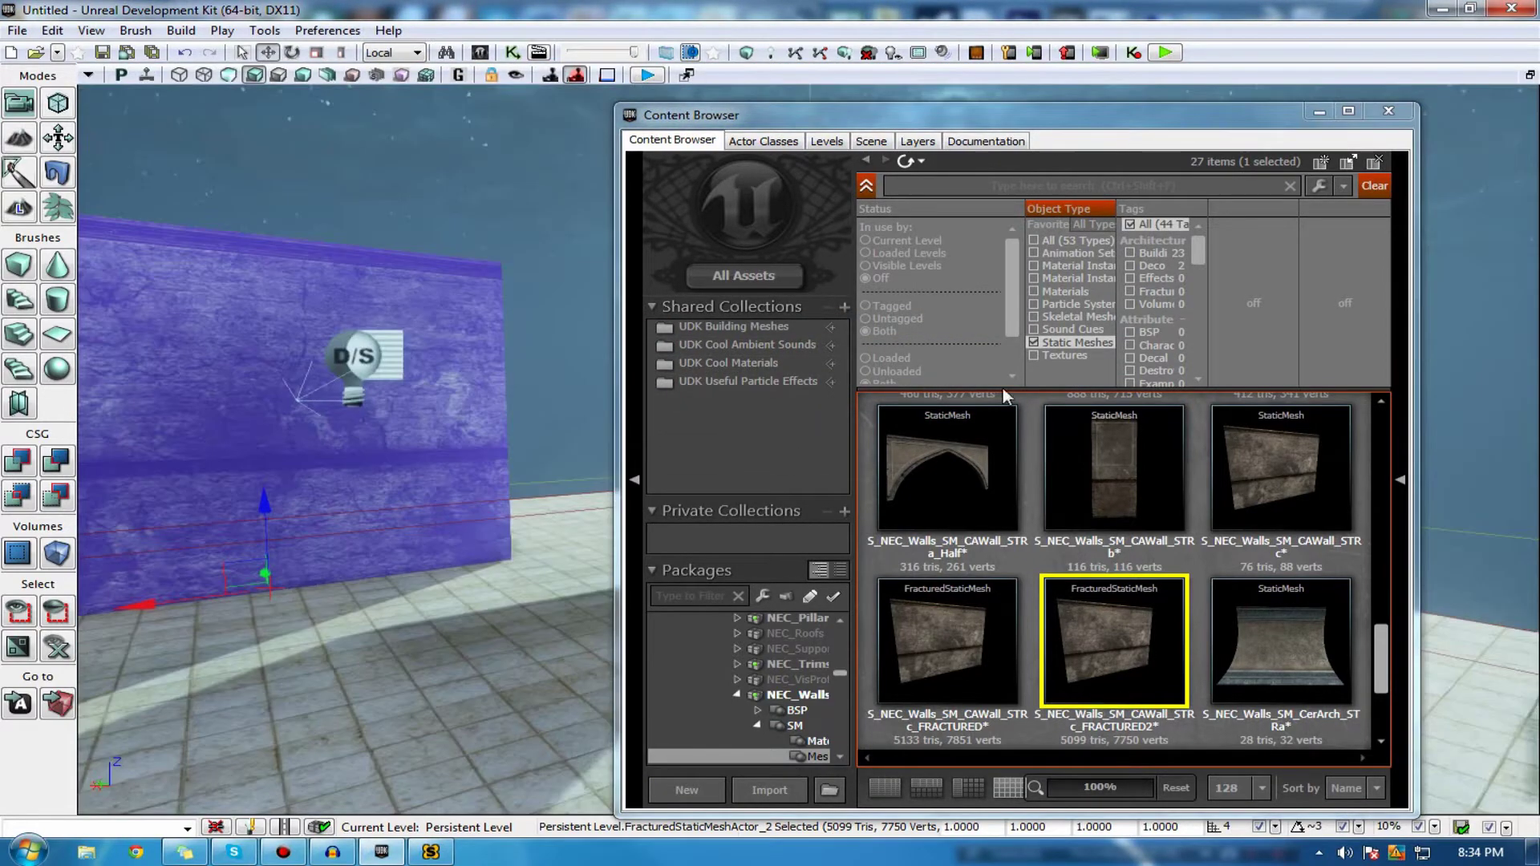
- Save the package of the FRACTURED2 mesh and move the Content Browser out of the way of the wall
{"action": "right_click", "coordinate": [1087, 654]}
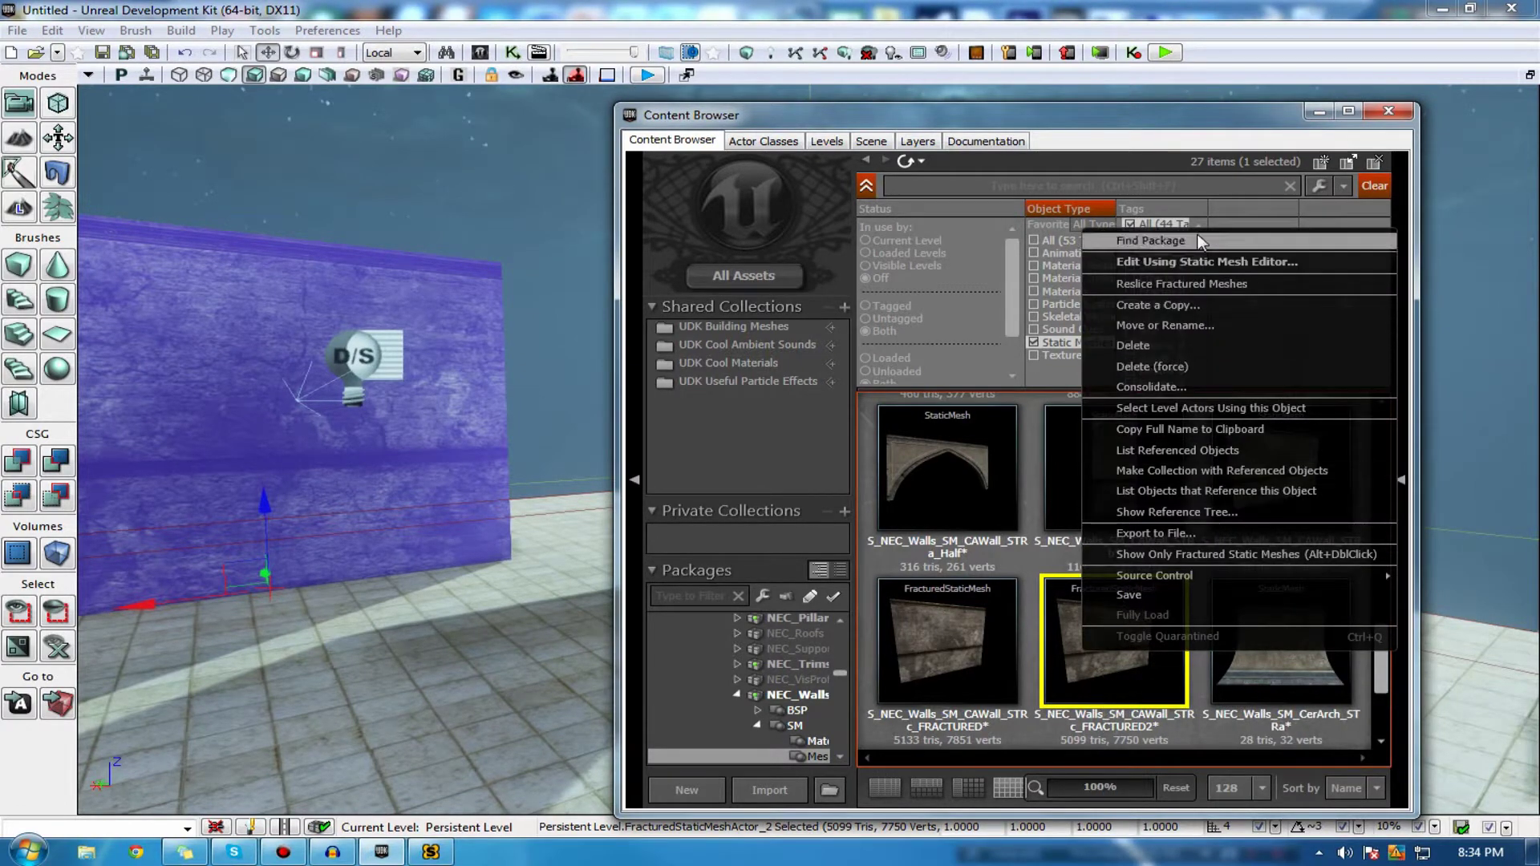
{"action": "left_click", "coordinate": [1129, 594]}
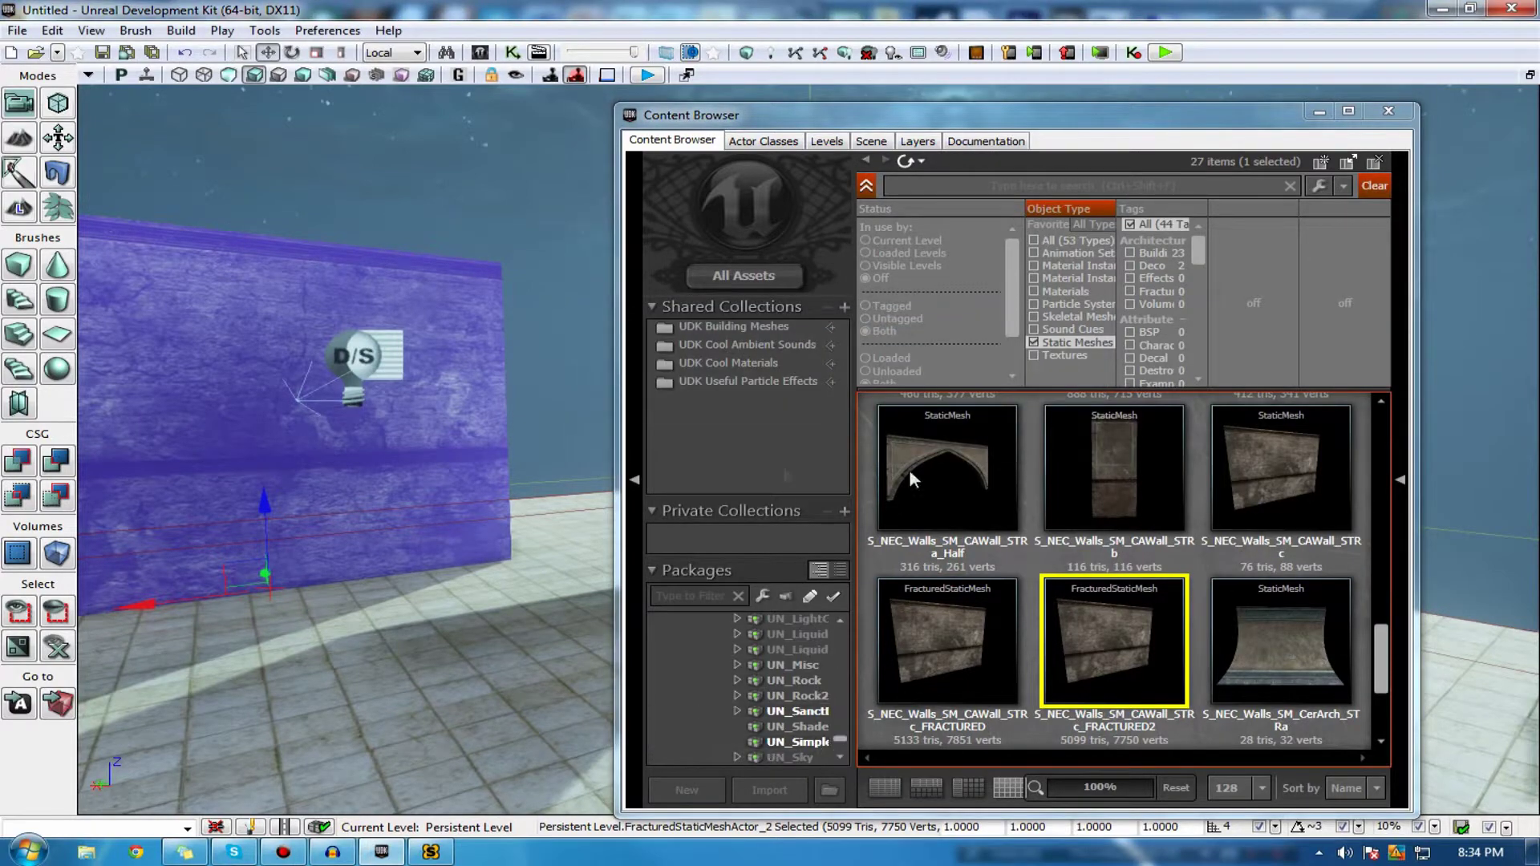
{"action": "left_click_drag", "start_coordinate": [562, 473], "coordinate": [971, 114]}
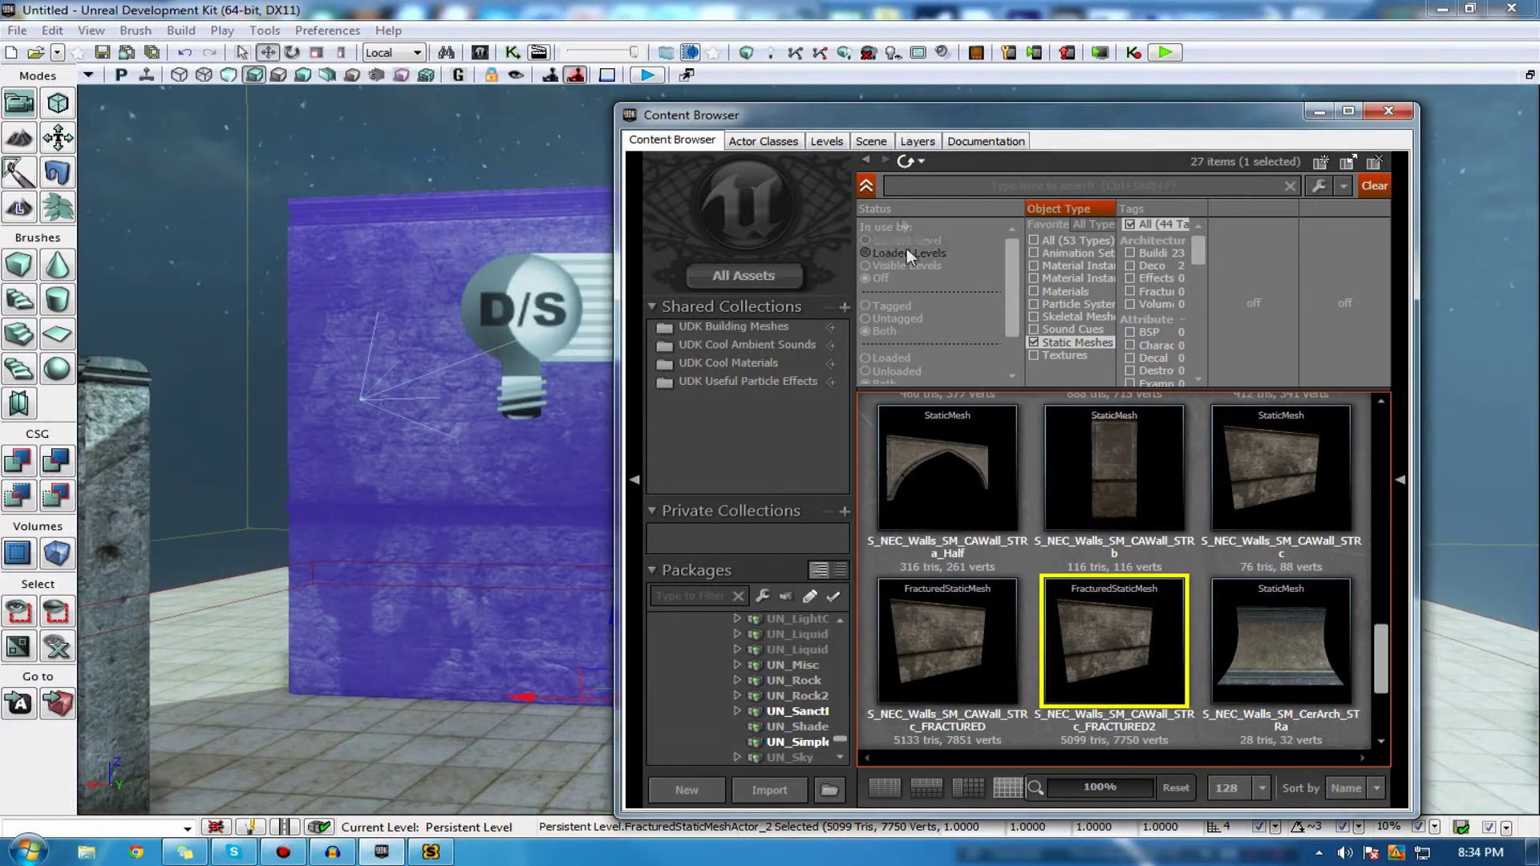
{"action": "left_click_drag", "start_coordinate": [878, 120], "coordinate": [1537, 271]}
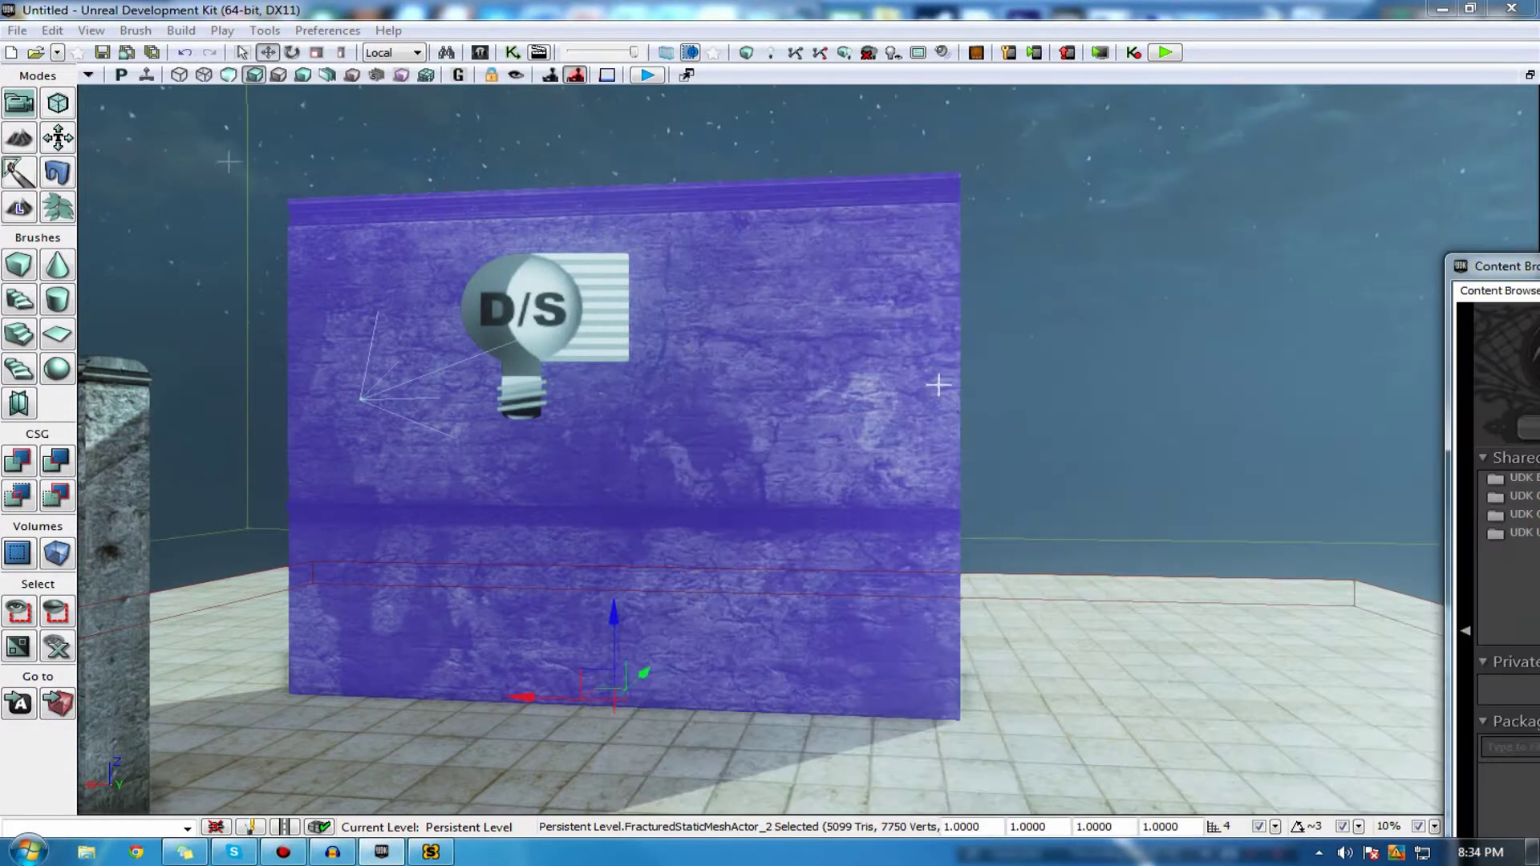
- Play-test the level in the viewport, shooting the new wall in several places, and end the test
{"action": "left_click", "coordinate": [647, 74]}
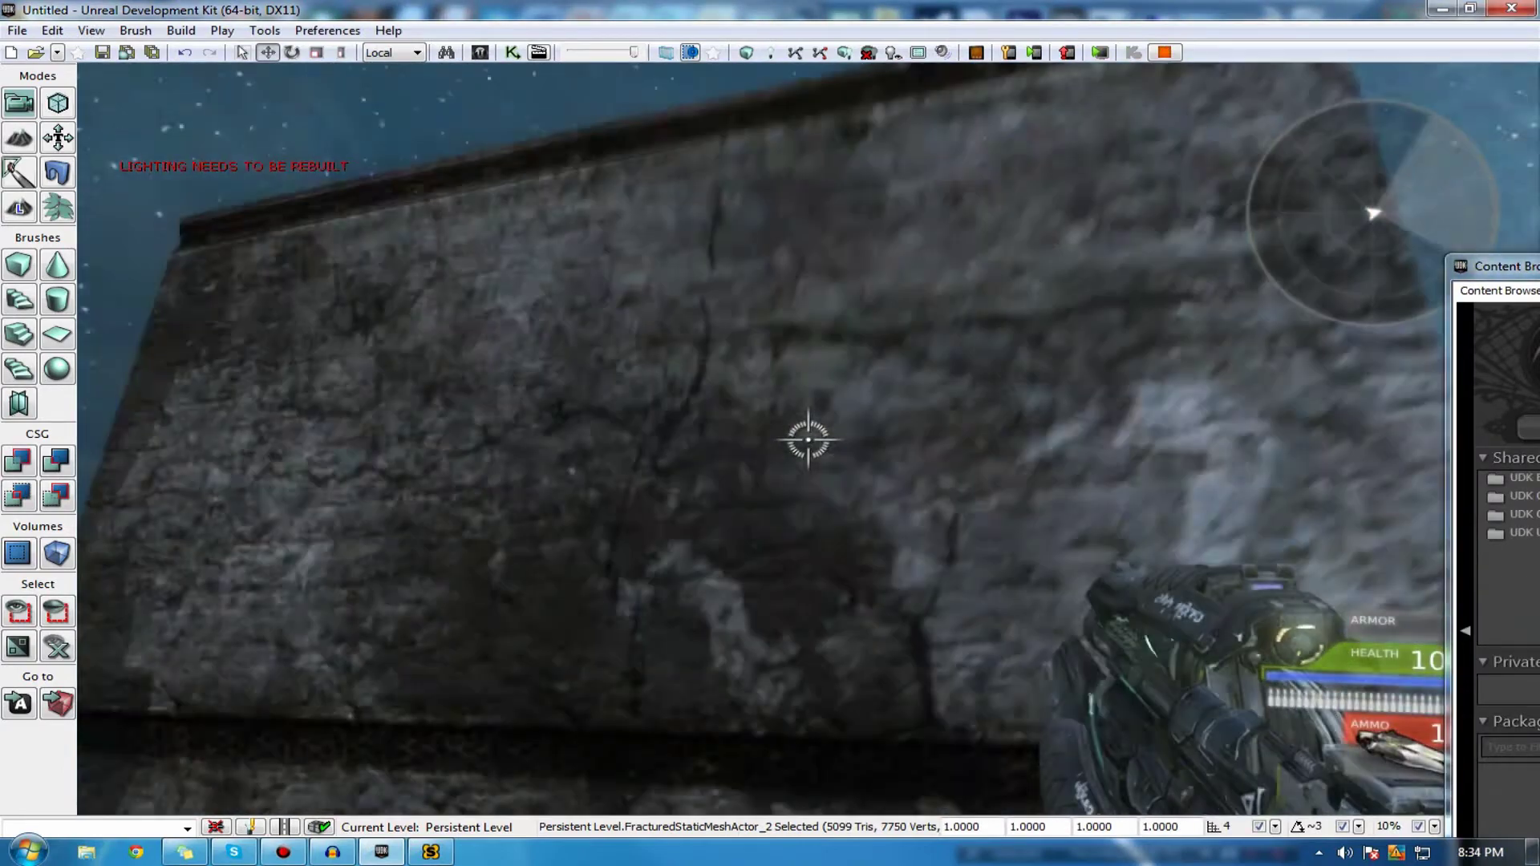
{"action": "left_click", "coordinate": [808, 439]}
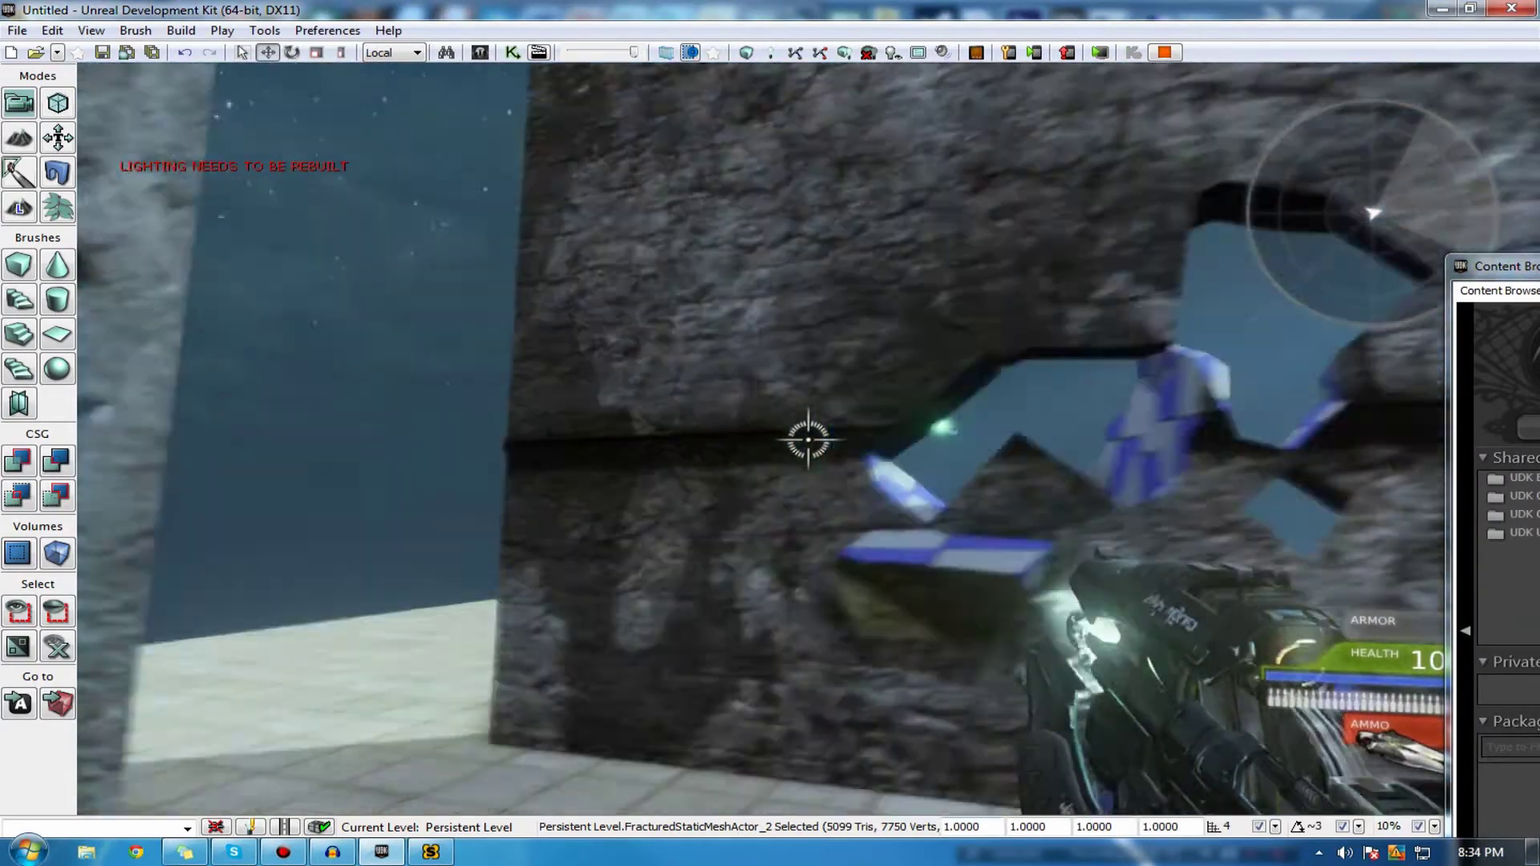
{"action": "left_click", "coordinate": [808, 440]}
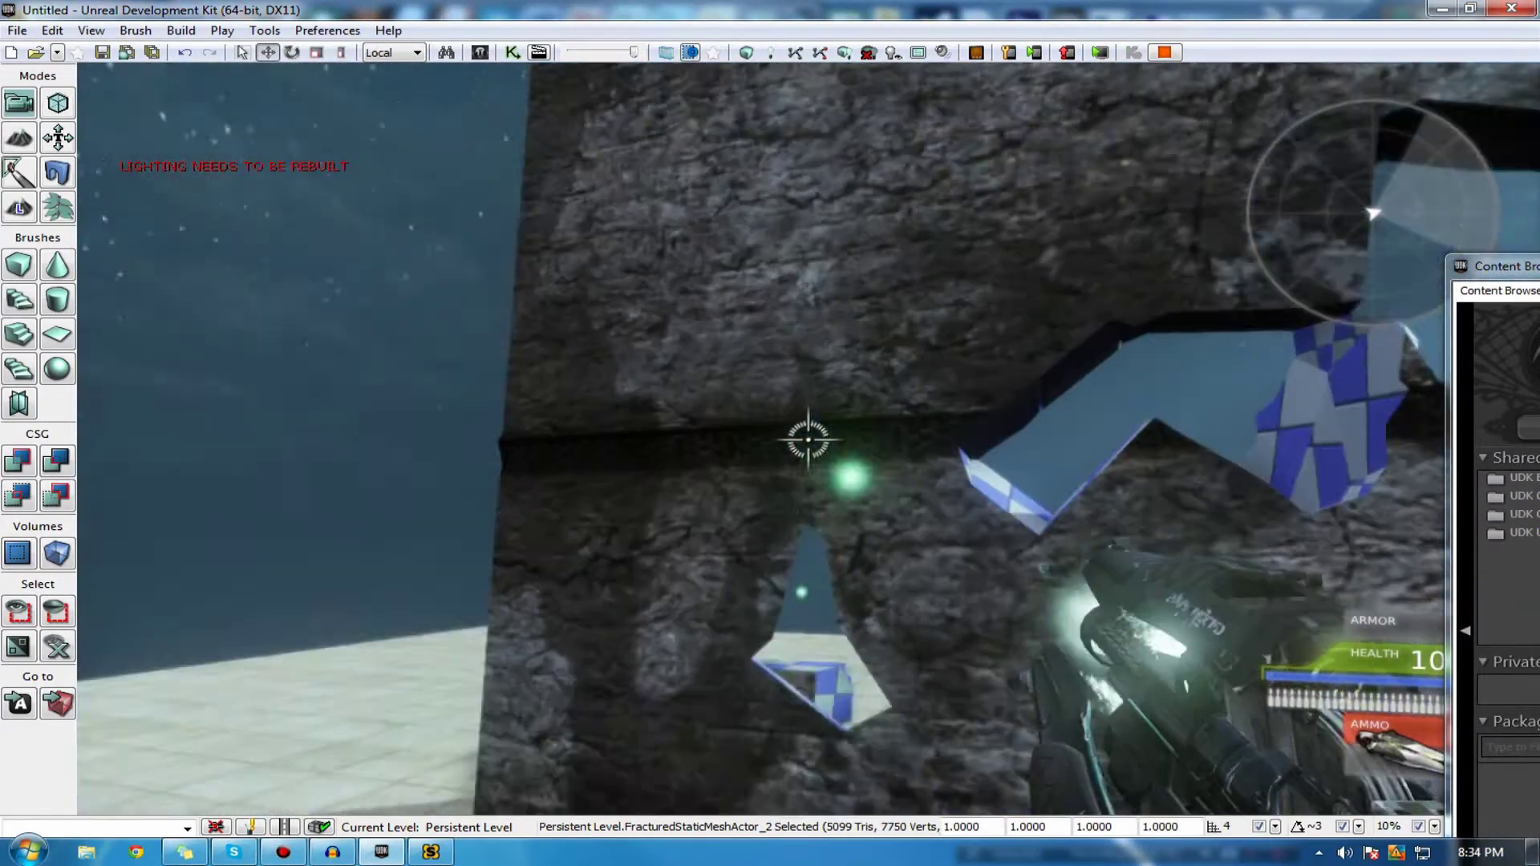
{"action": "left_click", "coordinate": [808, 439]}
{"action": "left_click", "coordinate": [808, 439]}
{"action": "left_click", "coordinate": [808, 440]}
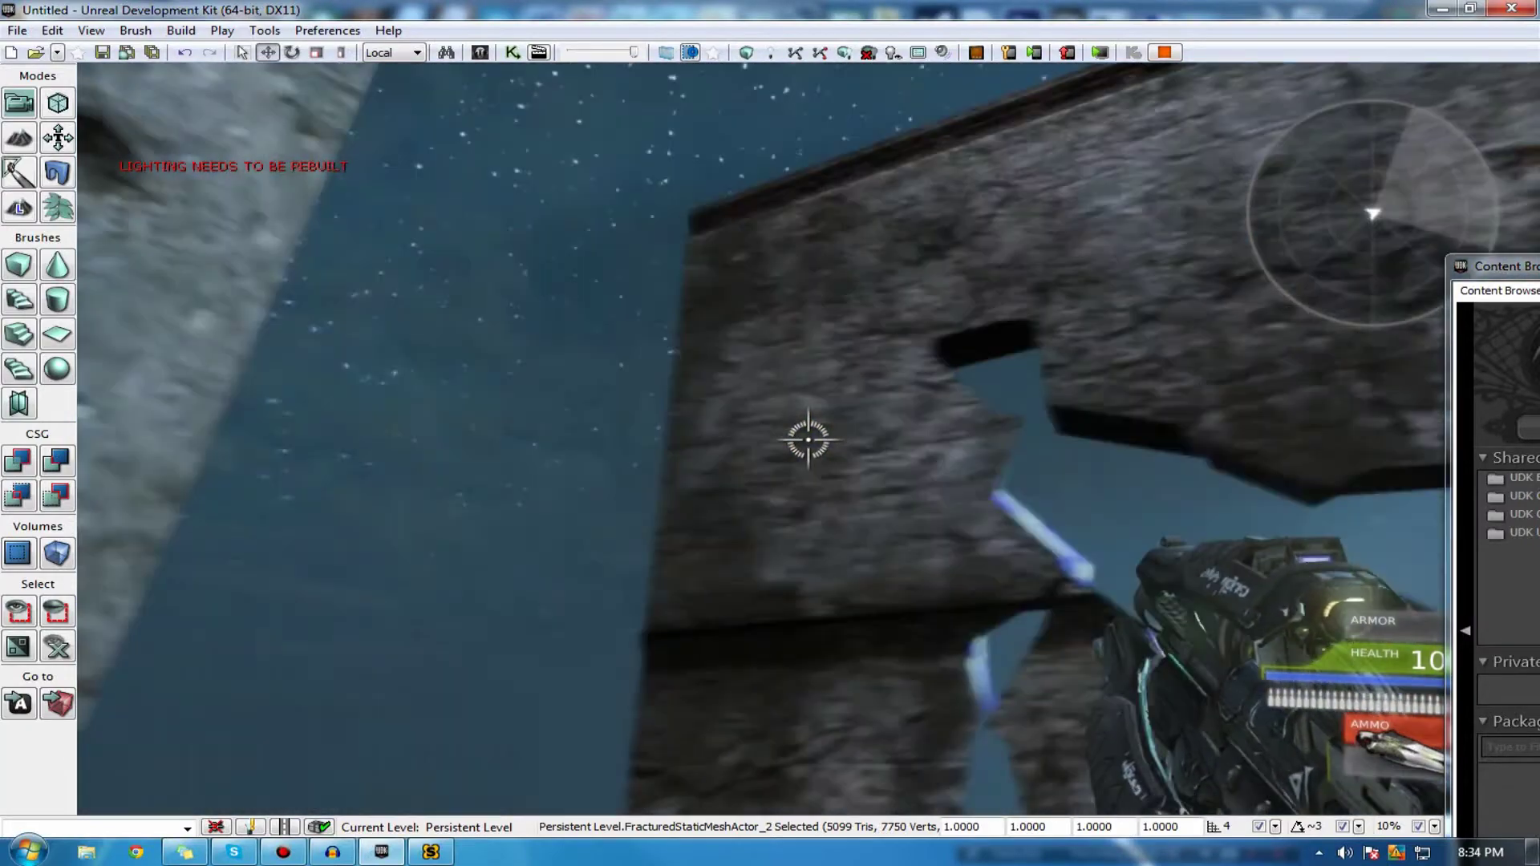
{"action": "left_click", "coordinate": [808, 440]}
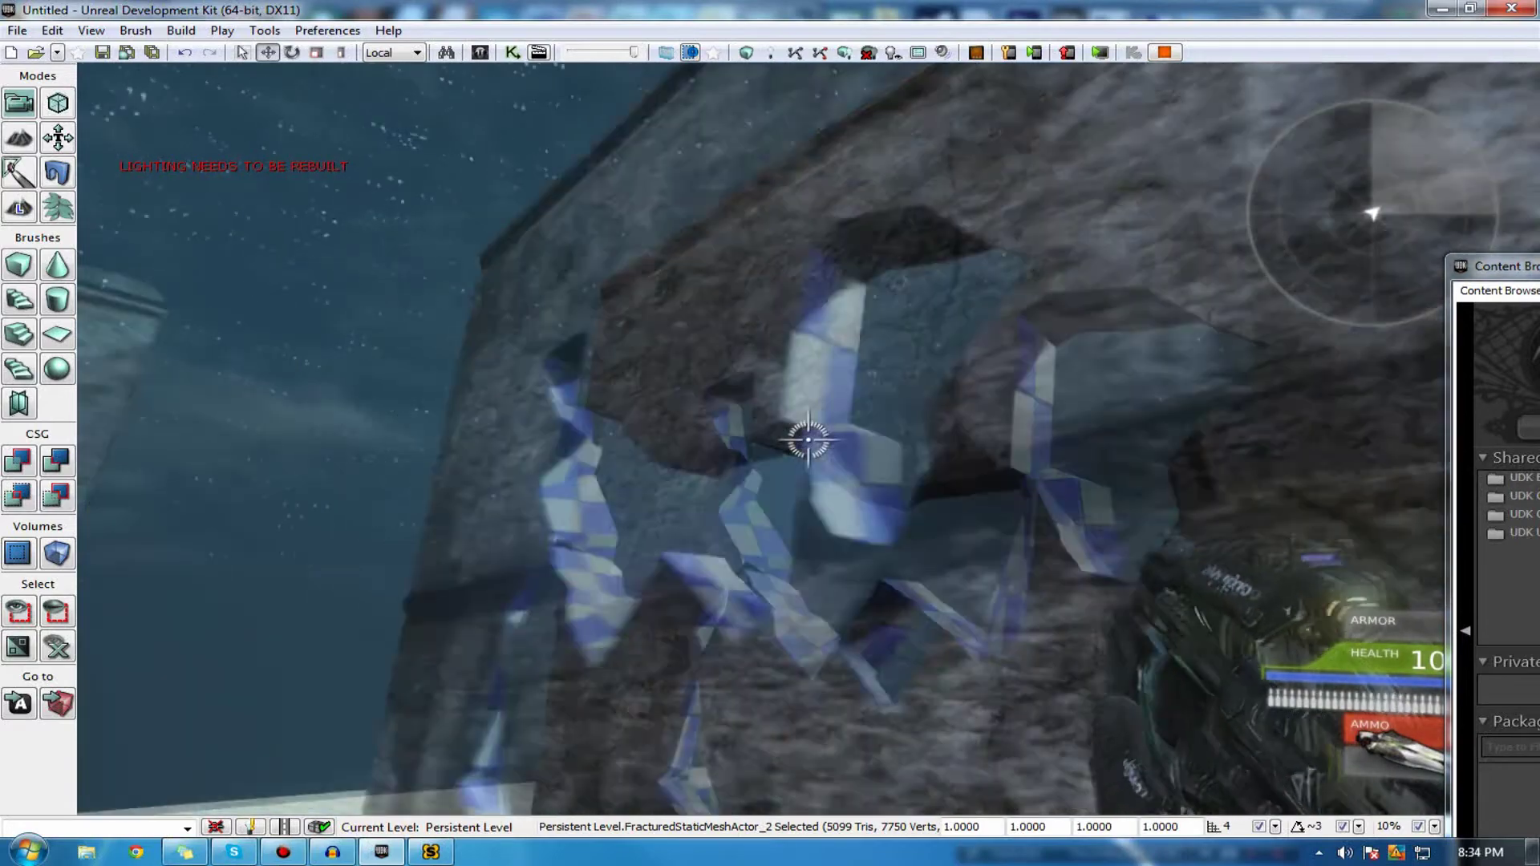
{"action": "key", "text": "Escape"}
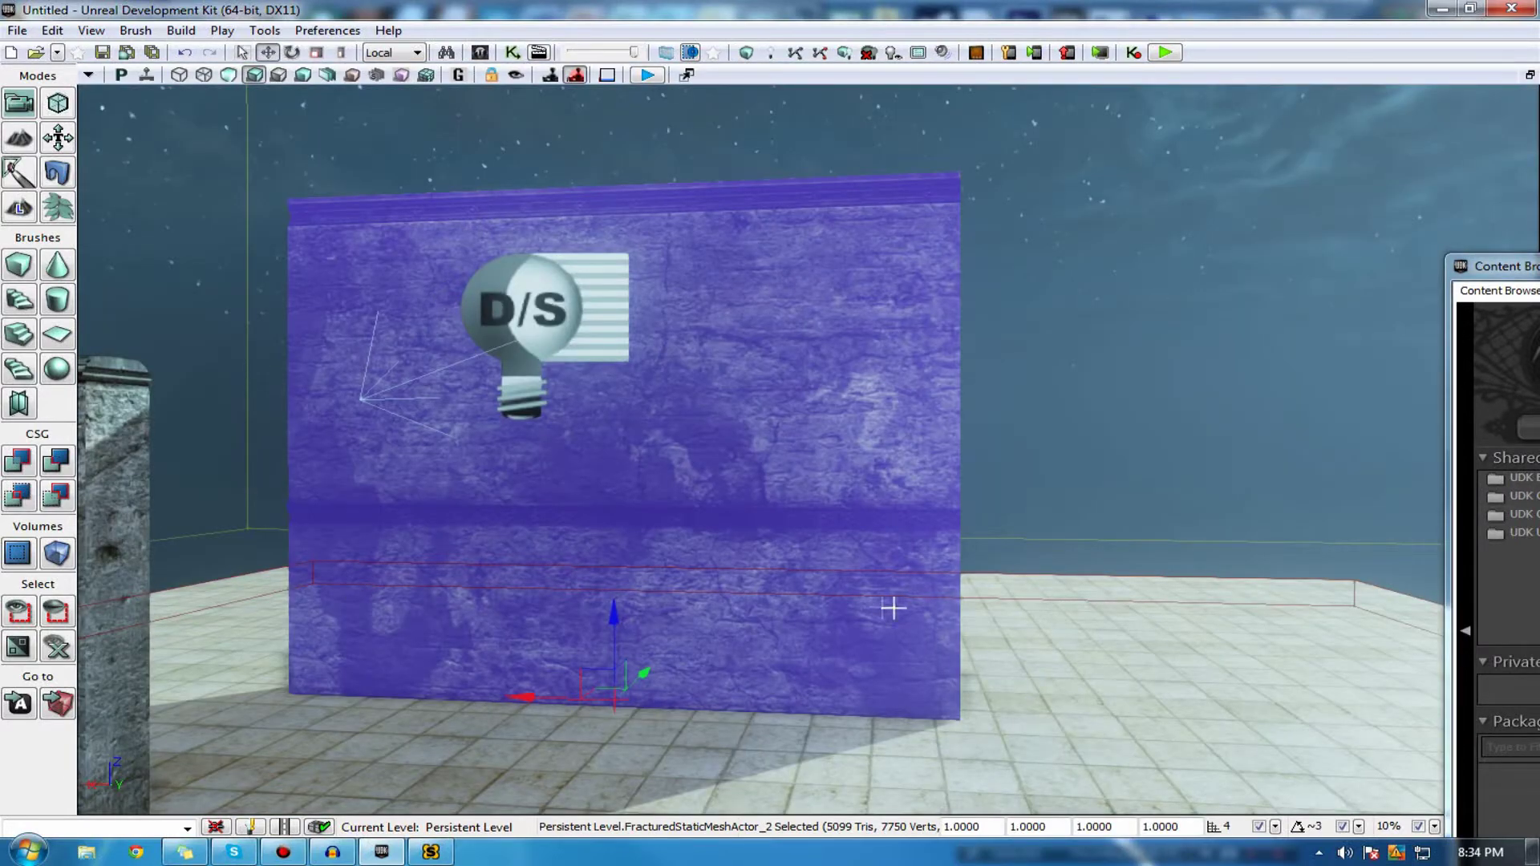
- Open S_NEC_Walls_SM_CAWall_STRc_FRACTURED2 from the Content Browser in the Static Mesh Editor and bring its window fully into view
{"action": "key", "text": "ctrl+e"}
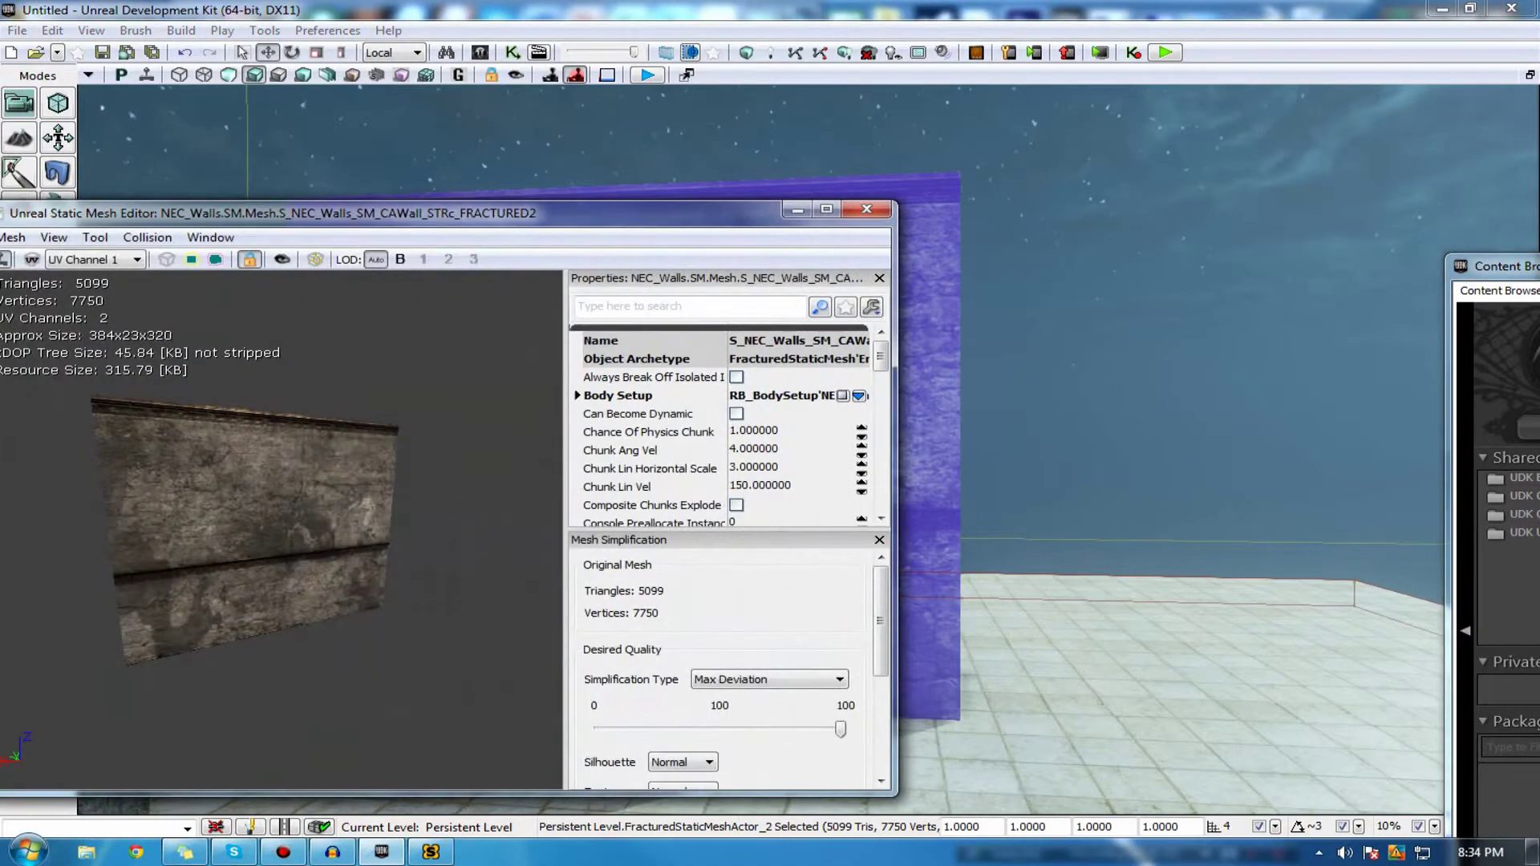
{"action": "left_click", "coordinate": [867, 209]}
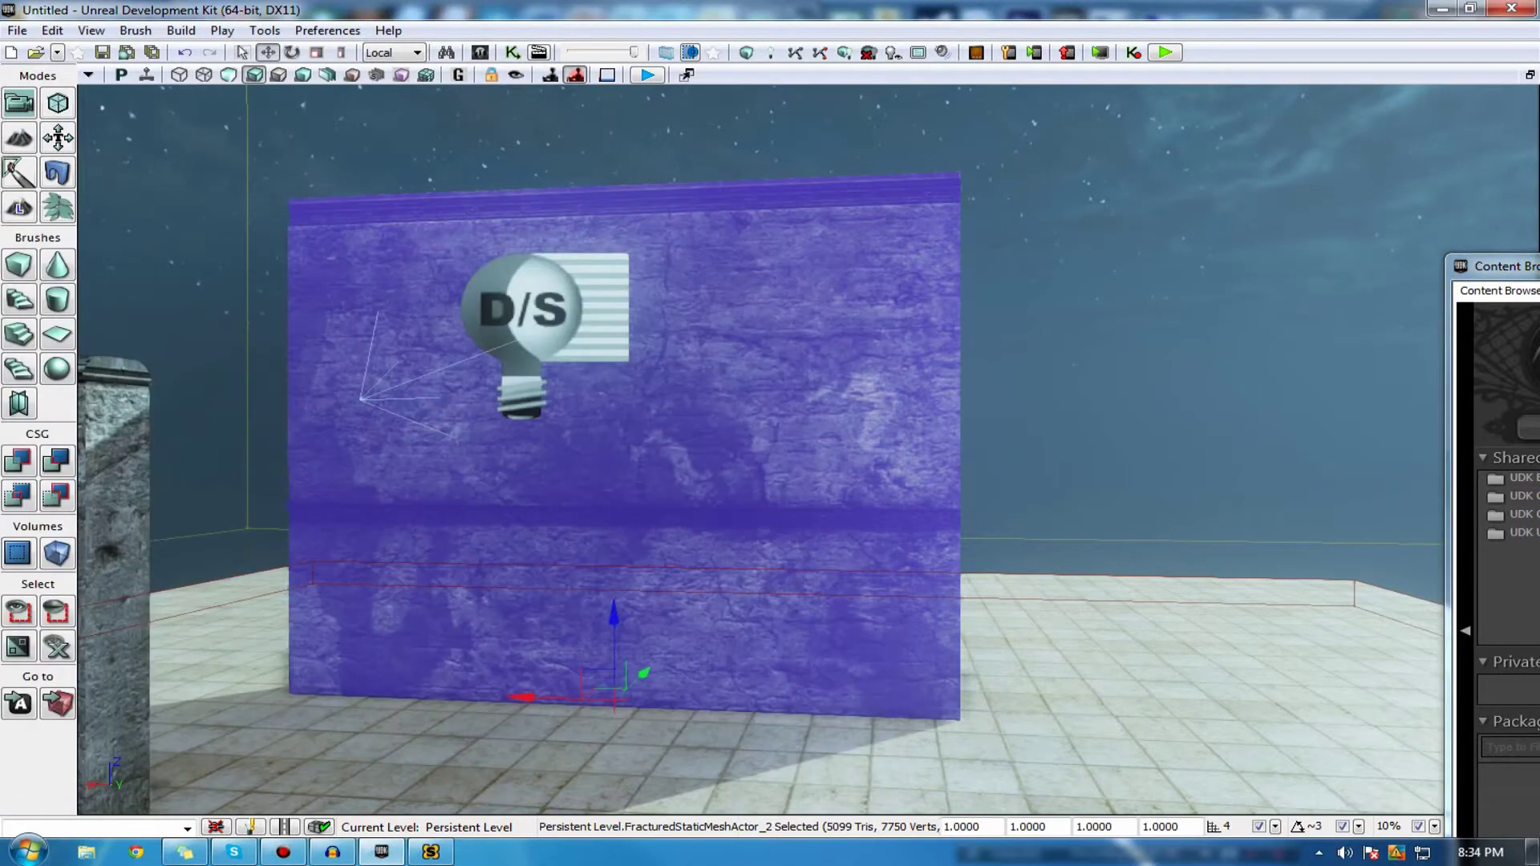
{"action": "left_click_drag", "start_coordinate": [1539, 280], "coordinate": [553, 69]}
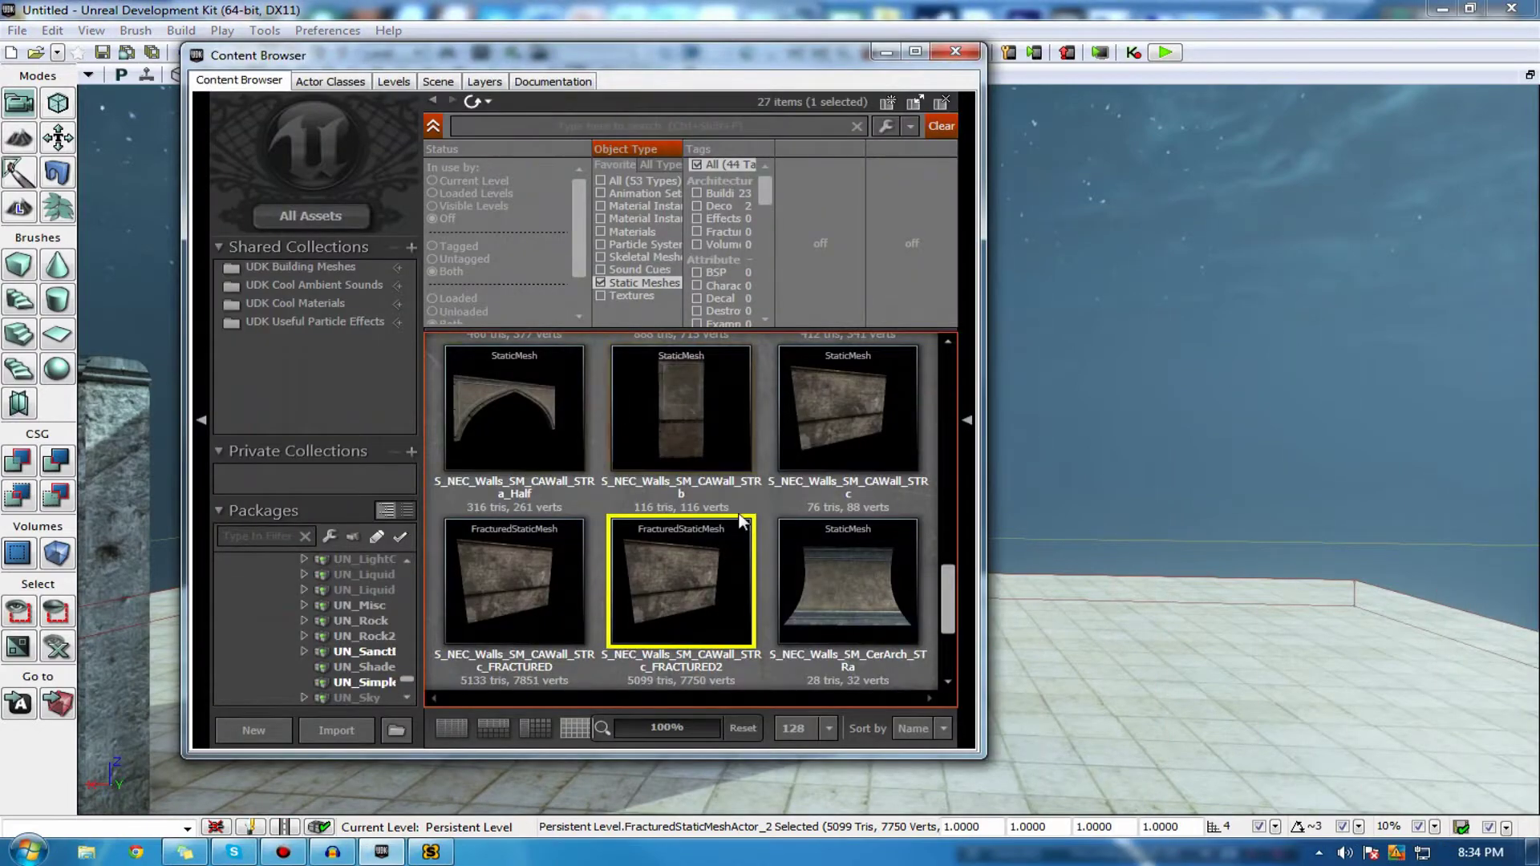
{"action": "double_click", "coordinate": [659, 559]}
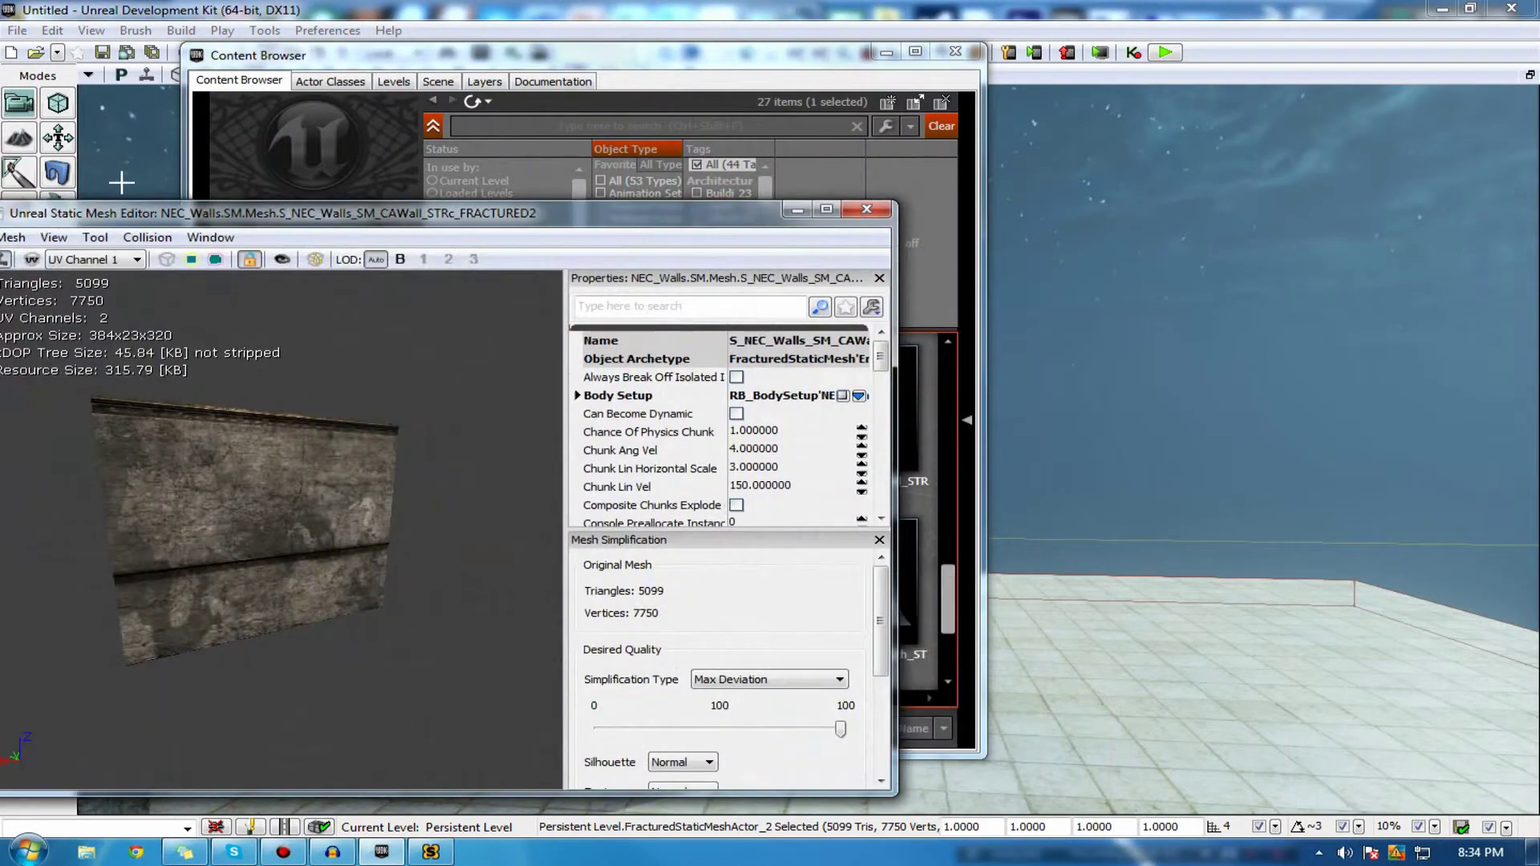
{"action": "left_click_drag", "start_coordinate": [114, 217], "coordinate": [167, 219]}
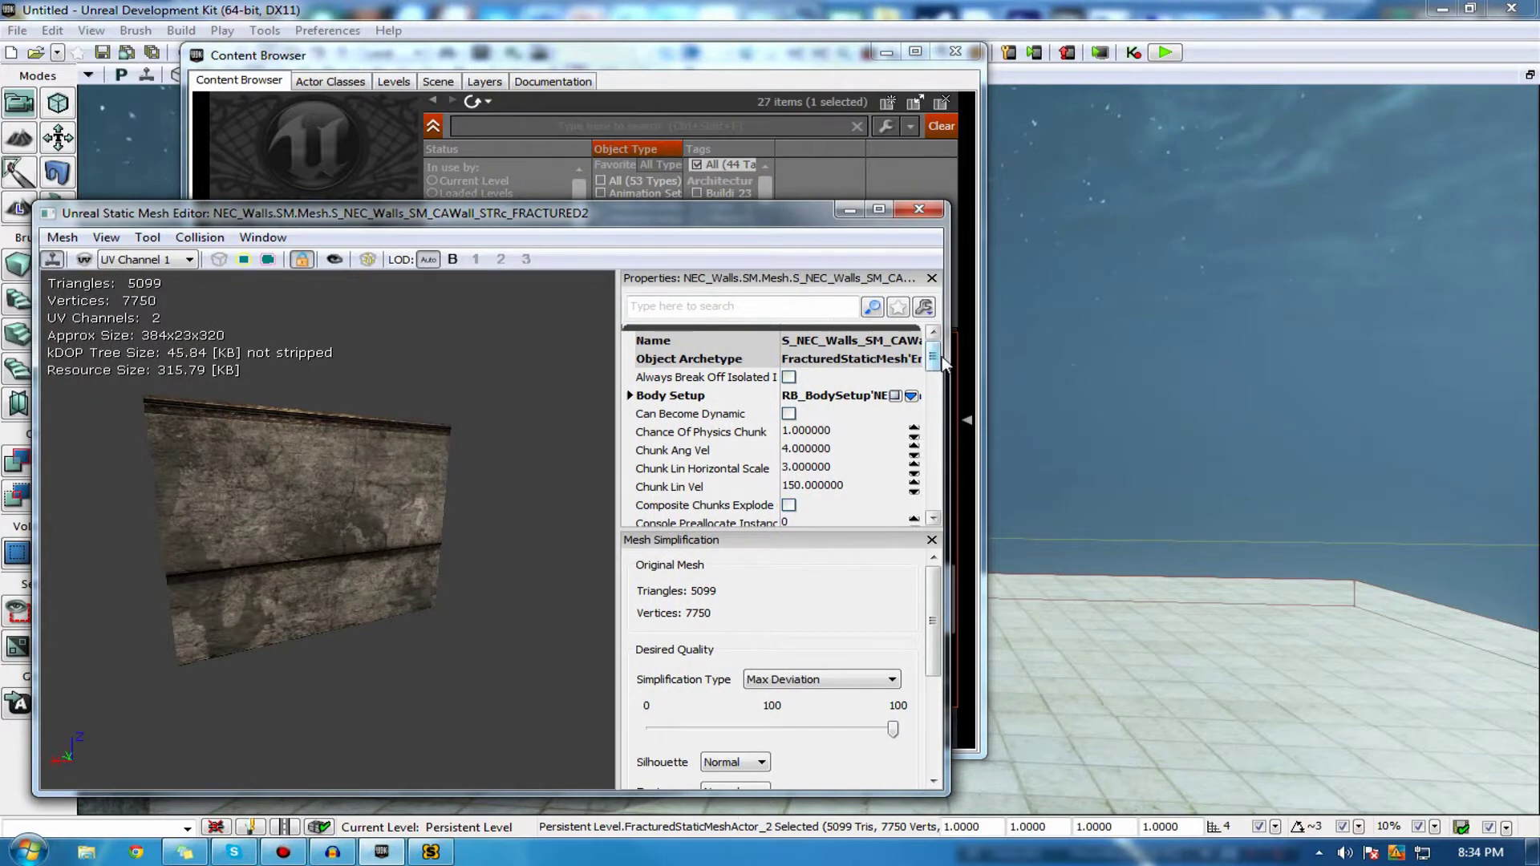
- Examine the wall mesh from several angles and its collision display in the Static Mesh Editor
{"action": "mouse_move", "coordinate": [935, 353]}
{"action": "left_mouse_down"}
{"action": "mouse_move", "coordinate": [945, 467]}
{"action": "mouse_move", "coordinate": [986, 349]}
{"action": "left_mouse_up"}
{"action": "left_click_drag", "start_coordinate": [87, 278], "coordinate": [285, 417]}
{"action": "left_click_drag", "start_coordinate": [442, 286], "coordinate": [166, 412]}
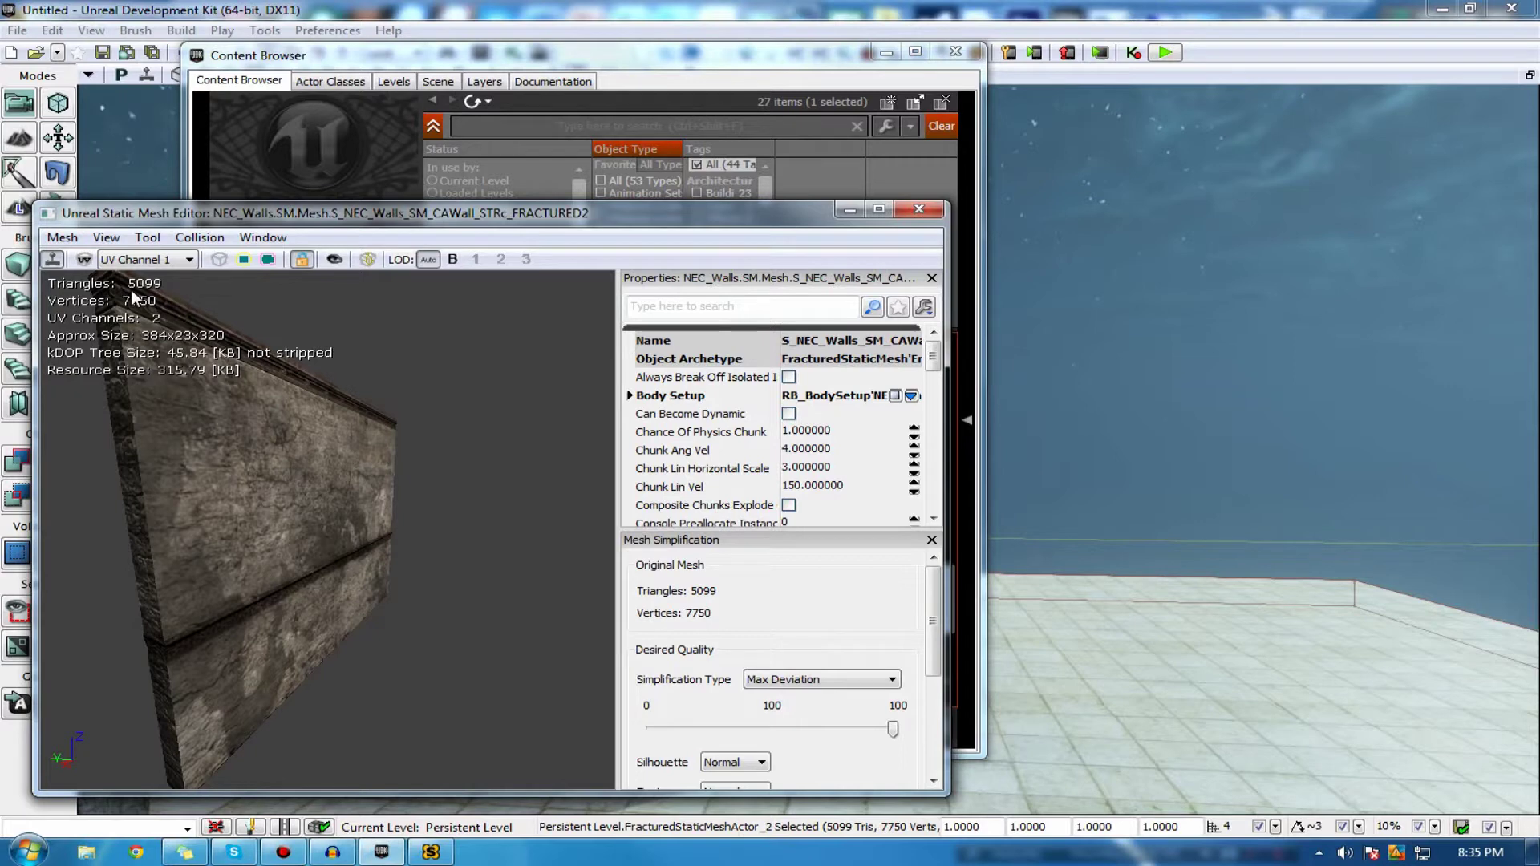
{"action": "mouse_move", "coordinate": [132, 290]}
{"action": "left_mouse_down"}
{"action": "mouse_move", "coordinate": [193, 293]}
{"action": "mouse_move", "coordinate": [135, 295]}
{"action": "left_mouse_up"}
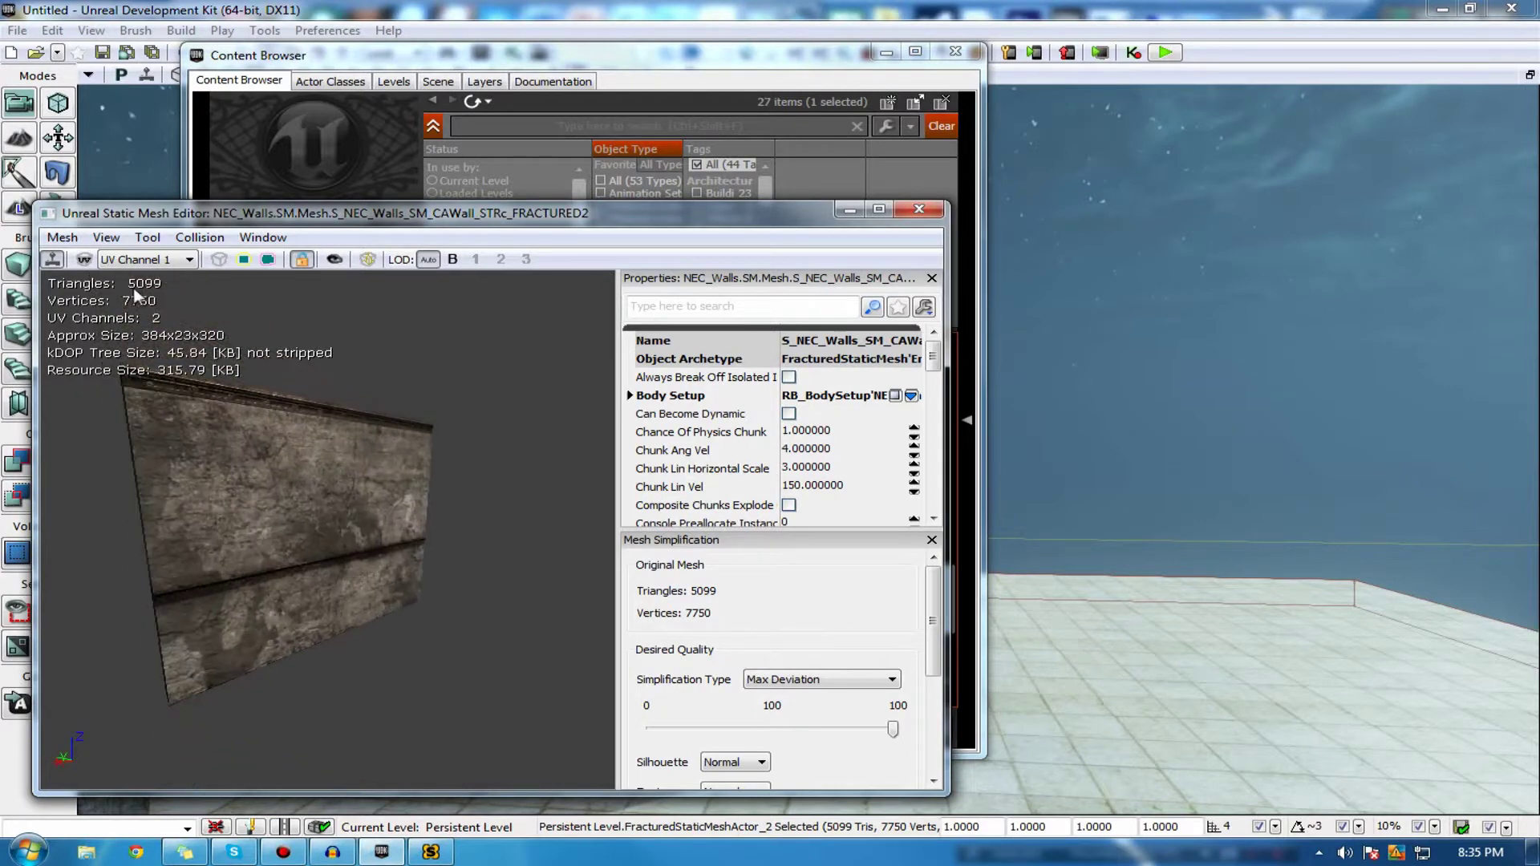
{"action": "left_click", "coordinate": [270, 260]}
{"action": "left_click", "coordinate": [271, 261]}
- Turn off Use Simple Line Collision and Use Simple Box Collision for the fractured wall and display its collision outline
{"action": "left_click_drag", "start_coordinate": [933, 359], "coordinate": [949, 554]}
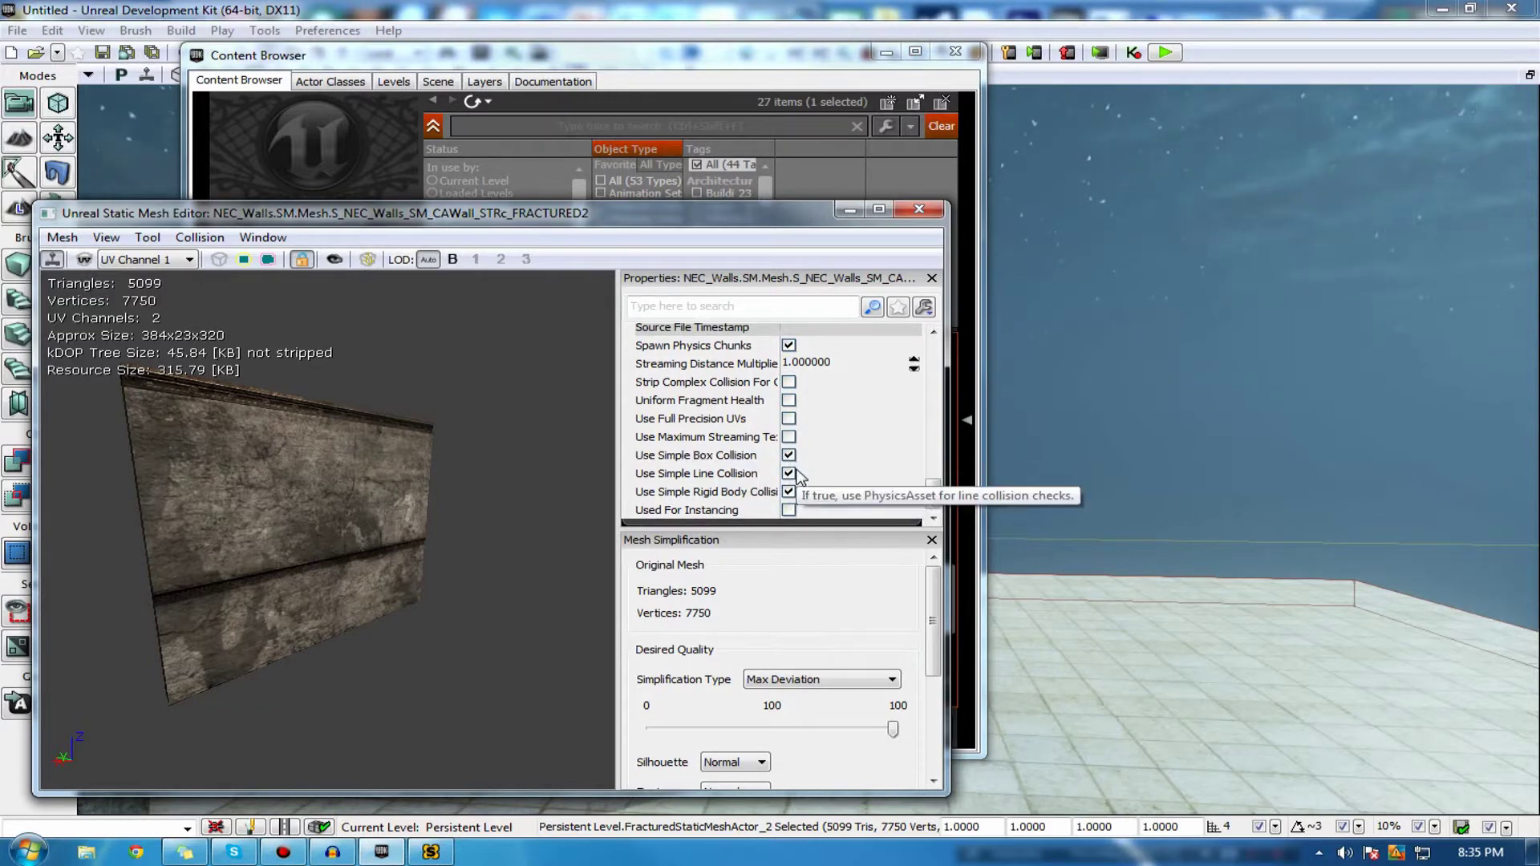
{"action": "left_click", "coordinate": [790, 473]}
{"action": "left_click", "coordinate": [790, 455]}
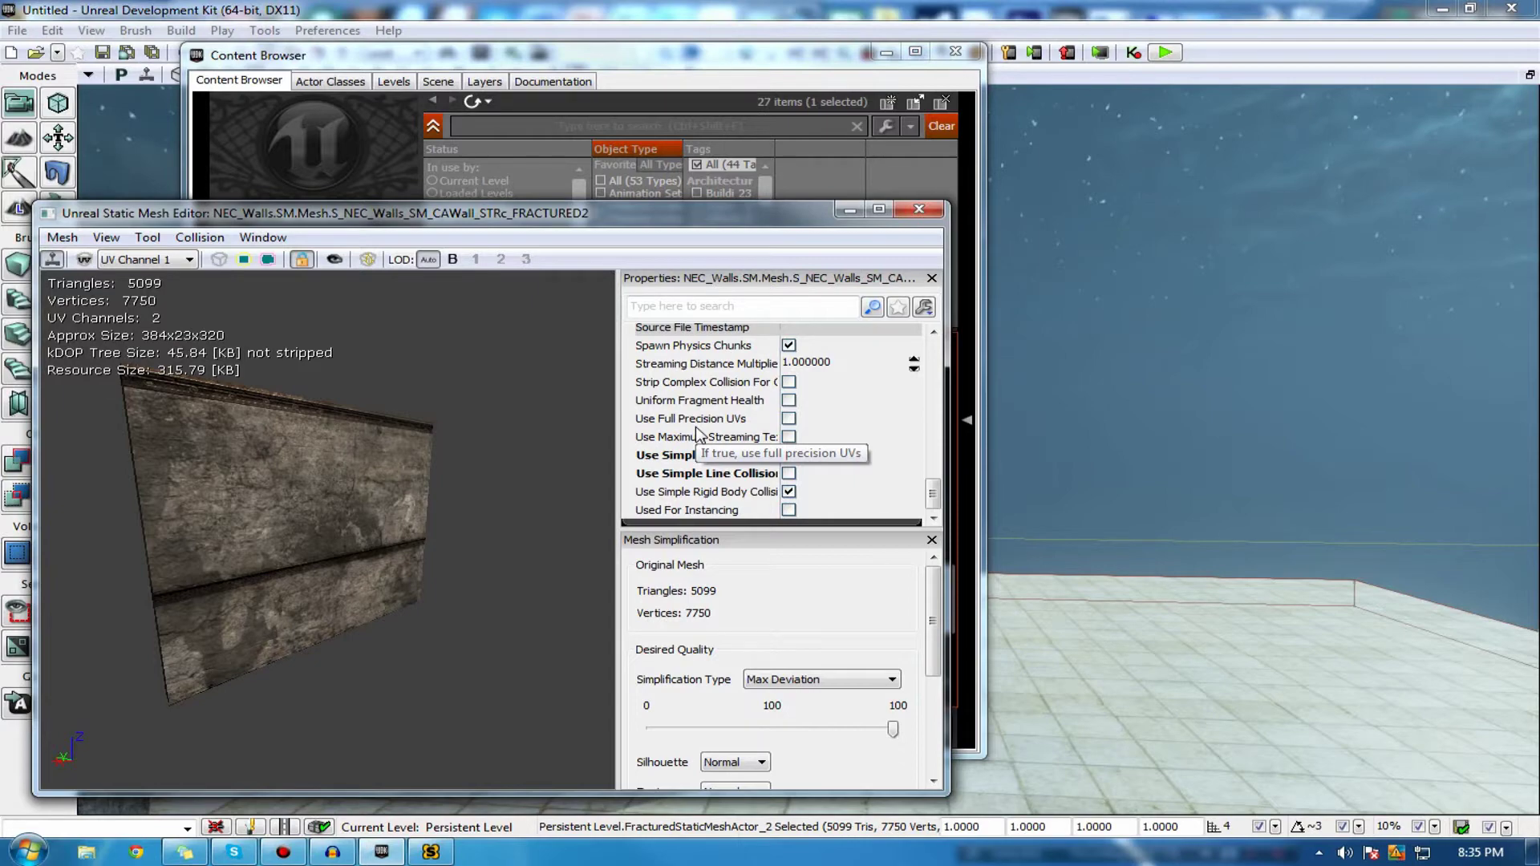
{"action": "left_click", "coordinate": [272, 254]}
{"action": "left_click_drag", "start_coordinate": [204, 572], "coordinate": [358, 435]}
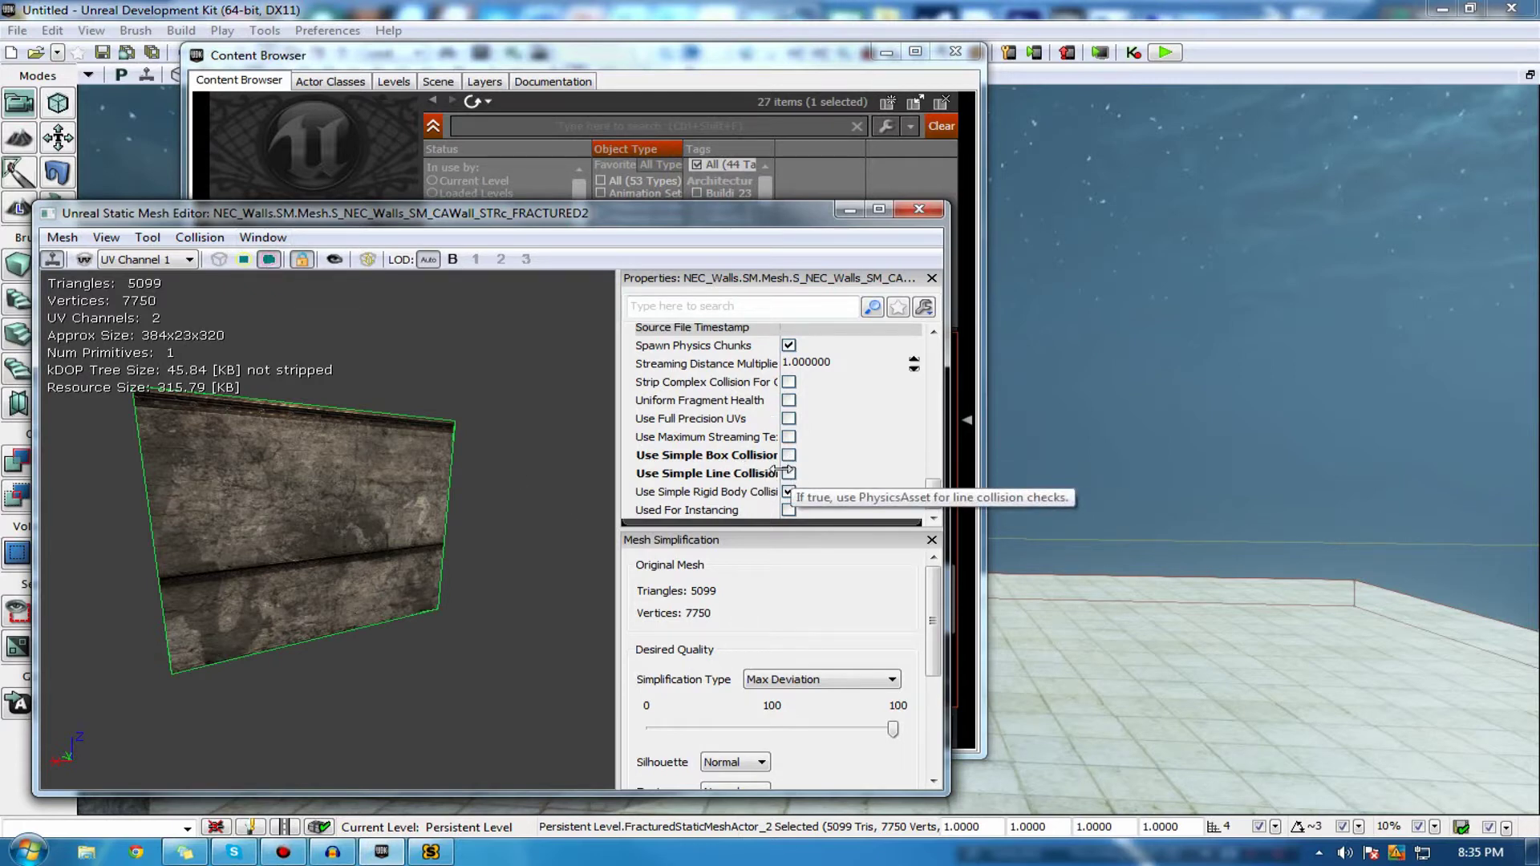
- Return to the level and play-test it, shooting the wall apart and walking through the openings before ending the test
{"action": "left_click", "coordinate": [916, 211]}
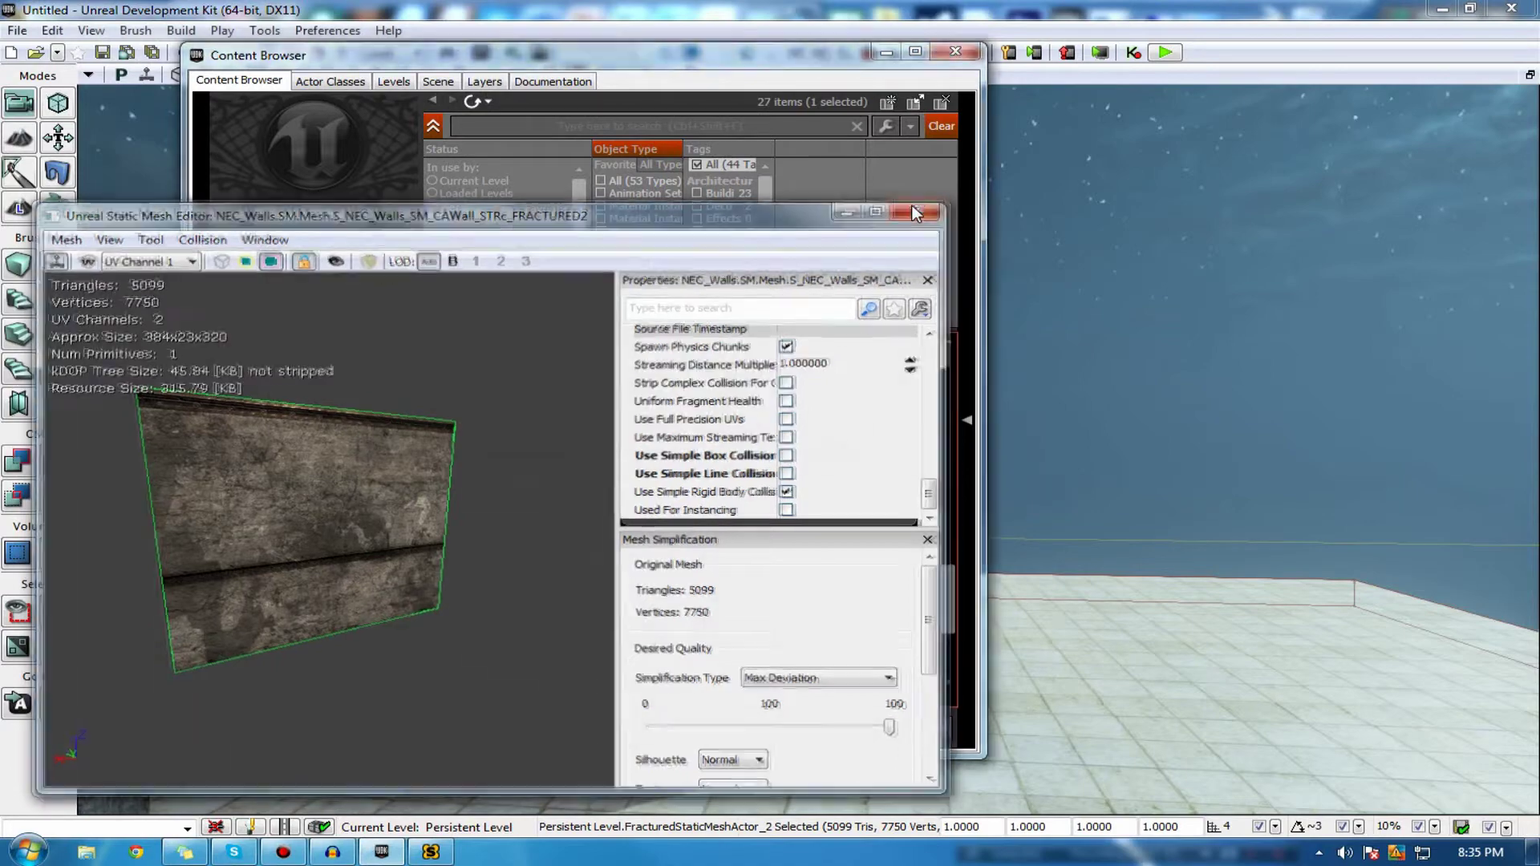
{"action": "left_click", "coordinate": [886, 53]}
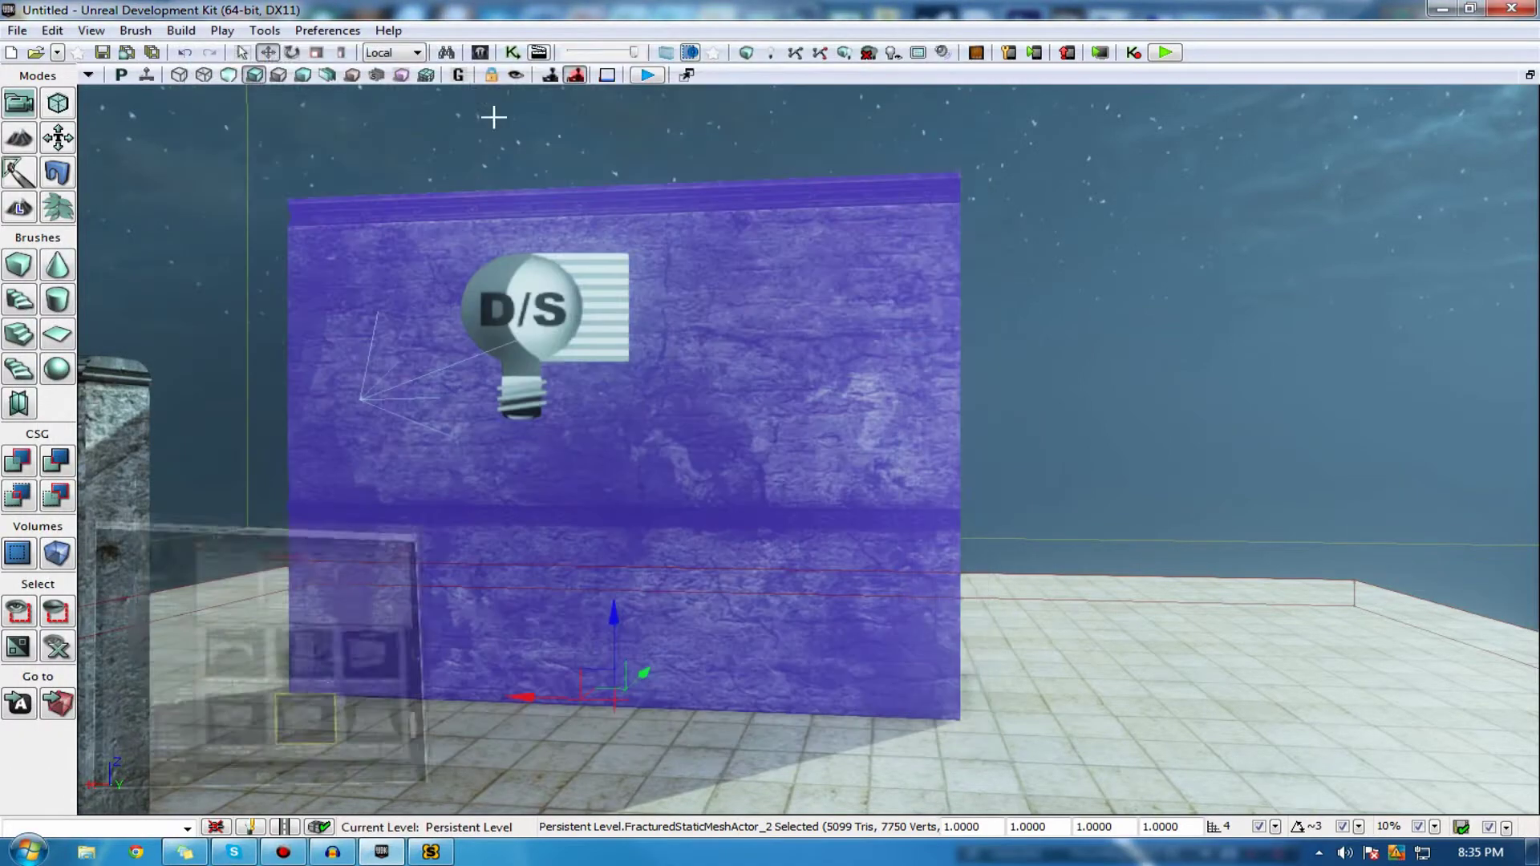
{"action": "left_click", "coordinate": [646, 75]}
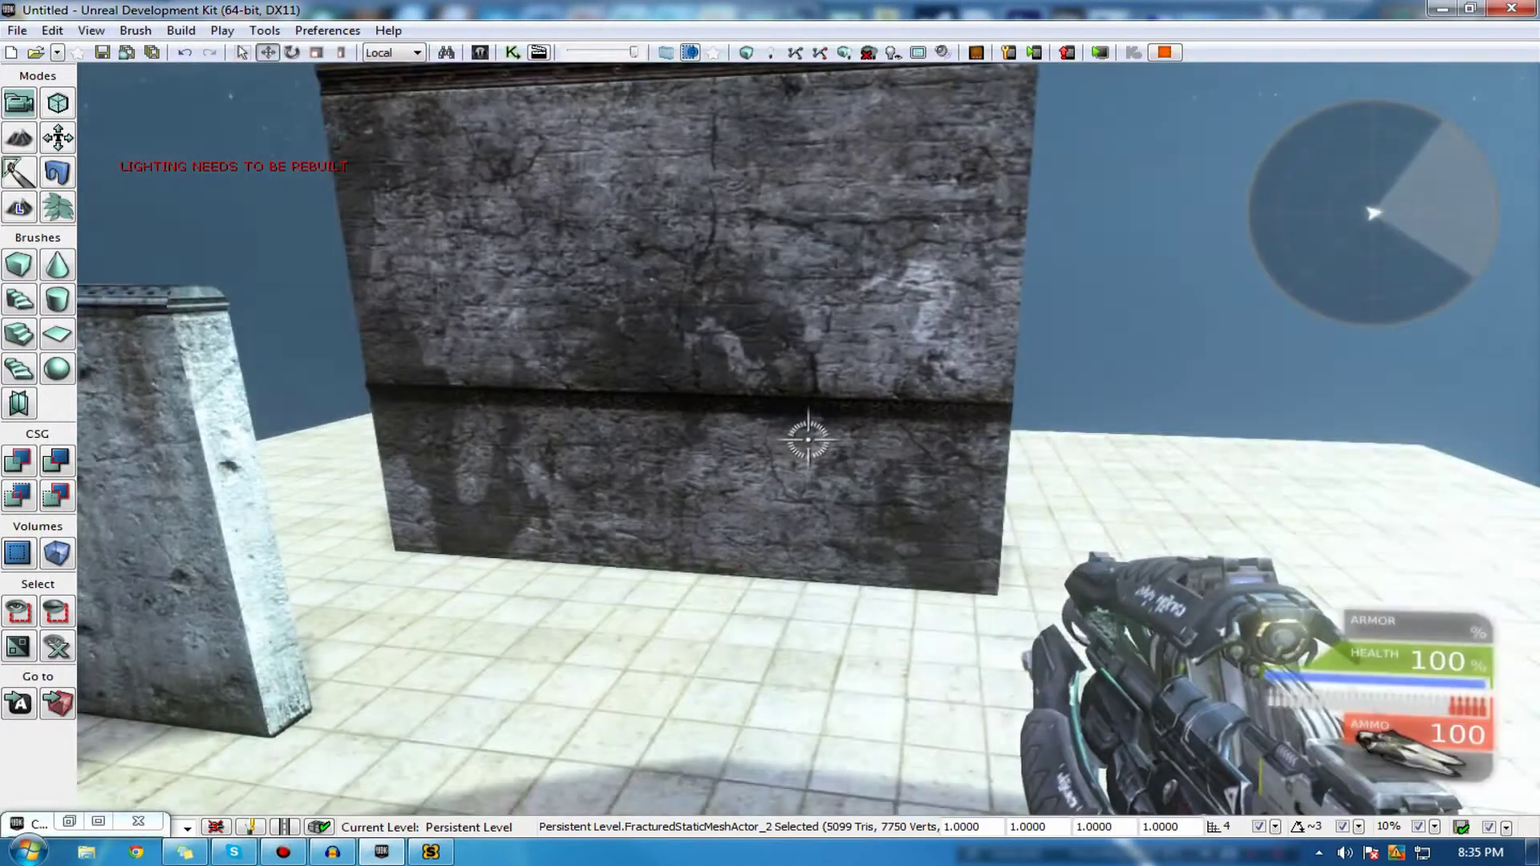
{"action": "left_click", "coordinate": [808, 439]}
{"action": "key", "text": "s"}
{"action": "left_click", "coordinate": [809, 440]}
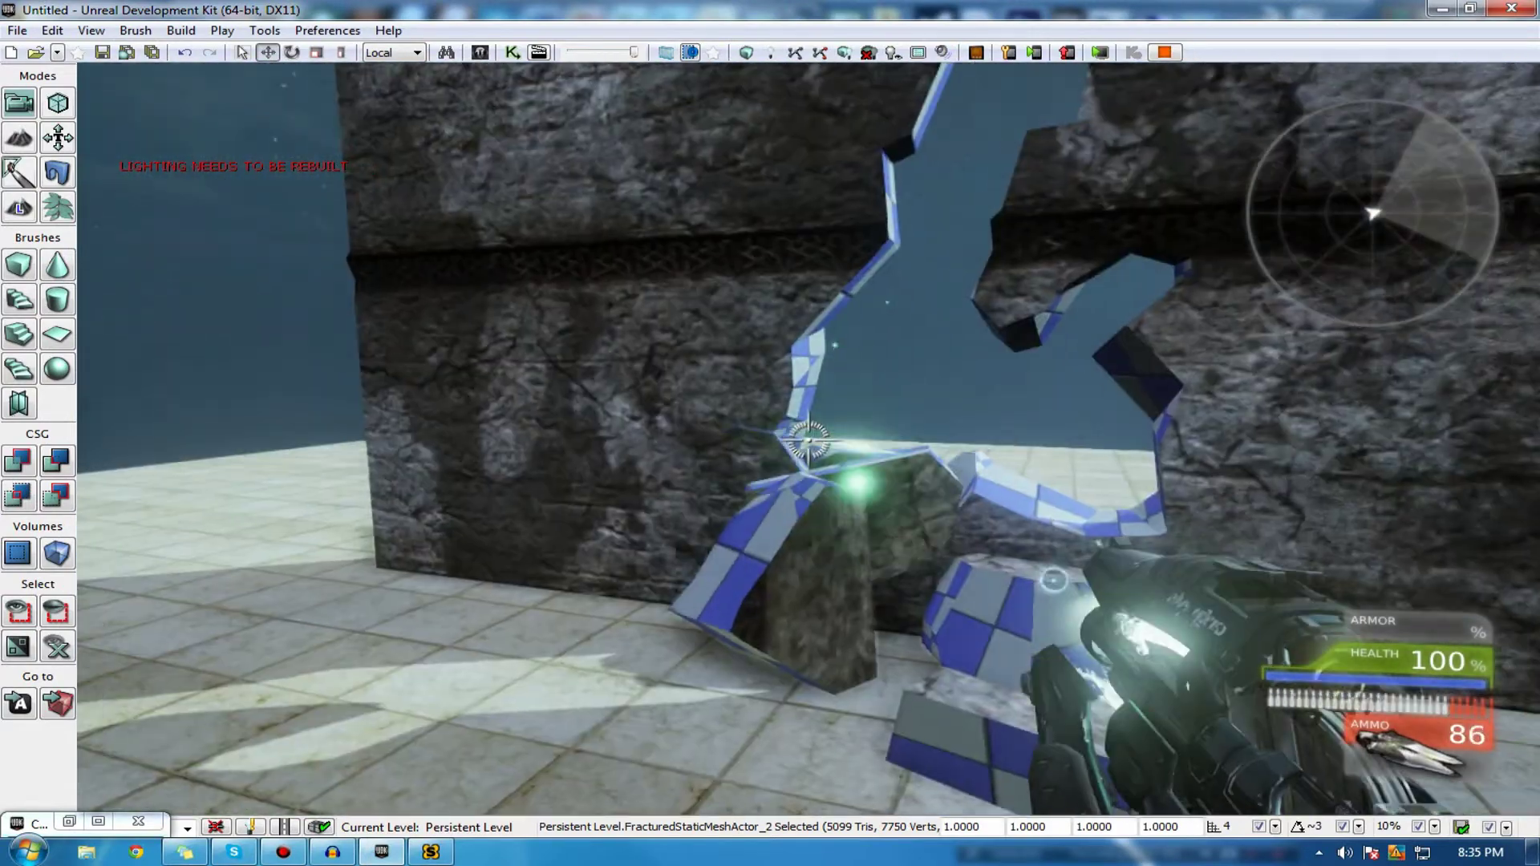
{"action": "left_click_drag", "start_coordinate": [809, 439], "coordinate": [809, 439]}
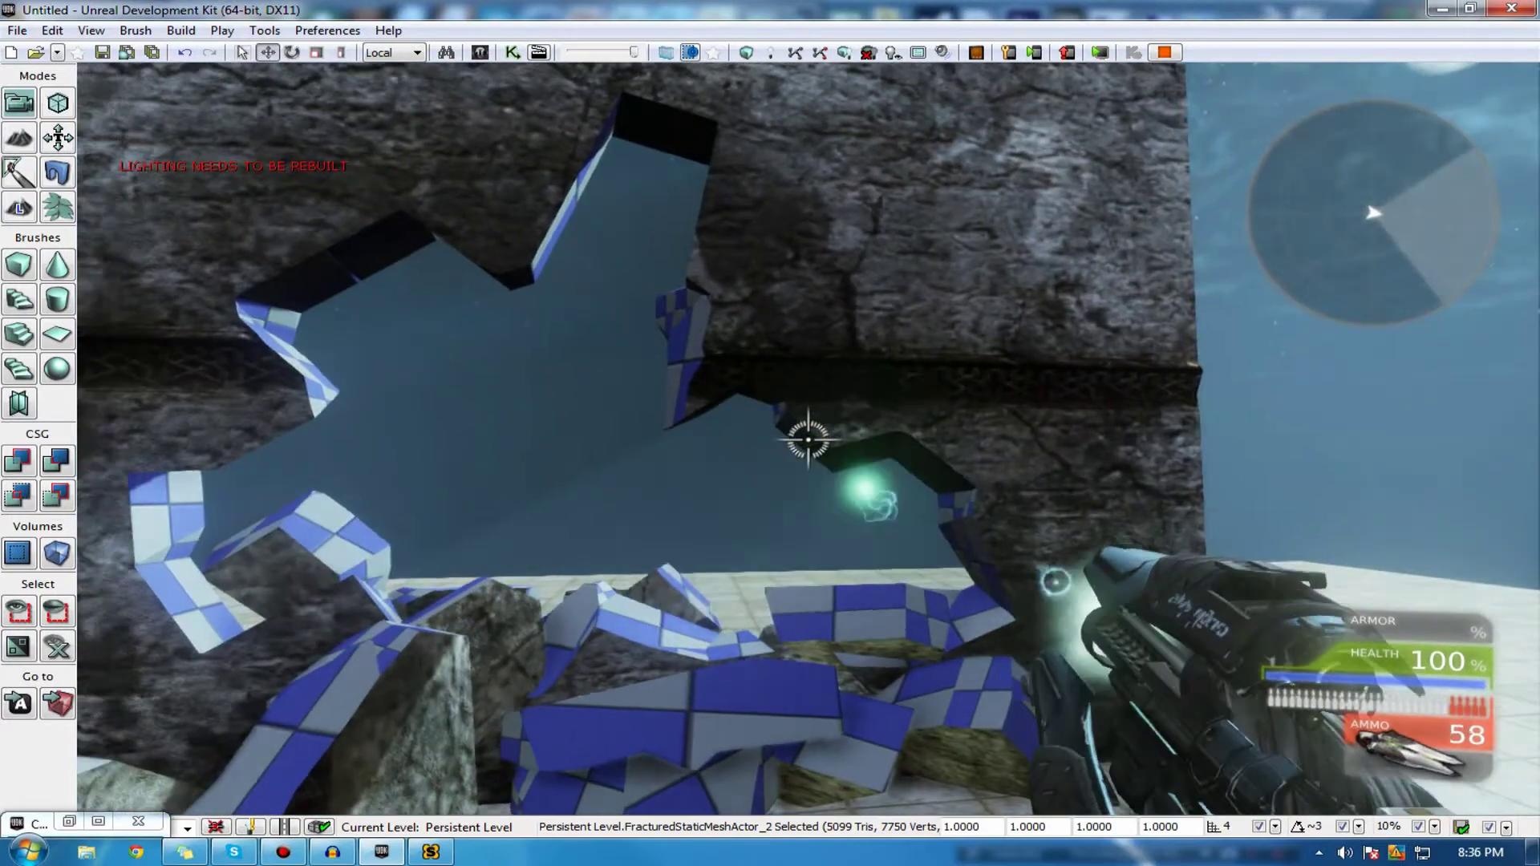
{"action": "key", "text": "w"}
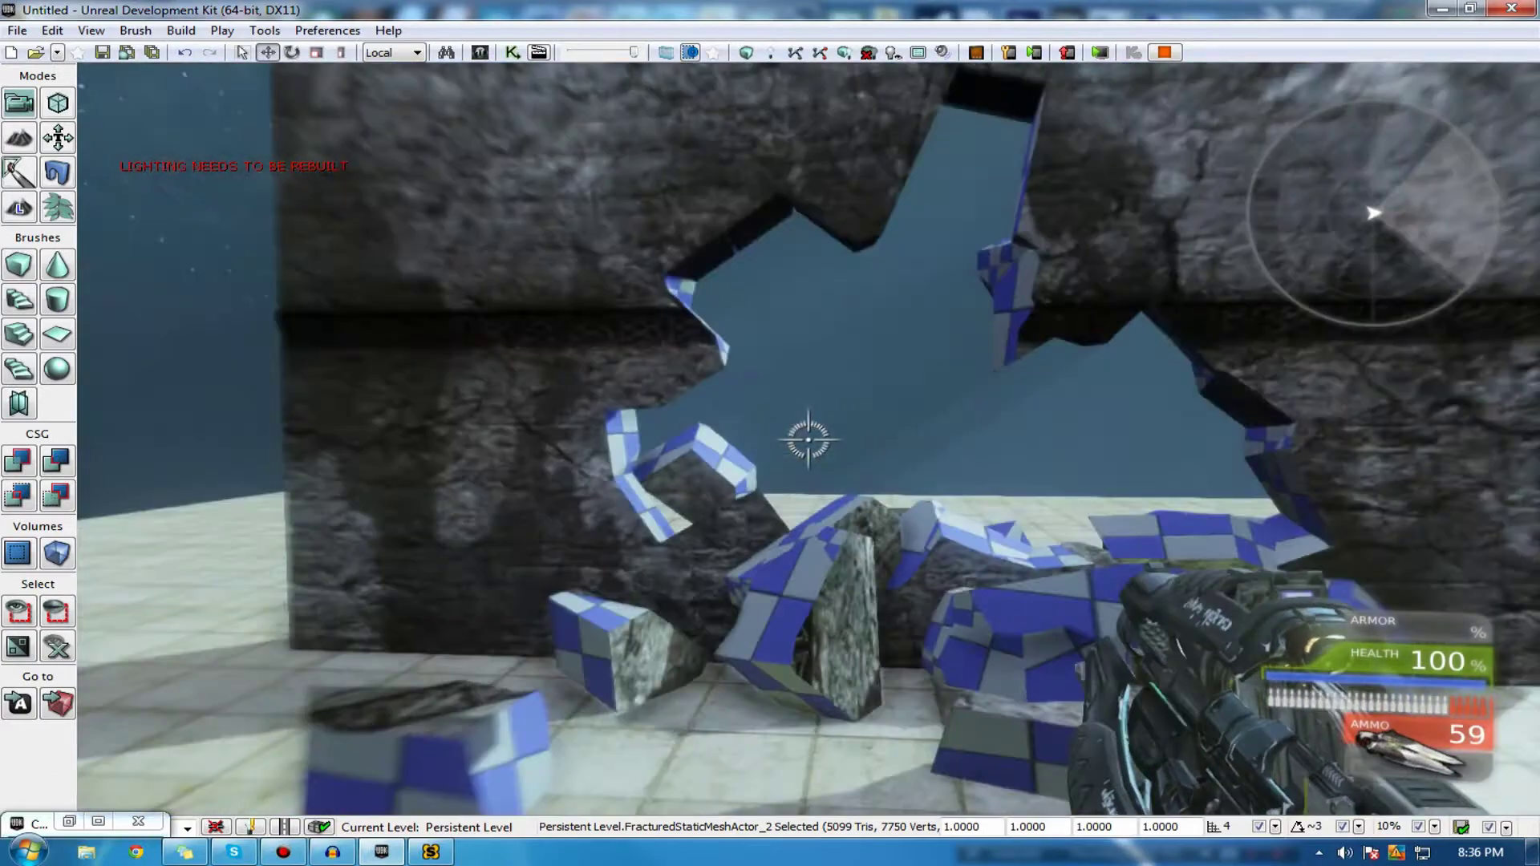
{"action": "left_click_drag", "start_coordinate": [809, 440], "coordinate": [808, 440]}
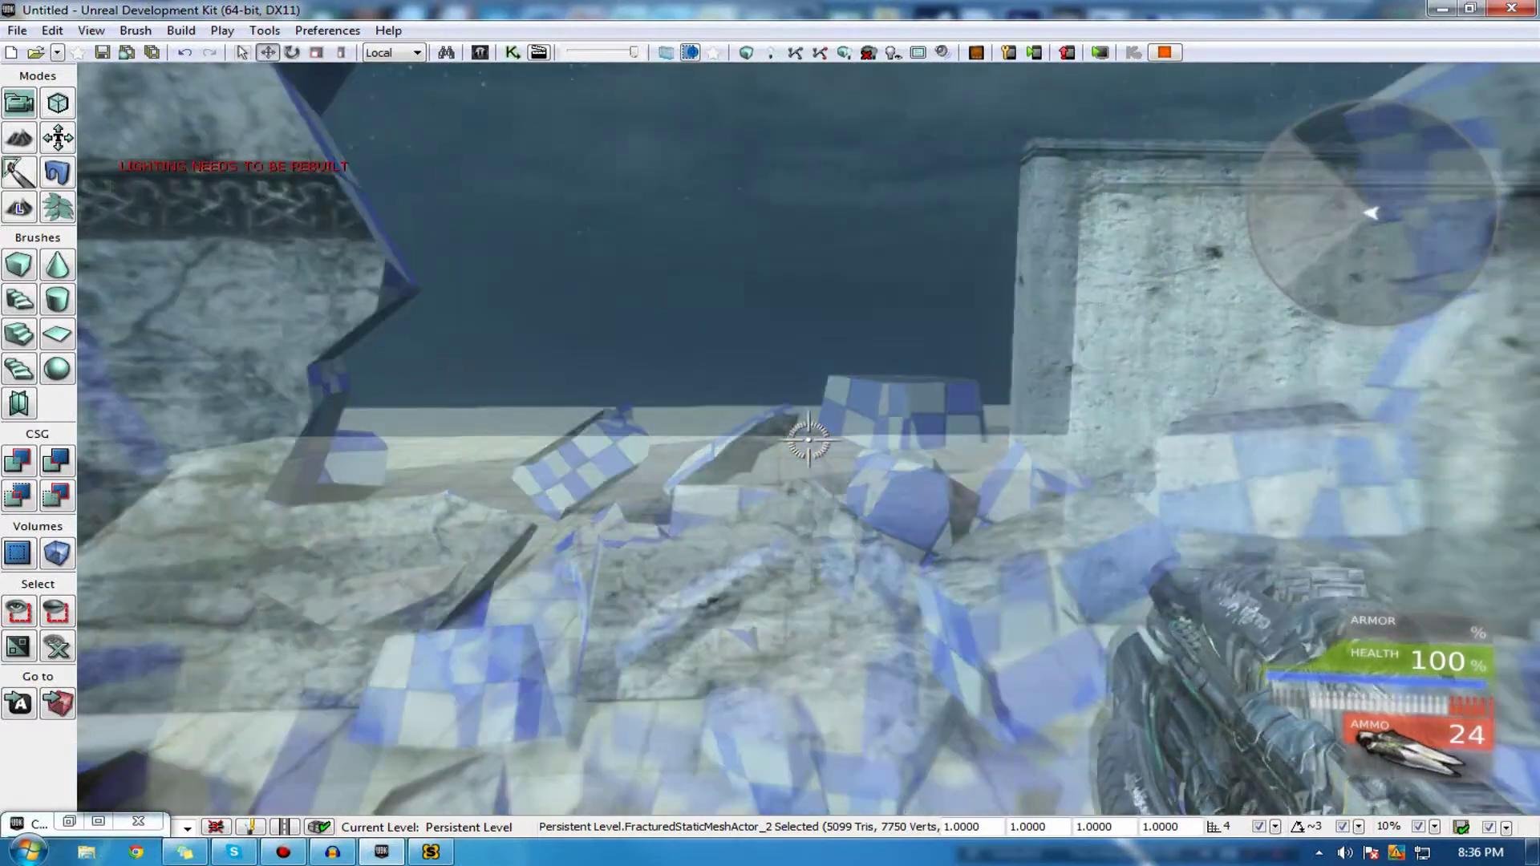
{"action": "key", "text": "w"}
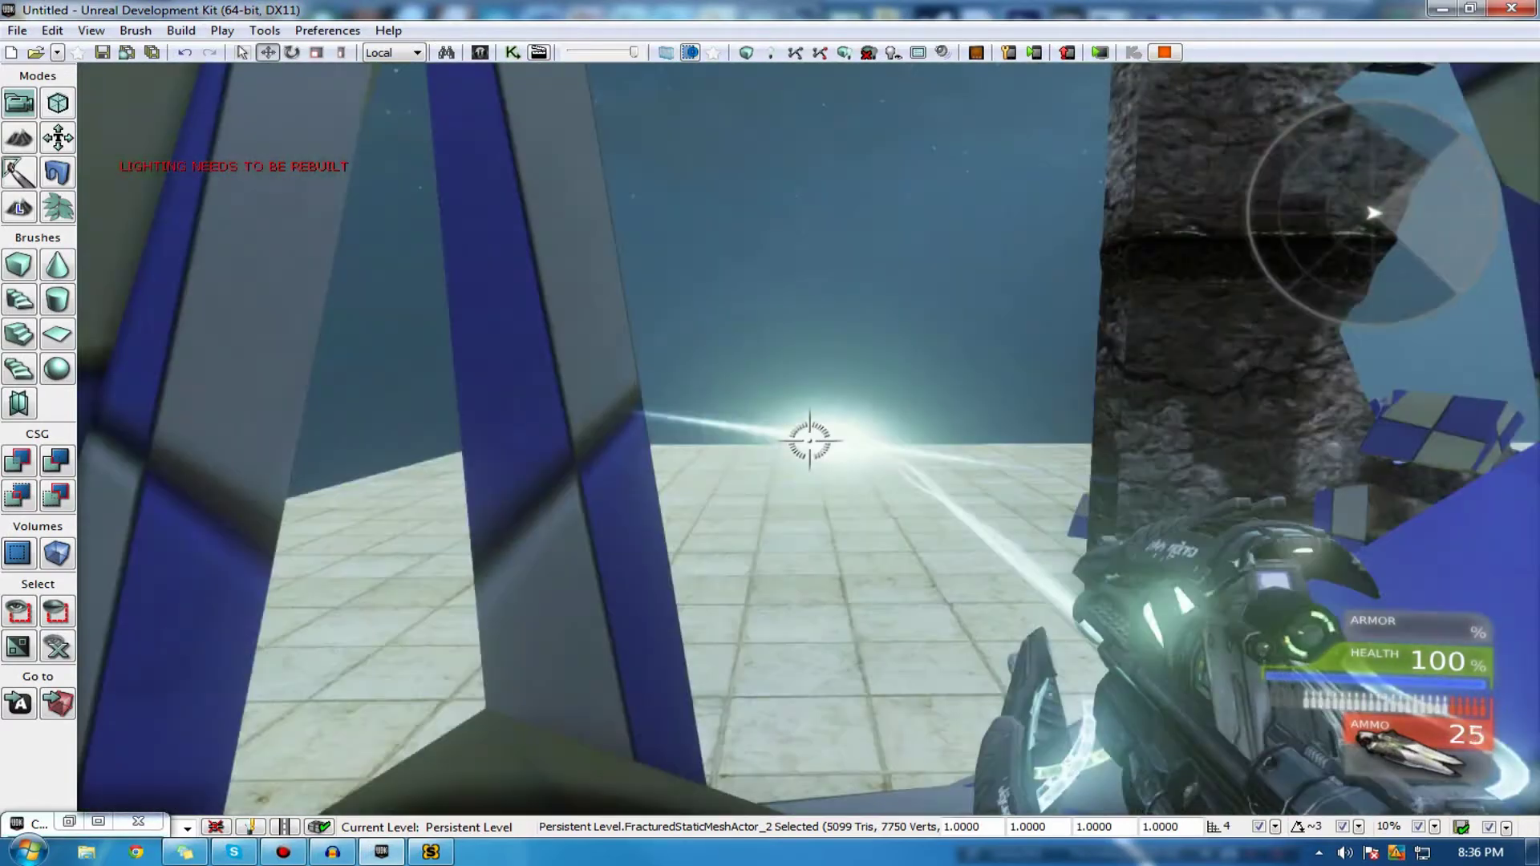
{"action": "left_click_drag", "start_coordinate": [808, 439], "coordinate": [809, 439]}
{"action": "key", "text": "w"}
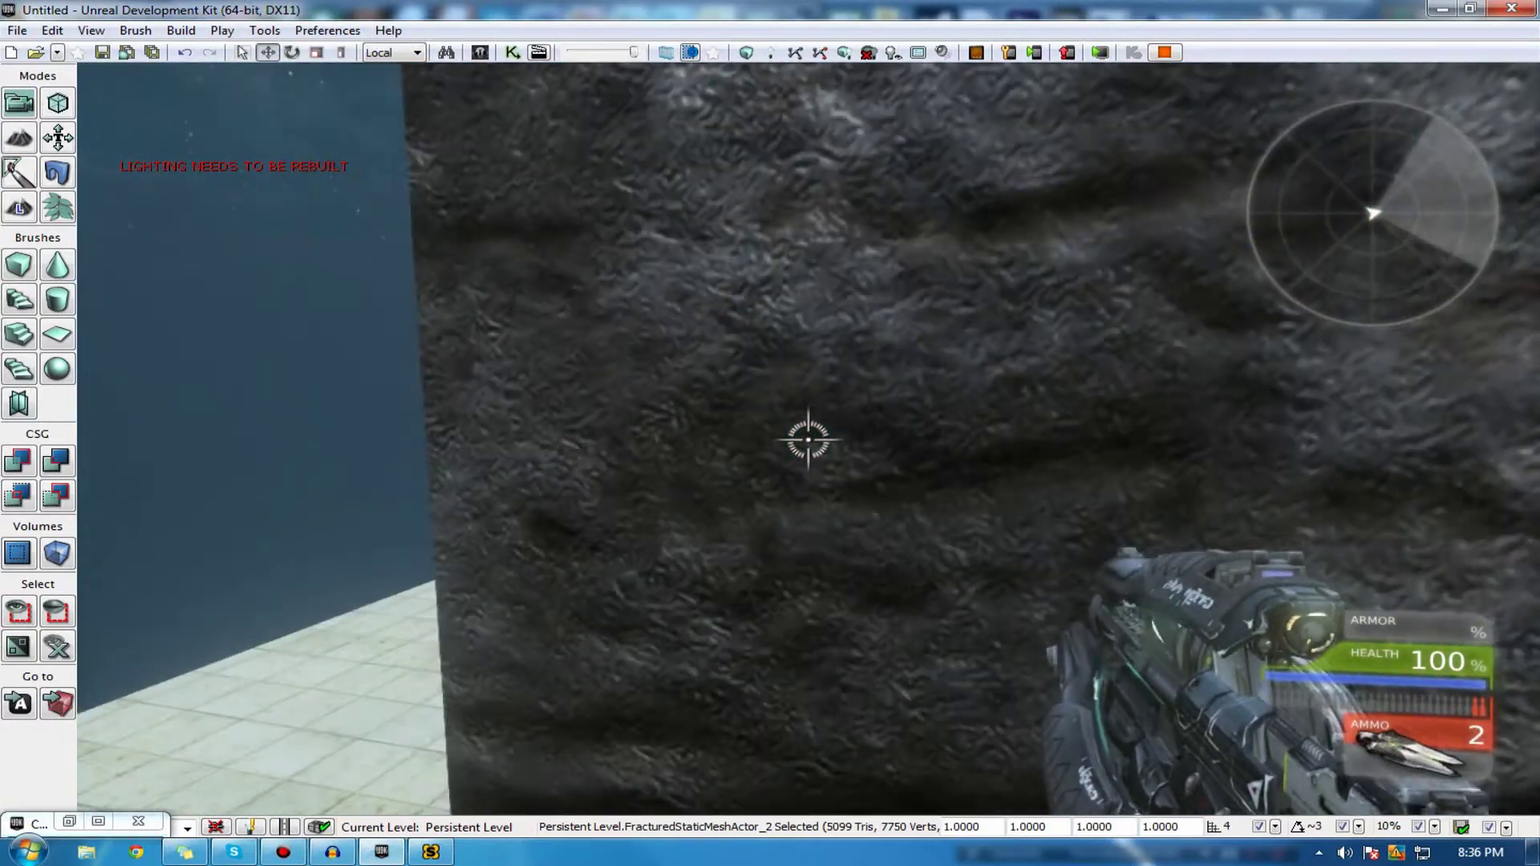
{"action": "left_click", "coordinate": [808, 440]}
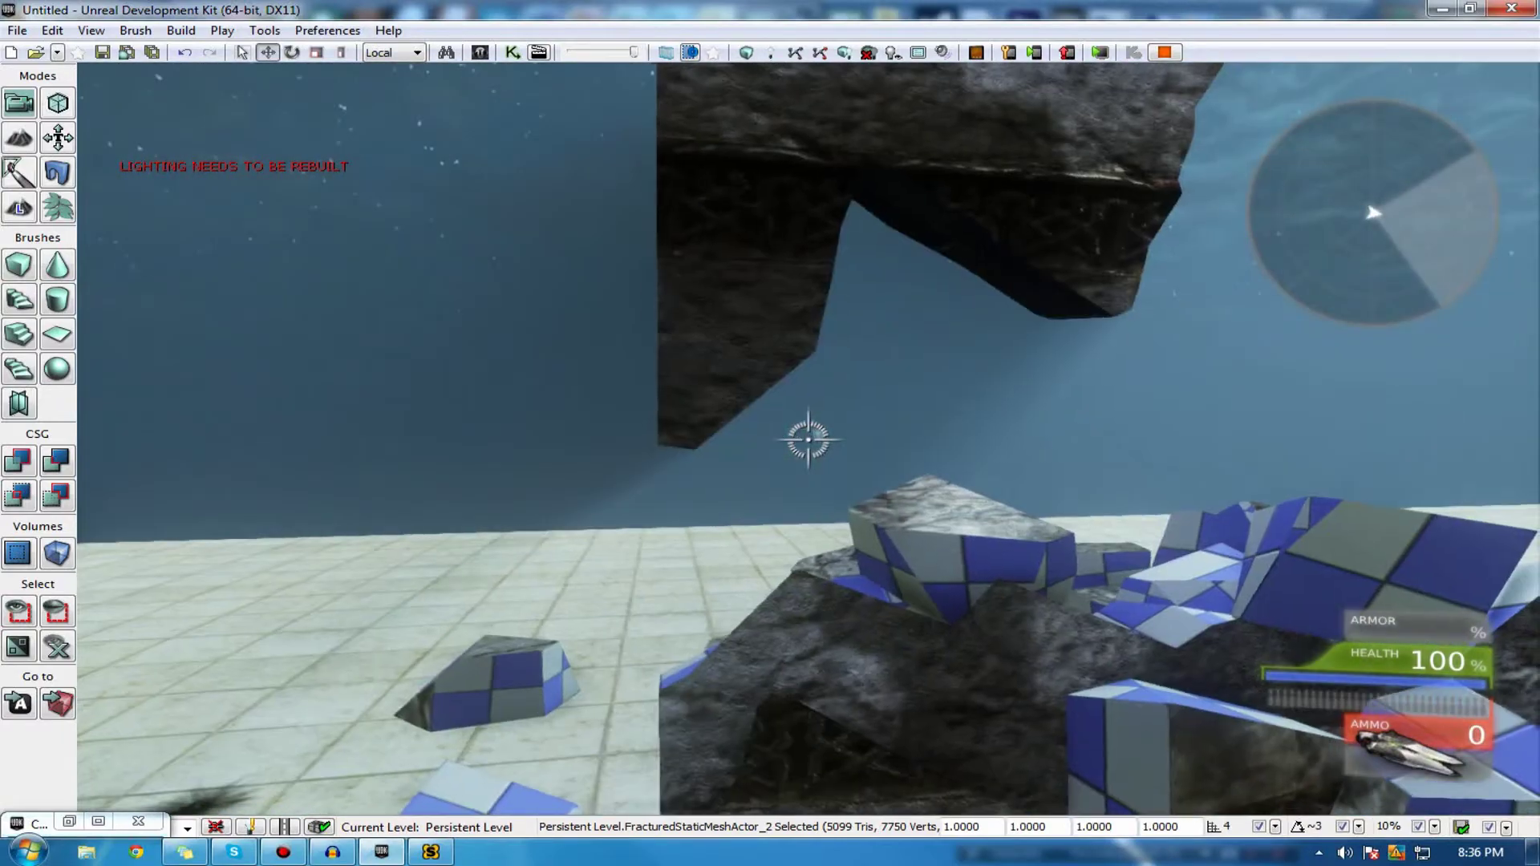
{"action": "scroll", "coordinate": [809, 439], "scroll_direction": "down", "scroll_amount": 1}
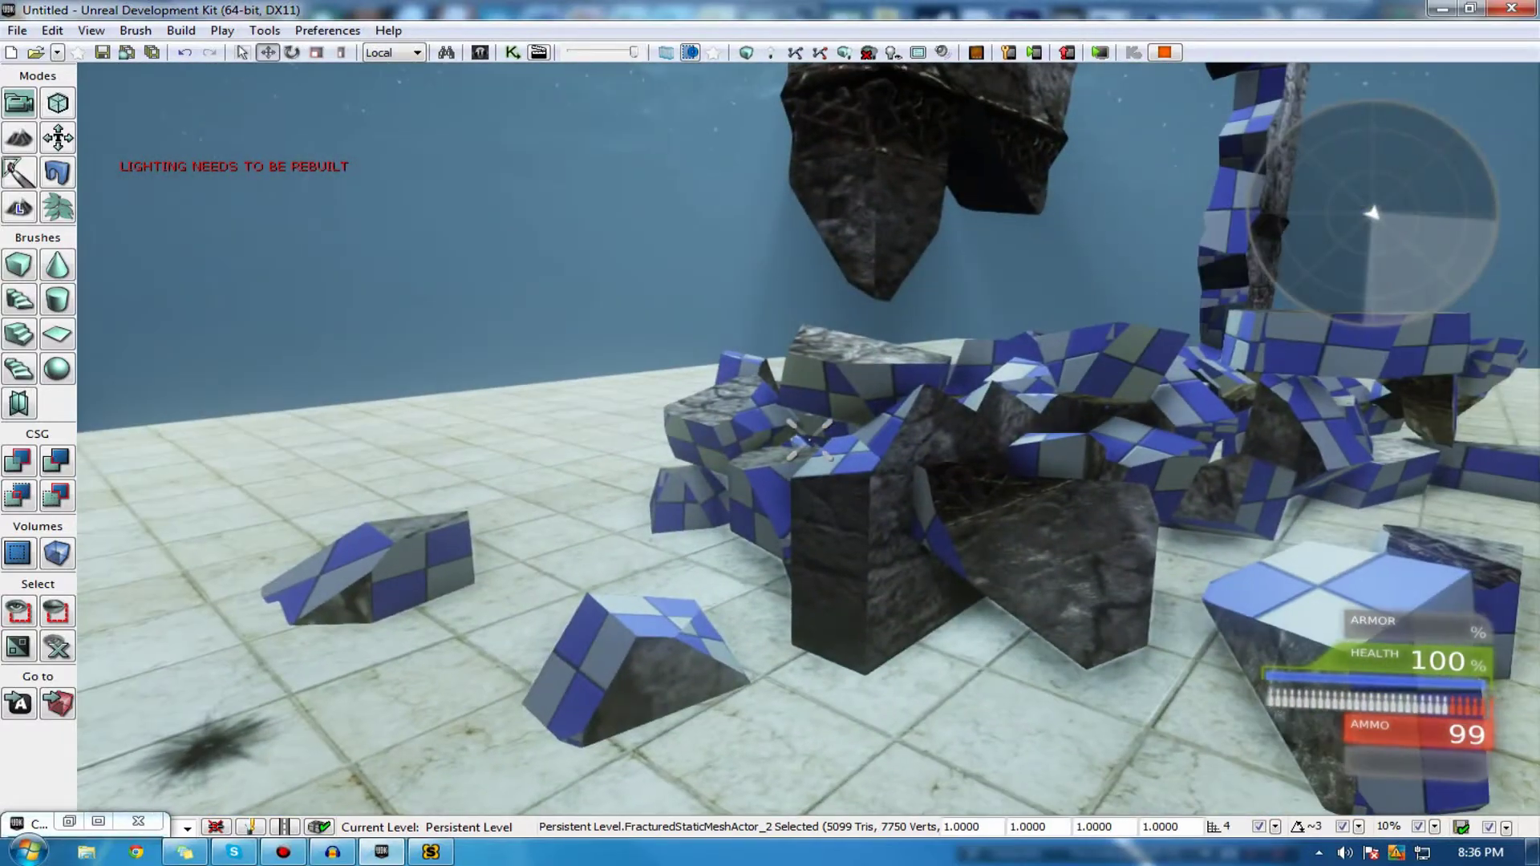
{"action": "key", "text": "Escape"}
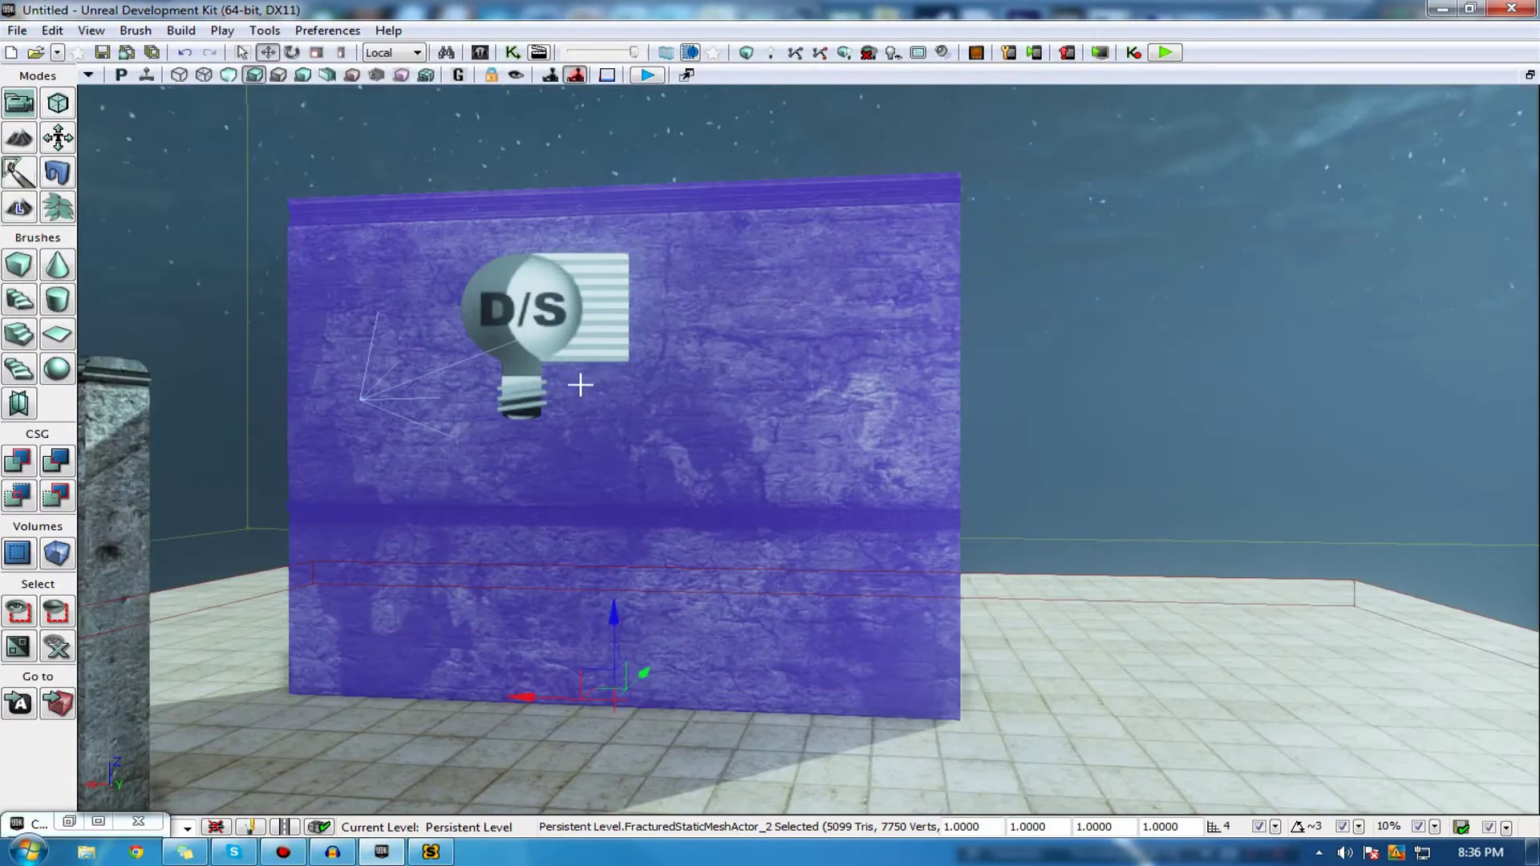
- Reopen S_NEC_Walls_SM_CAWall_STRc_FRACTURED2 in the Static Mesh Editor, expand Body Setup and locate the Dynamic Outside Material property
{"action": "double_click", "coordinate": [56, 826]}
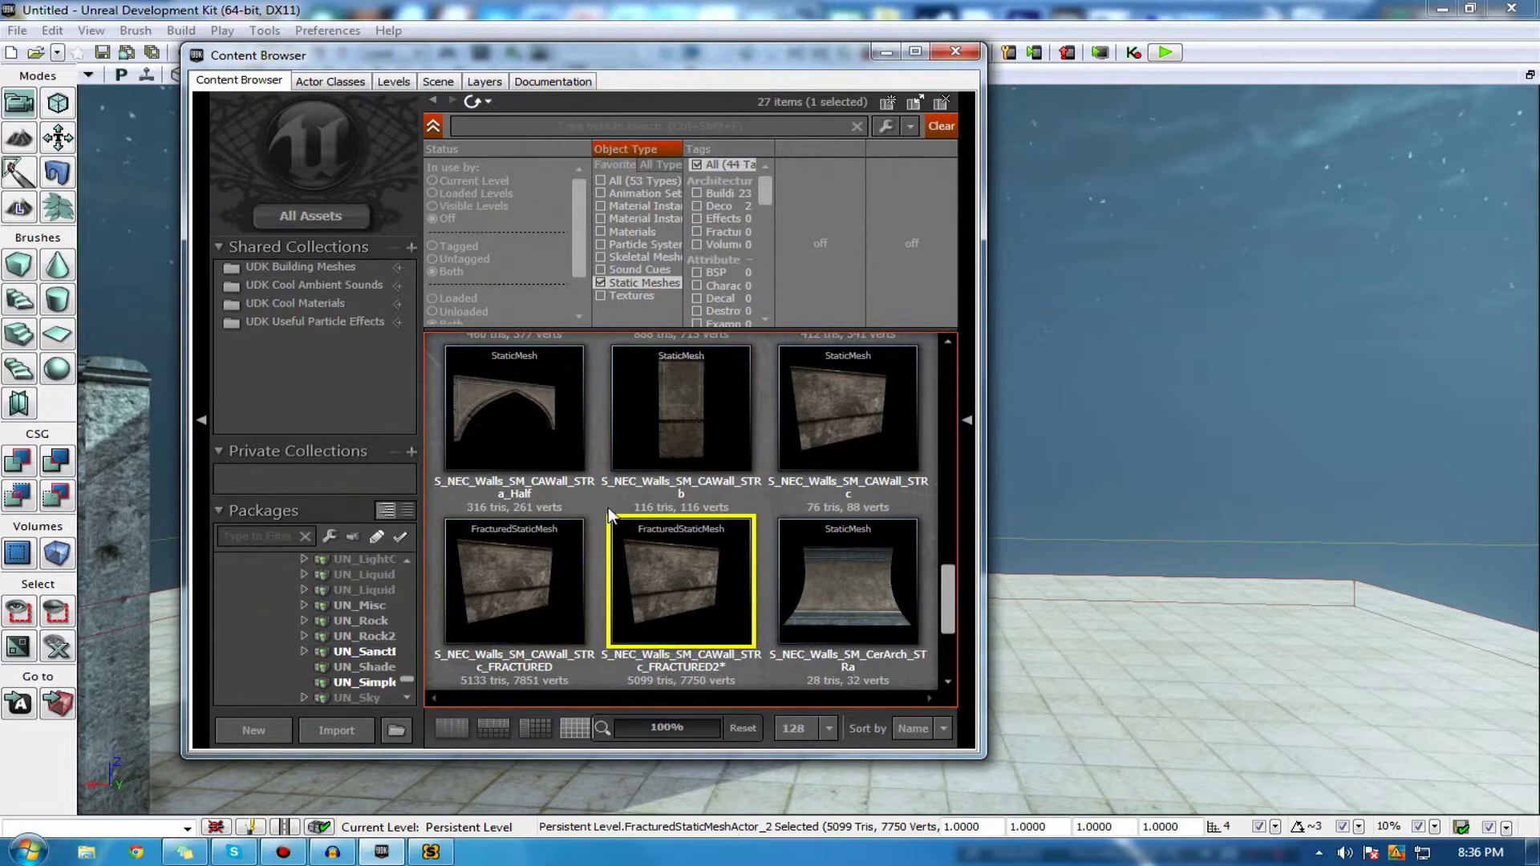
{"action": "double_click", "coordinate": [663, 552]}
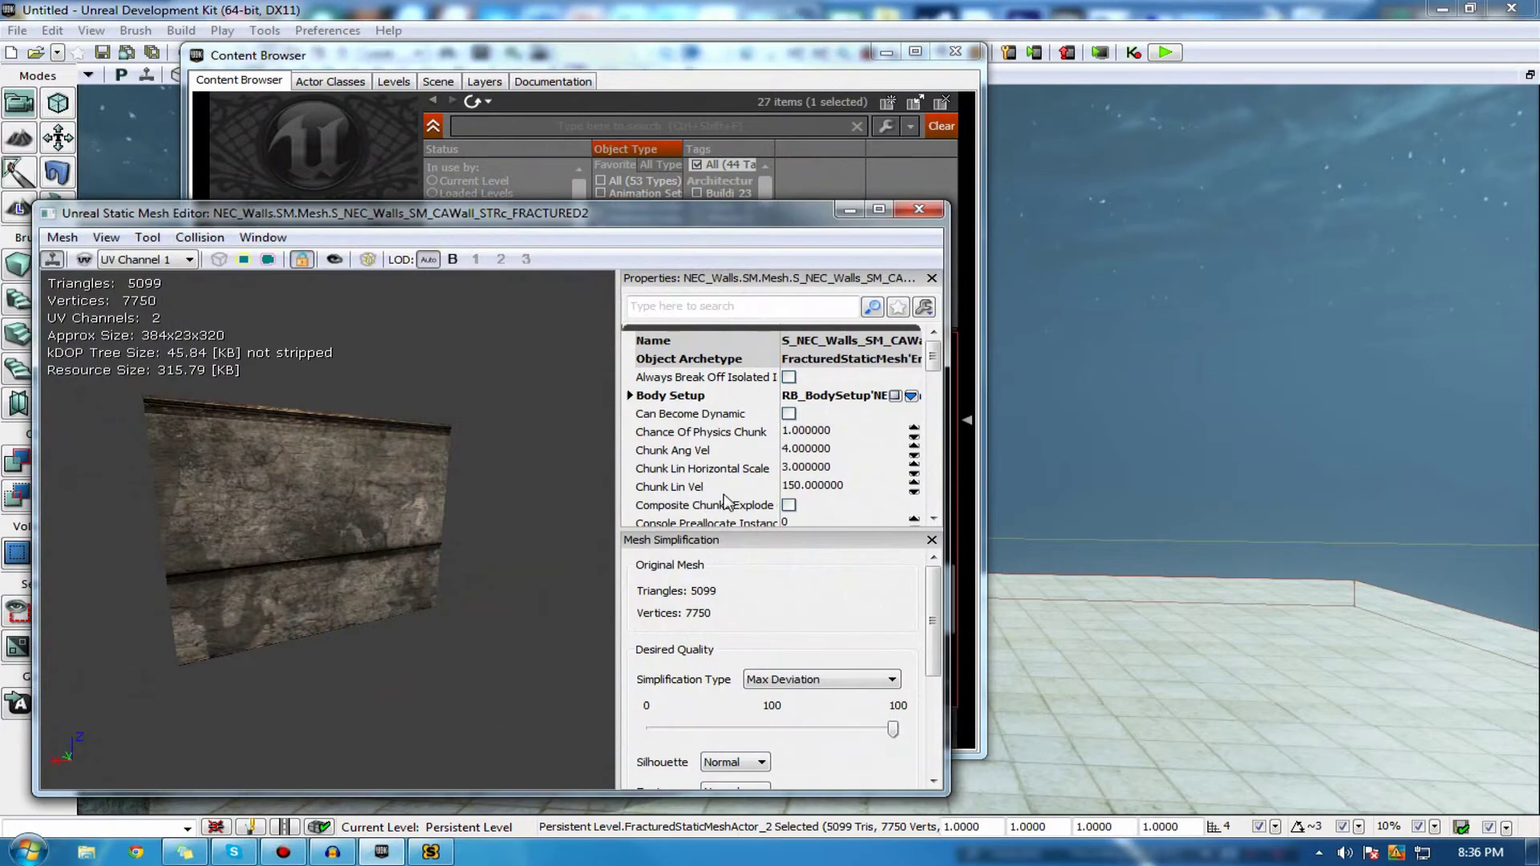
{"action": "double_click", "coordinate": [700, 398]}
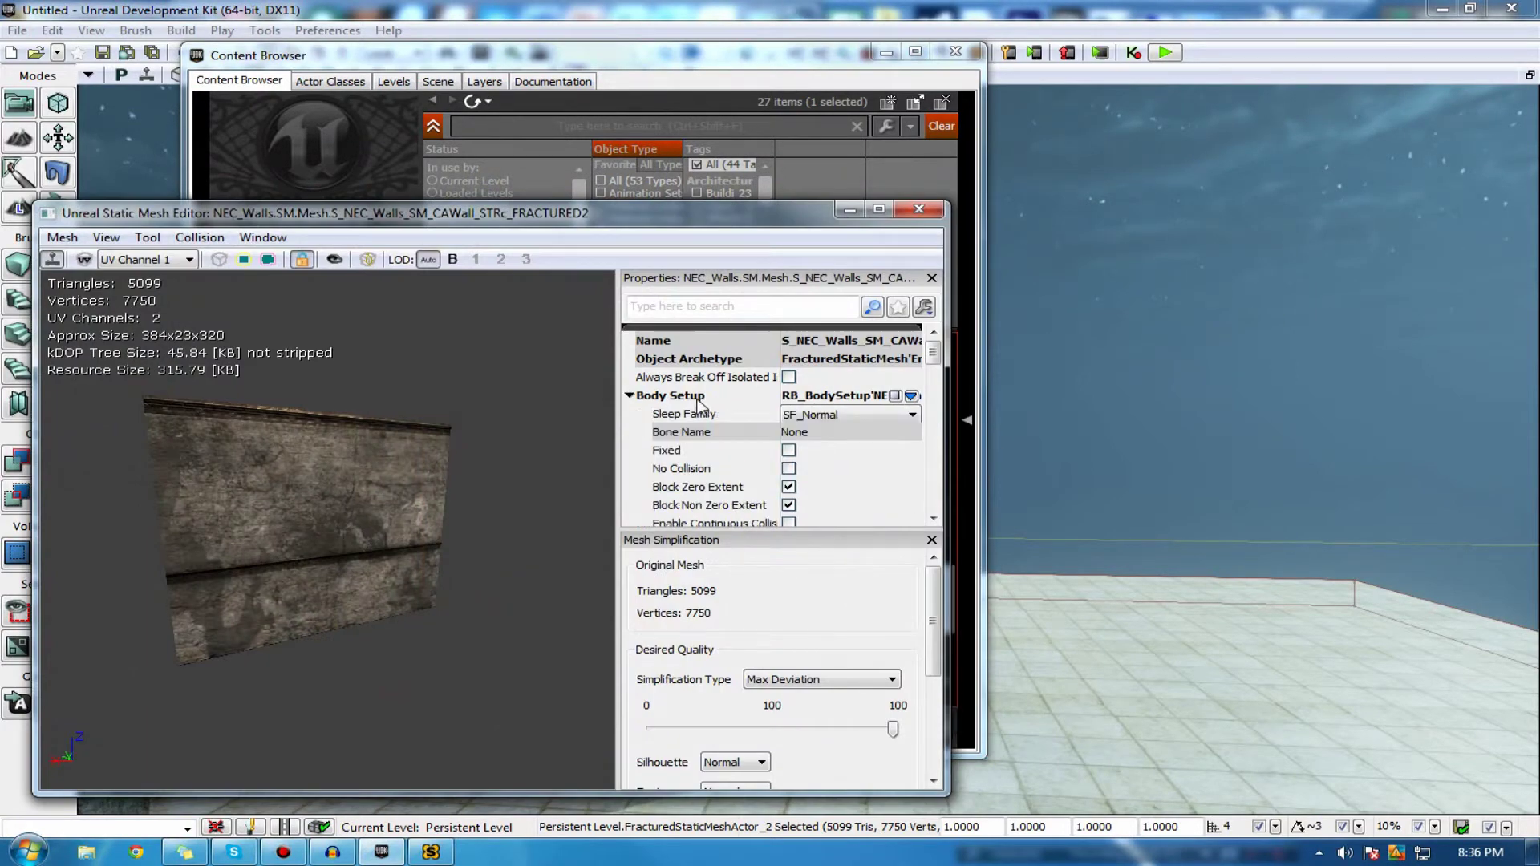
{"action": "scroll", "coordinate": [690, 417], "scroll_direction": "down", "scroll_amount": 2}
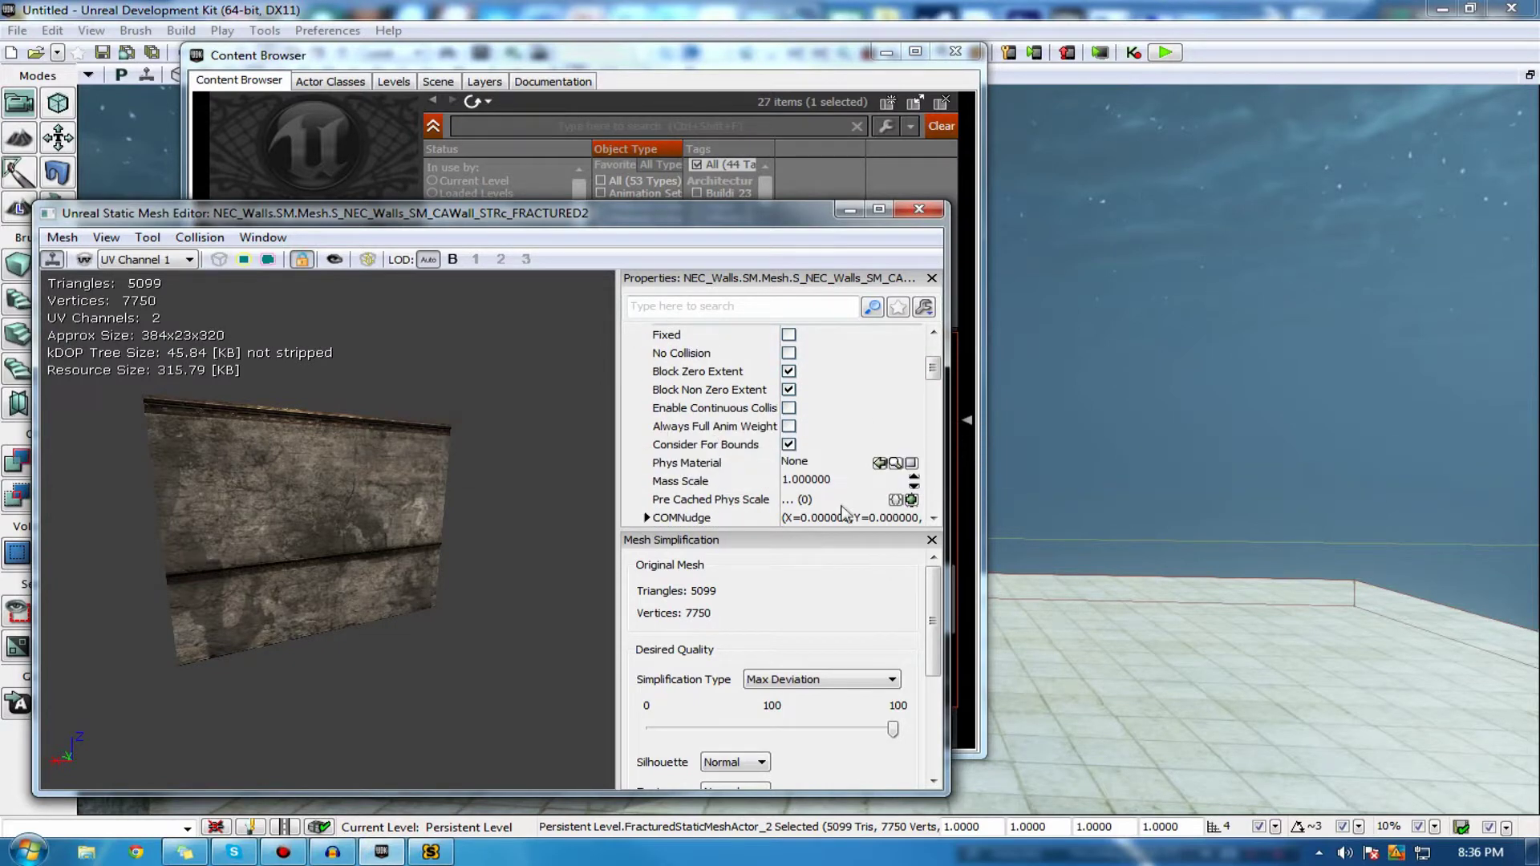
{"action": "scroll", "coordinate": [751, 476], "scroll_direction": "down", "scroll_amount": 2}
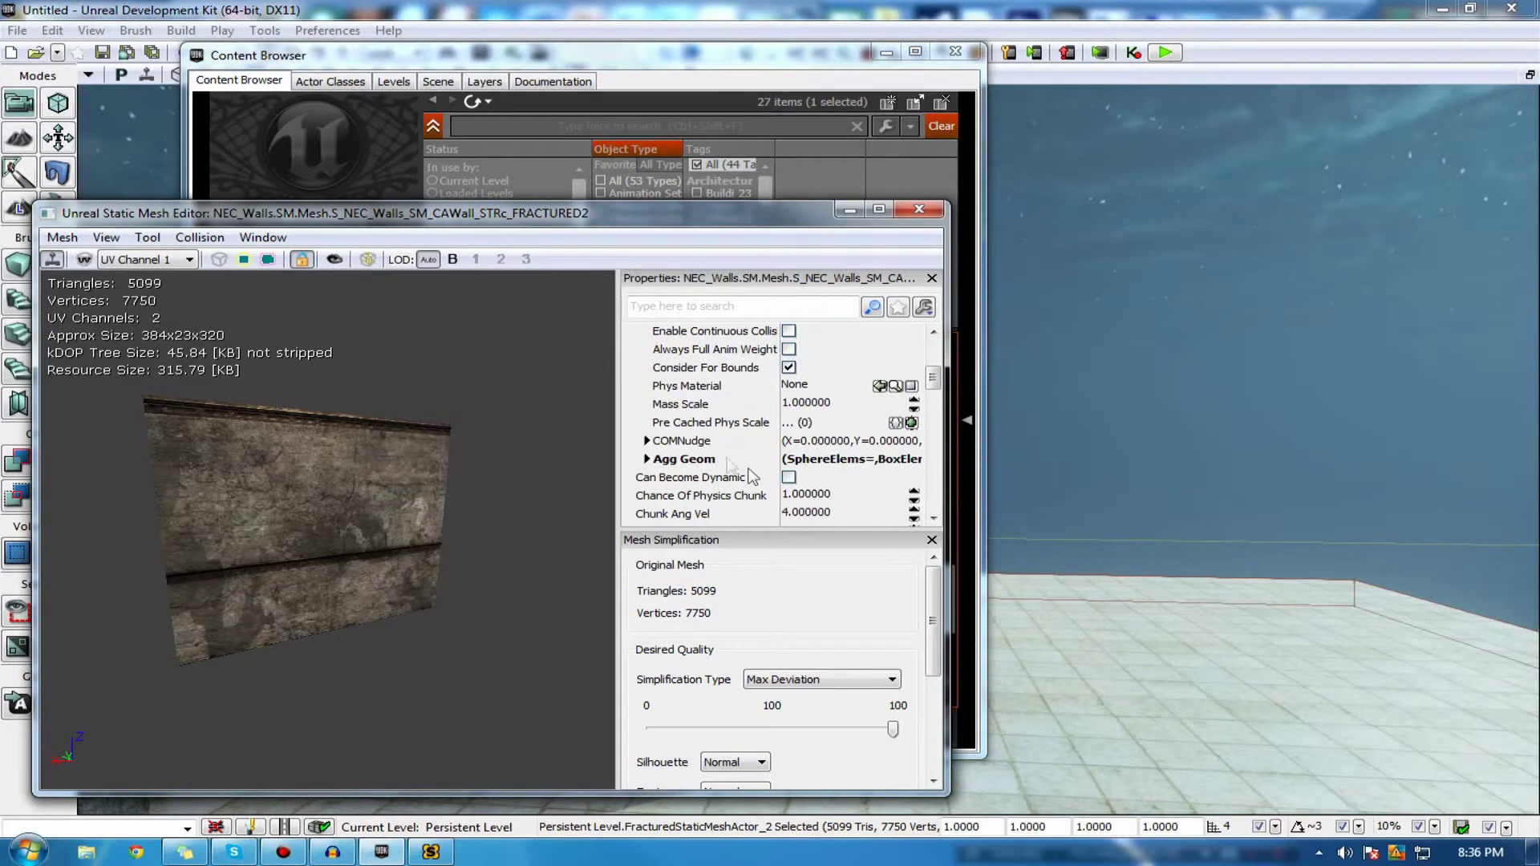
{"action": "scroll", "coordinate": [657, 455], "scroll_direction": "down", "scroll_amount": 3}
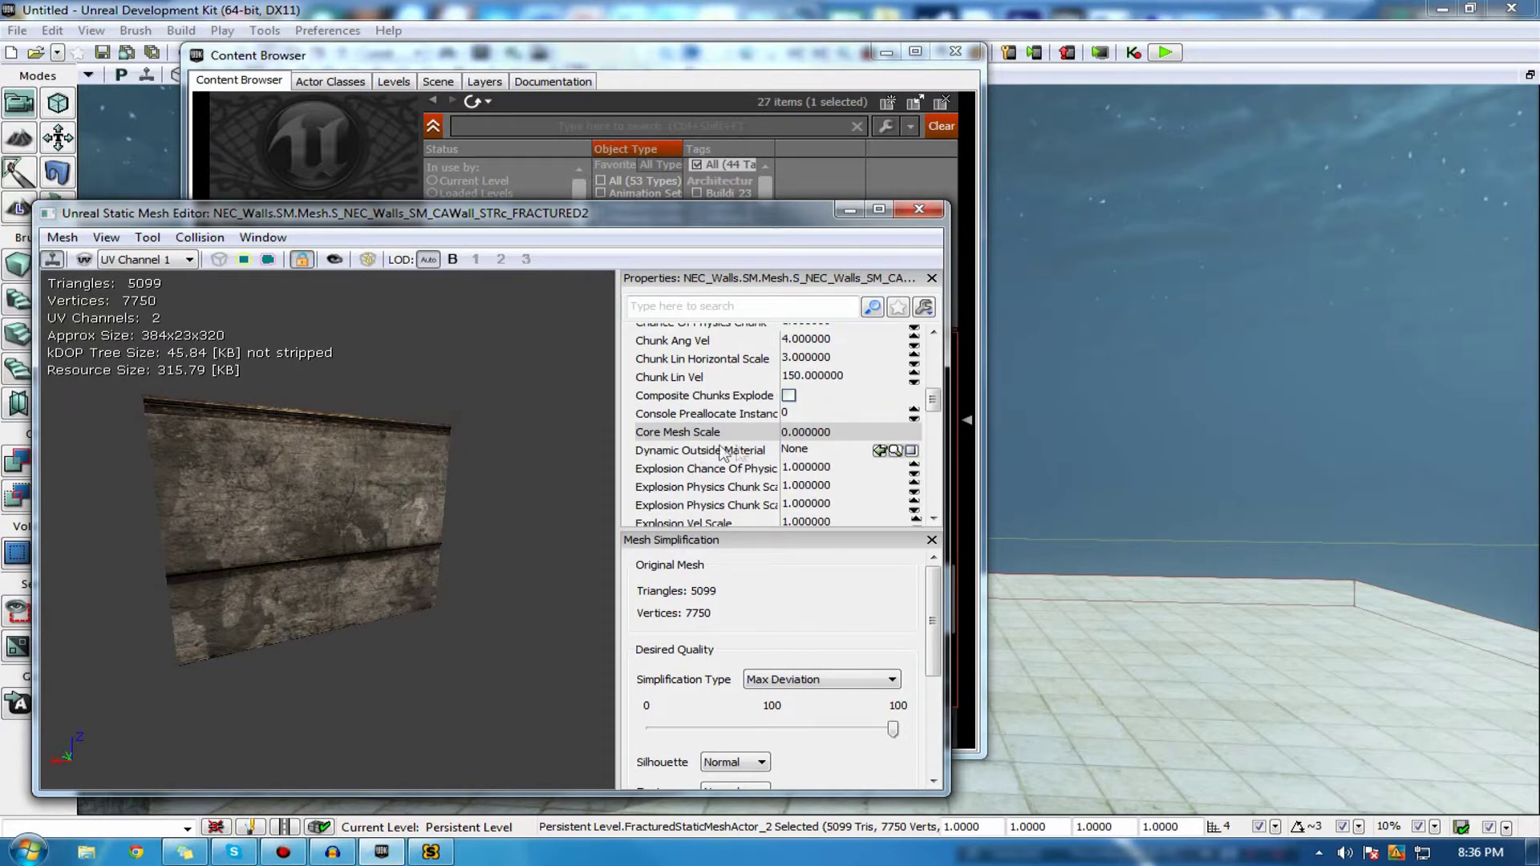
{"action": "scroll", "coordinate": [805, 453], "scroll_direction": "down", "scroll_amount": 1}
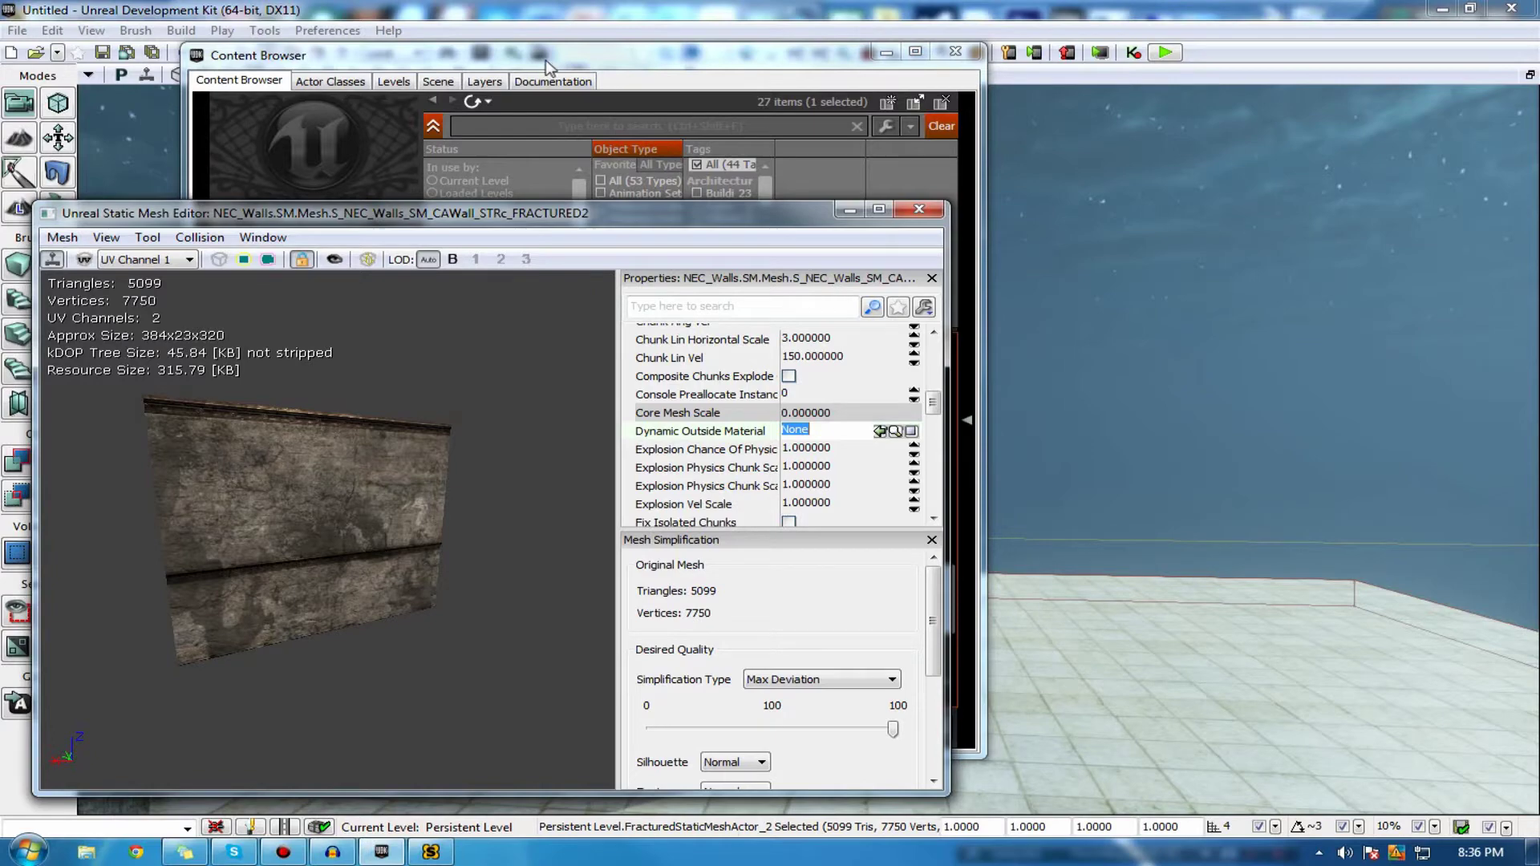
- Filter the Content Browser to only materials and search all assets for "wall"
{"action": "left_click_drag", "start_coordinate": [548, 66], "coordinate": [804, 91]}
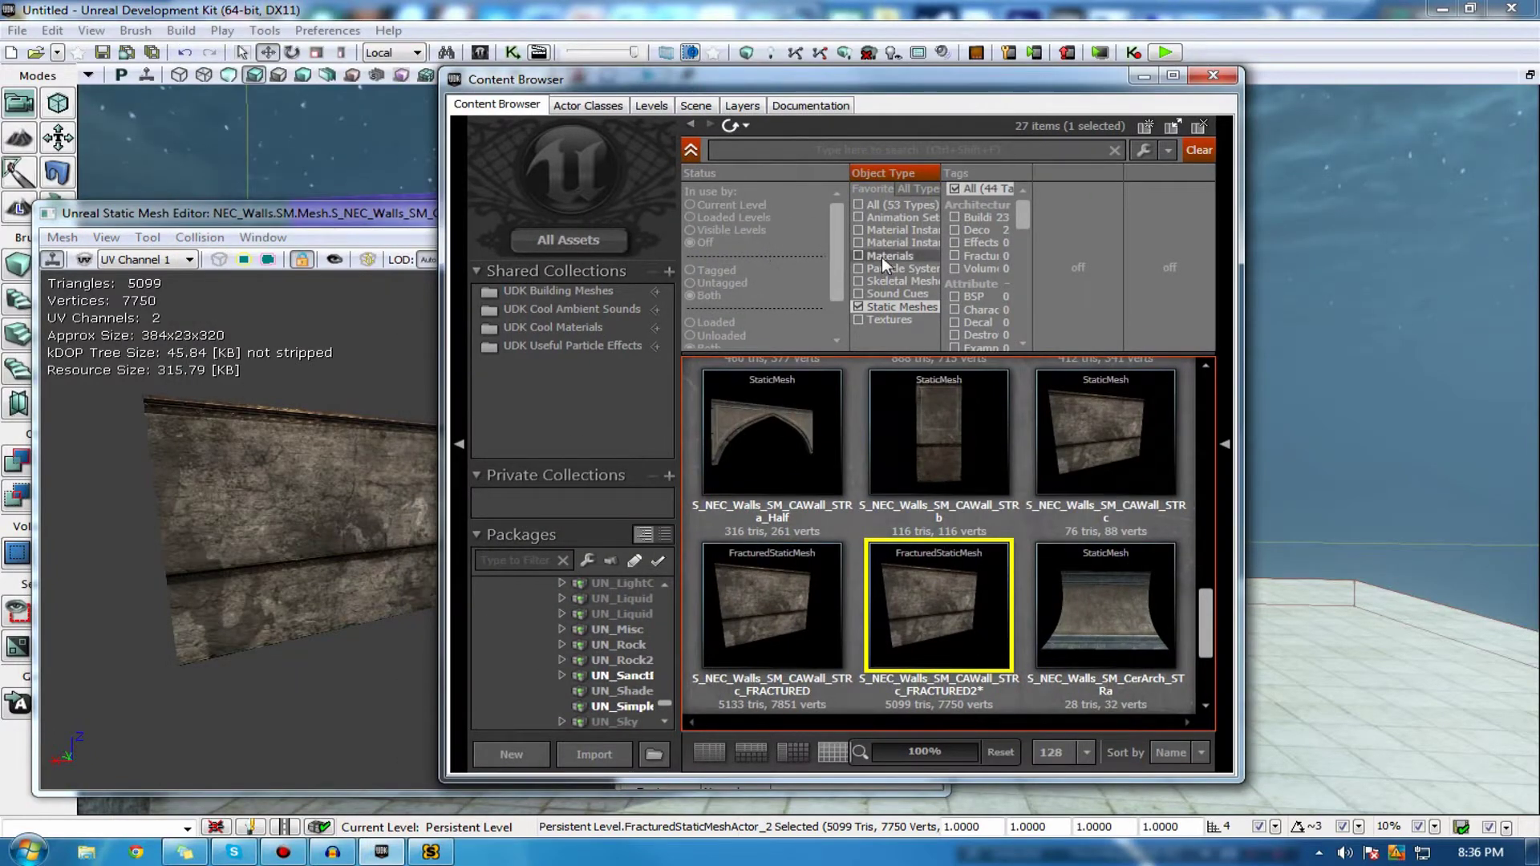
{"action": "left_click", "coordinate": [883, 259]}
{"action": "left_click", "coordinate": [772, 143]}
{"action": "type", "text": "wall"}
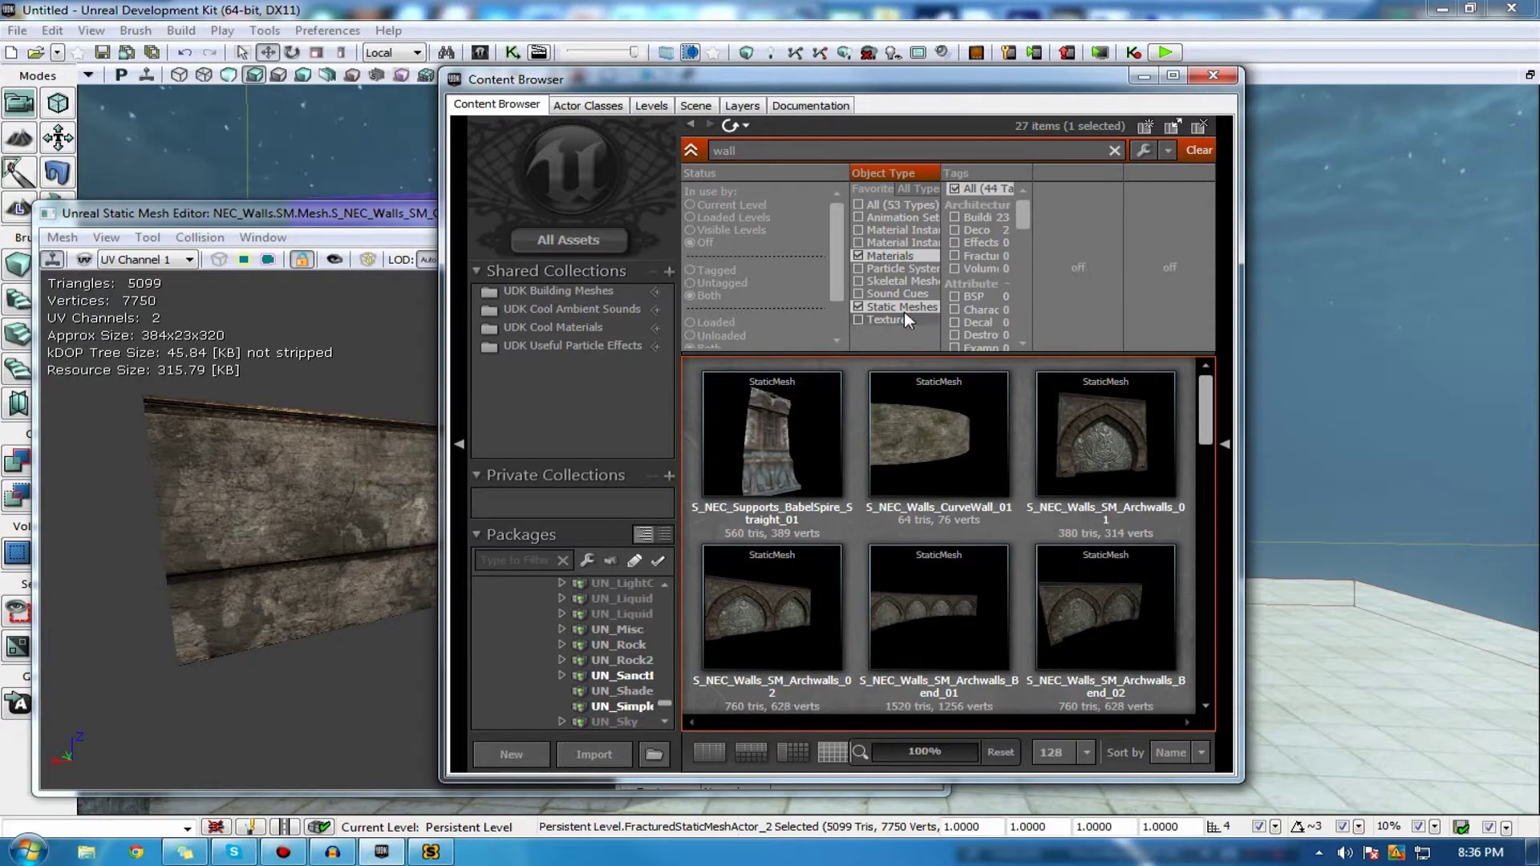
{"action": "left_click", "coordinate": [904, 308]}
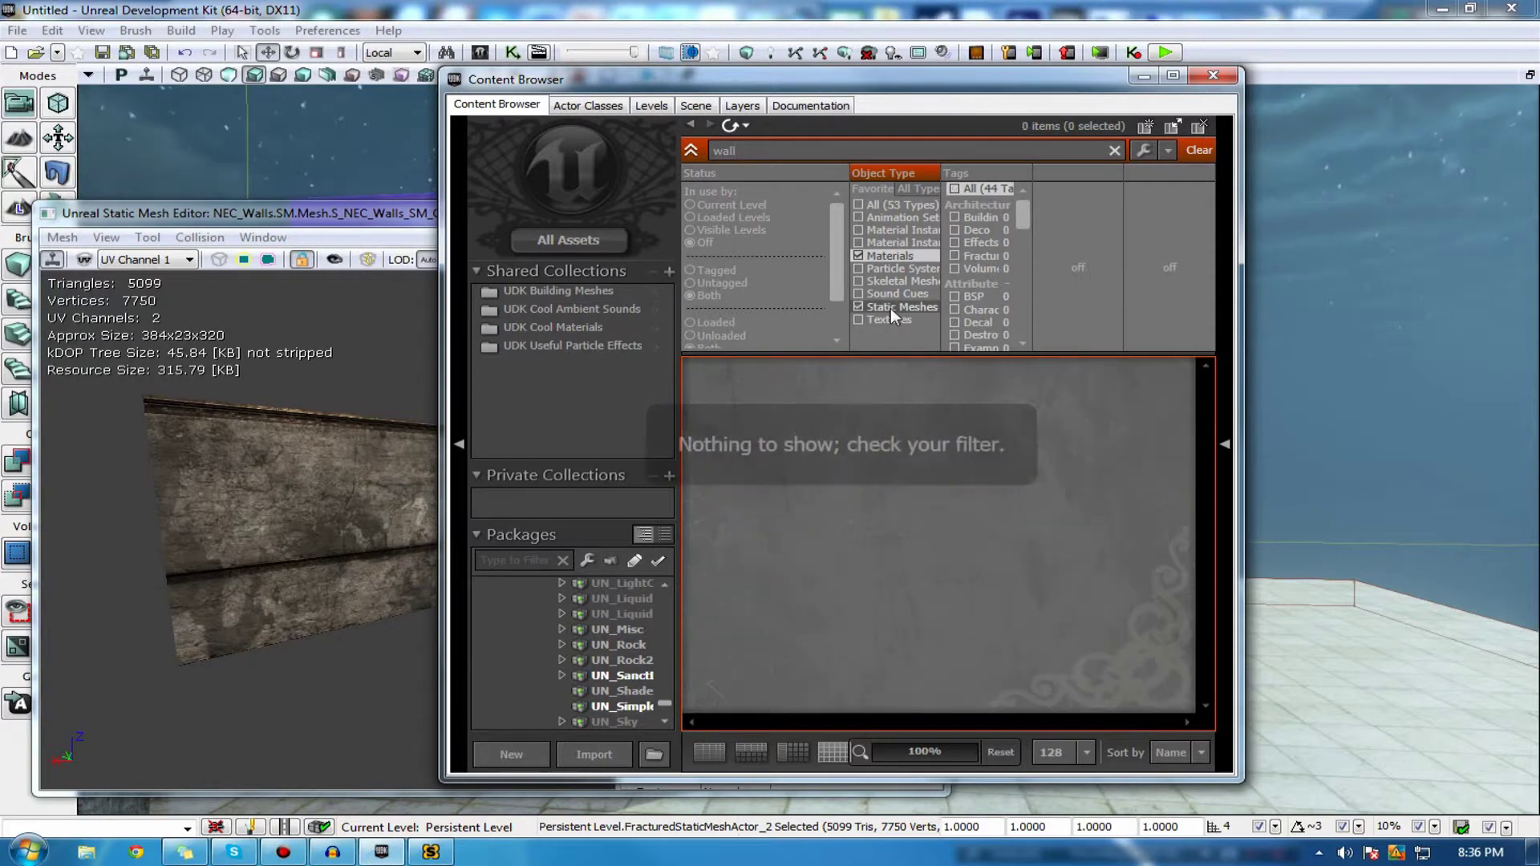
{"action": "left_click", "coordinate": [579, 239]}
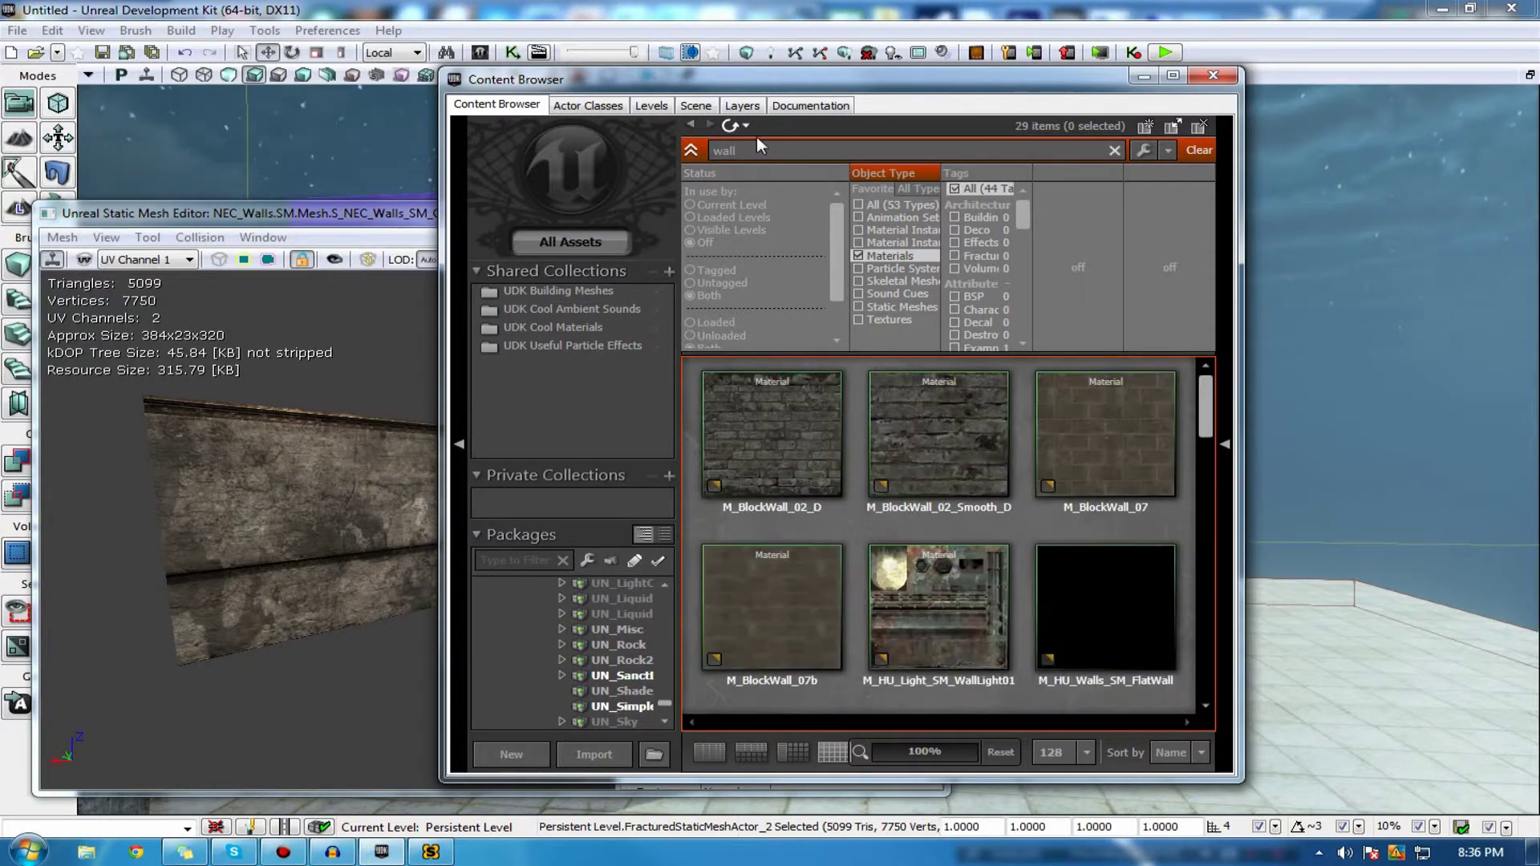
- Assign the M_BlockWall_07b material to the fractured wall's Dynamic Outside Material
{"action": "left_click", "coordinate": [836, 424]}
{"action": "left_click", "coordinate": [758, 594]}
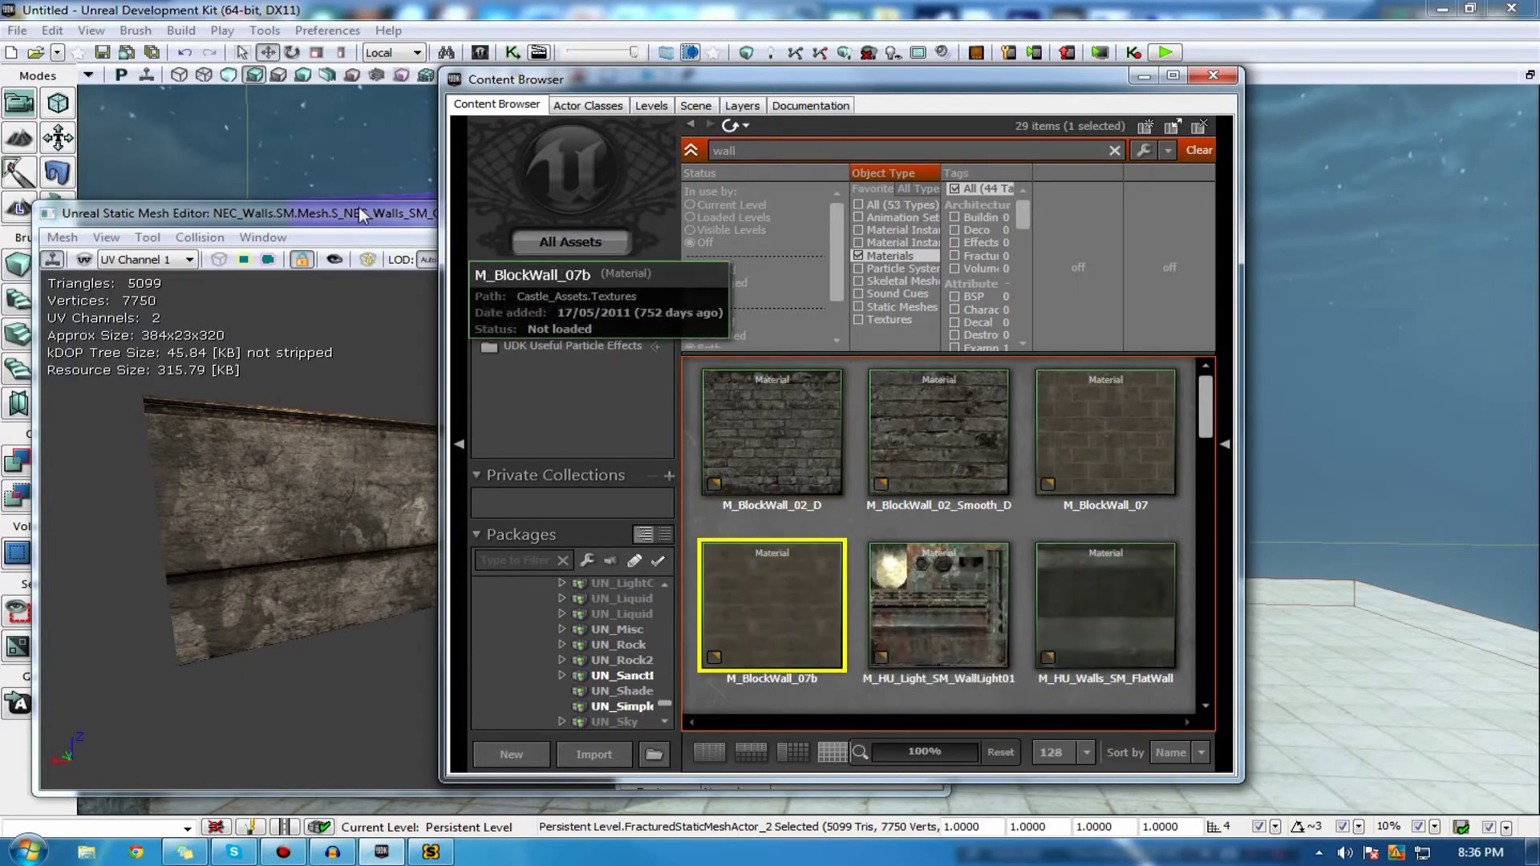
{"action": "left_click_drag", "start_coordinate": [365, 220], "coordinate": [295, 220]}
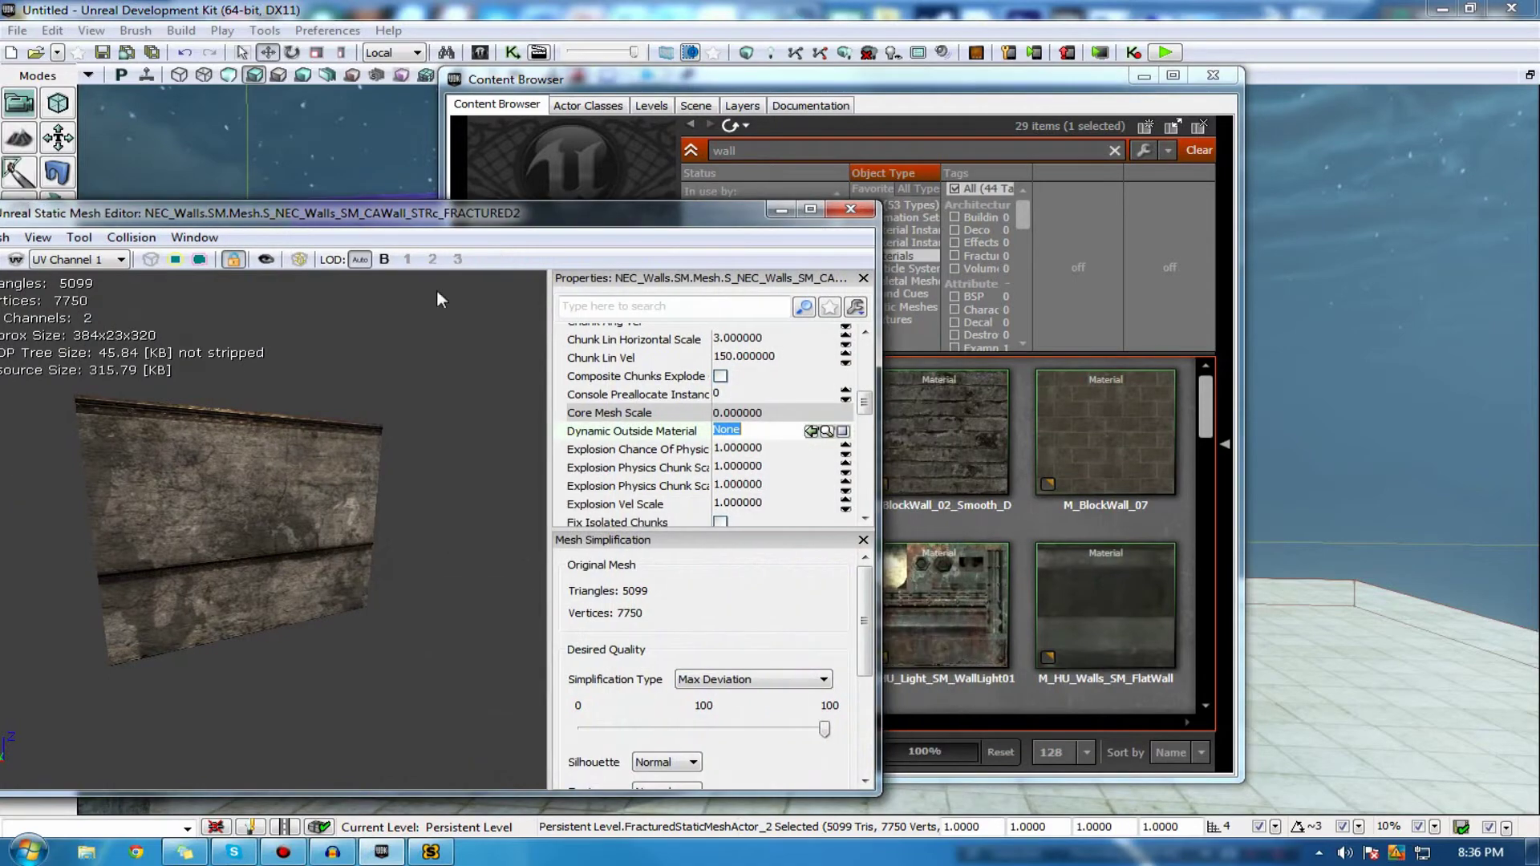
{"action": "left_click", "coordinate": [810, 431]}
- Move the Content Browser and mesh editor windows aside, play-test the level by shooting the wall, and end the test
{"action": "left_click", "coordinate": [1067, 105]}
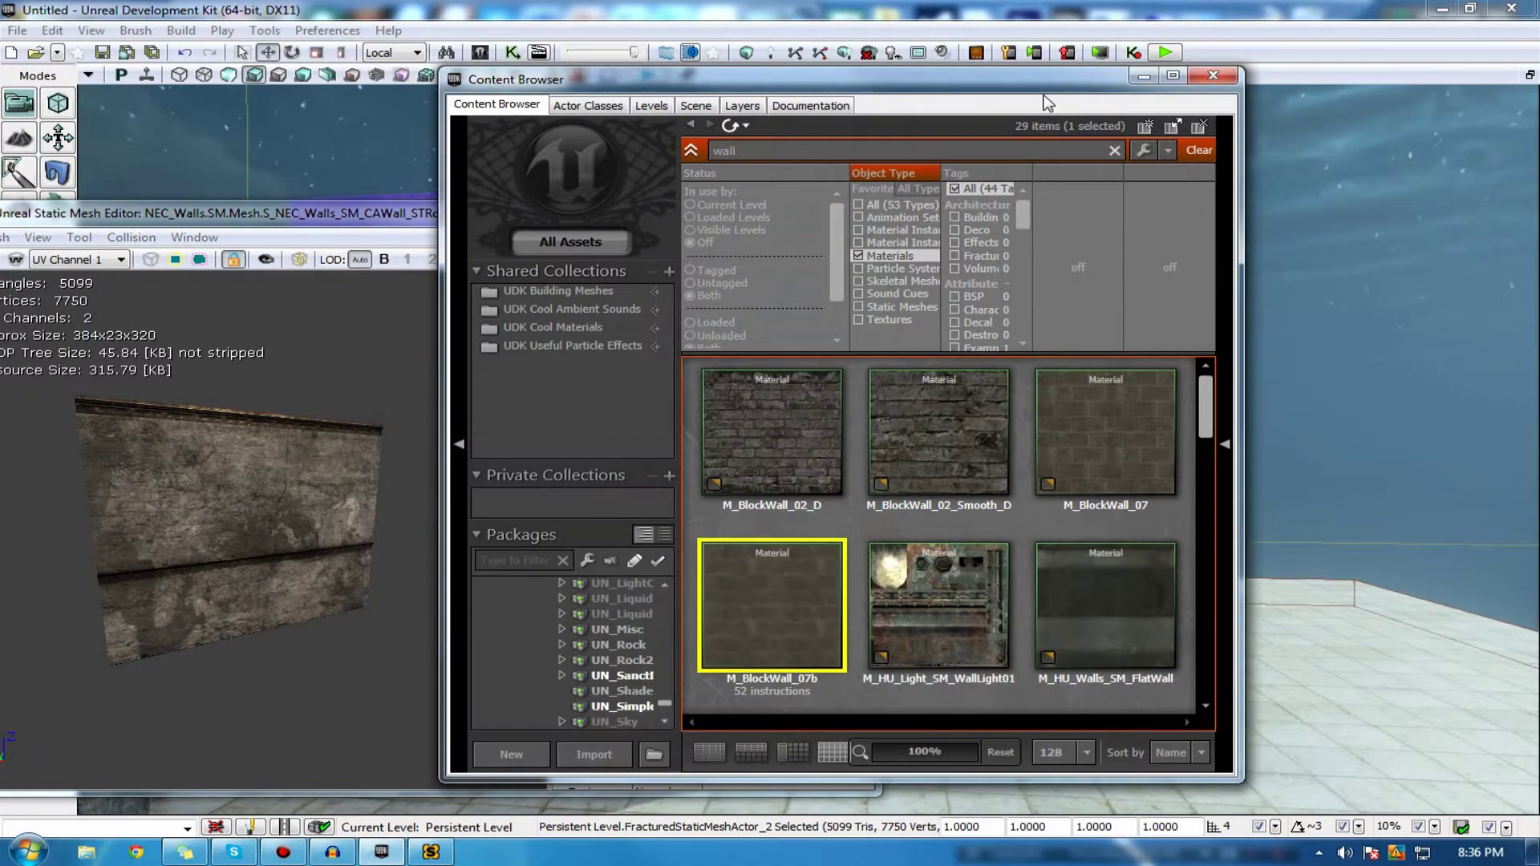
{"action": "left_click_drag", "start_coordinate": [1107, 81], "coordinate": [1539, 289]}
{"action": "left_click_drag", "start_coordinate": [671, 215], "coordinate": [1539, 269]}
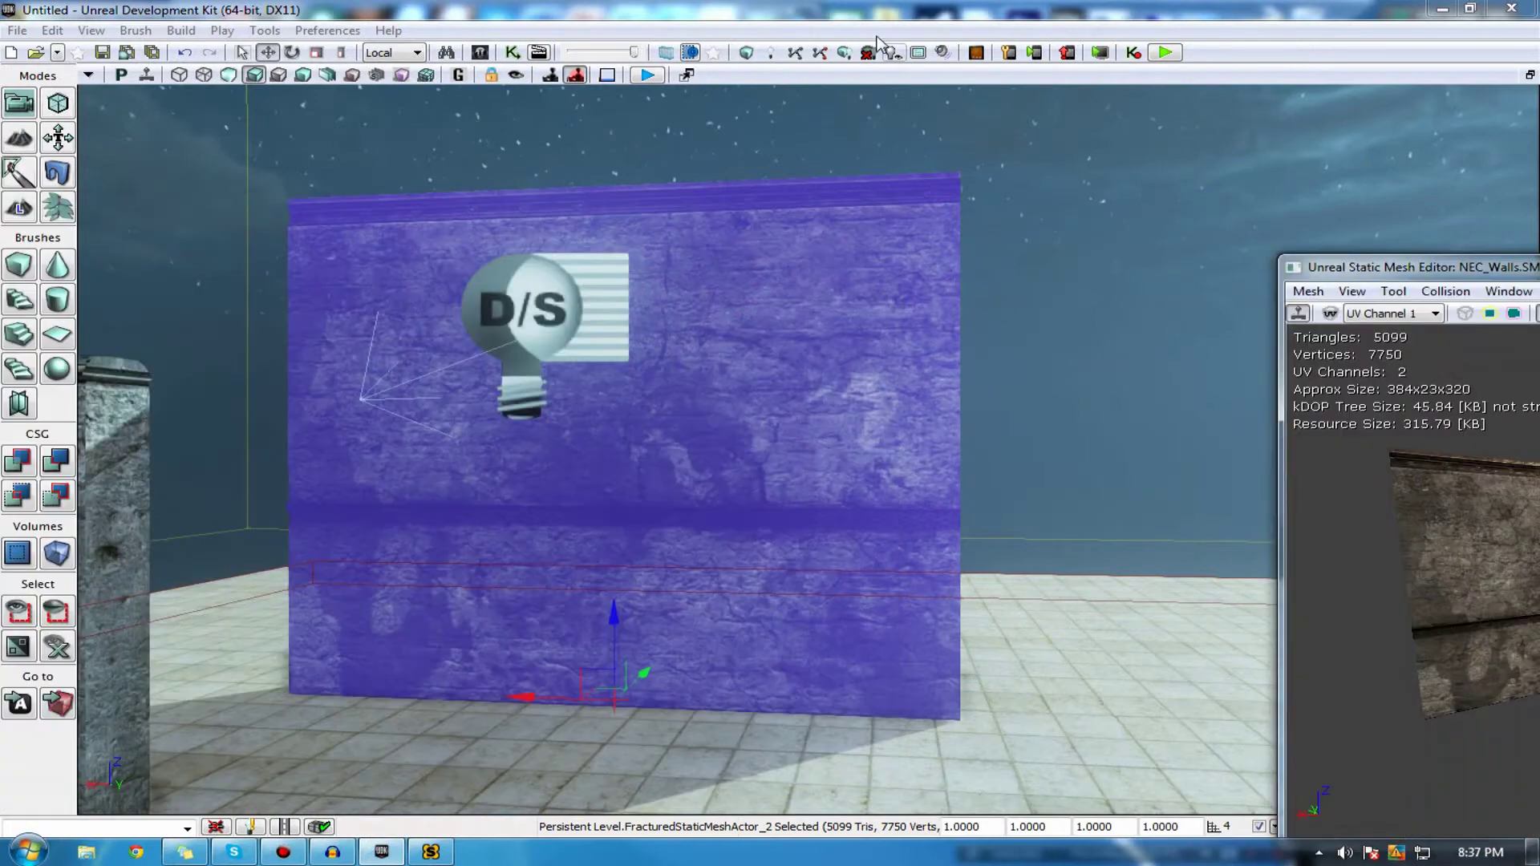
{"action": "left_click", "coordinate": [649, 75]}
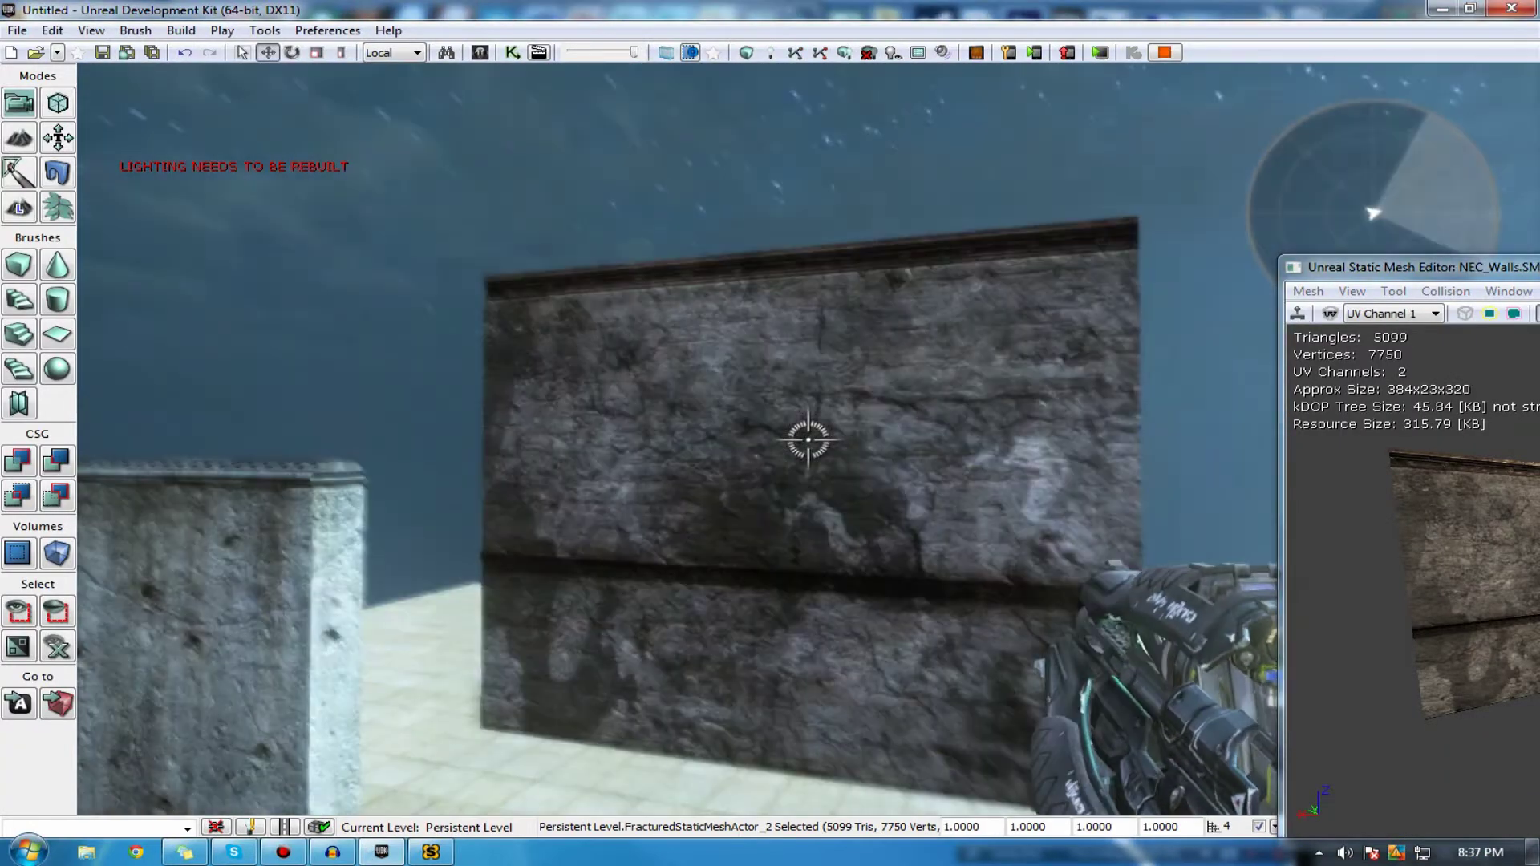
{"action": "left_click", "coordinate": [809, 440]}
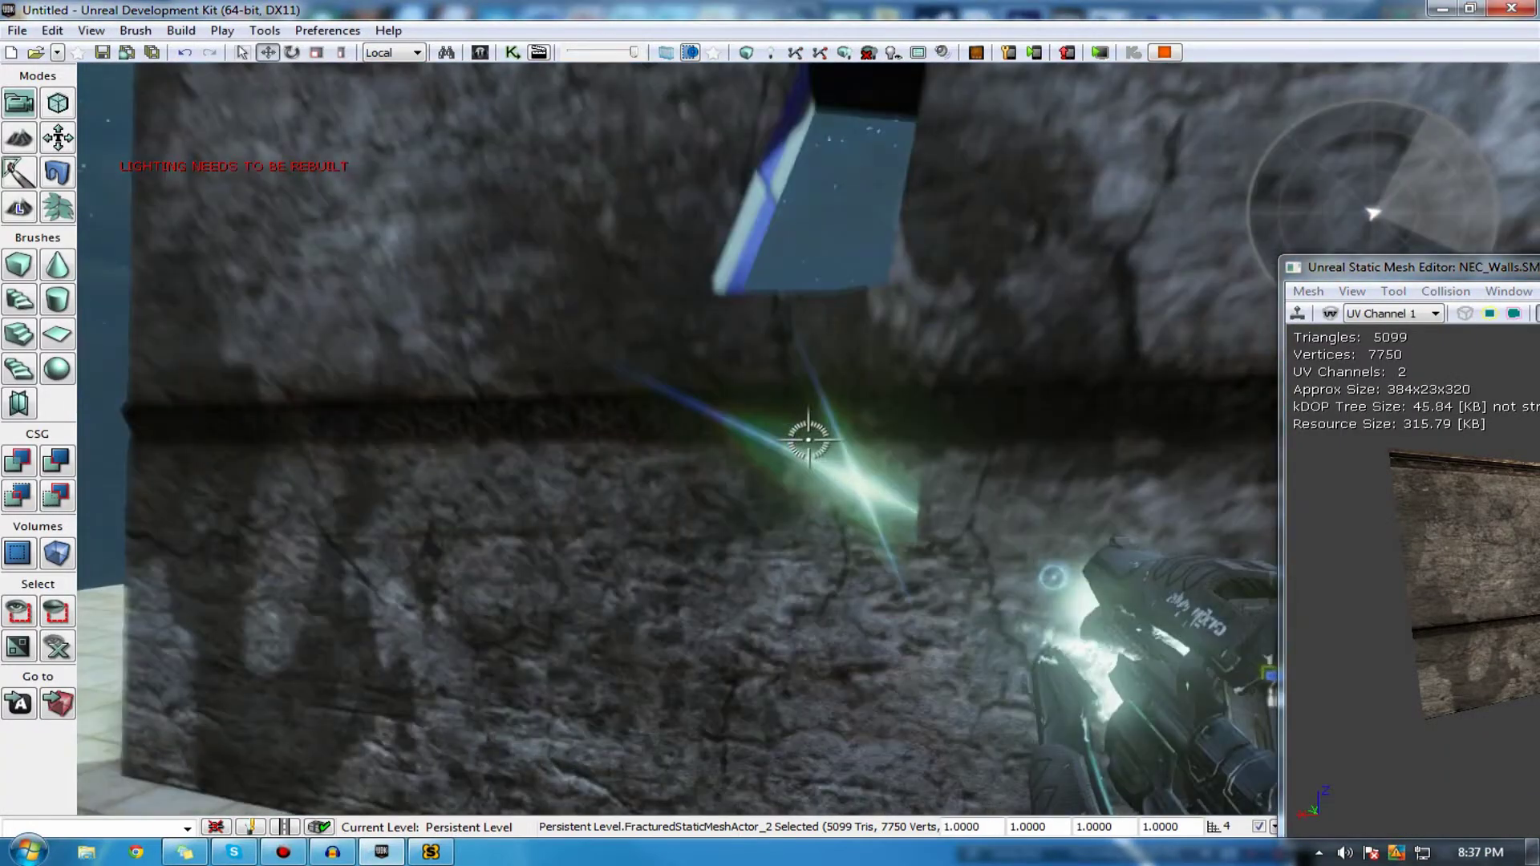
{"action": "key", "text": "Escape"}
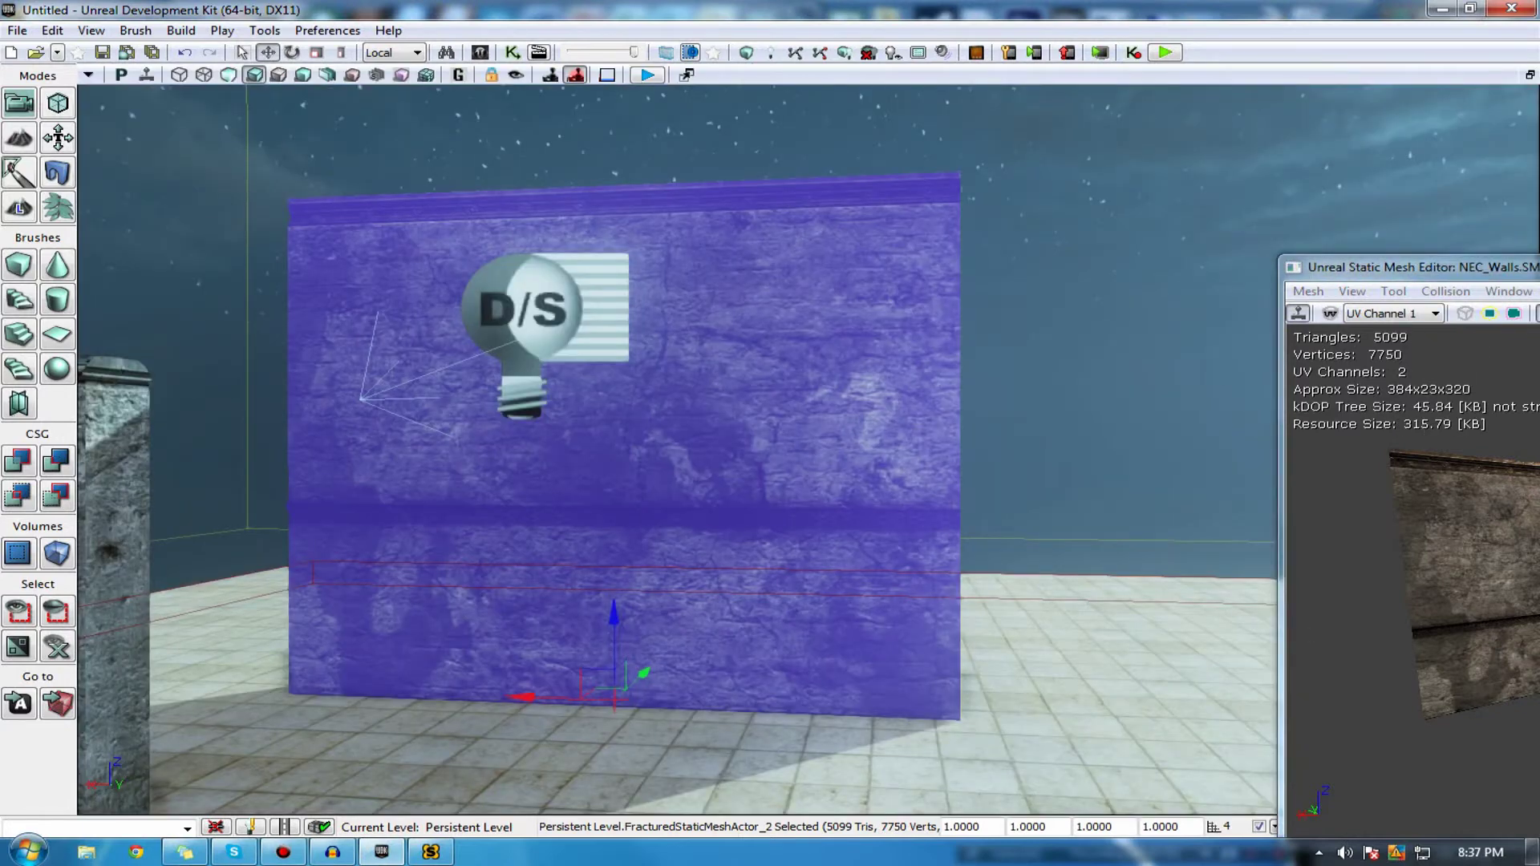
- Bring the mesh editor back into view and add an empty entry to the wall's Fragment Destroy Effects
{"action": "left_click_drag", "start_coordinate": [1404, 267], "coordinate": [696, 172]}
{"action": "scroll", "coordinate": [878, 452], "scroll_direction": "down", "scroll_amount": 3}
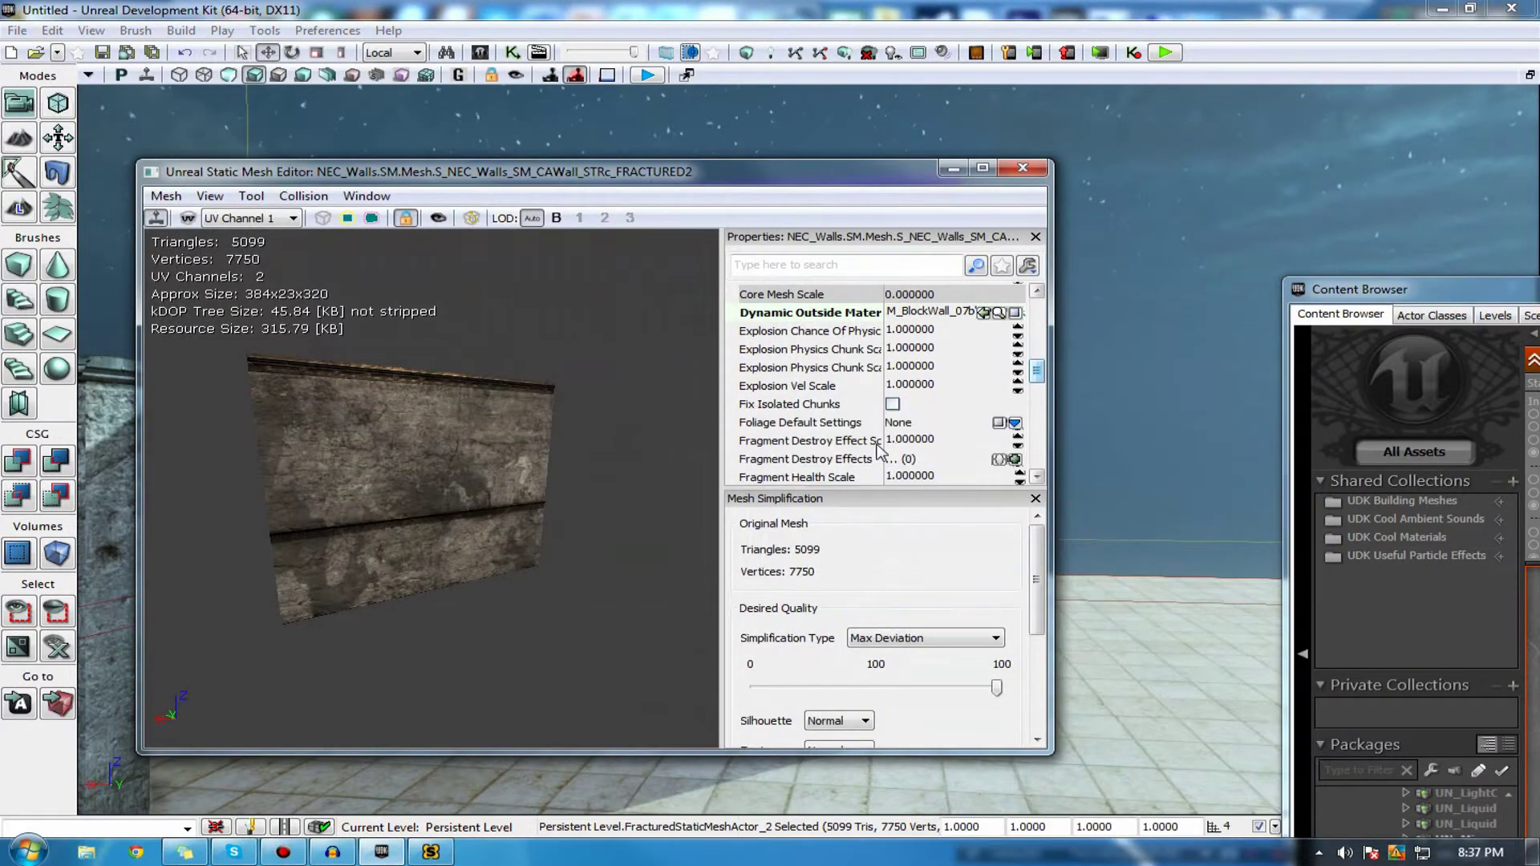
{"action": "scroll", "coordinate": [878, 452], "scroll_direction": "down", "scroll_amount": 2}
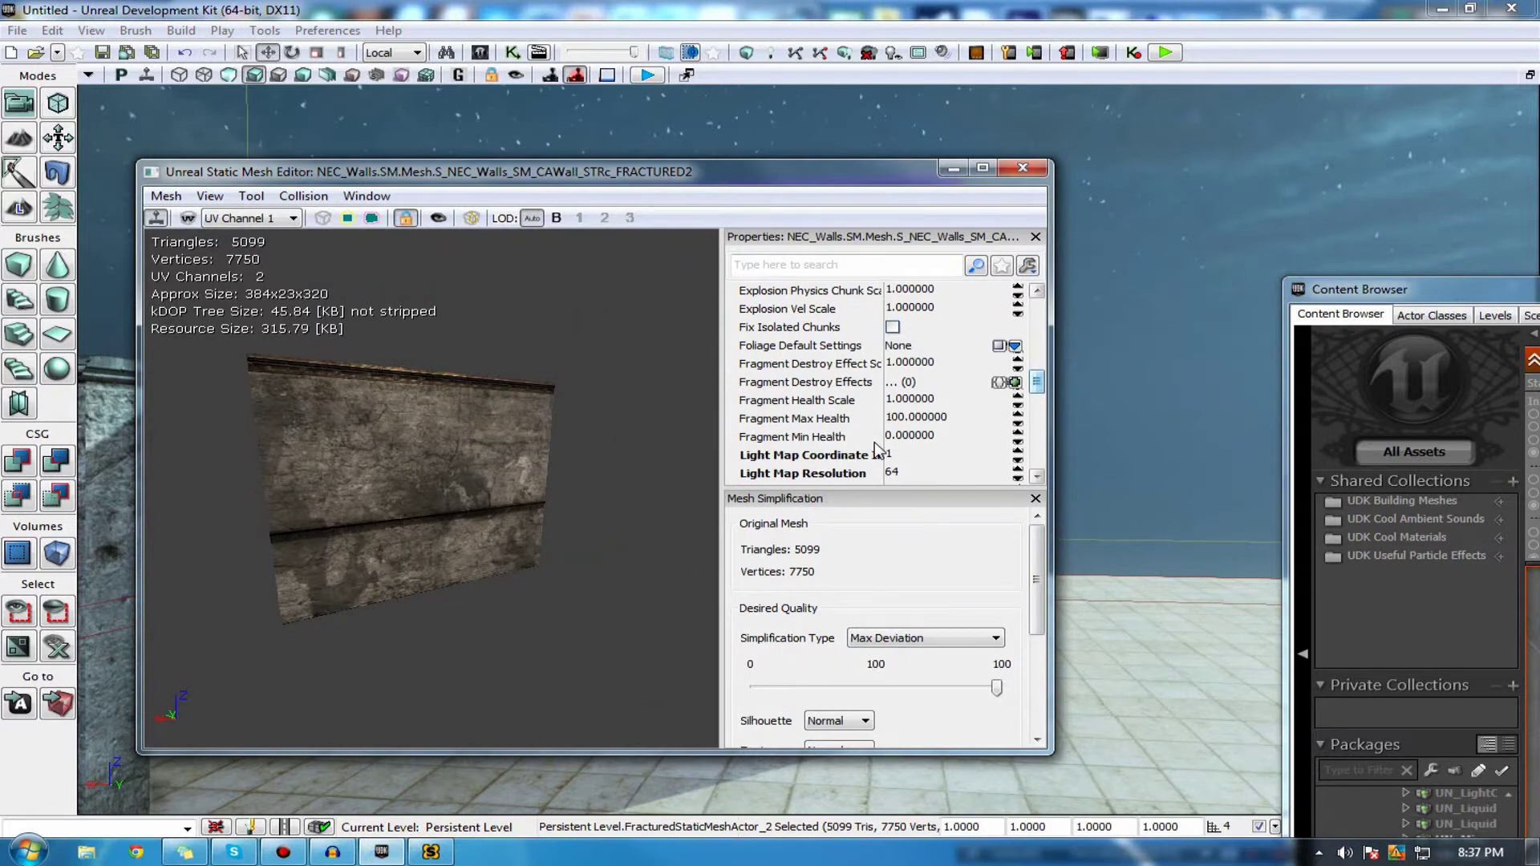
{"action": "scroll", "coordinate": [877, 451], "scroll_direction": "down", "scroll_amount": 3}
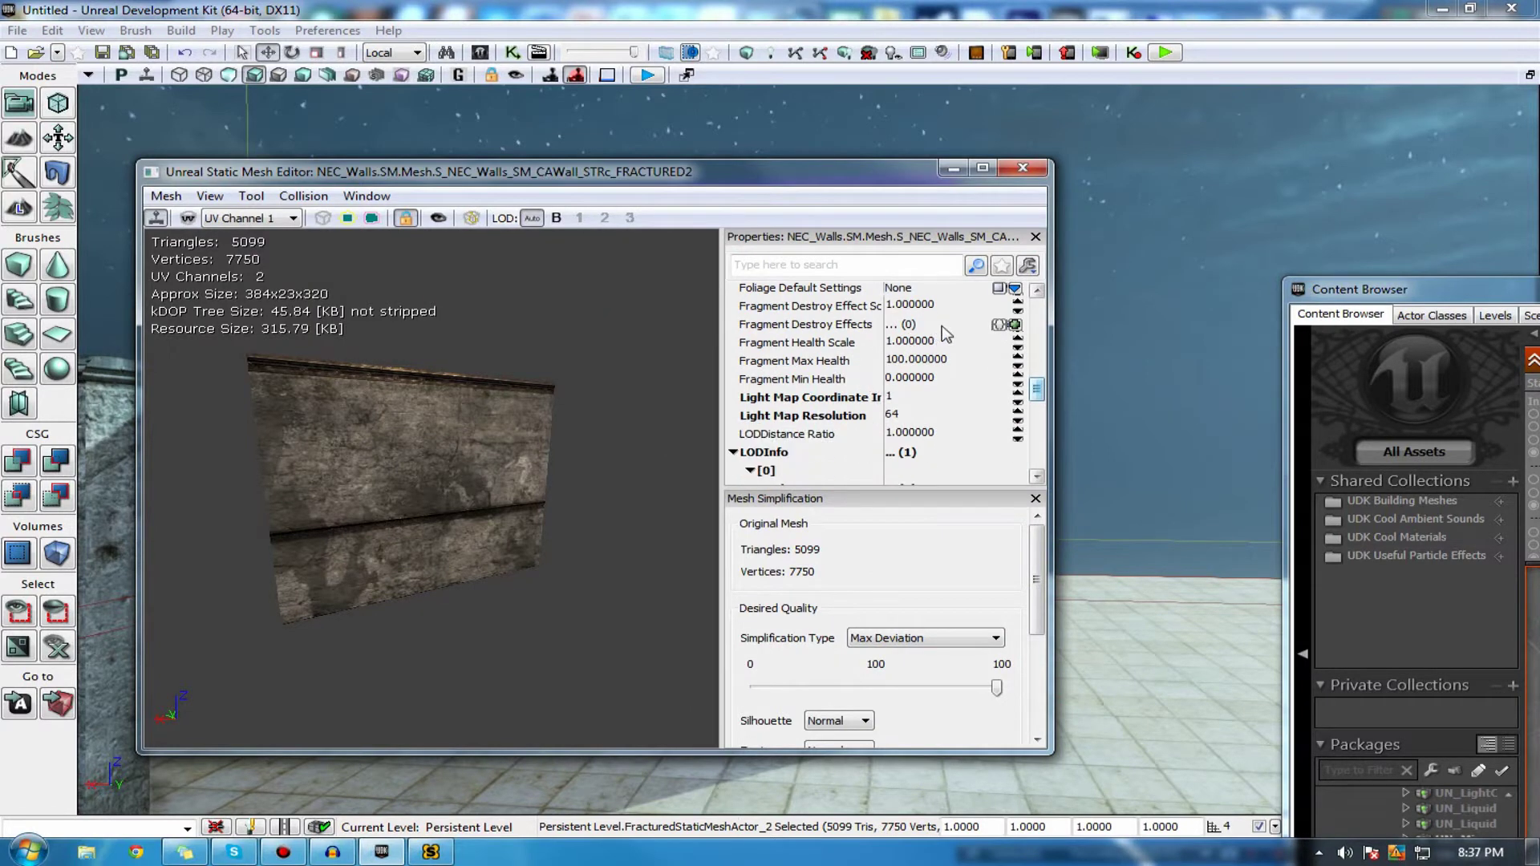
{"action": "scroll", "coordinate": [946, 333], "scroll_direction": "up", "scroll_amount": 3}
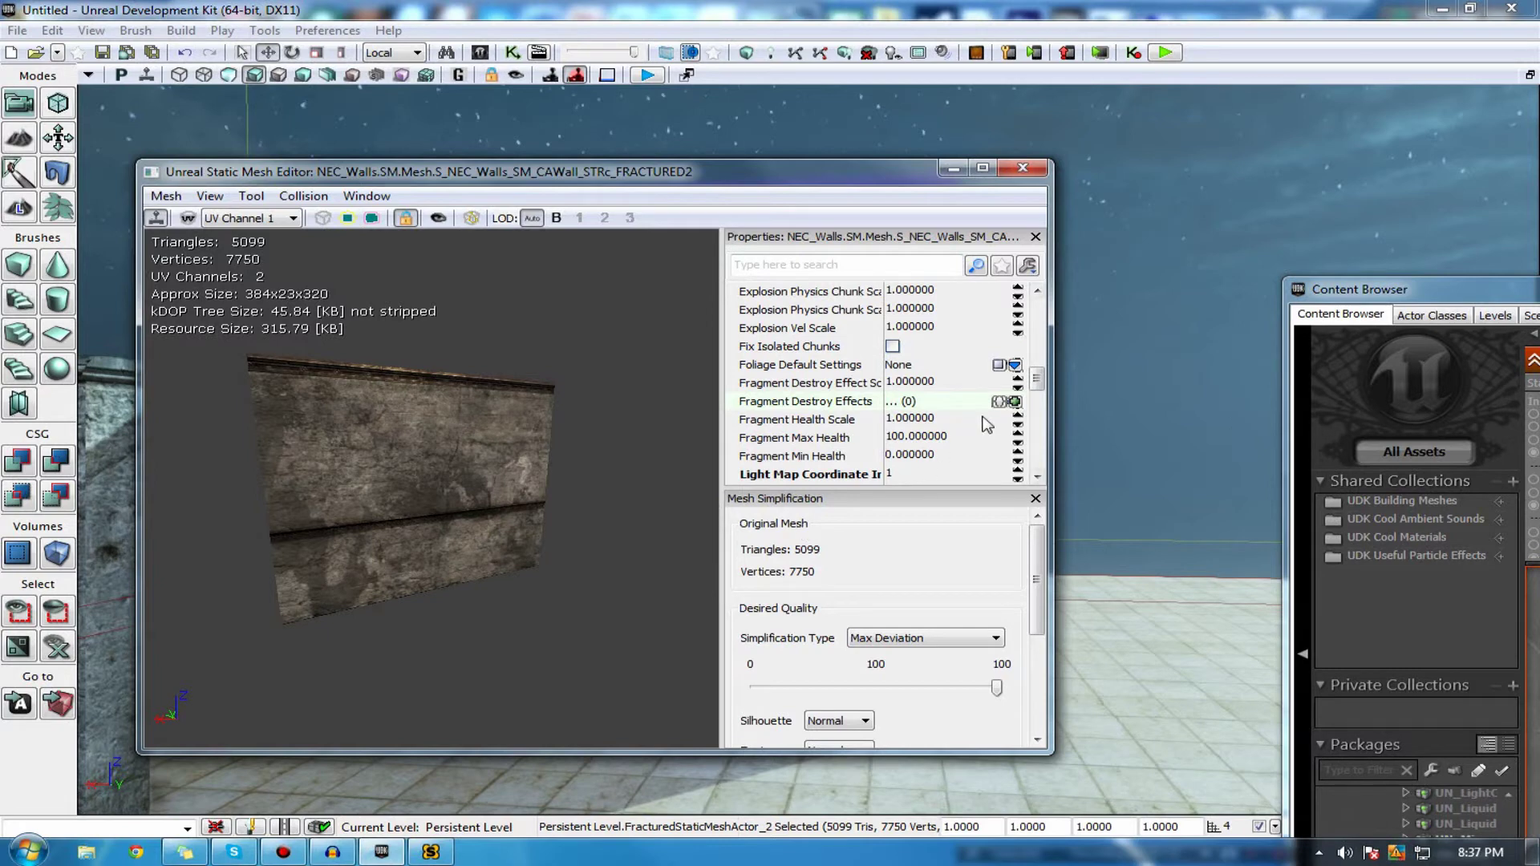
{"action": "left_click", "coordinate": [1016, 402]}
{"action": "left_click", "coordinate": [905, 421]}
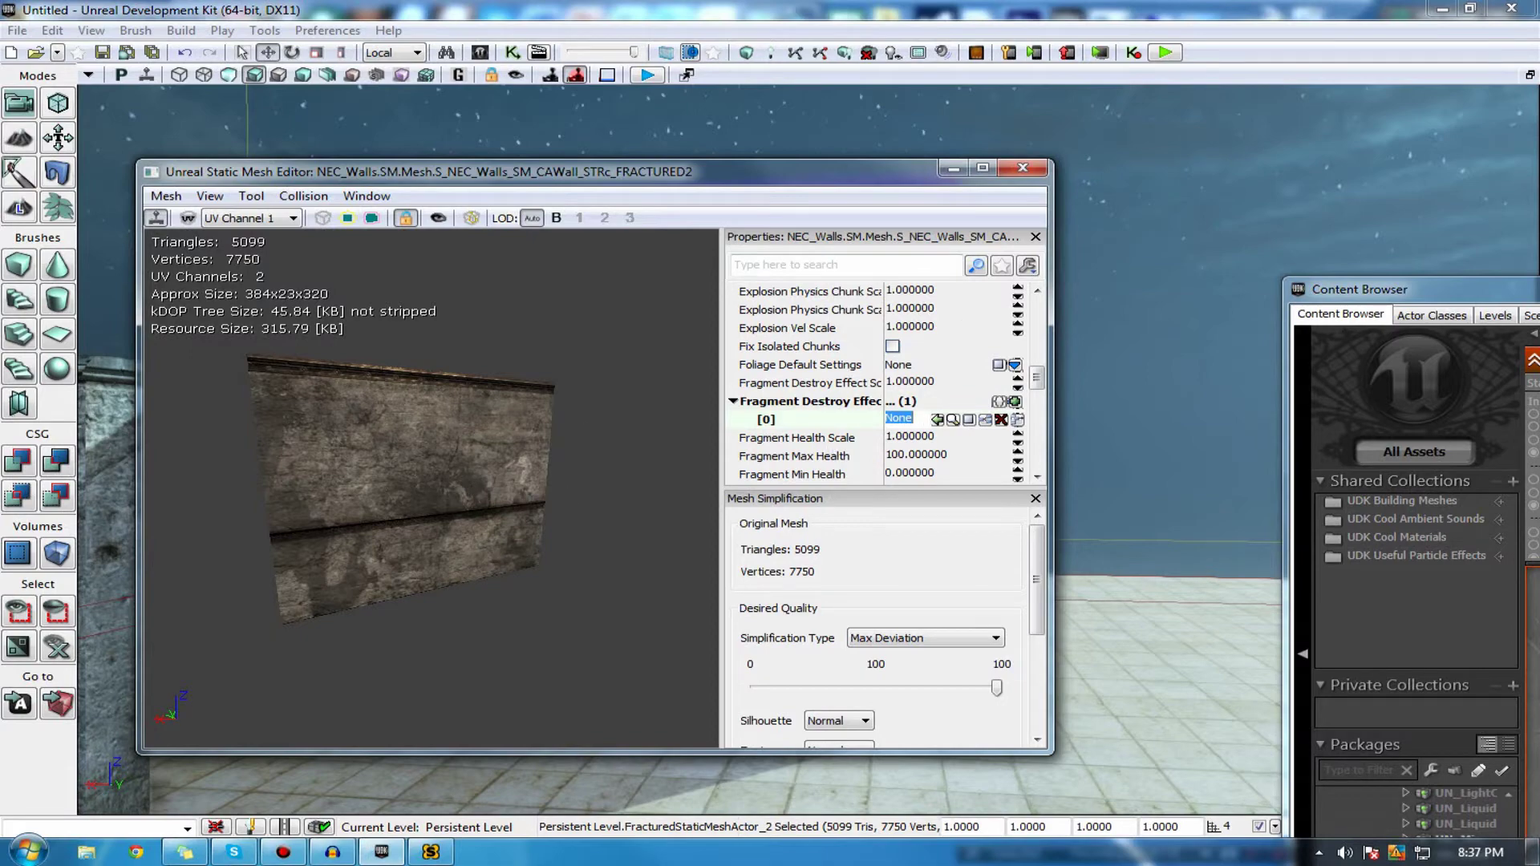
- Search only particle systems for "expl" and assign P_FX_VehicleDeathExplosion to the Fragment Destroy Effects entry
{"action": "left_click_drag", "start_coordinate": [1539, 300], "coordinate": [592, 300]}
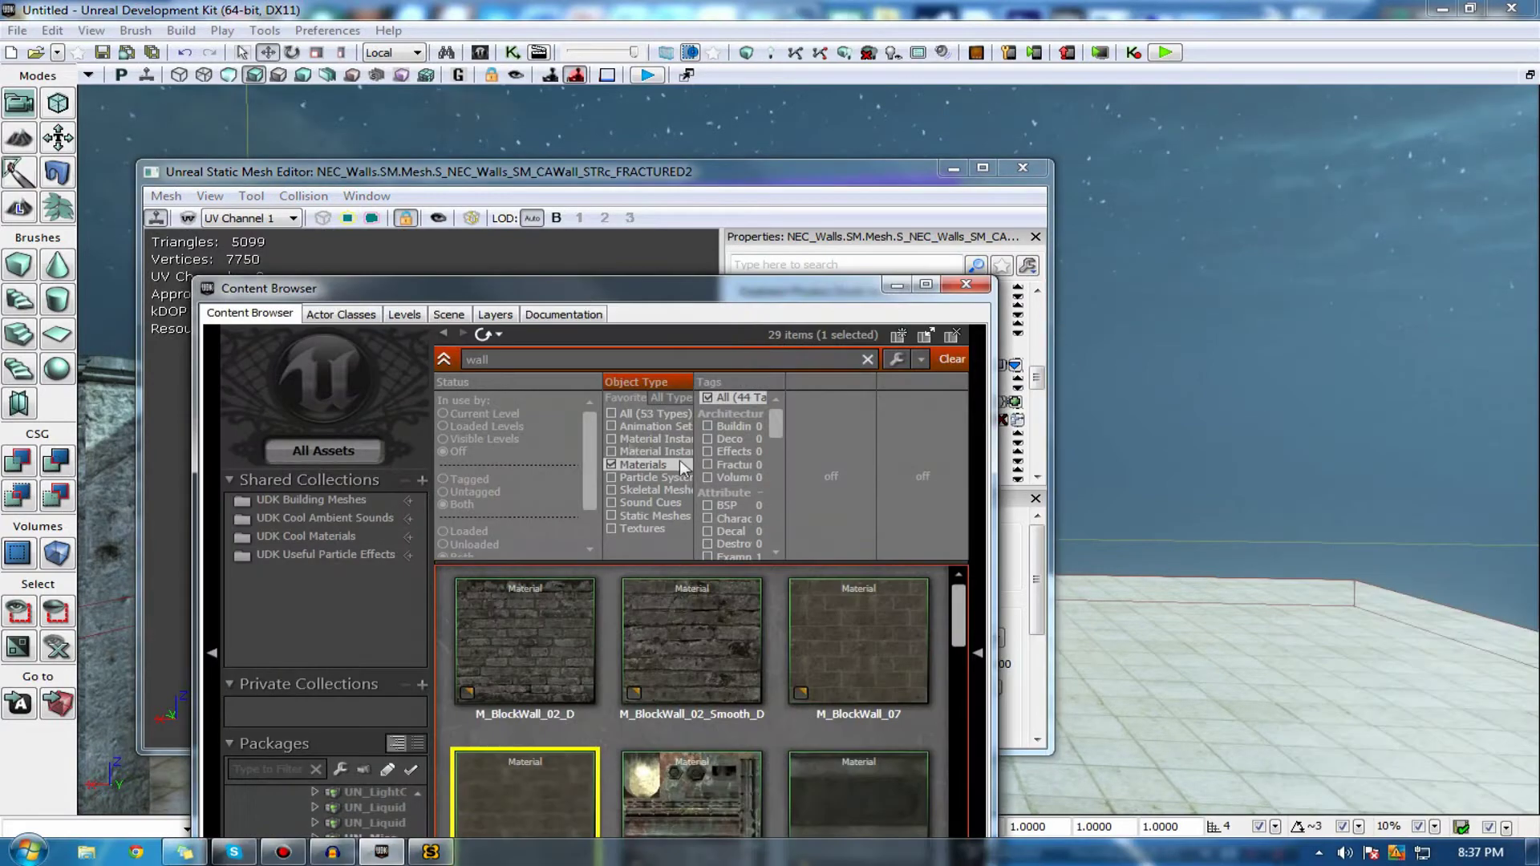
{"action": "left_click", "coordinate": [654, 477]}
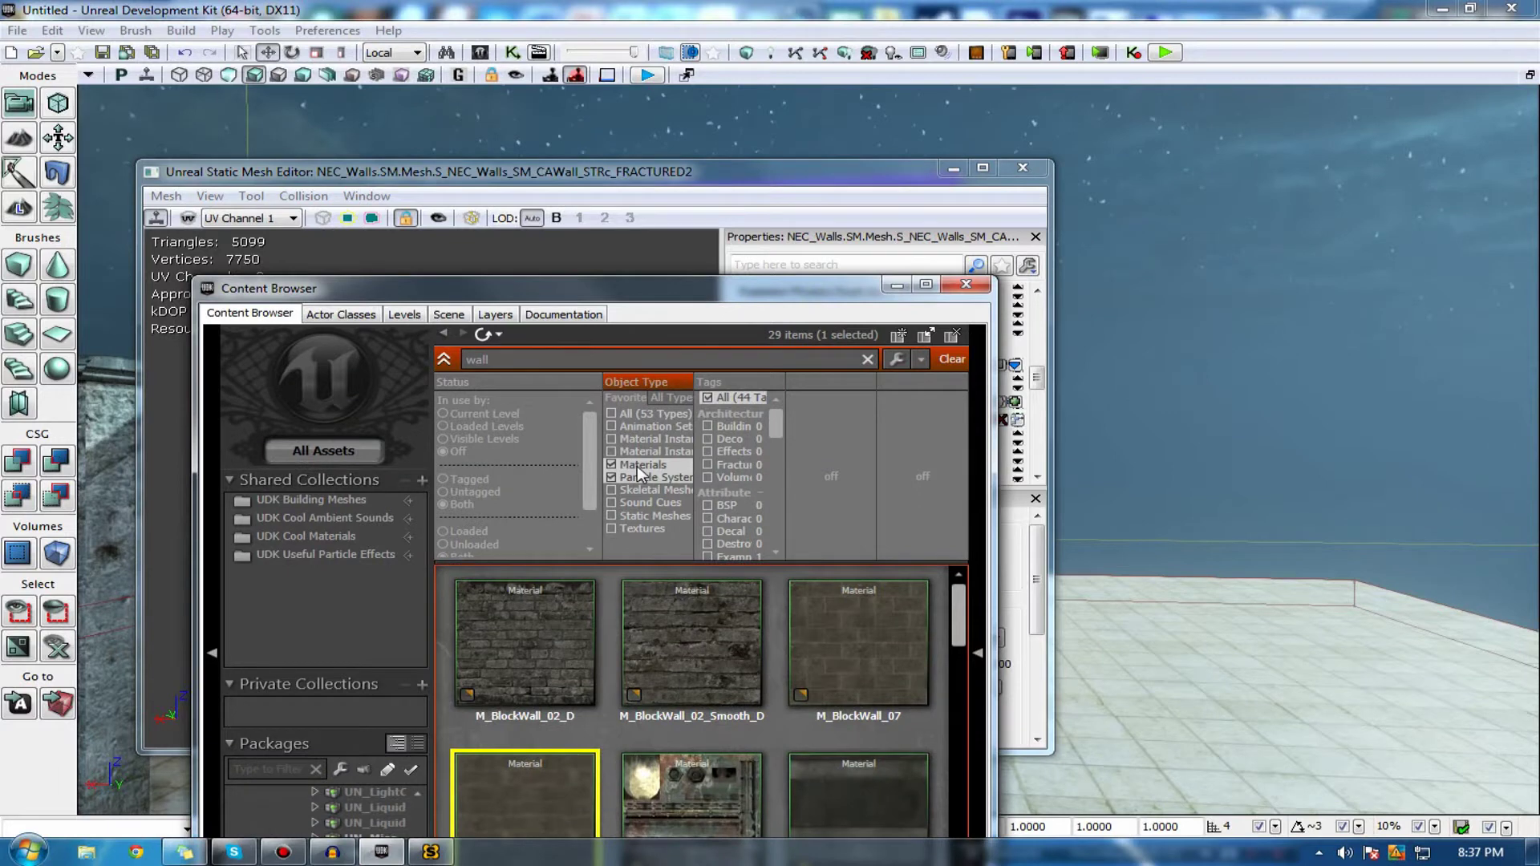
{"action": "type", "text": "expl"}
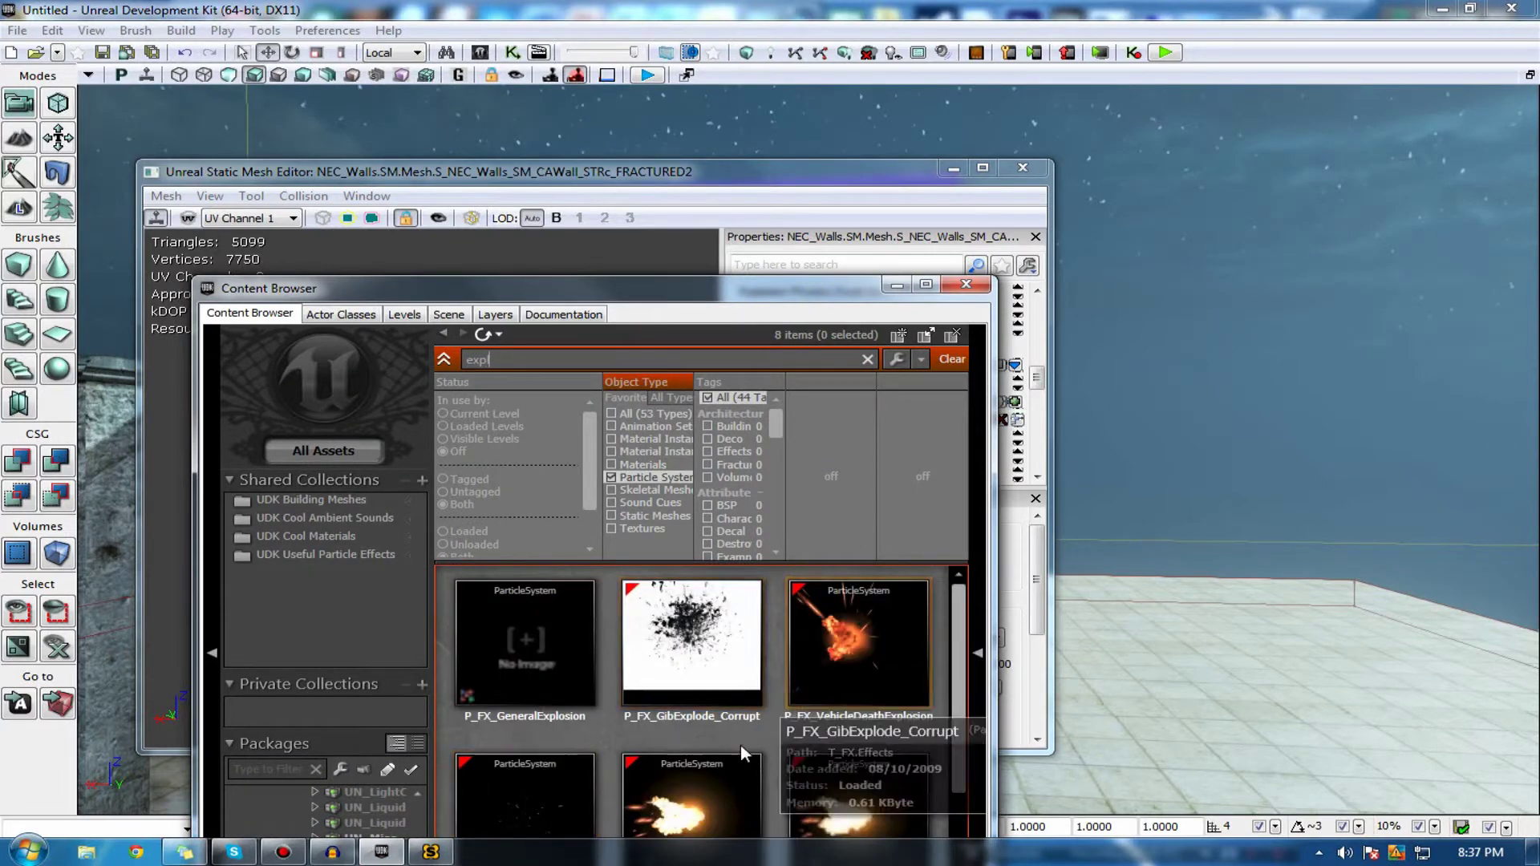
{"action": "left_click", "coordinate": [868, 618]}
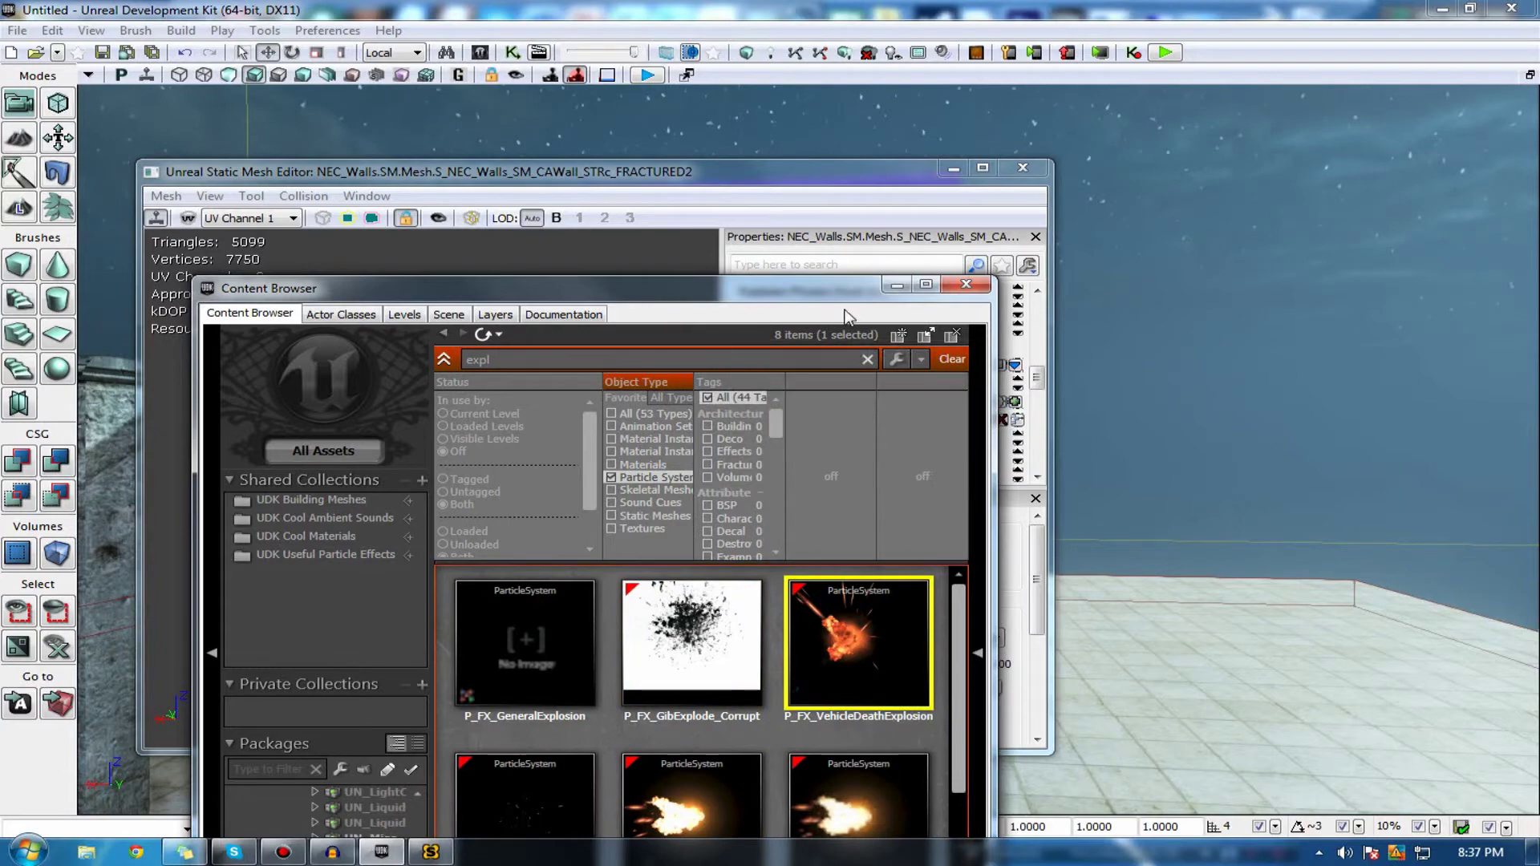
{"action": "left_click_drag", "start_coordinate": [785, 296], "coordinate": [1539, 255]}
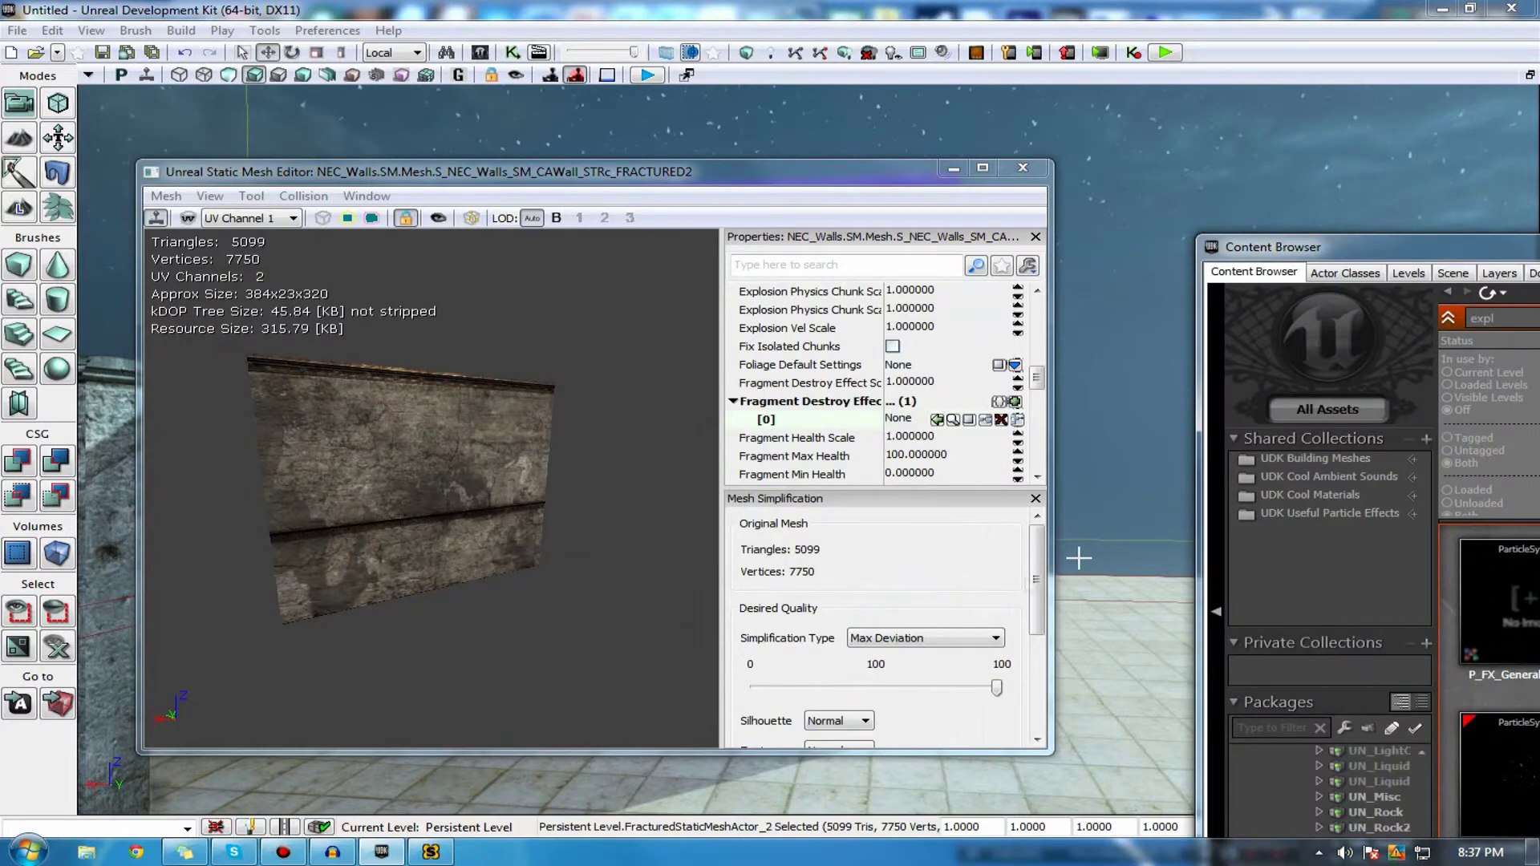
{"action": "left_click", "coordinate": [935, 419]}
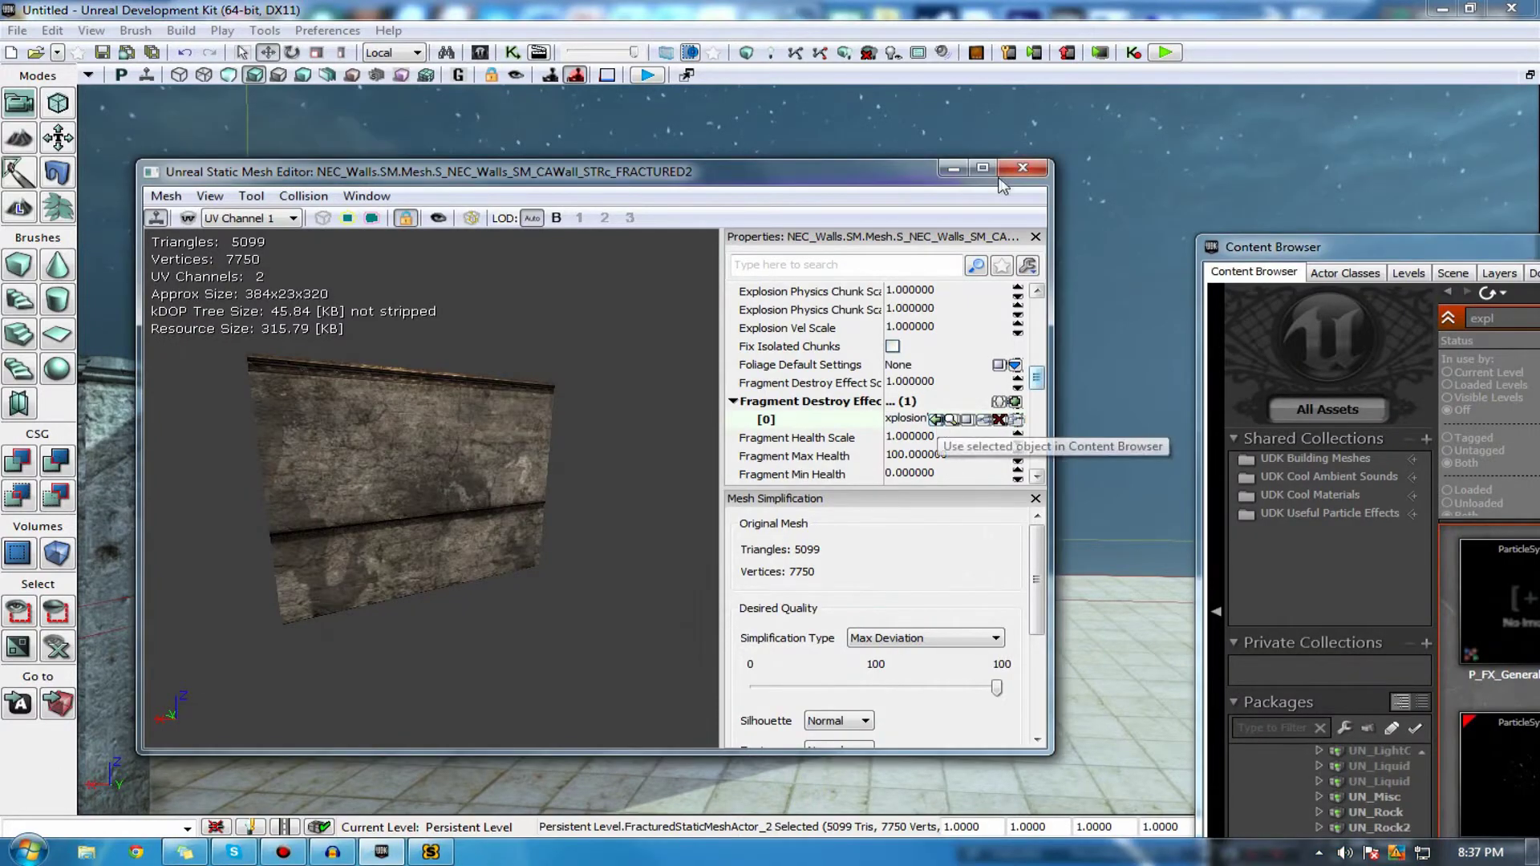
- Minimize the mesh editor and play-test the explosion effect by shooting the fractured wall in many places, ending the test when done
{"action": "left_click", "coordinate": [953, 168]}
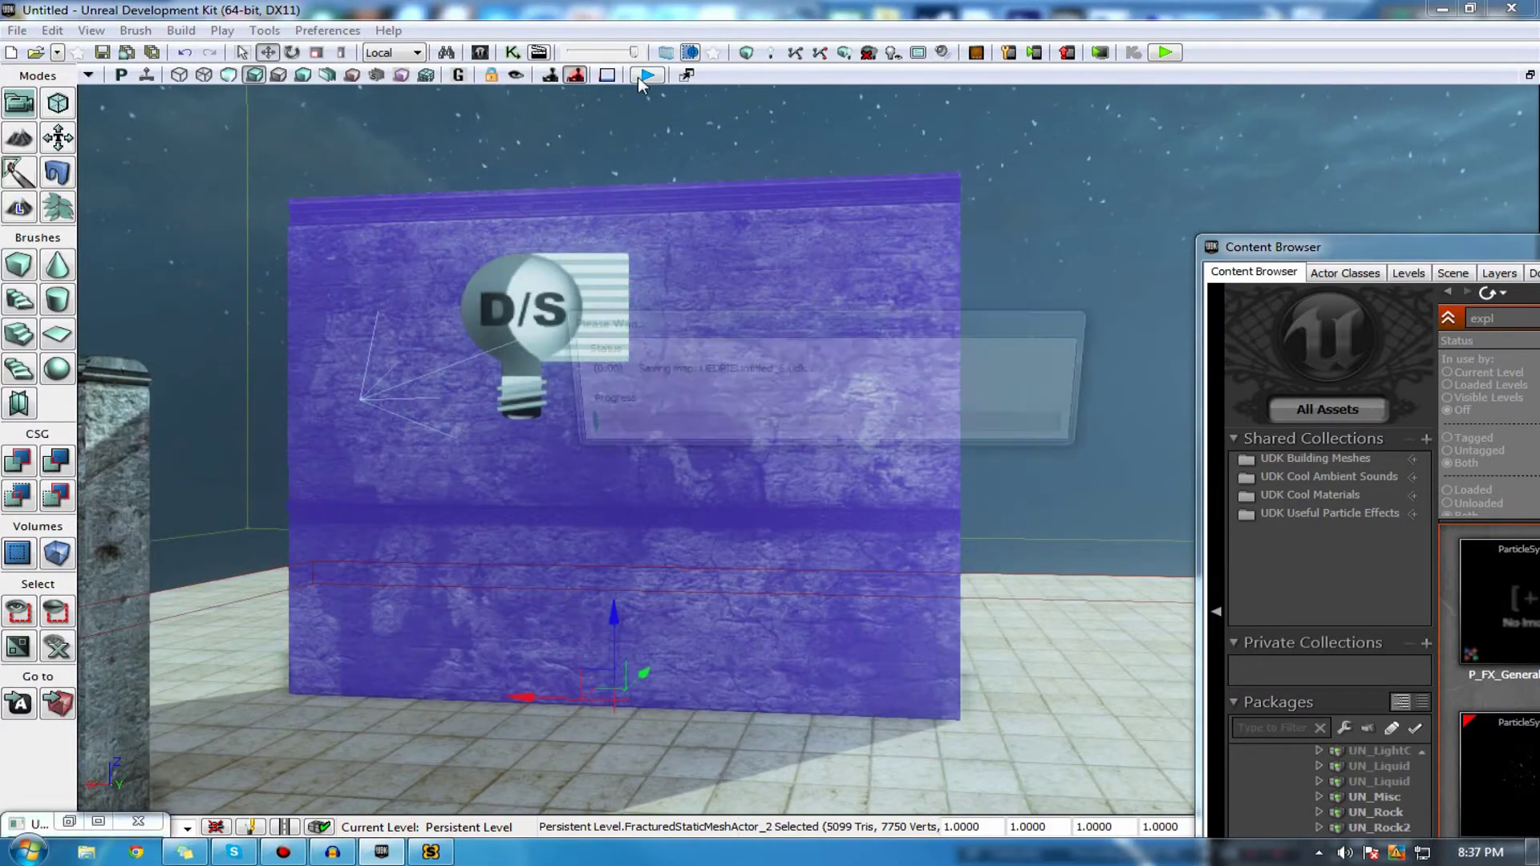
{"action": "left_click", "coordinate": [647, 75]}
{"action": "key", "text": "w"}
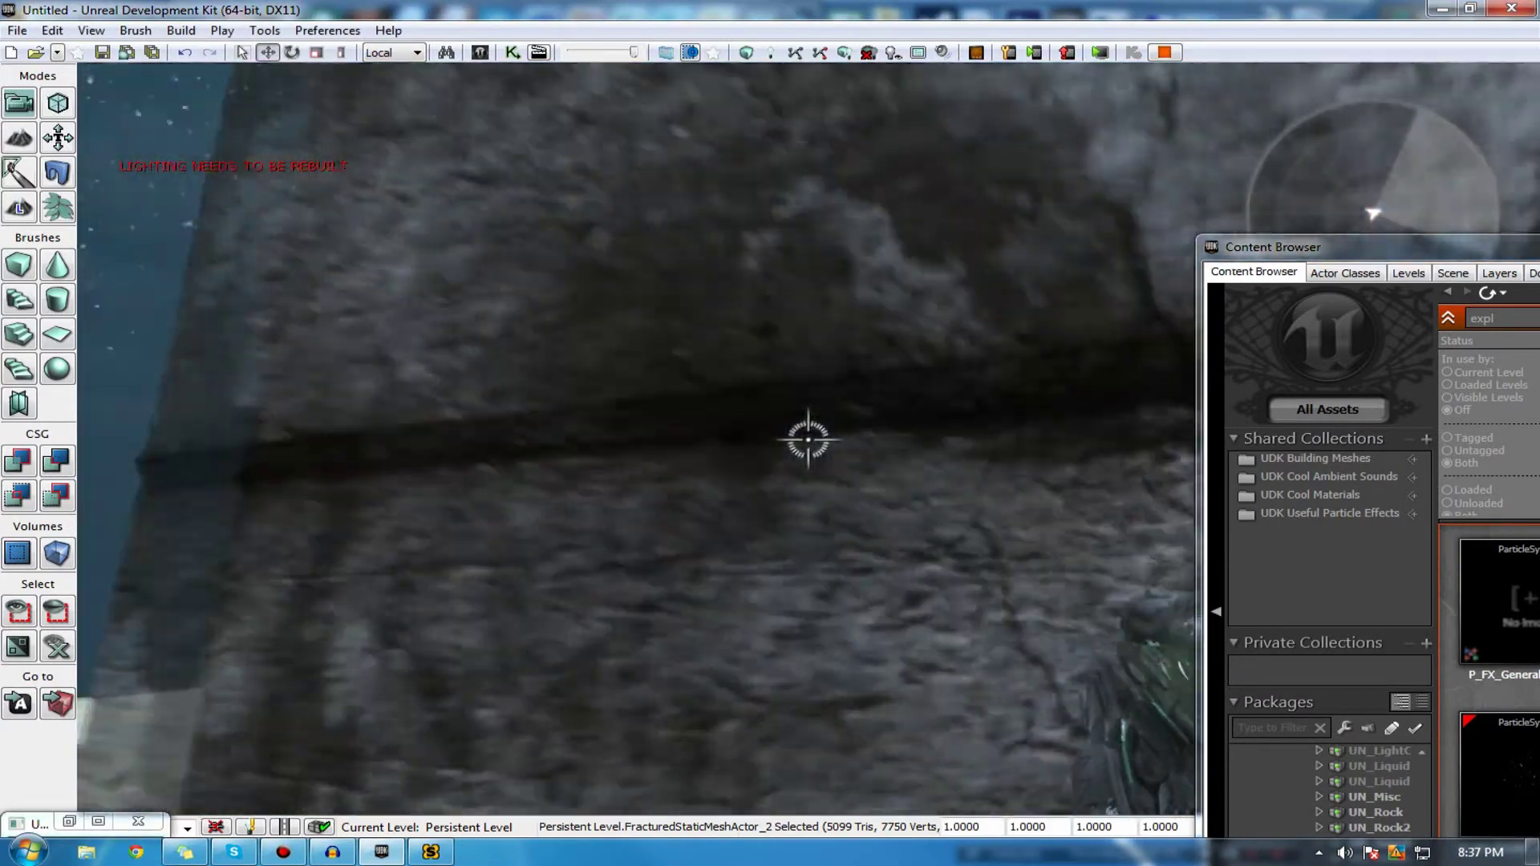
{"action": "key", "text": "s"}
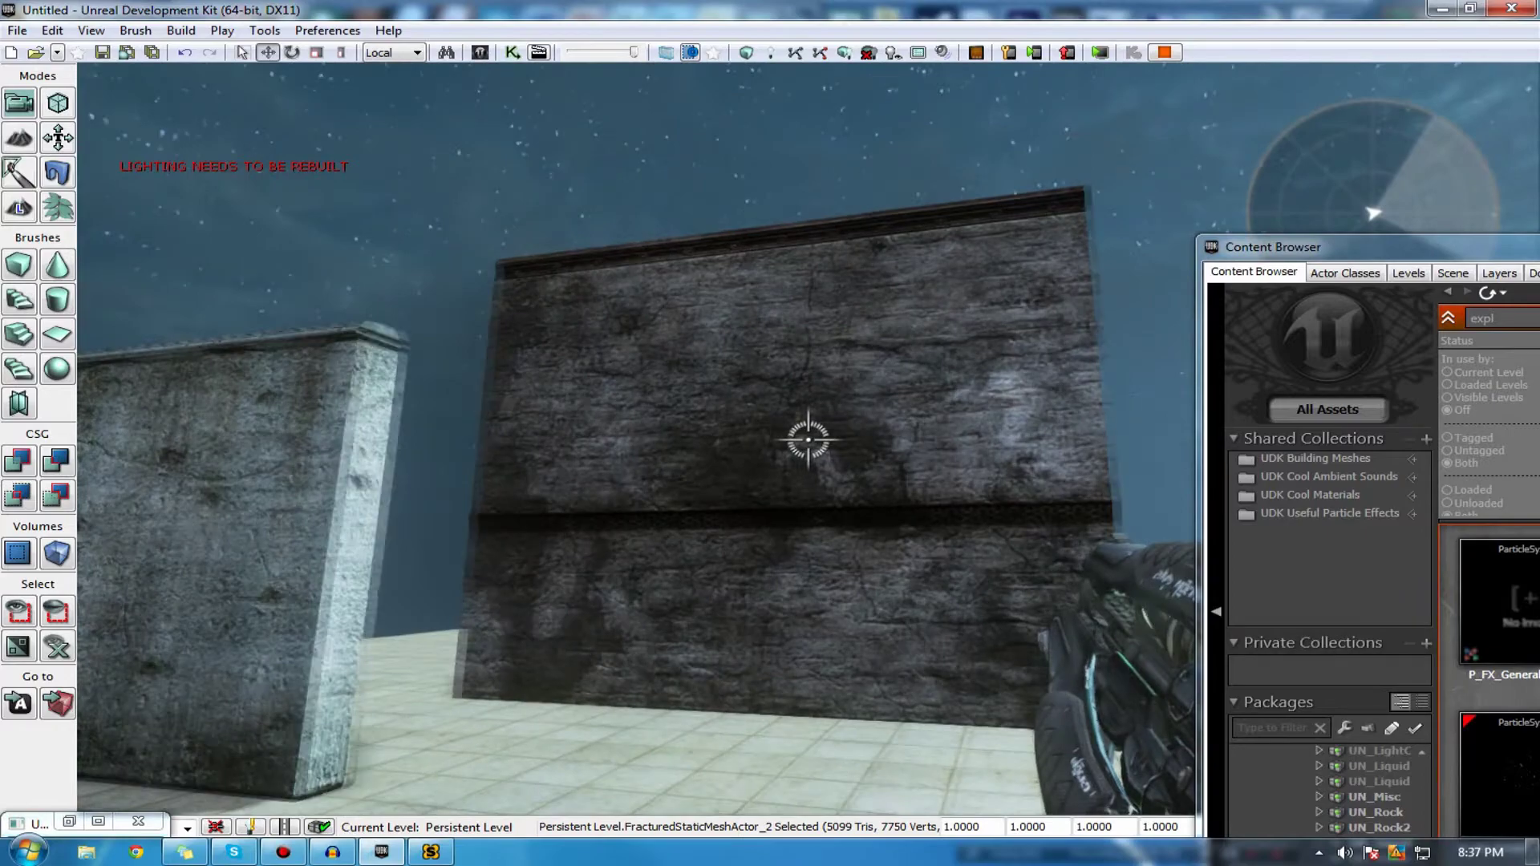
{"action": "key", "text": "w"}
{"action": "left_click", "coordinate": [808, 440]}
{"action": "left_click", "coordinate": [808, 440]}
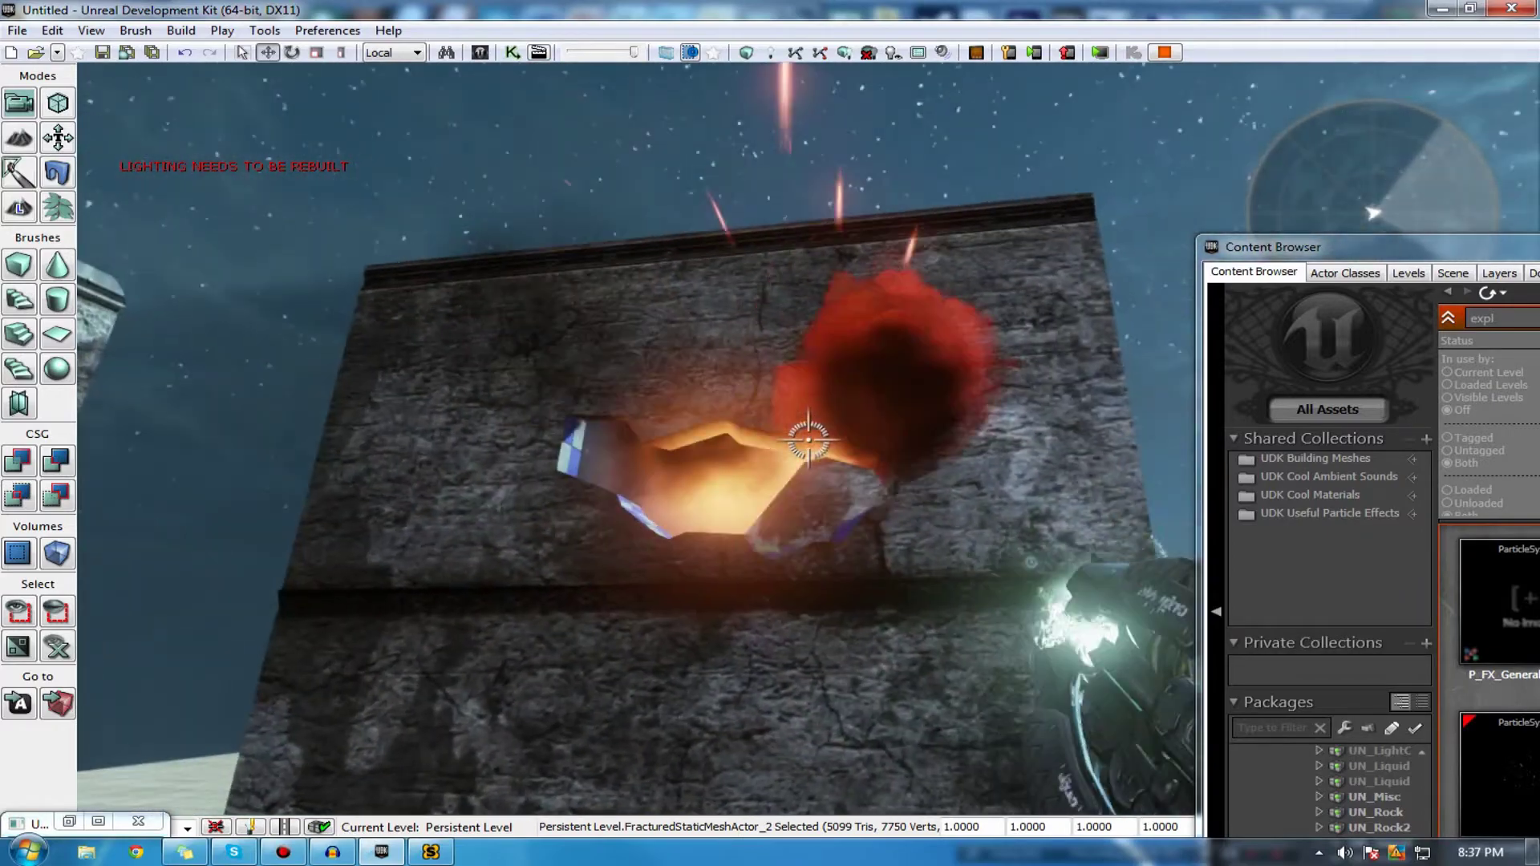
{"action": "left_click", "coordinate": [808, 440]}
{"action": "left_click", "coordinate": [809, 439]}
{"action": "key", "text": "s"}
{"action": "left_click", "coordinate": [809, 439]}
{"action": "left_click", "coordinate": [809, 440]}
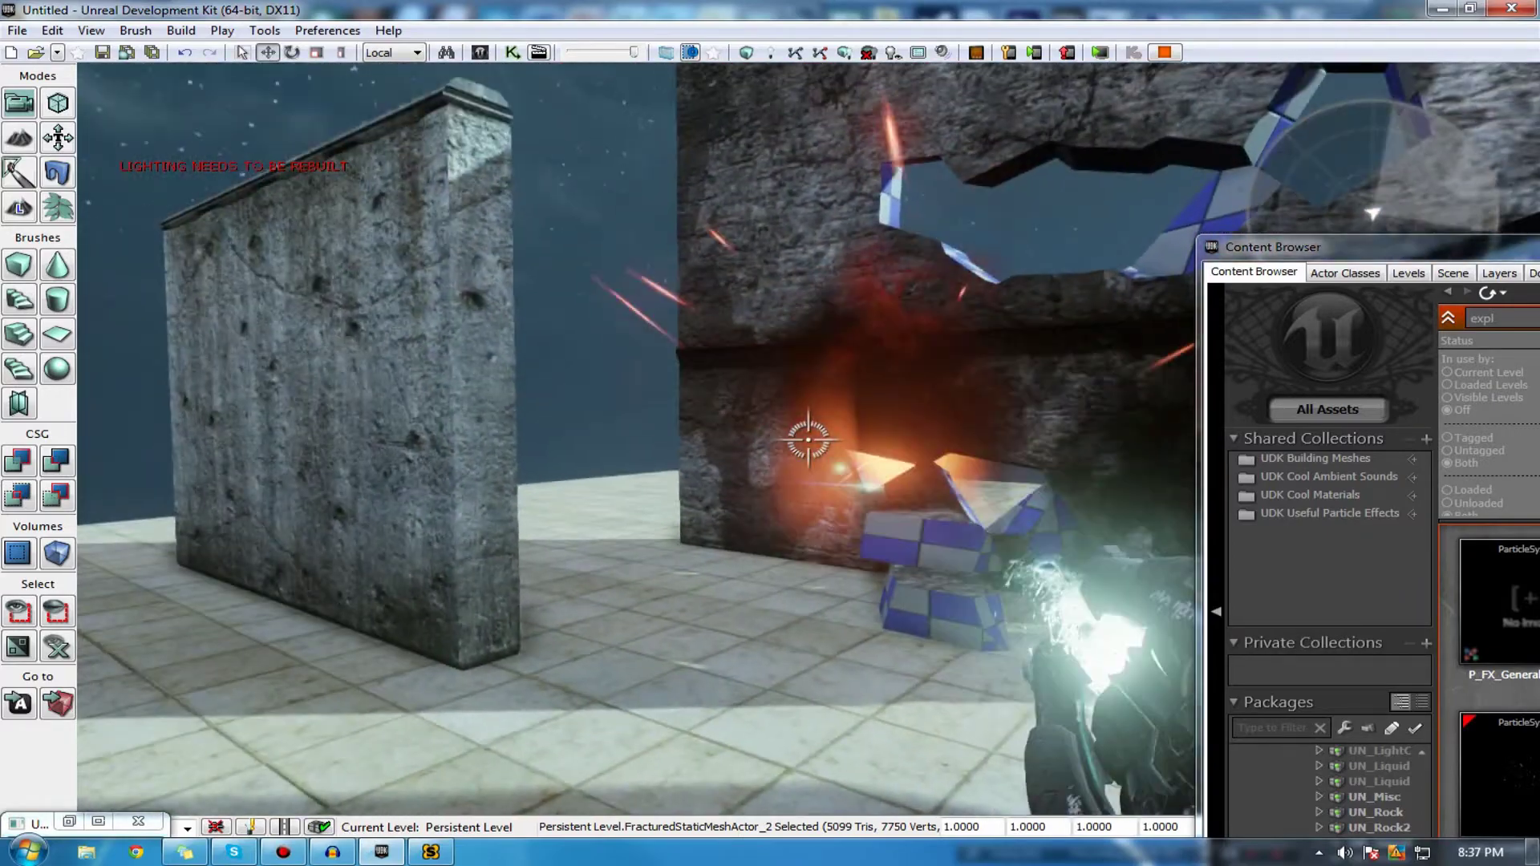
{"action": "left_click", "coordinate": [809, 440]}
{"action": "left_click", "coordinate": [809, 440]}
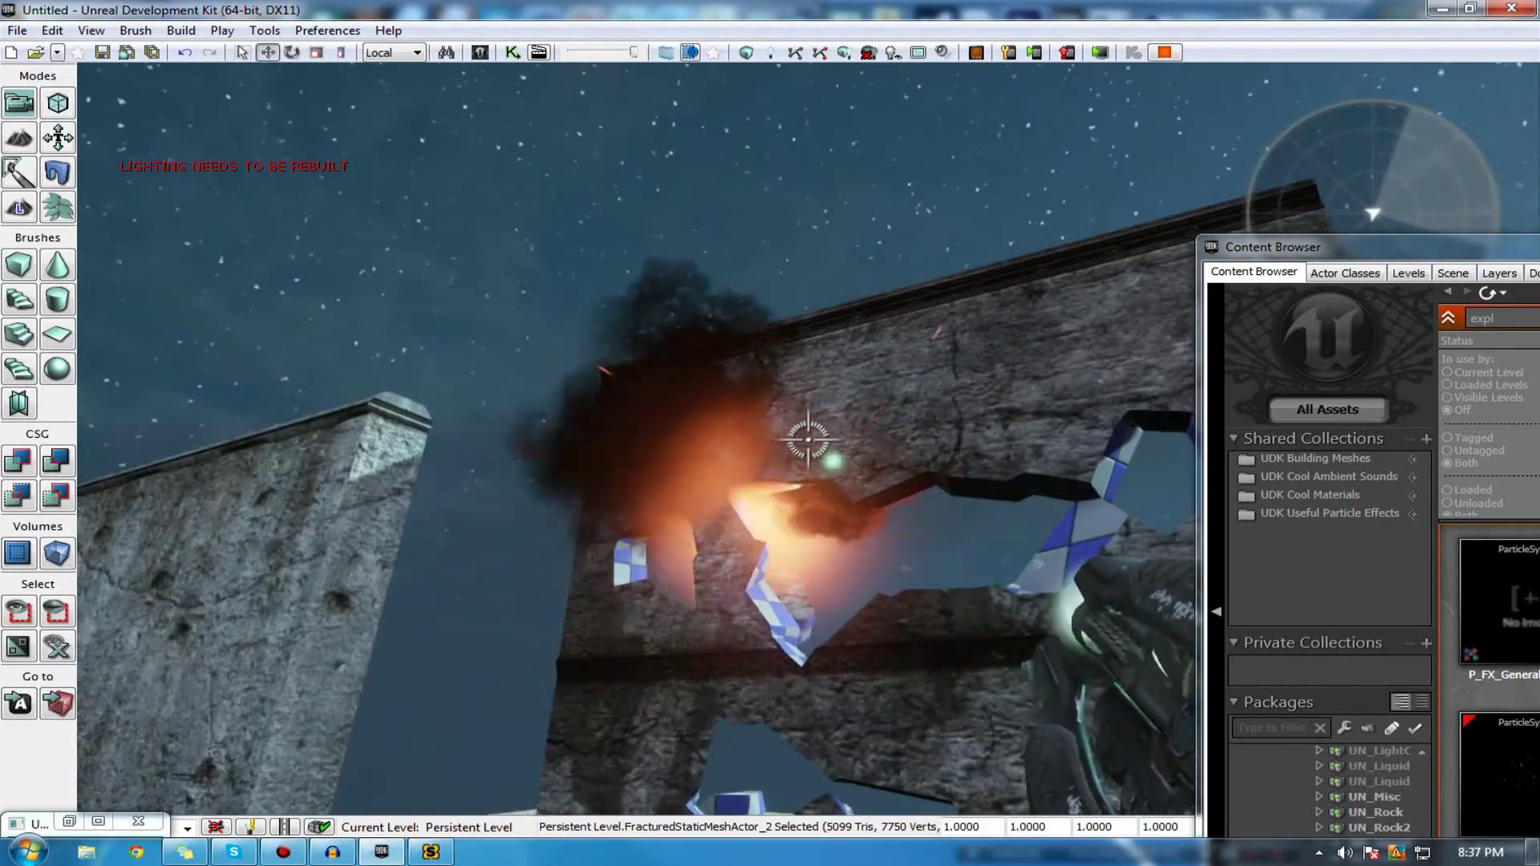
{"action": "left_click", "coordinate": [809, 439]}
{"action": "left_click", "coordinate": [808, 440]}
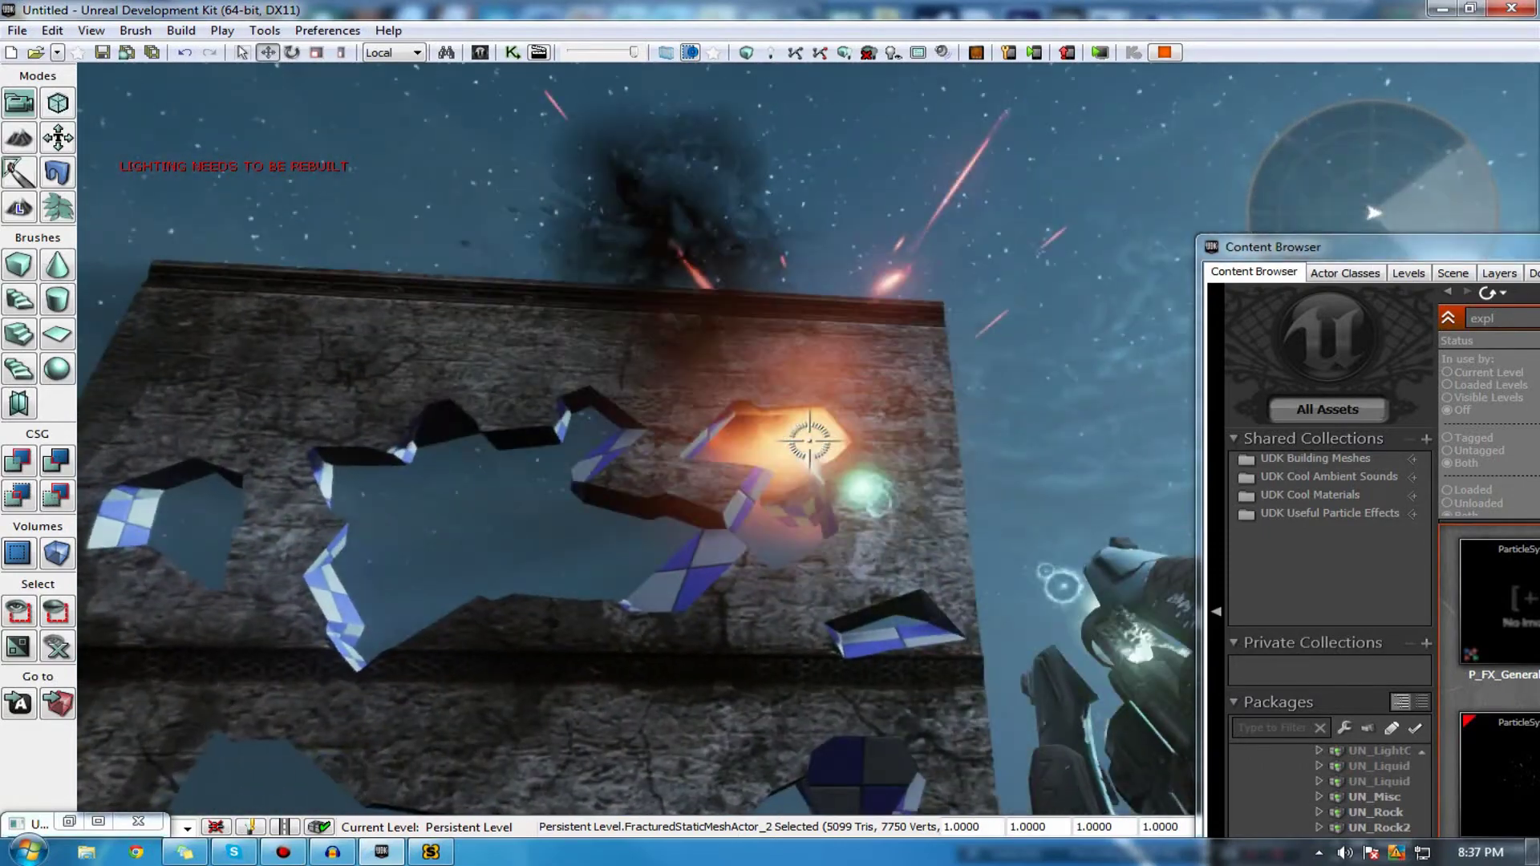
{"action": "left_click", "coordinate": [809, 440]}
{"action": "left_click", "coordinate": [809, 440]}
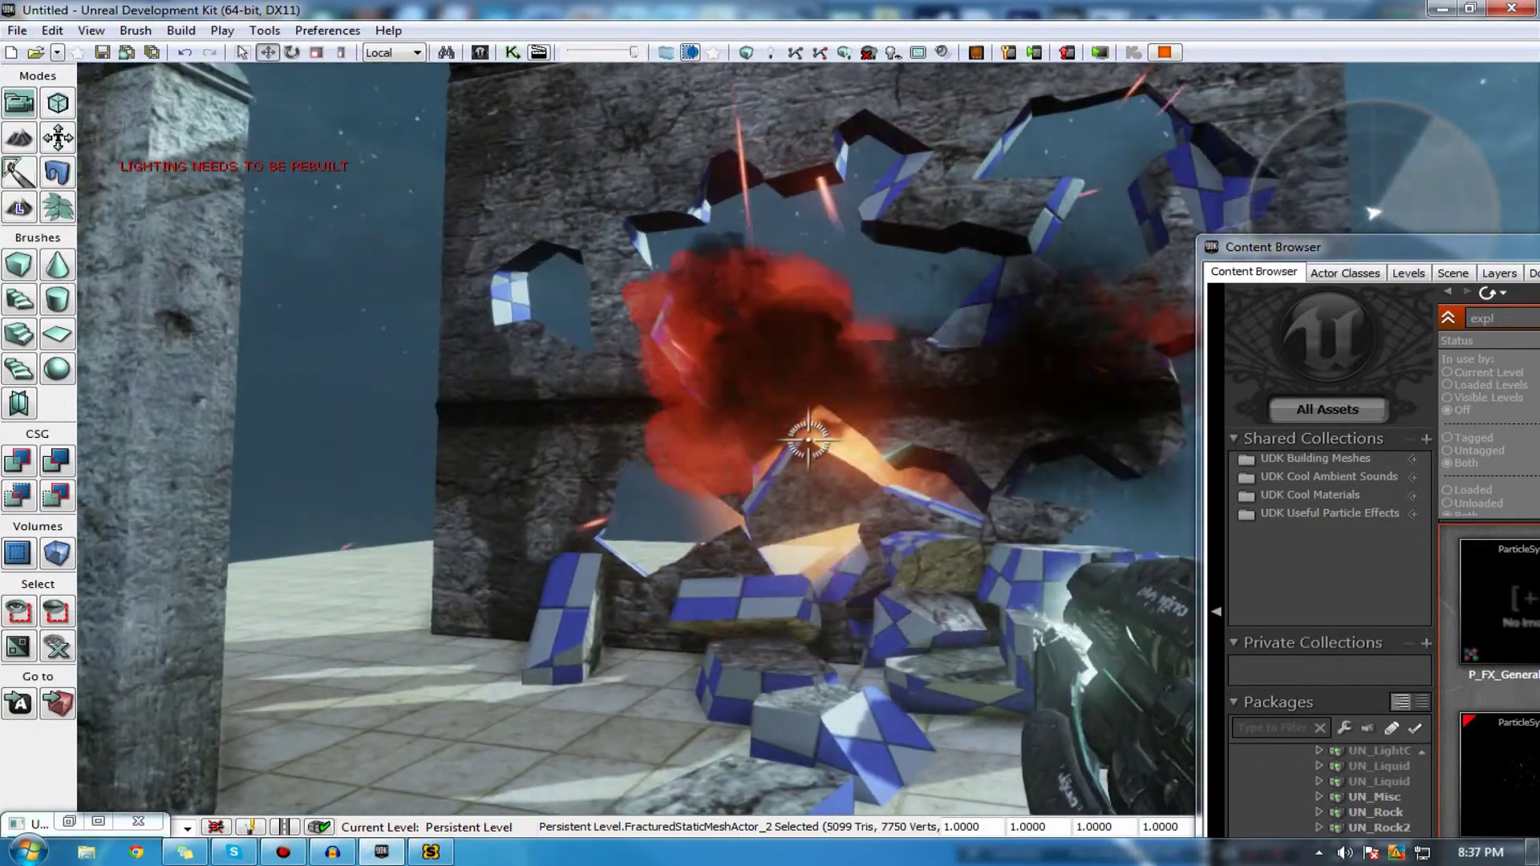
{"action": "left_click", "coordinate": [809, 440]}
{"action": "left_click", "coordinate": [809, 440]}
{"action": "left_click", "coordinate": [809, 440]}
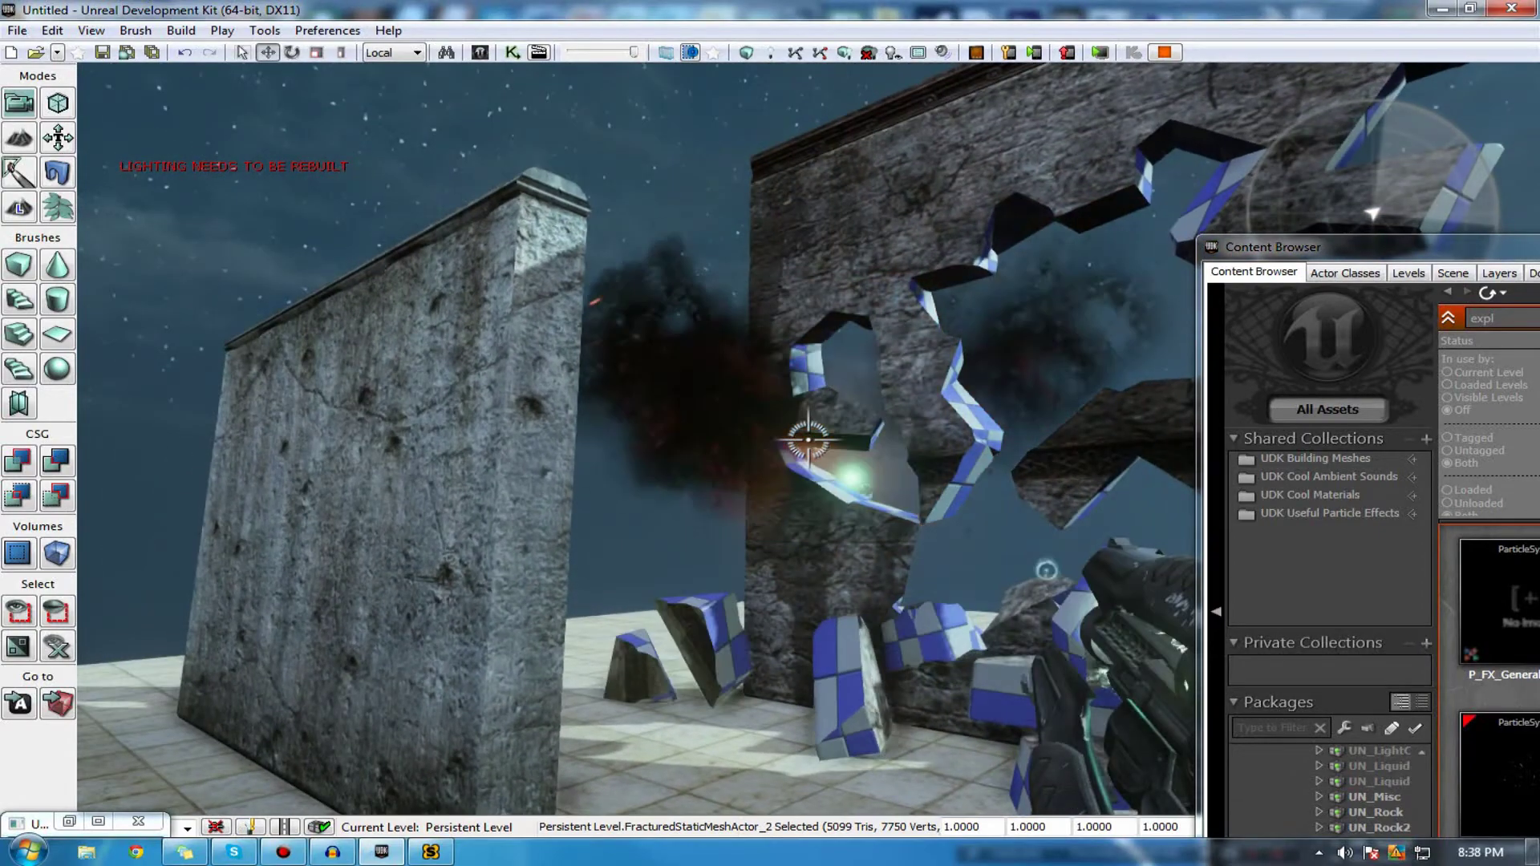
{"action": "left_click", "coordinate": [809, 440]}
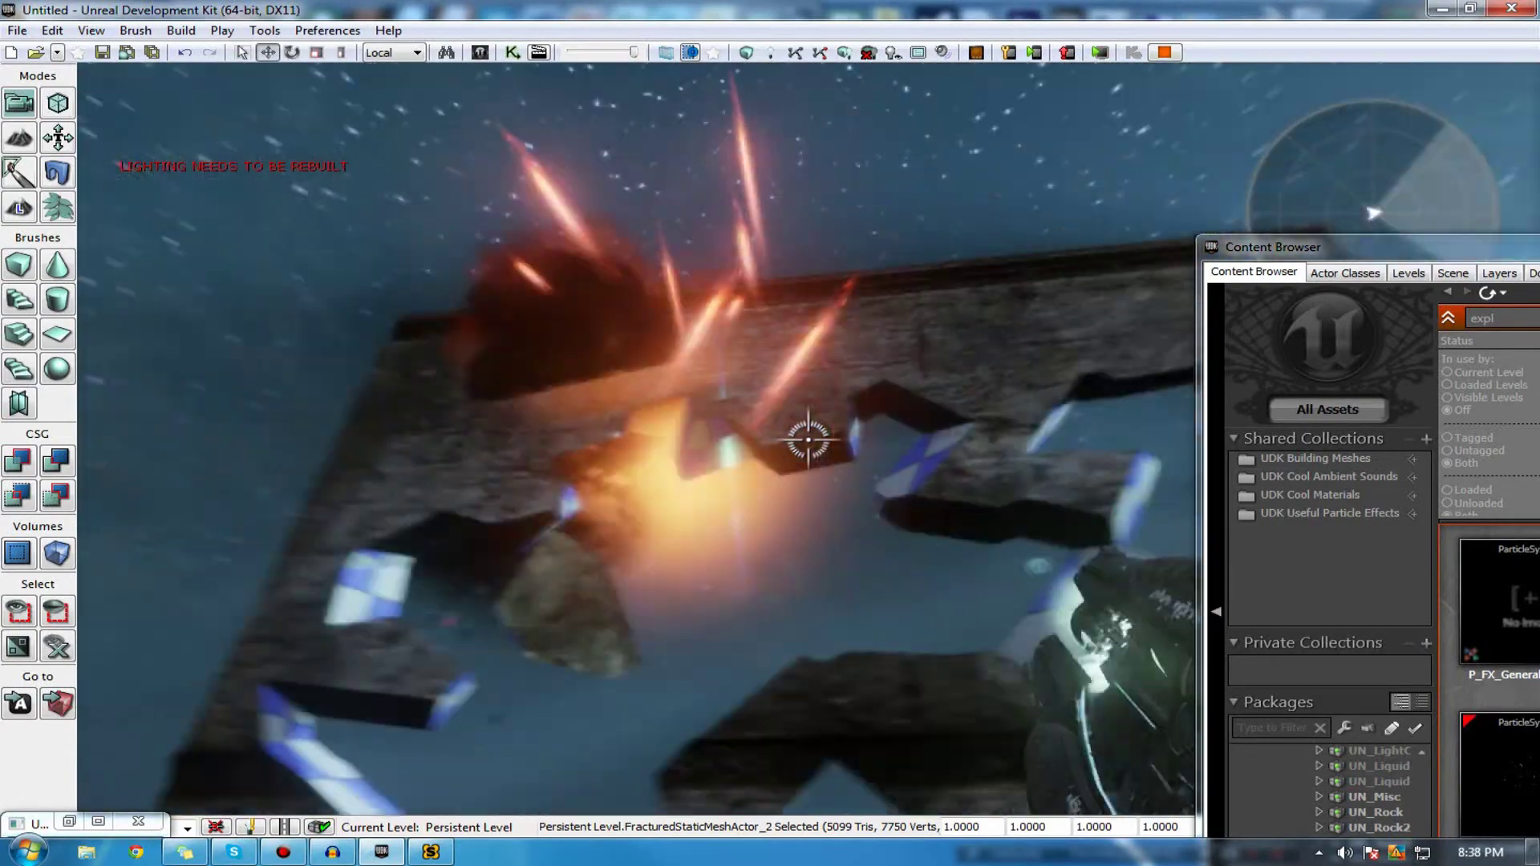
{"action": "key", "text": "Escape"}
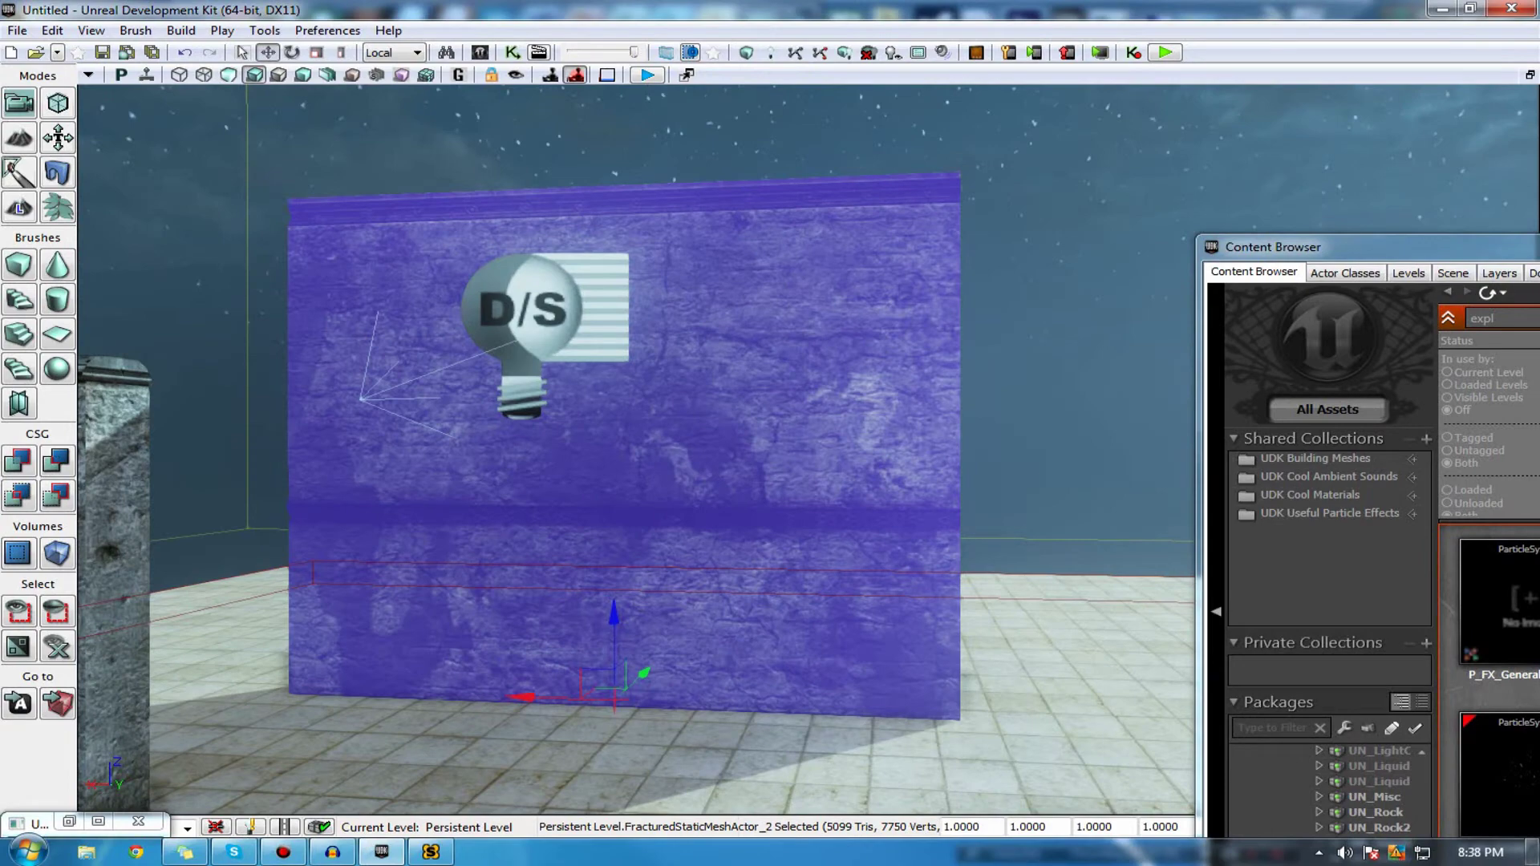
- Find the selected fractured wall's asset in the Content Browser and open it in the Static Mesh Editor
{"action": "left_click_drag", "start_coordinate": [1358, 247], "coordinate": [1164, 296]}
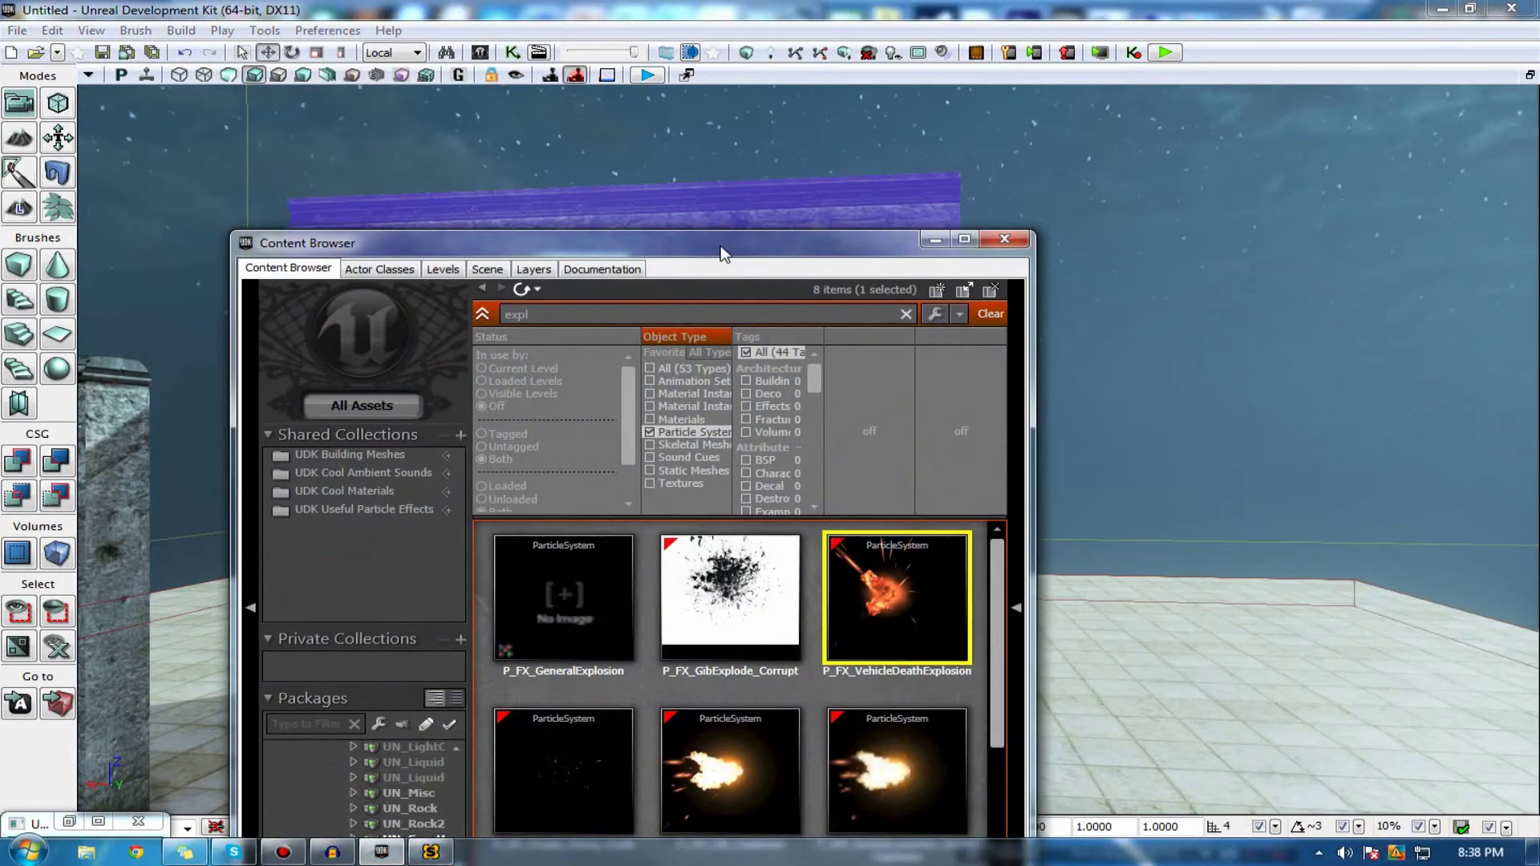
{"action": "left_click", "coordinate": [936, 239]}
{"action": "right_click", "coordinate": [706, 302]}
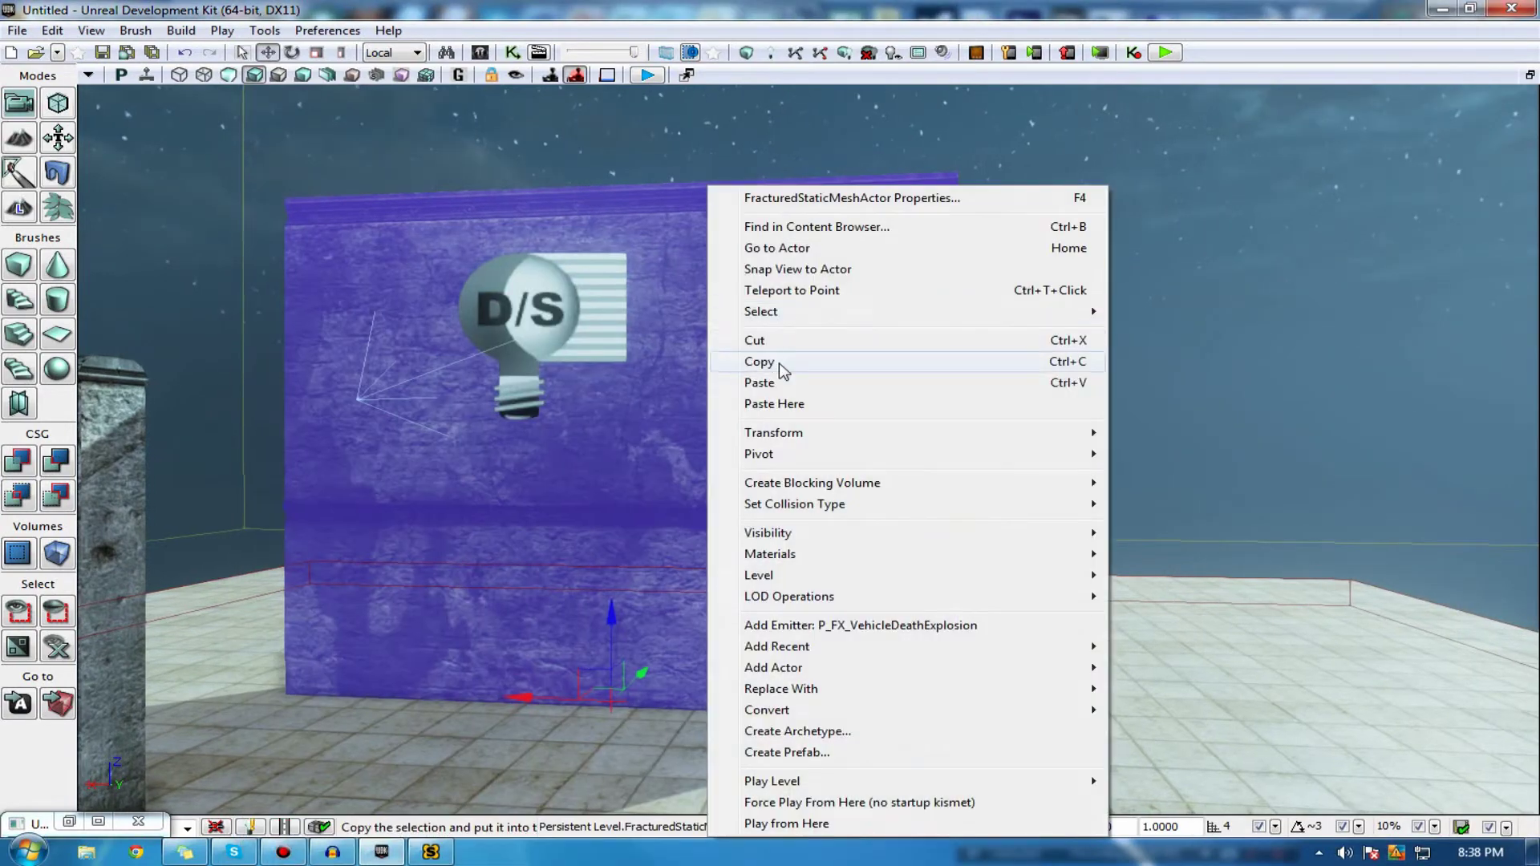
{"action": "left_click", "coordinate": [774, 227]}
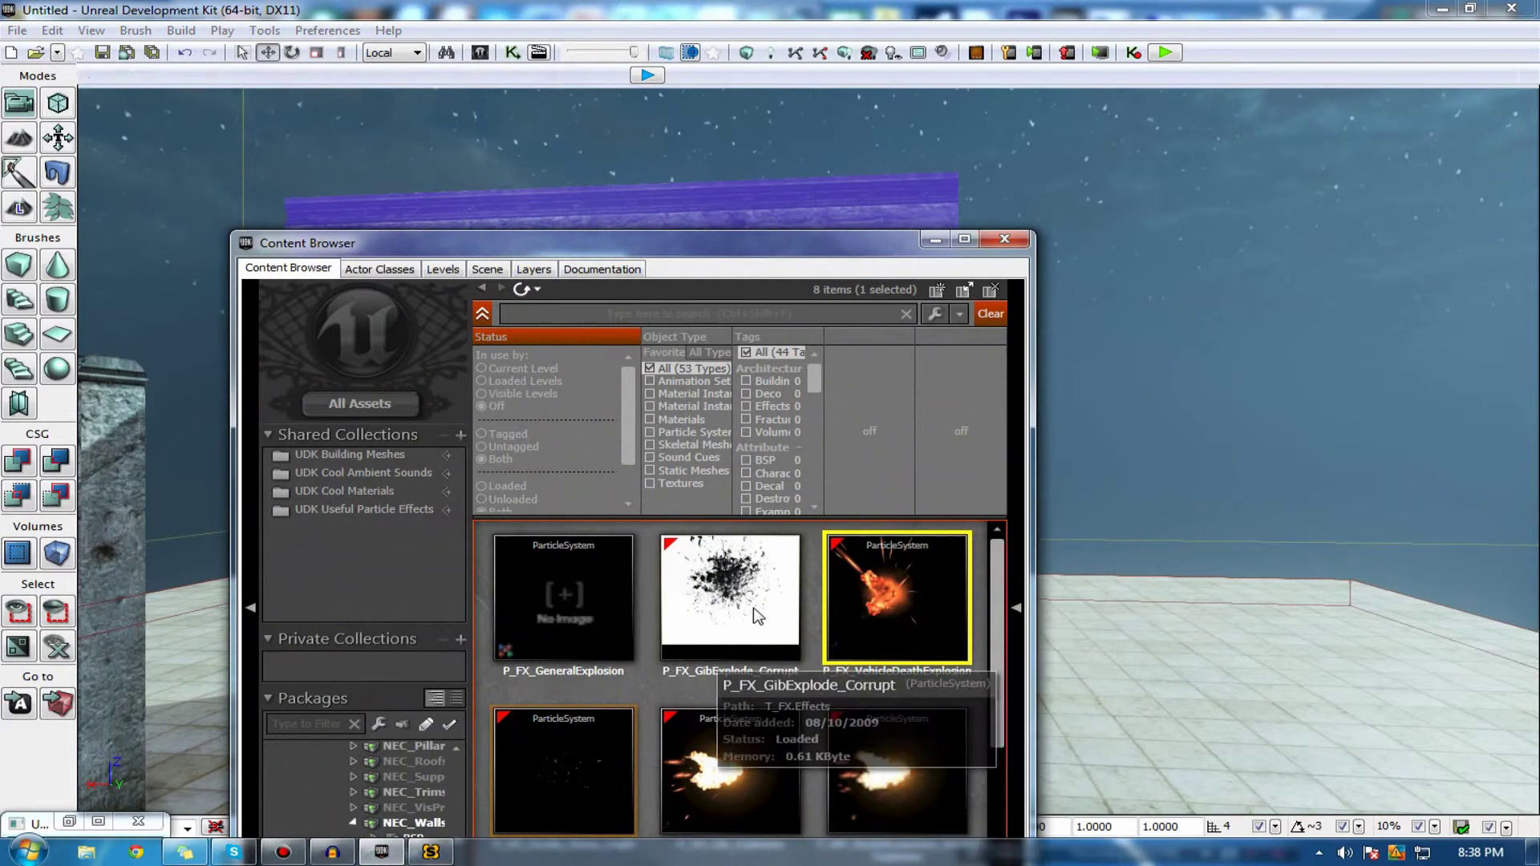
{"action": "double_click", "coordinate": [705, 777]}
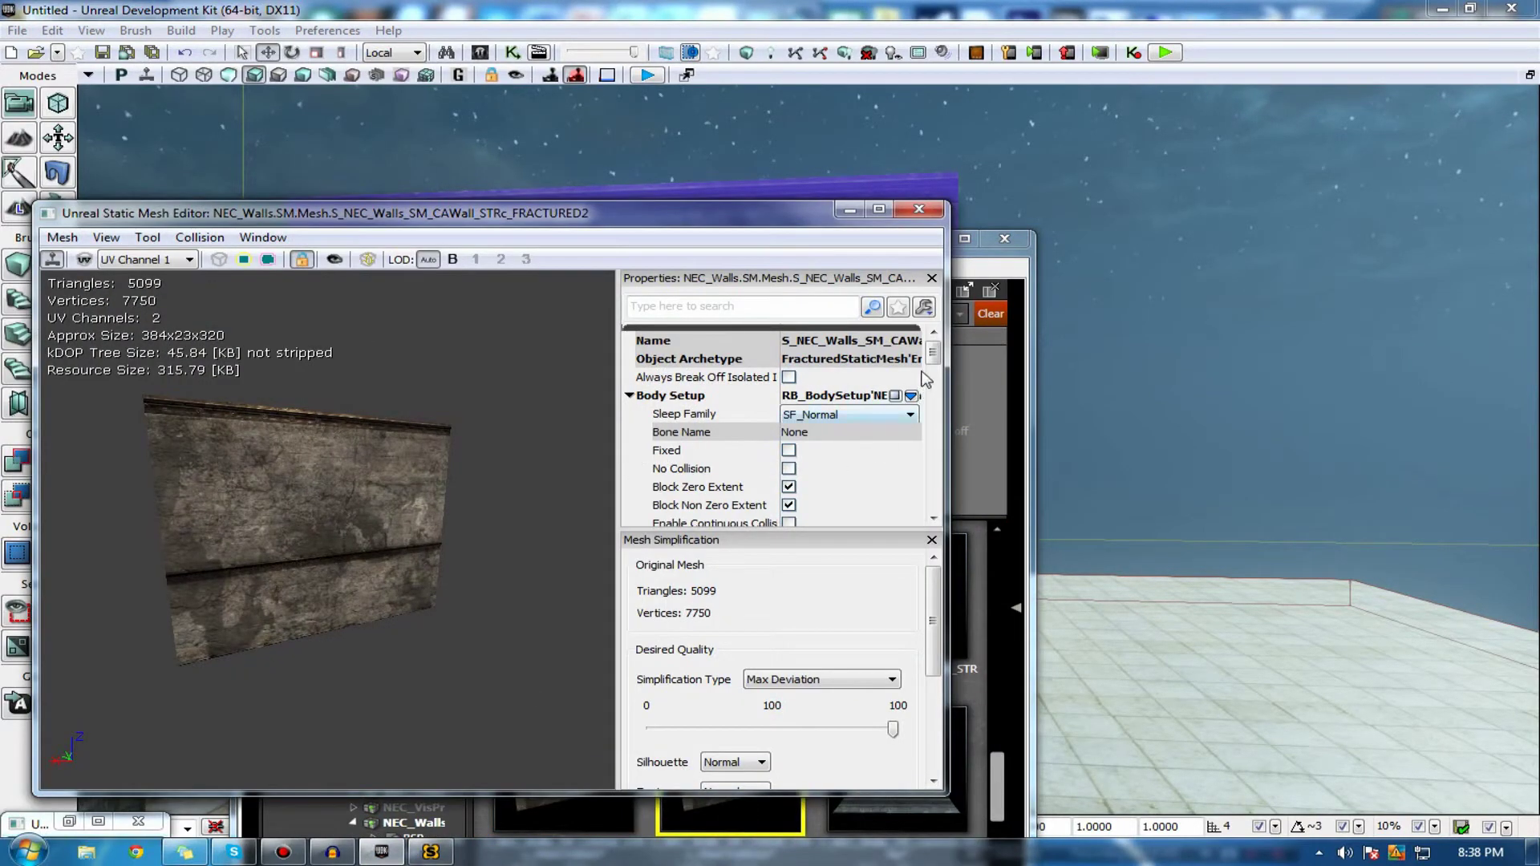
- Look through the wall's mesh properties, including Agg Geom, down to the LODInfo elements and expand element [1]
{"action": "left_click_drag", "start_coordinate": [935, 359], "coordinate": [934, 391]}
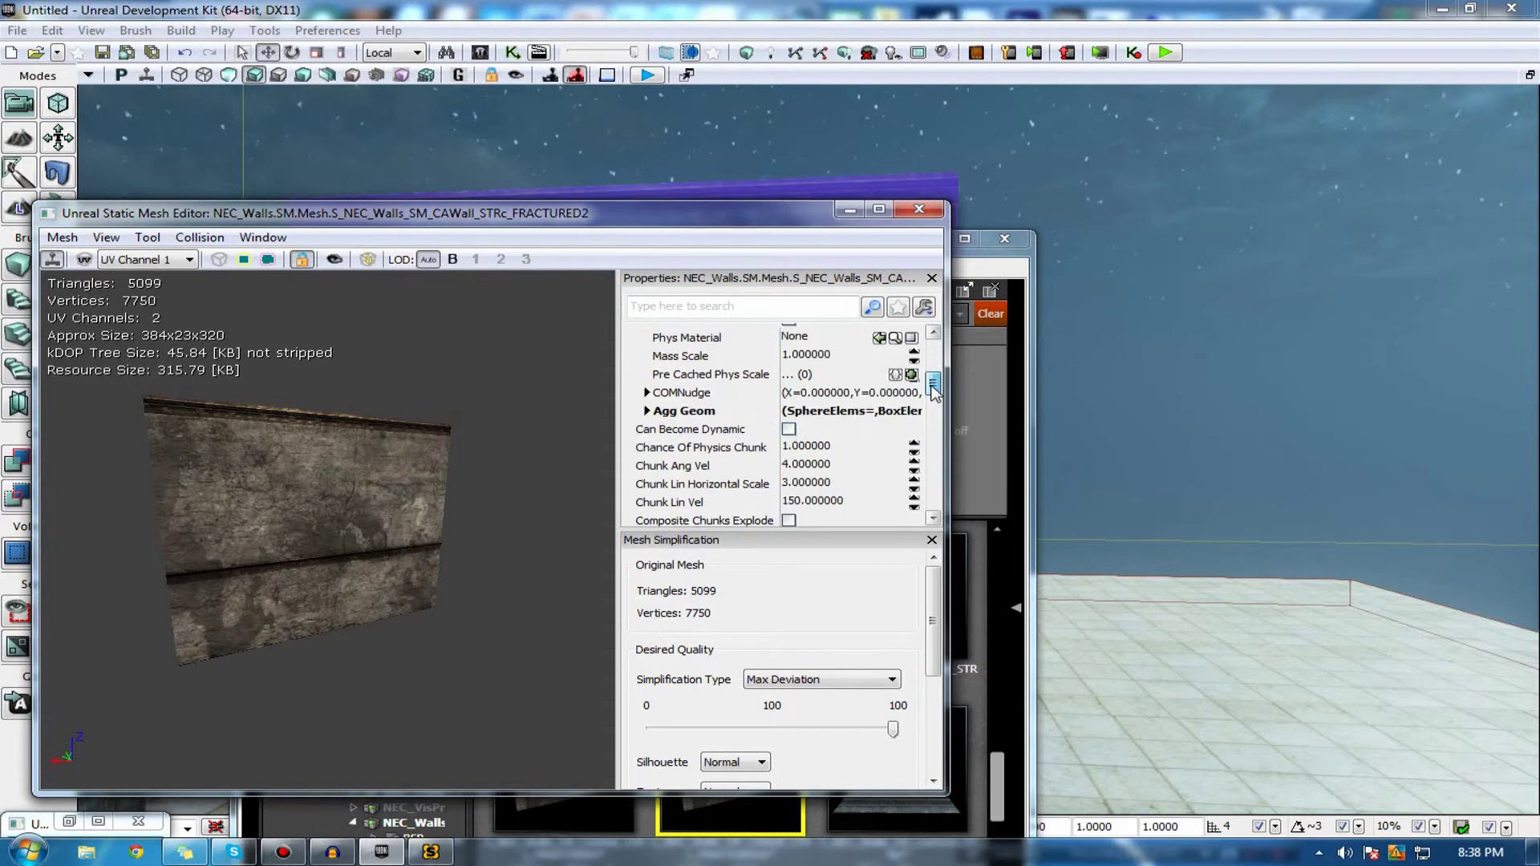
{"action": "left_click", "coordinate": [647, 411]}
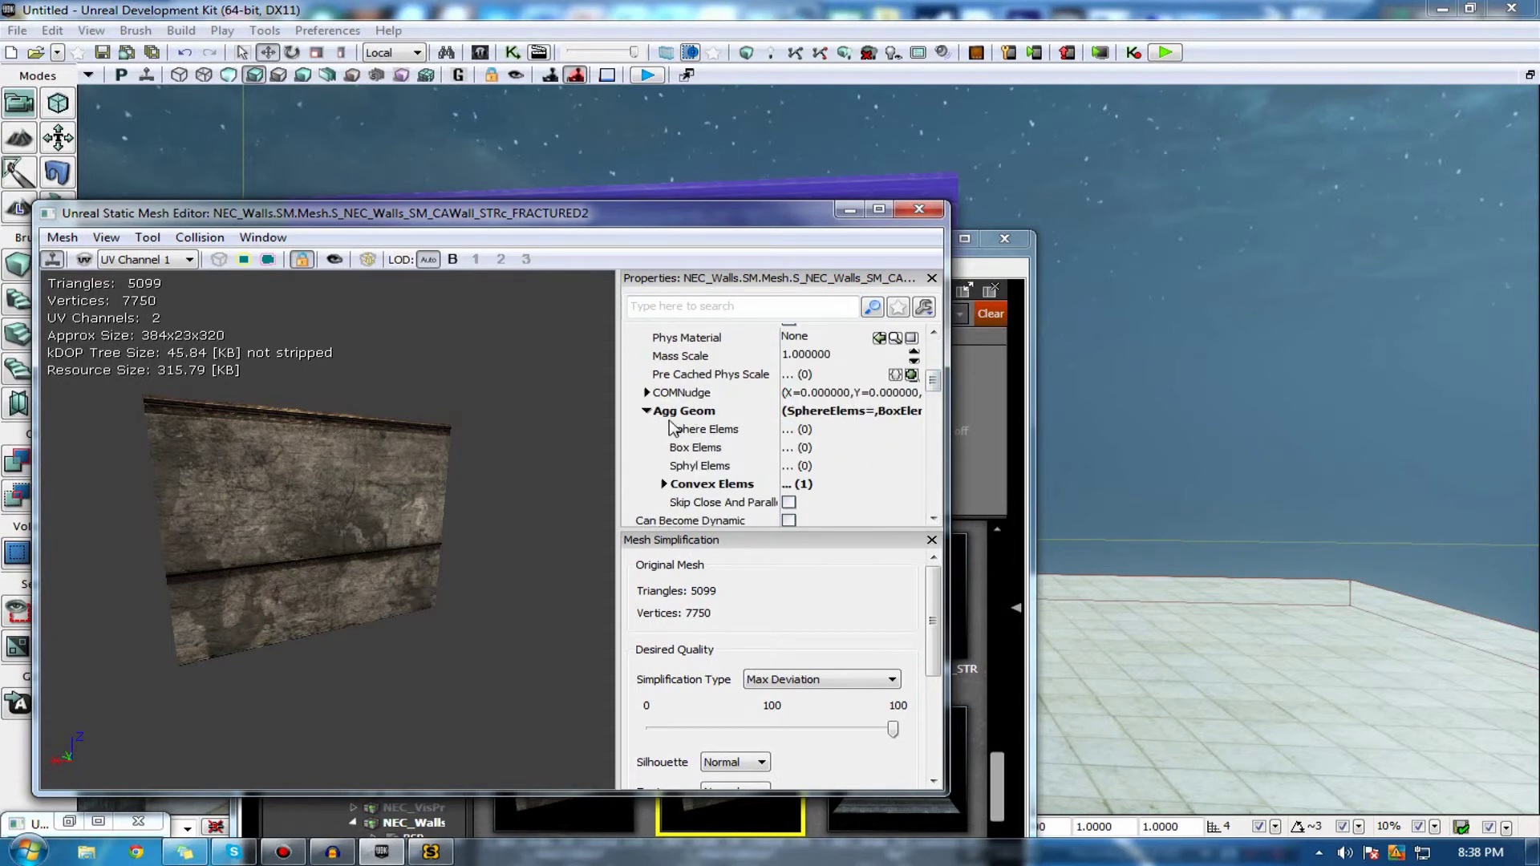
{"action": "scroll", "coordinate": [681, 421], "scroll_direction": "down", "scroll_amount": 4}
{"action": "scroll", "coordinate": [682, 422], "scroll_direction": "up", "scroll_amount": 5}
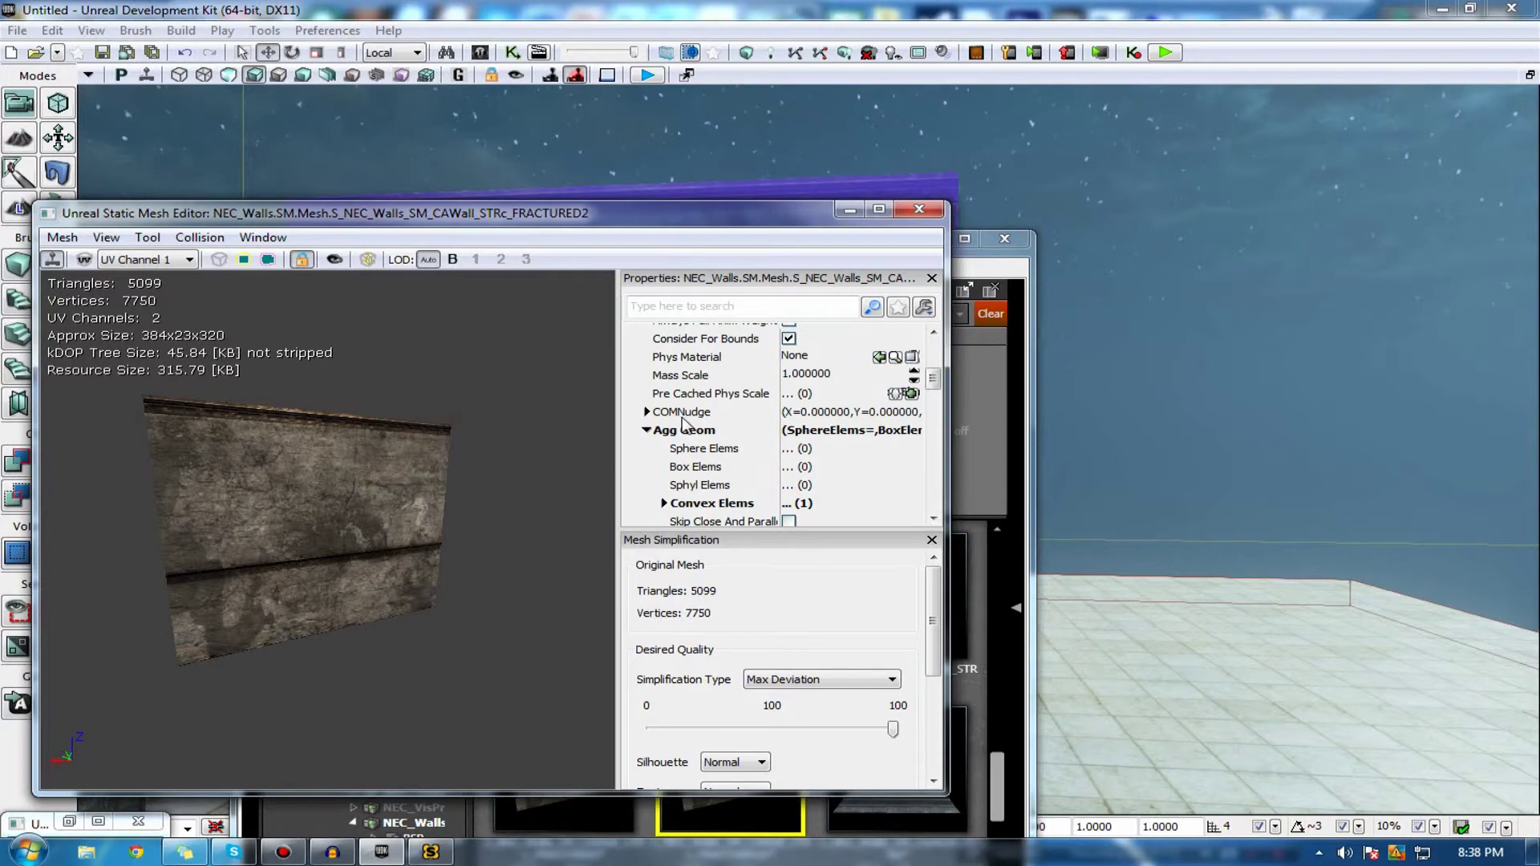
{"action": "scroll", "coordinate": [685, 422], "scroll_direction": "down", "scroll_amount": 4}
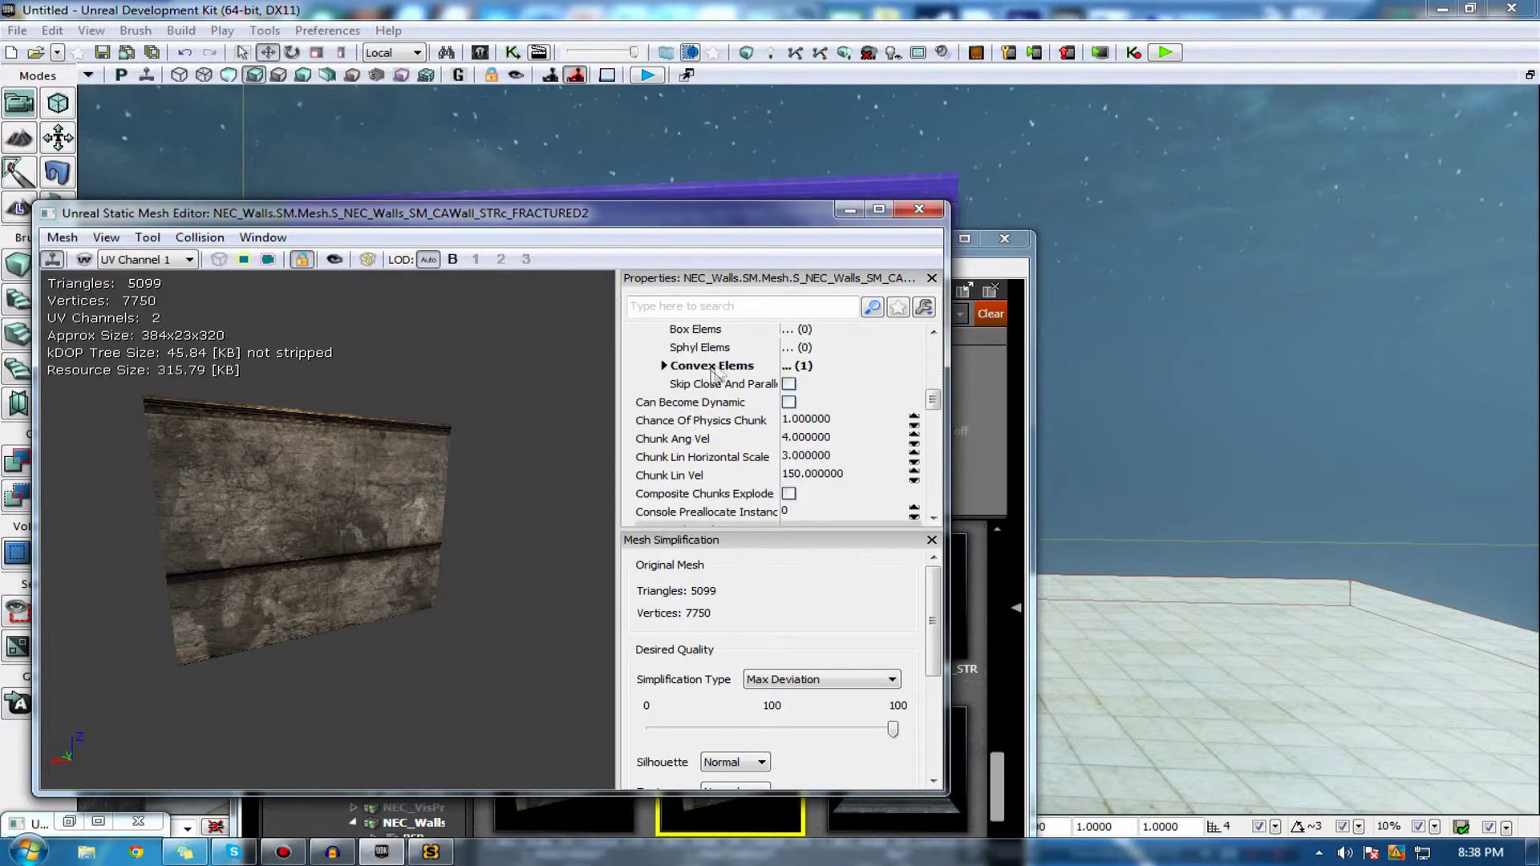
{"action": "left_click", "coordinate": [717, 367]}
{"action": "scroll", "coordinate": [728, 389], "scroll_direction": "down", "scroll_amount": 3}
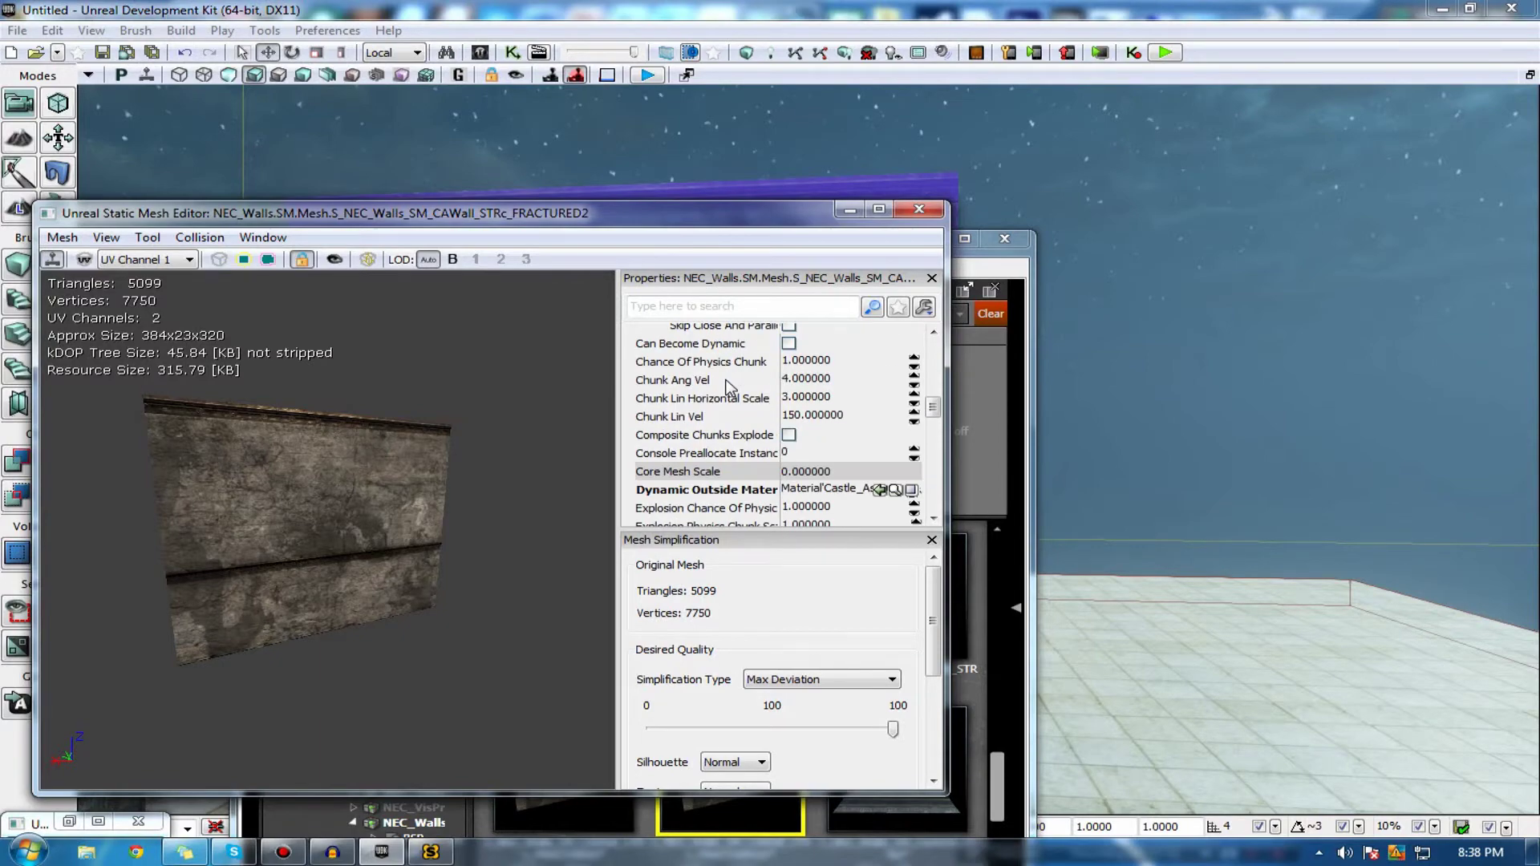
{"action": "scroll", "coordinate": [795, 441], "scroll_direction": "down", "scroll_amount": 2}
{"action": "scroll", "coordinate": [800, 444], "scroll_direction": "down", "scroll_amount": 1}
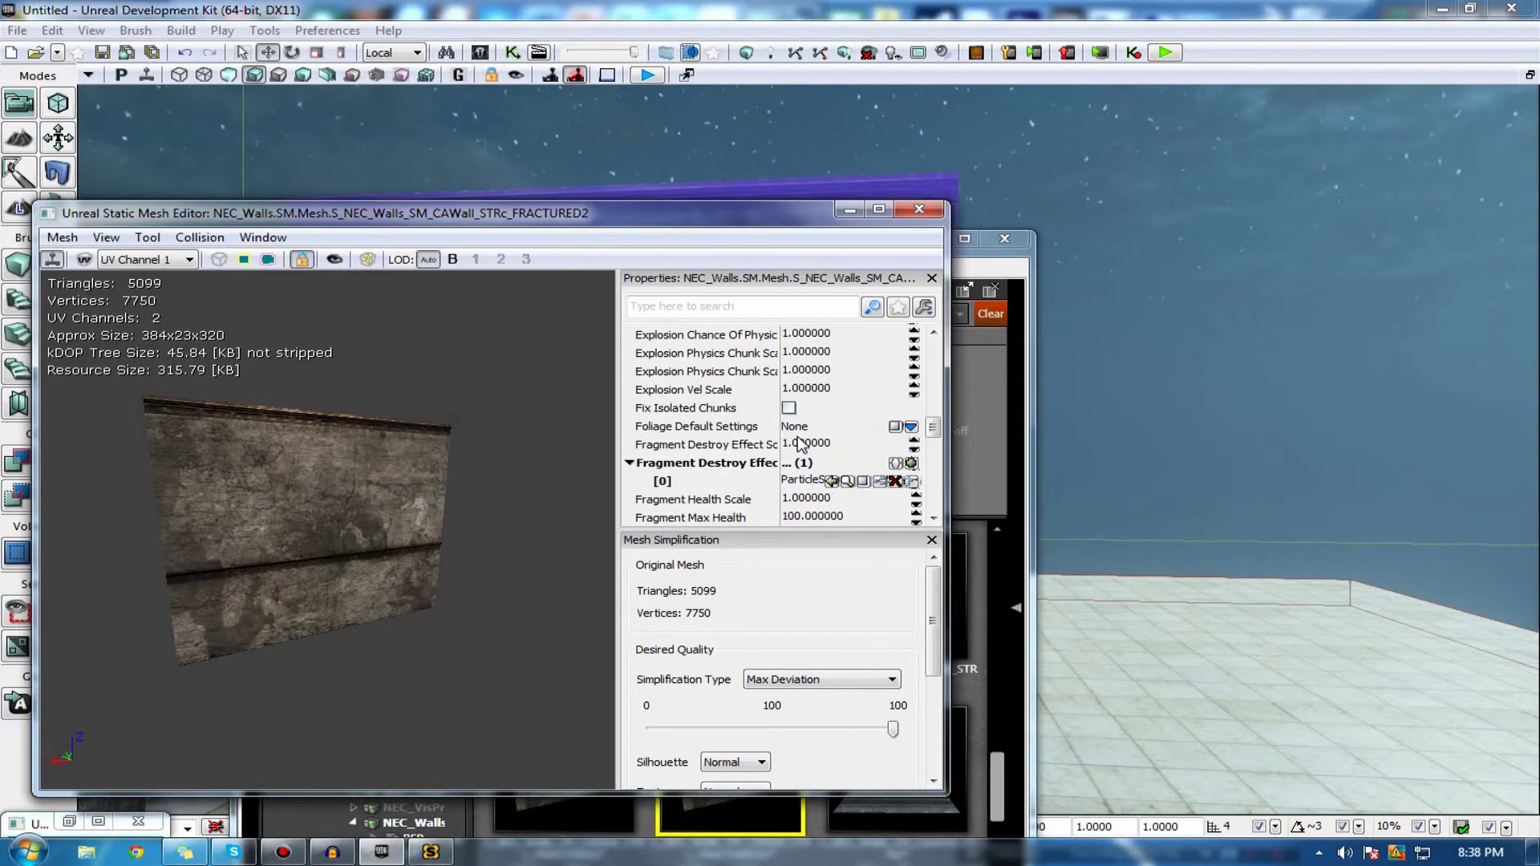
{"action": "scroll", "coordinate": [820, 486], "scroll_direction": "down", "scroll_amount": 5}
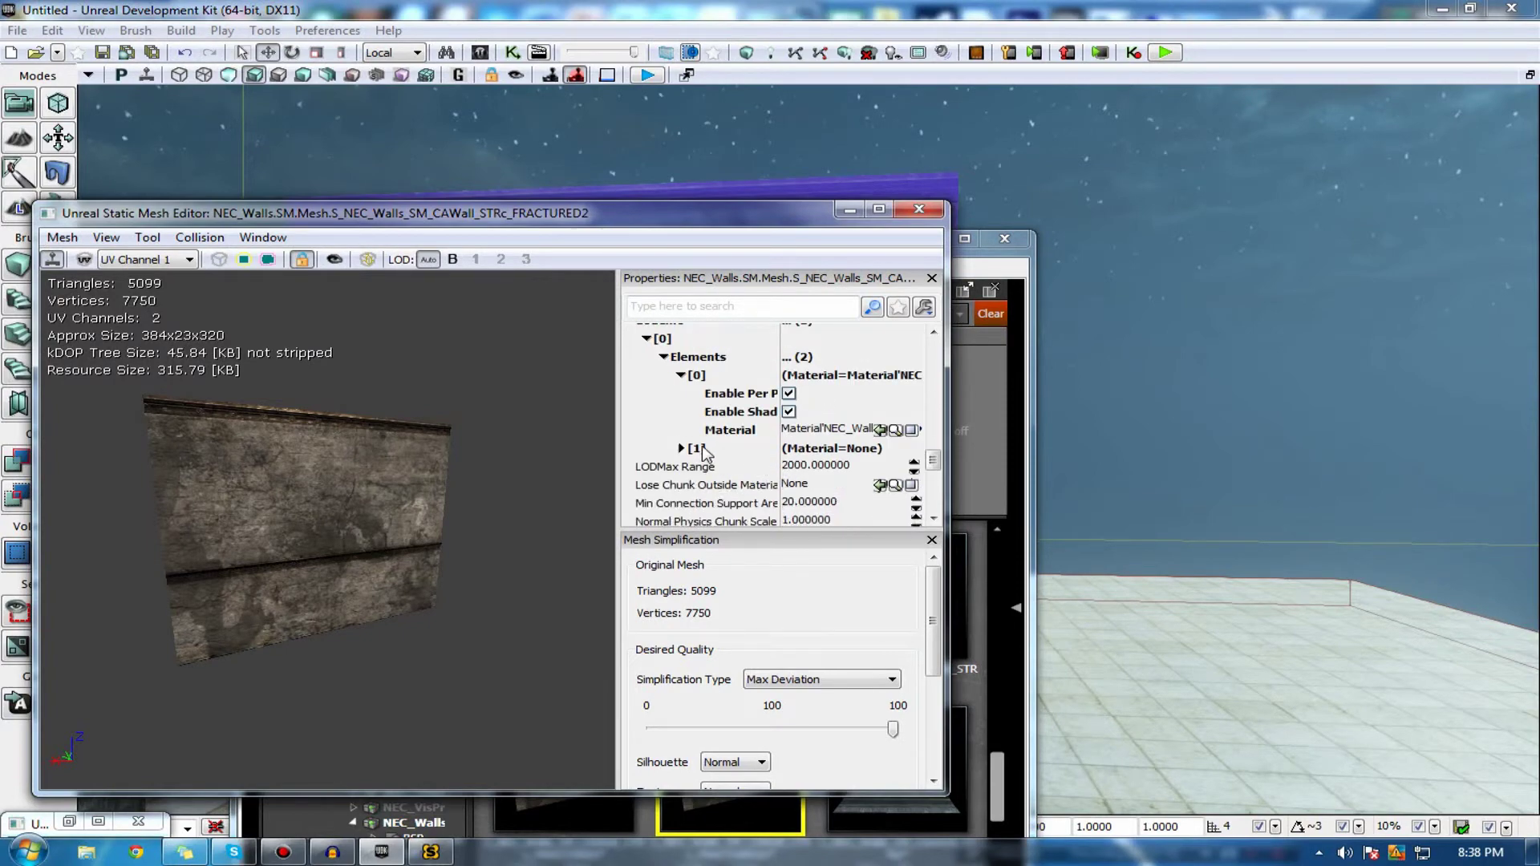
{"action": "left_click", "coordinate": [702, 449]}
{"action": "scroll", "coordinate": [730, 471], "scroll_direction": "down", "scroll_amount": 1}
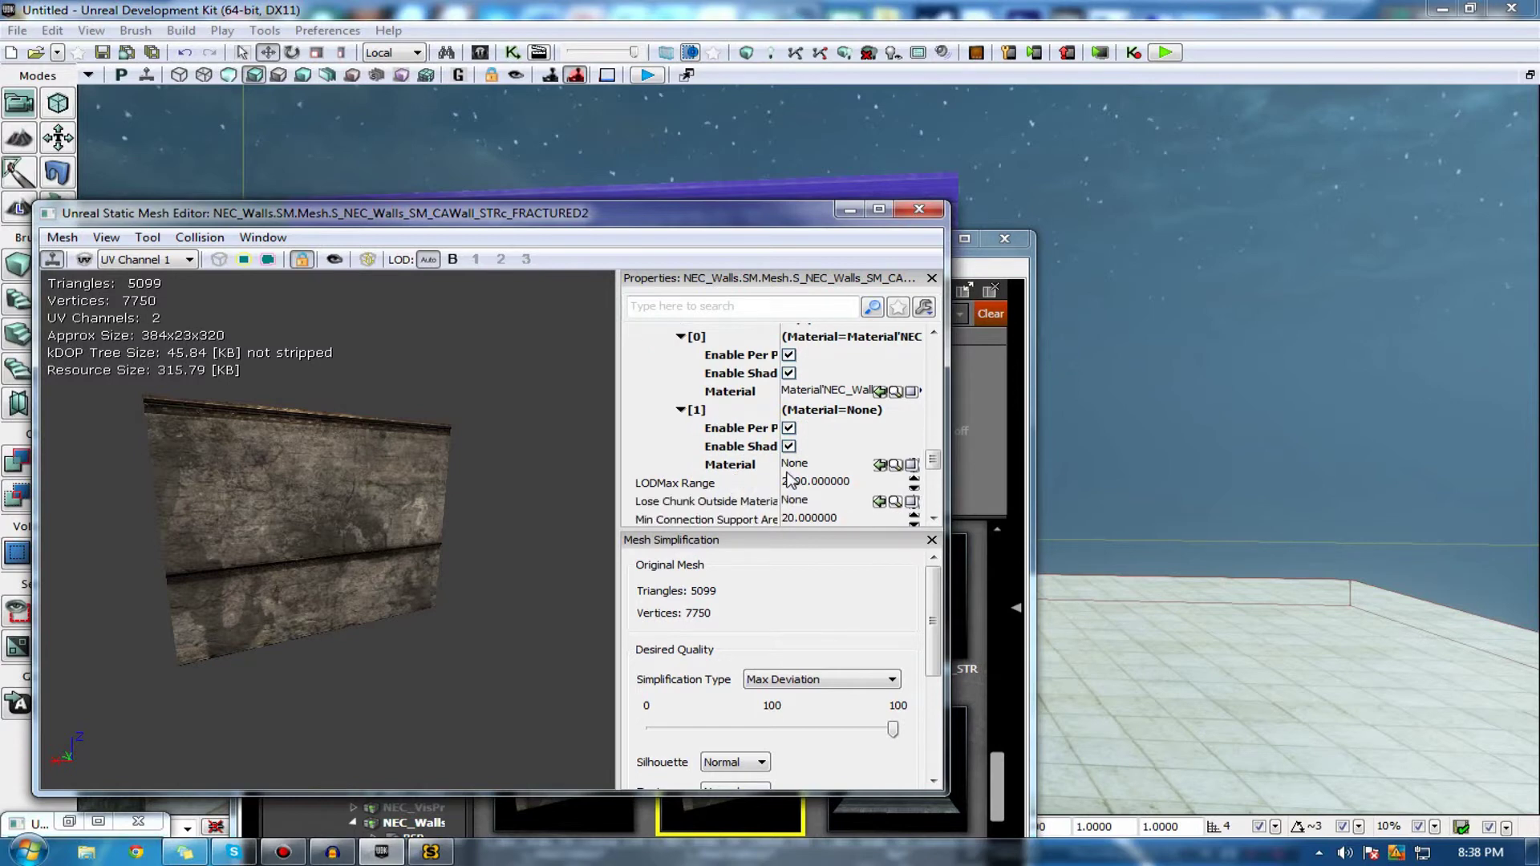
- Copy the BSP_Turk182Plain material from LODInfo element [0] into the Material of element [1]
{"action": "scroll", "coordinate": [754, 391], "scroll_direction": "up", "scroll_amount": 2}
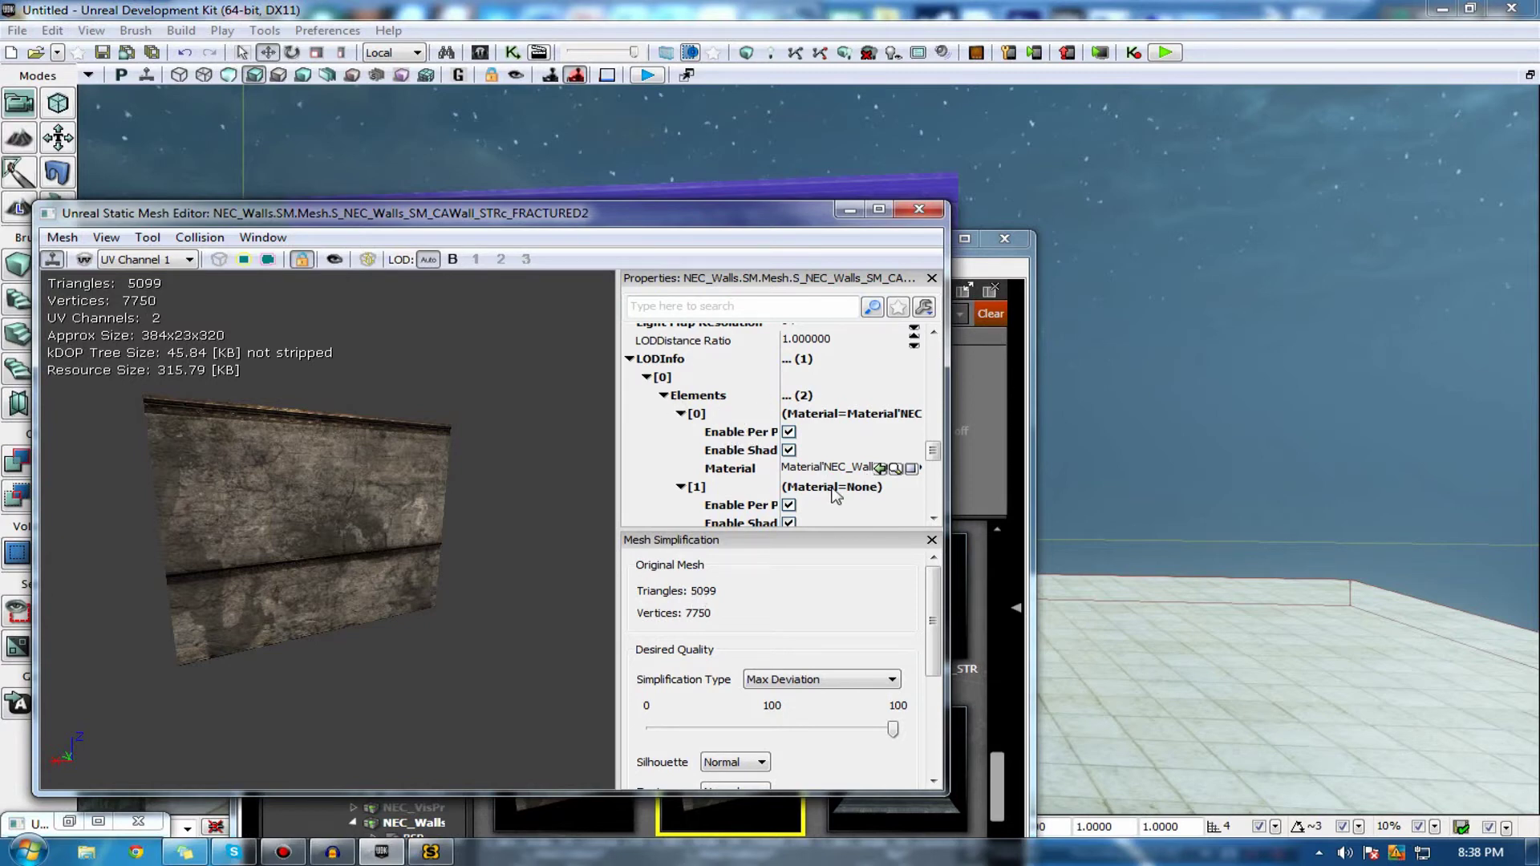
{"action": "scroll", "coordinate": [696, 502], "scroll_direction": "down", "scroll_amount": 1}
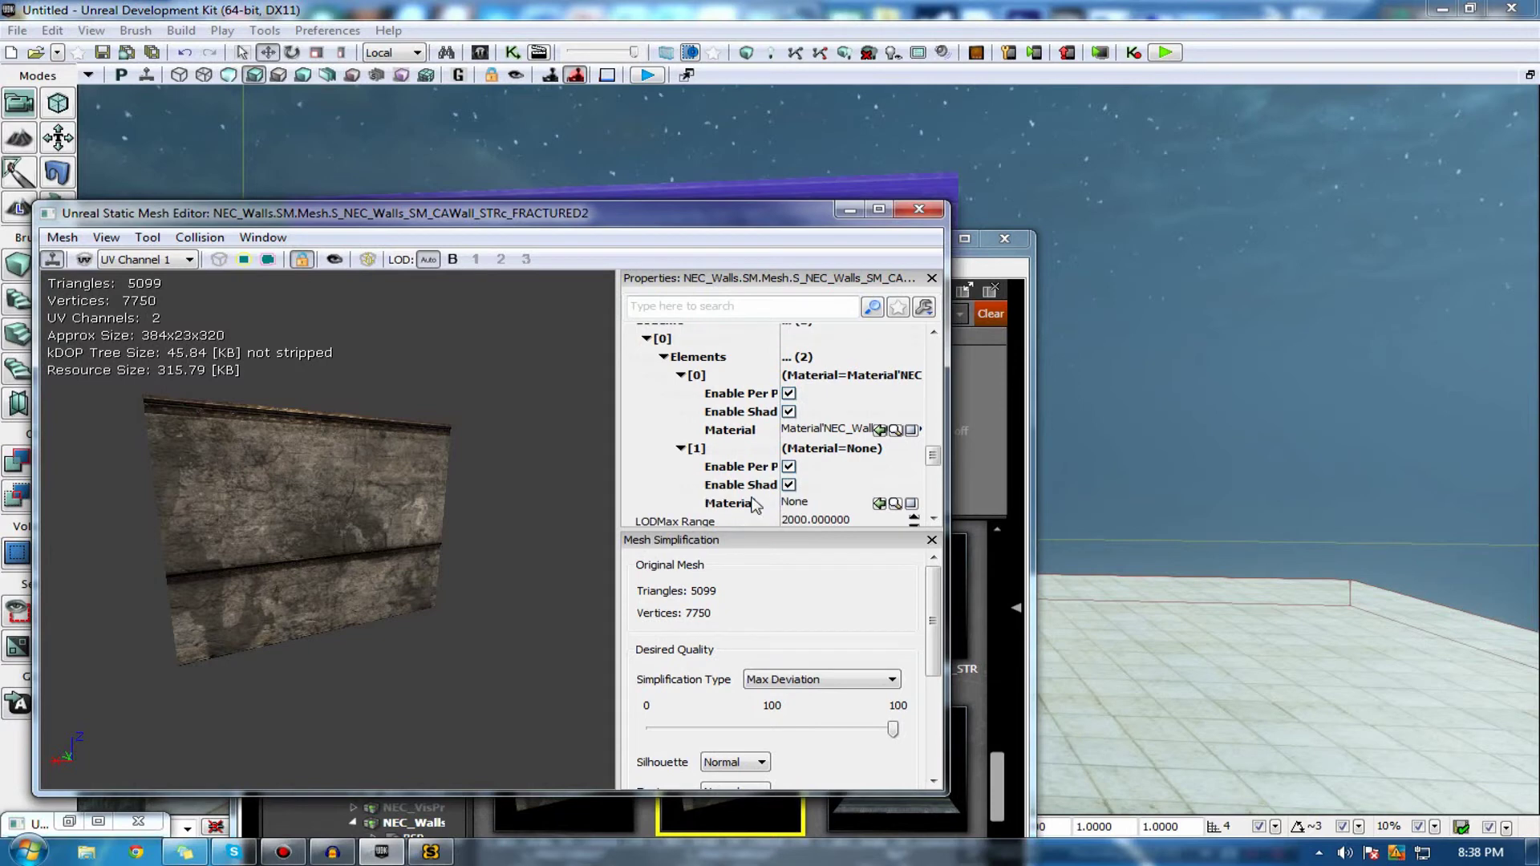
{"action": "left_click", "coordinate": [826, 504]}
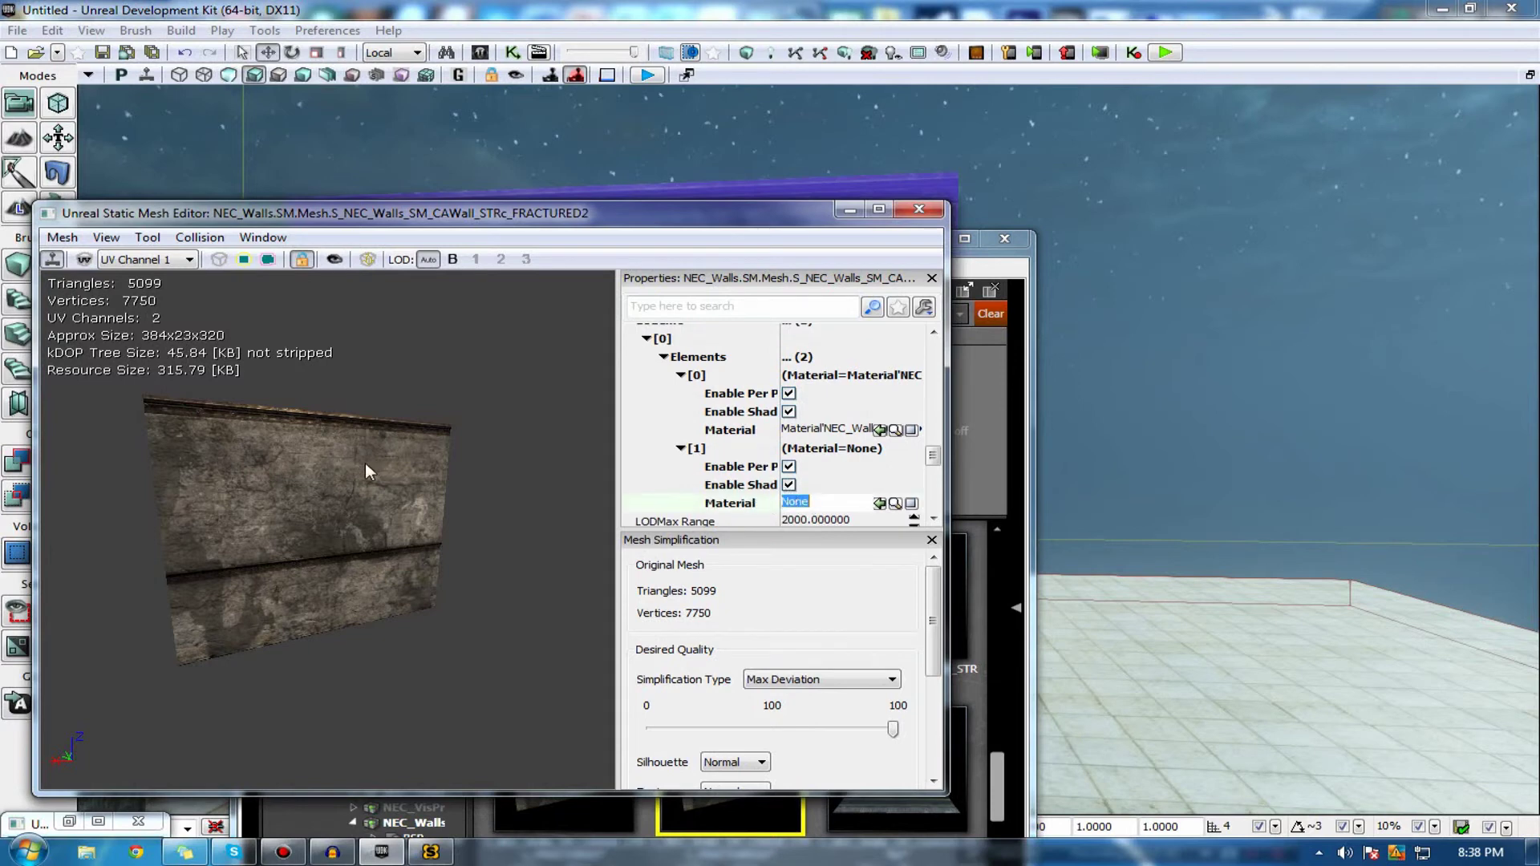
{"action": "left_click_drag", "start_coordinate": [364, 464], "coordinate": [364, 393]}
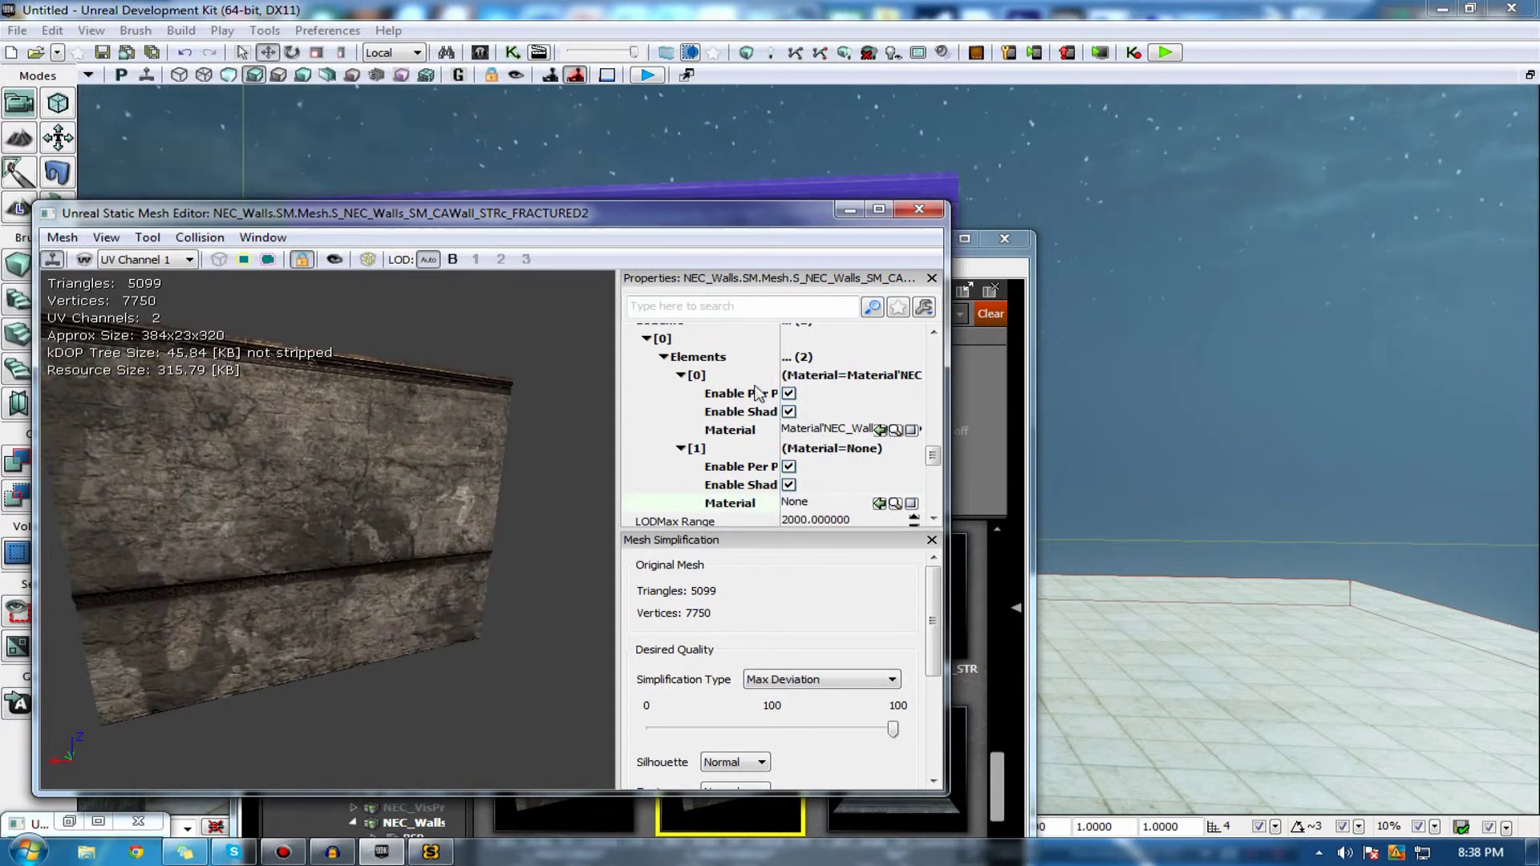
{"action": "mouse_move", "coordinate": [116, 572]}
{"action": "left_mouse_down"}
{"action": "mouse_move", "coordinate": [208, 572]}
{"action": "mouse_move", "coordinate": [117, 572]}
{"action": "left_mouse_up"}
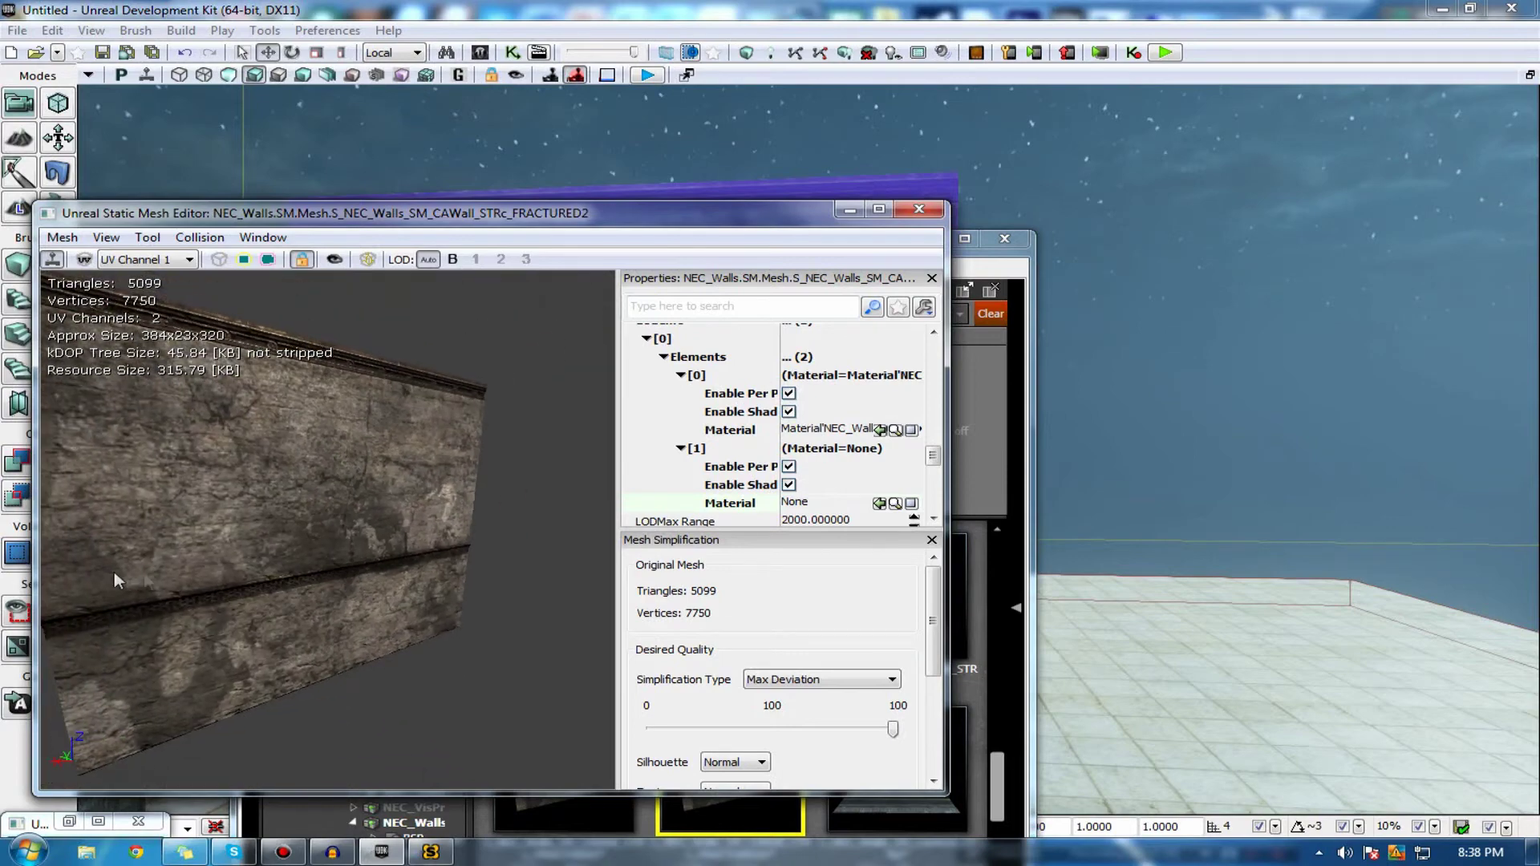
{"action": "left_click", "coordinate": [824, 519]}
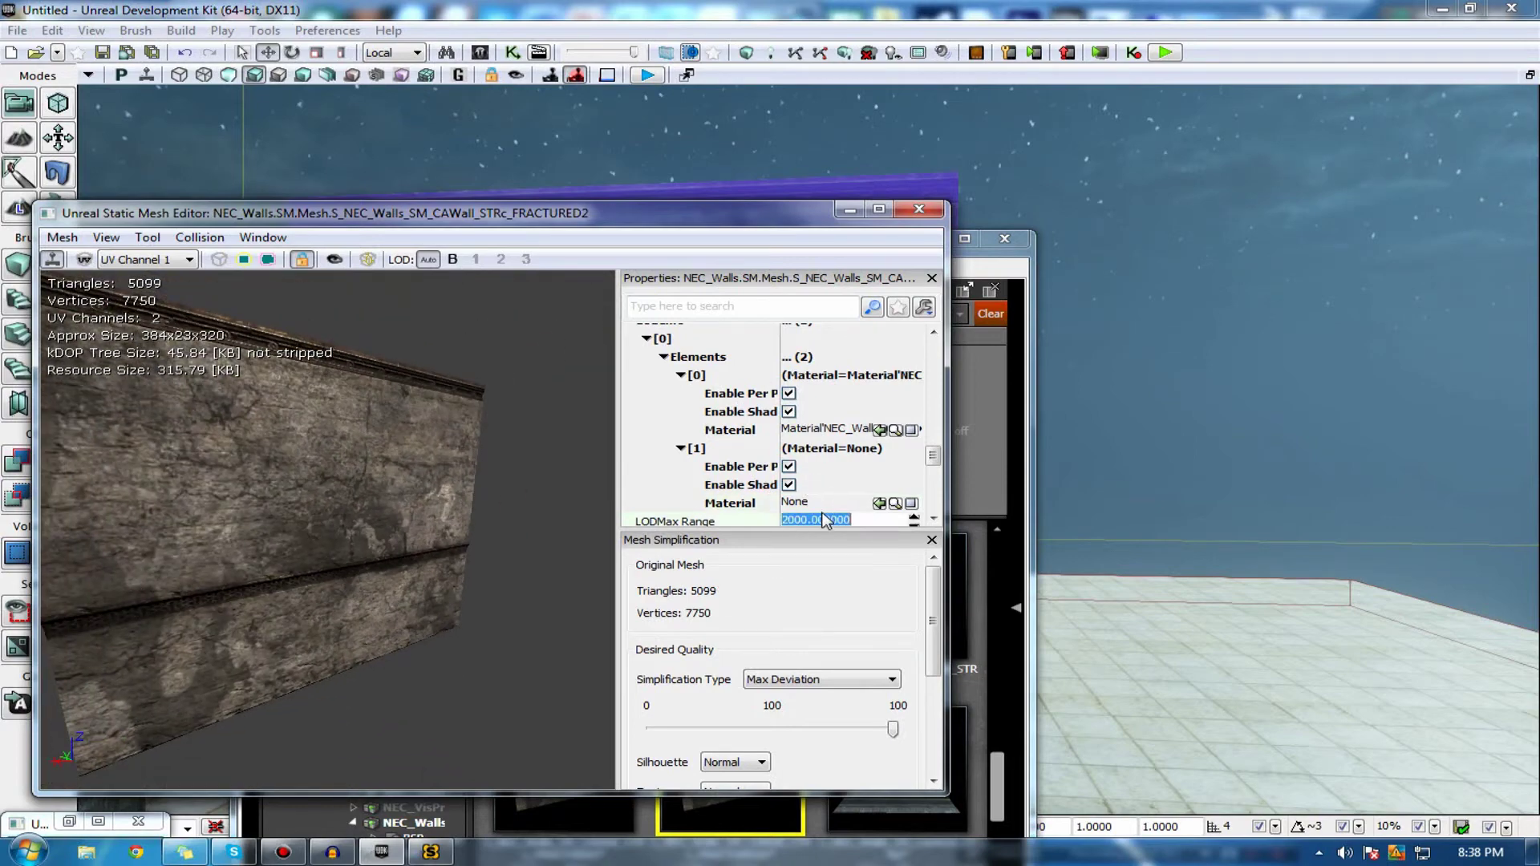
{"action": "left_click", "coordinate": [819, 505]}
{"action": "left_click", "coordinate": [826, 430]}
{"action": "type", "text": "BSP_Turk182Plain"}
{"action": "key", "text": "Return"}
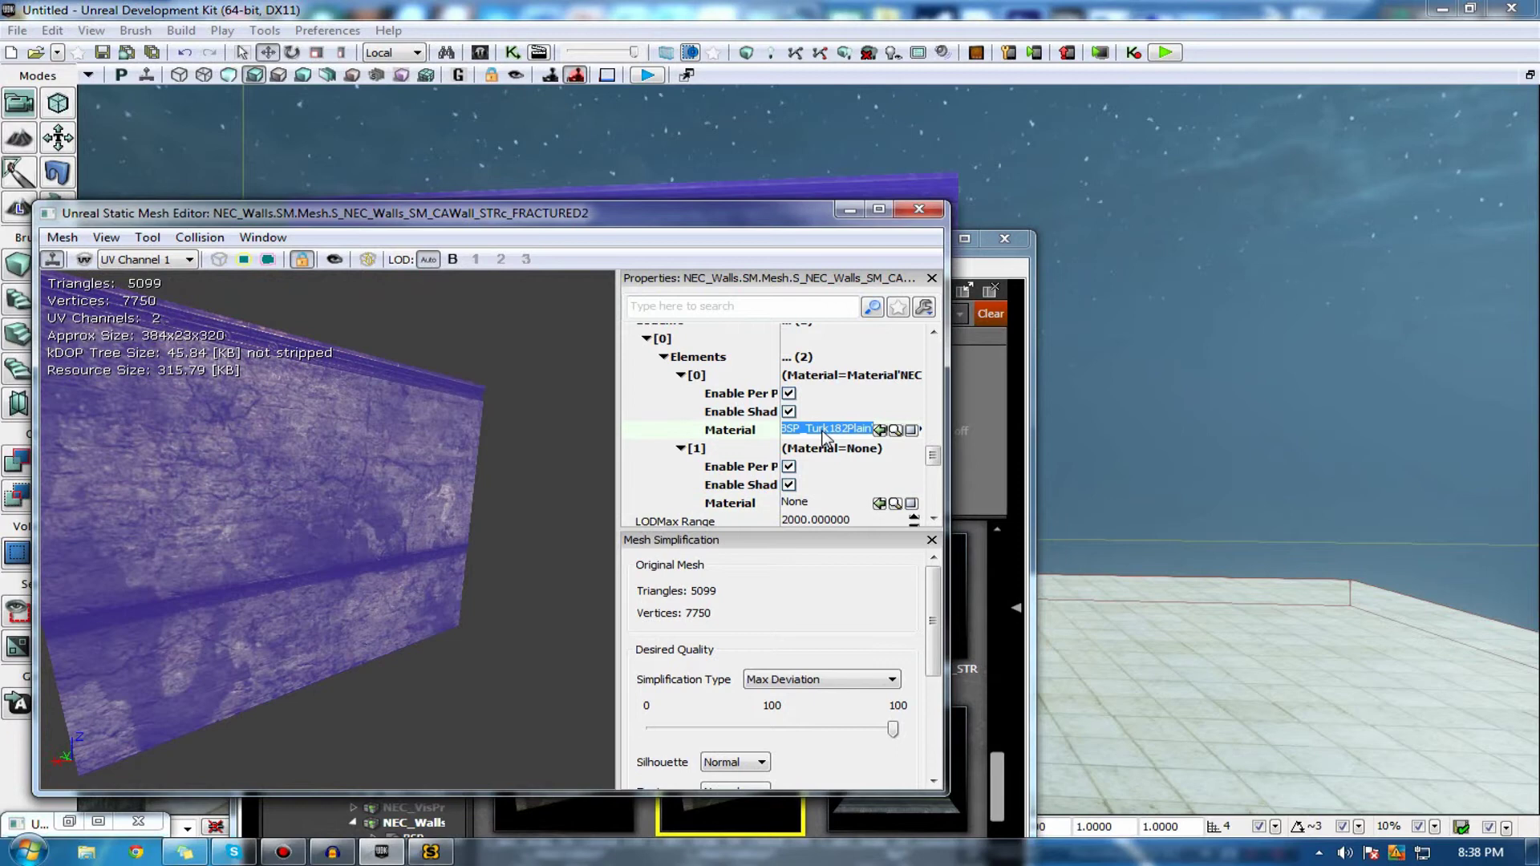
{"action": "left_click", "coordinate": [817, 505]}
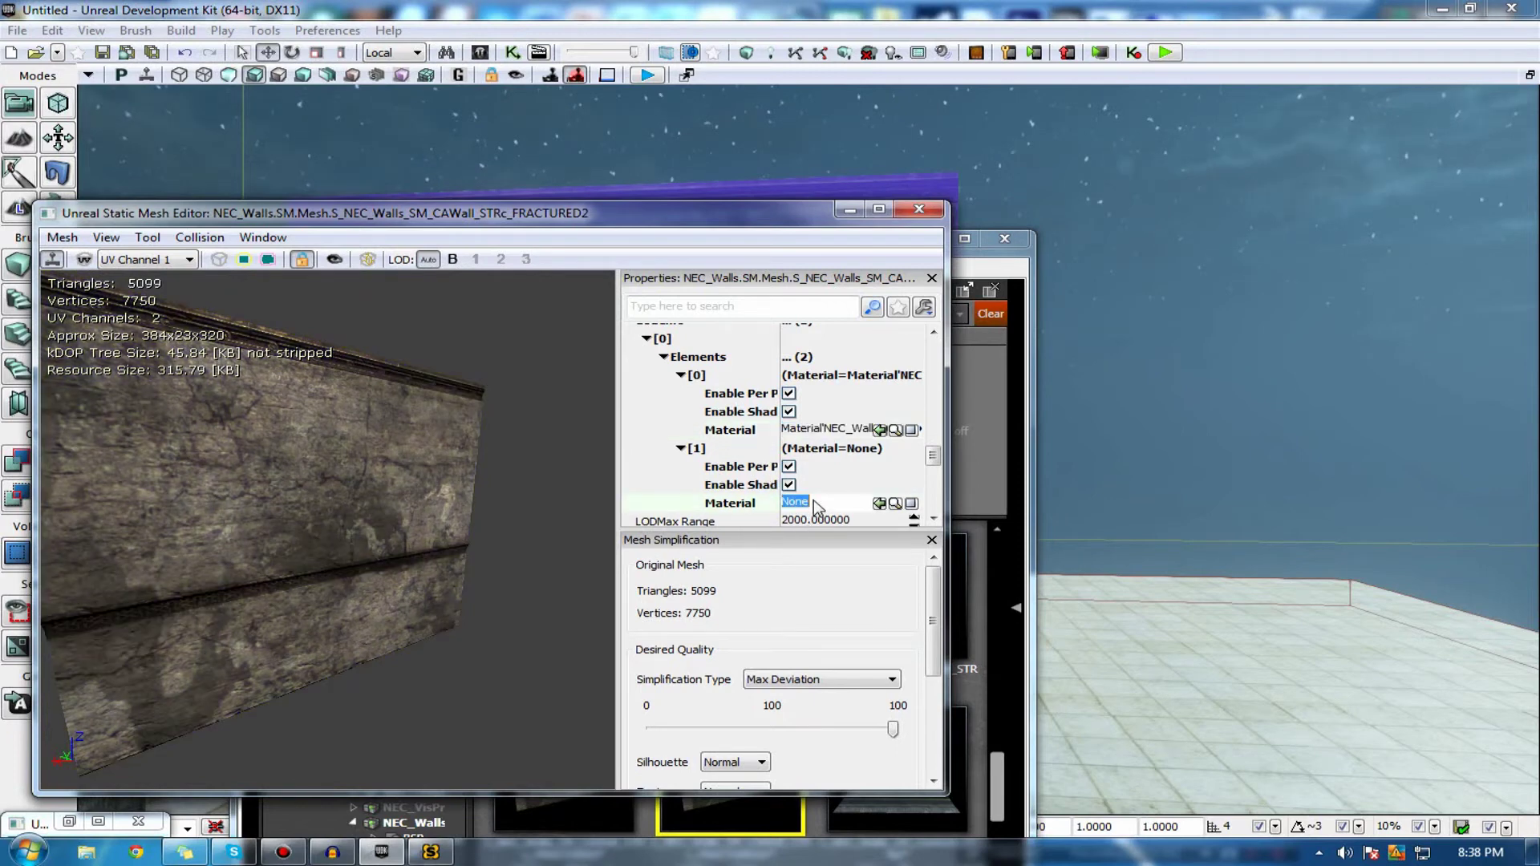
{"action": "type", "text": "BSP_Turk182Plain"}
{"action": "key", "text": "Return"}
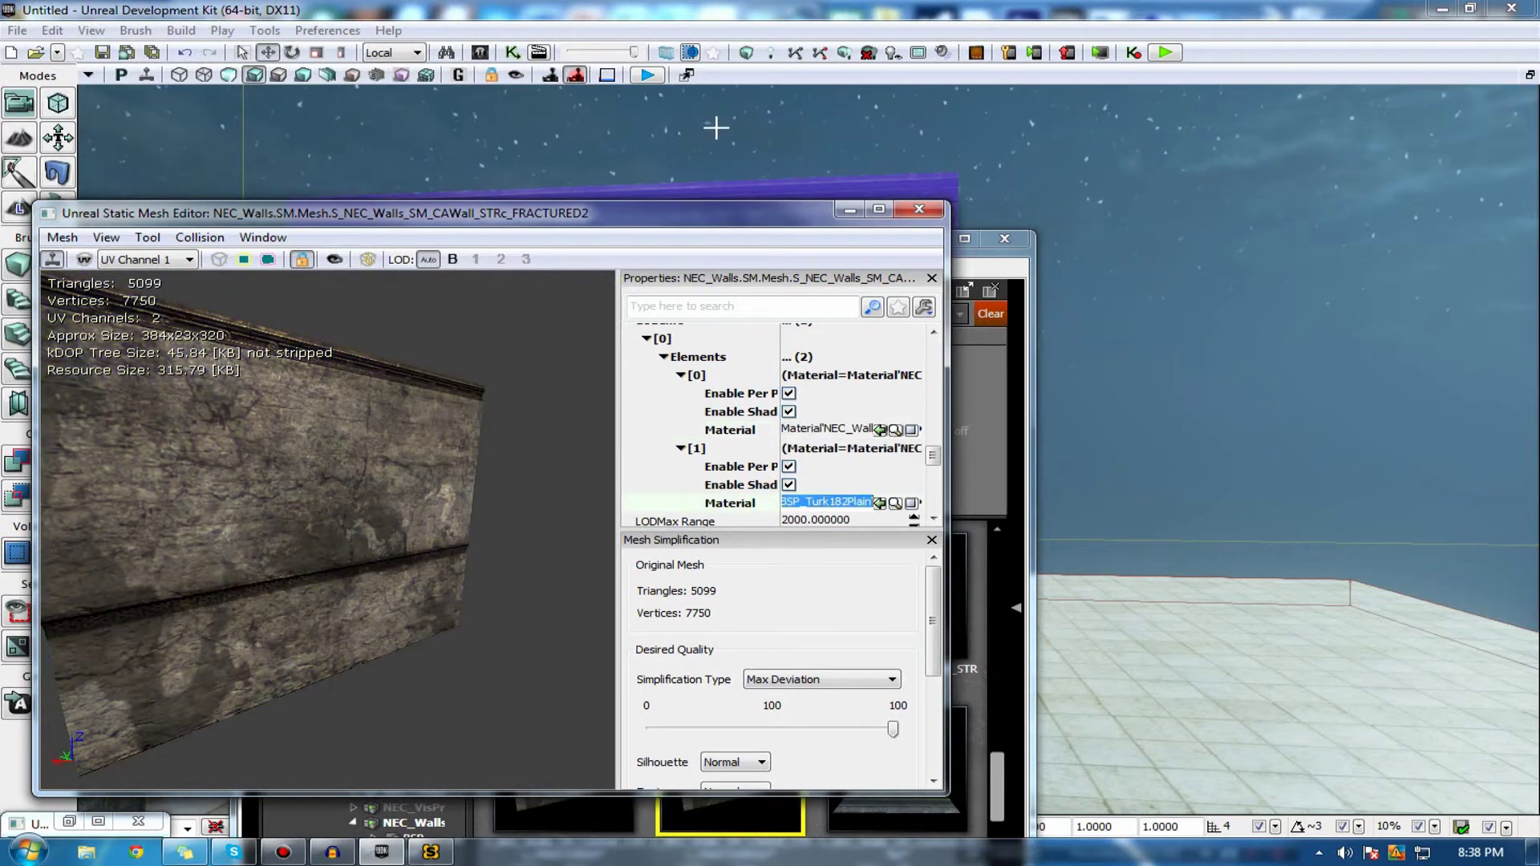
- Close the mesh editor, minimize the Content Browser, and play-test the wall, shooting it and moving around to inspect the broken interior faces
{"action": "left_click", "coordinate": [919, 209]}
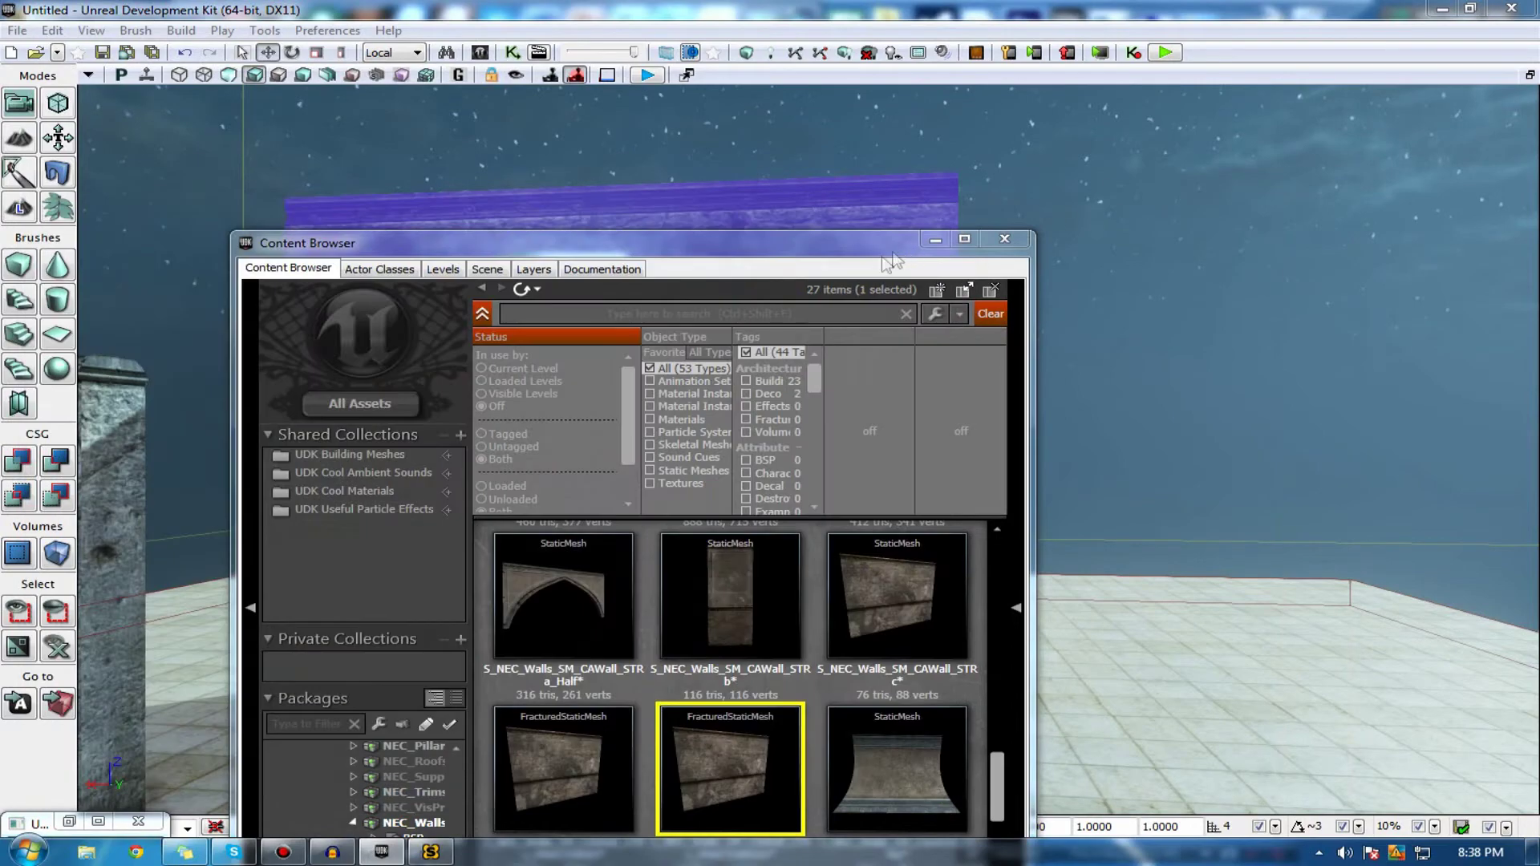
{"action": "left_click", "coordinate": [931, 241]}
{"action": "left_click", "coordinate": [647, 75]}
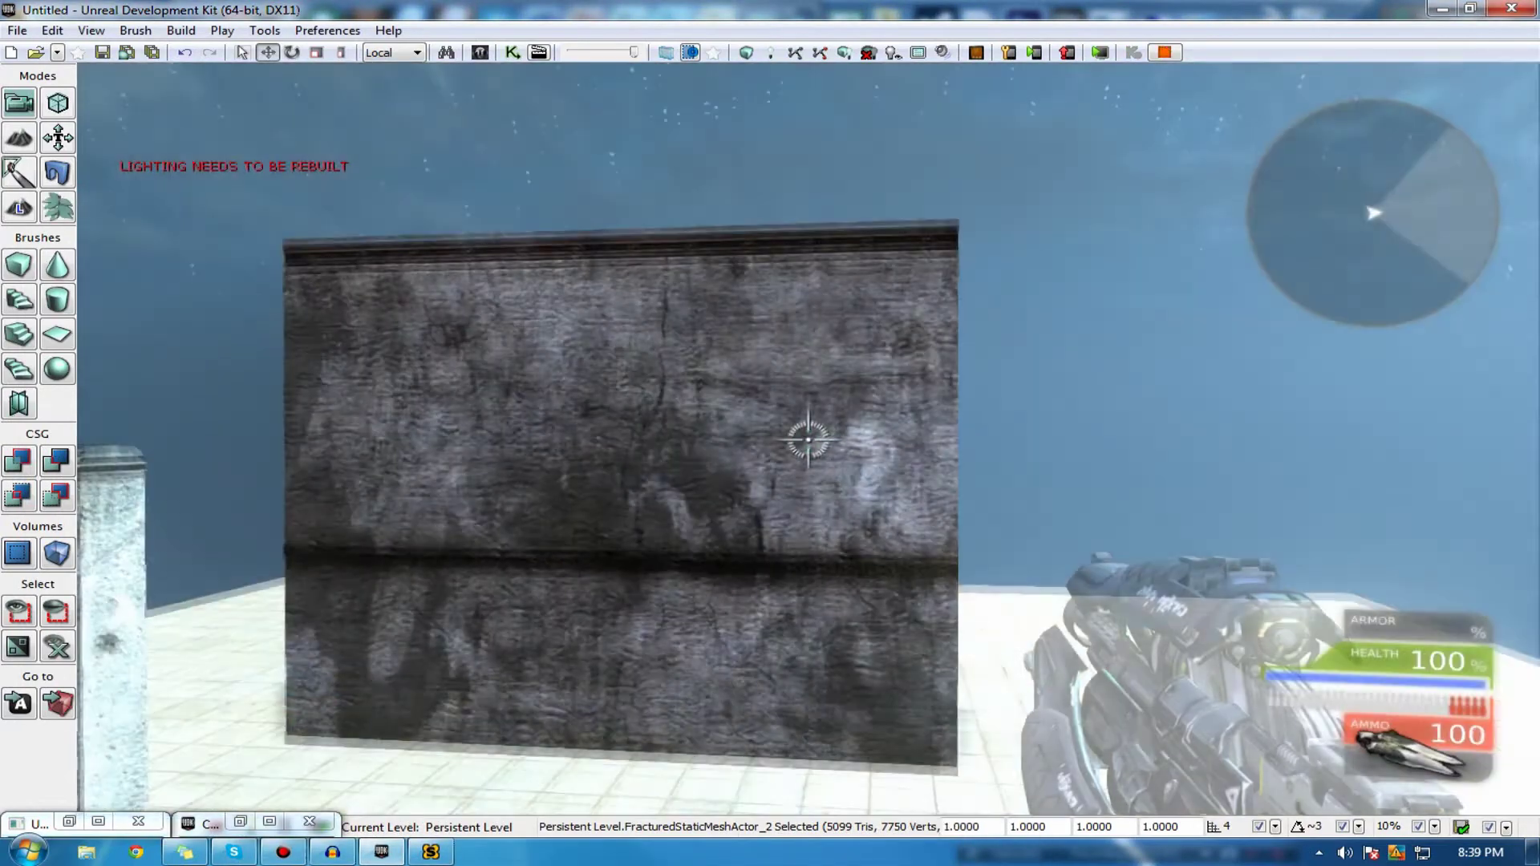
{"action": "key", "text": "w"}
{"action": "left_click", "coordinate": [808, 440]}
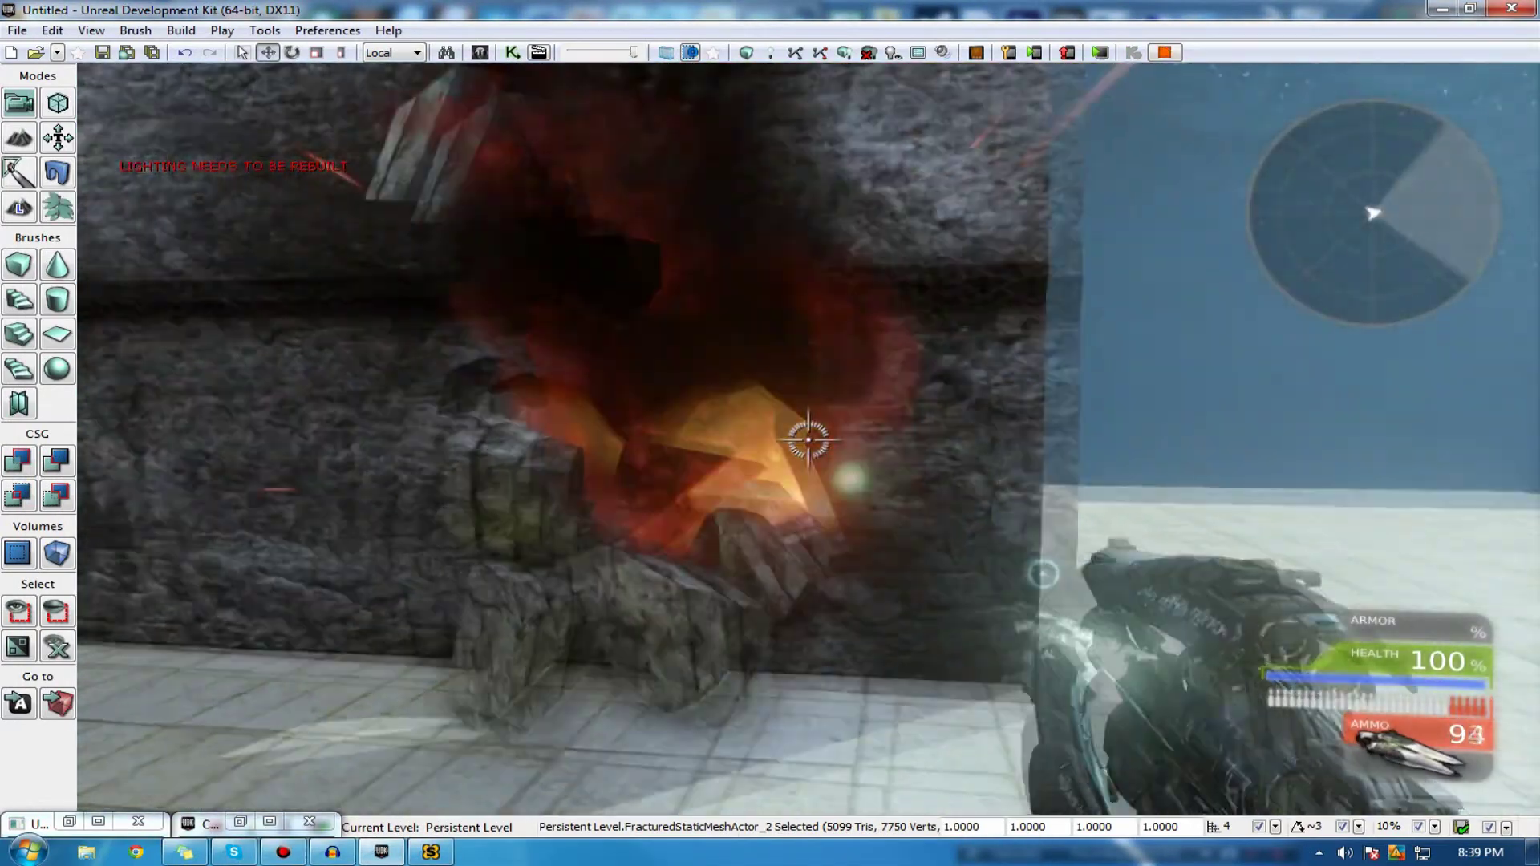
{"action": "left_click", "coordinate": [808, 440]}
{"action": "left_click", "coordinate": [808, 440]}
{"action": "left_click", "coordinate": [808, 440]}
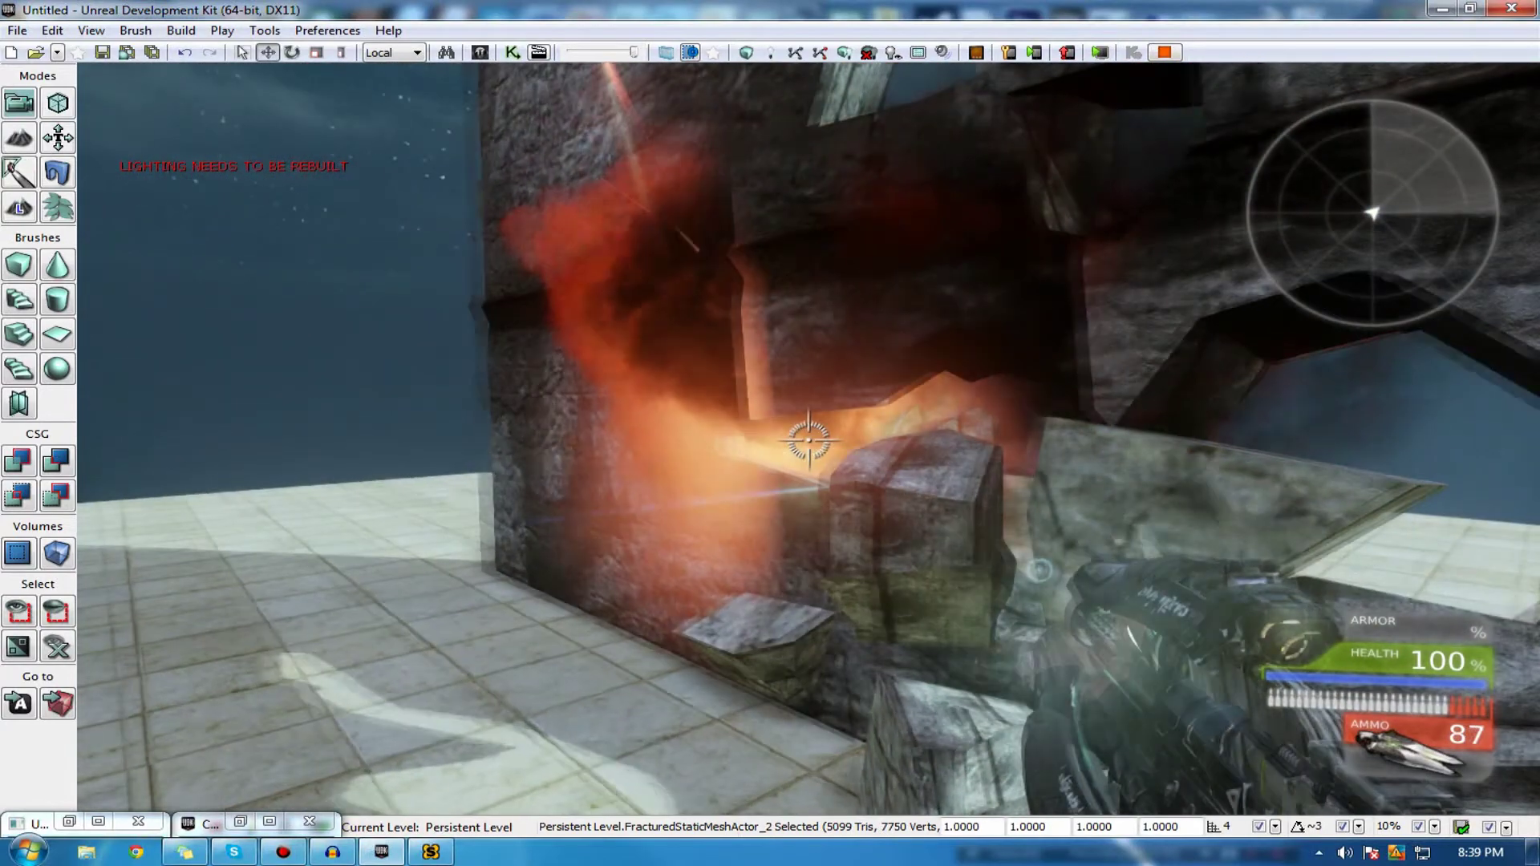
{"action": "left_click", "coordinate": [808, 440]}
{"action": "key", "text": "a"}
{"action": "key", "text": "w"}
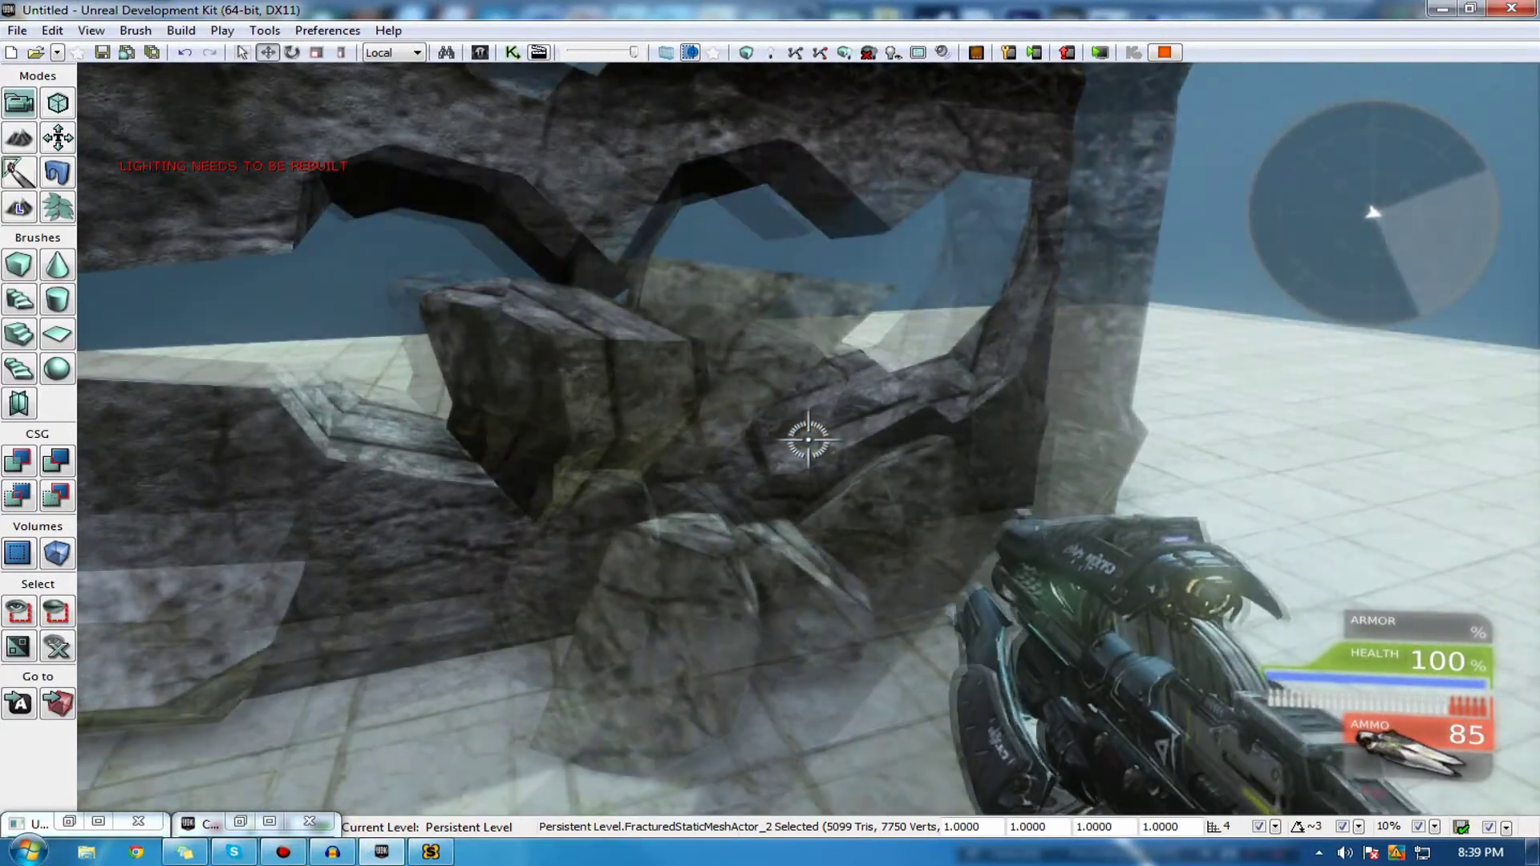
{"action": "key", "text": "s"}
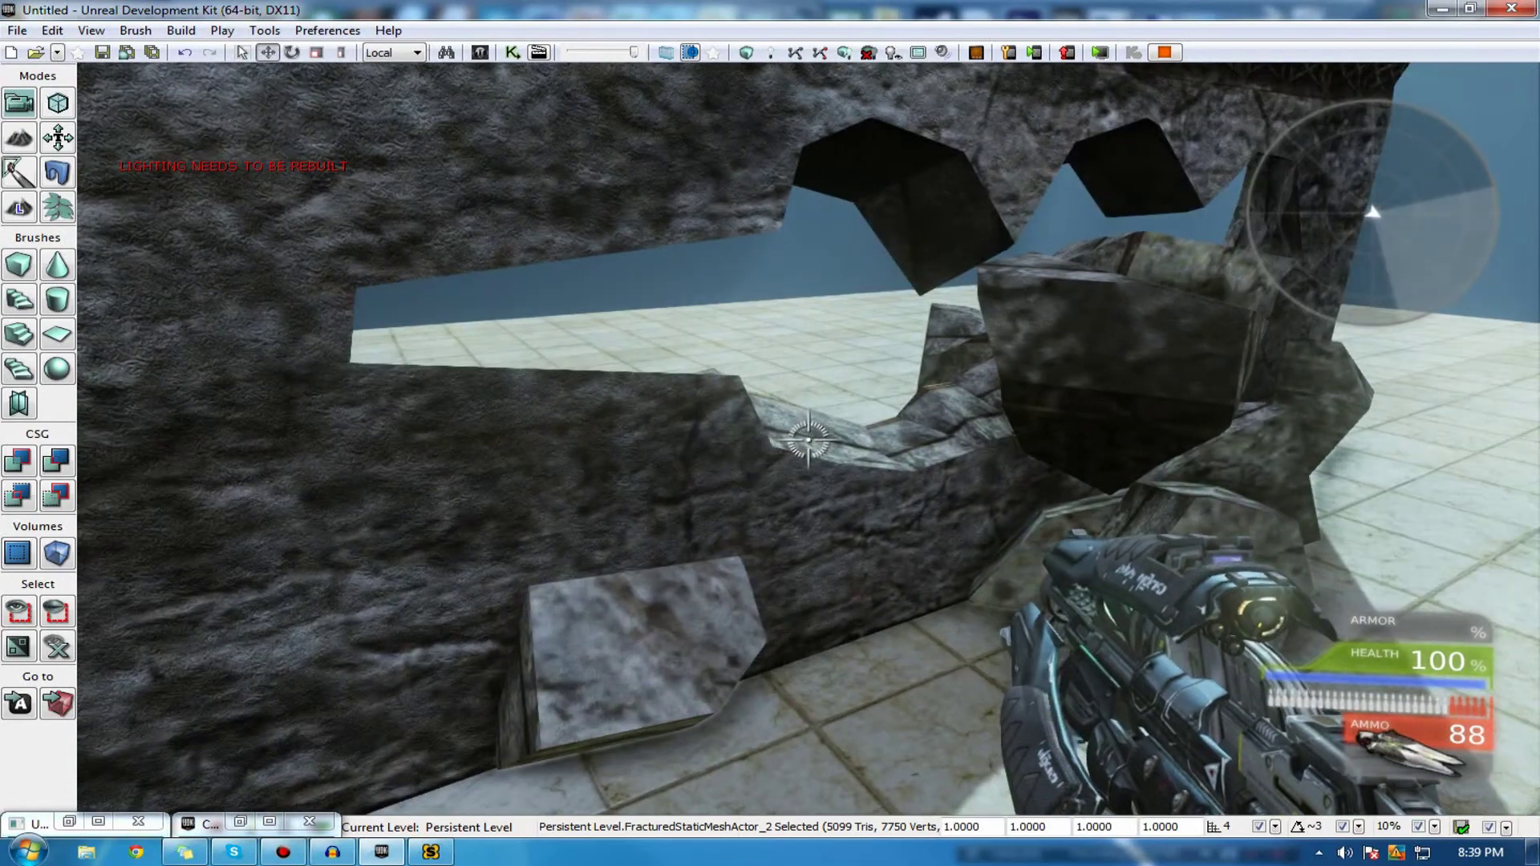
- Shoot more holes across the rest of the fractured wall to check its inner material and explosions, ending the play test when done
{"action": "left_click", "coordinate": [808, 440]}
{"action": "left_click", "coordinate": [808, 440]}
{"action": "left_click", "coordinate": [808, 440]}
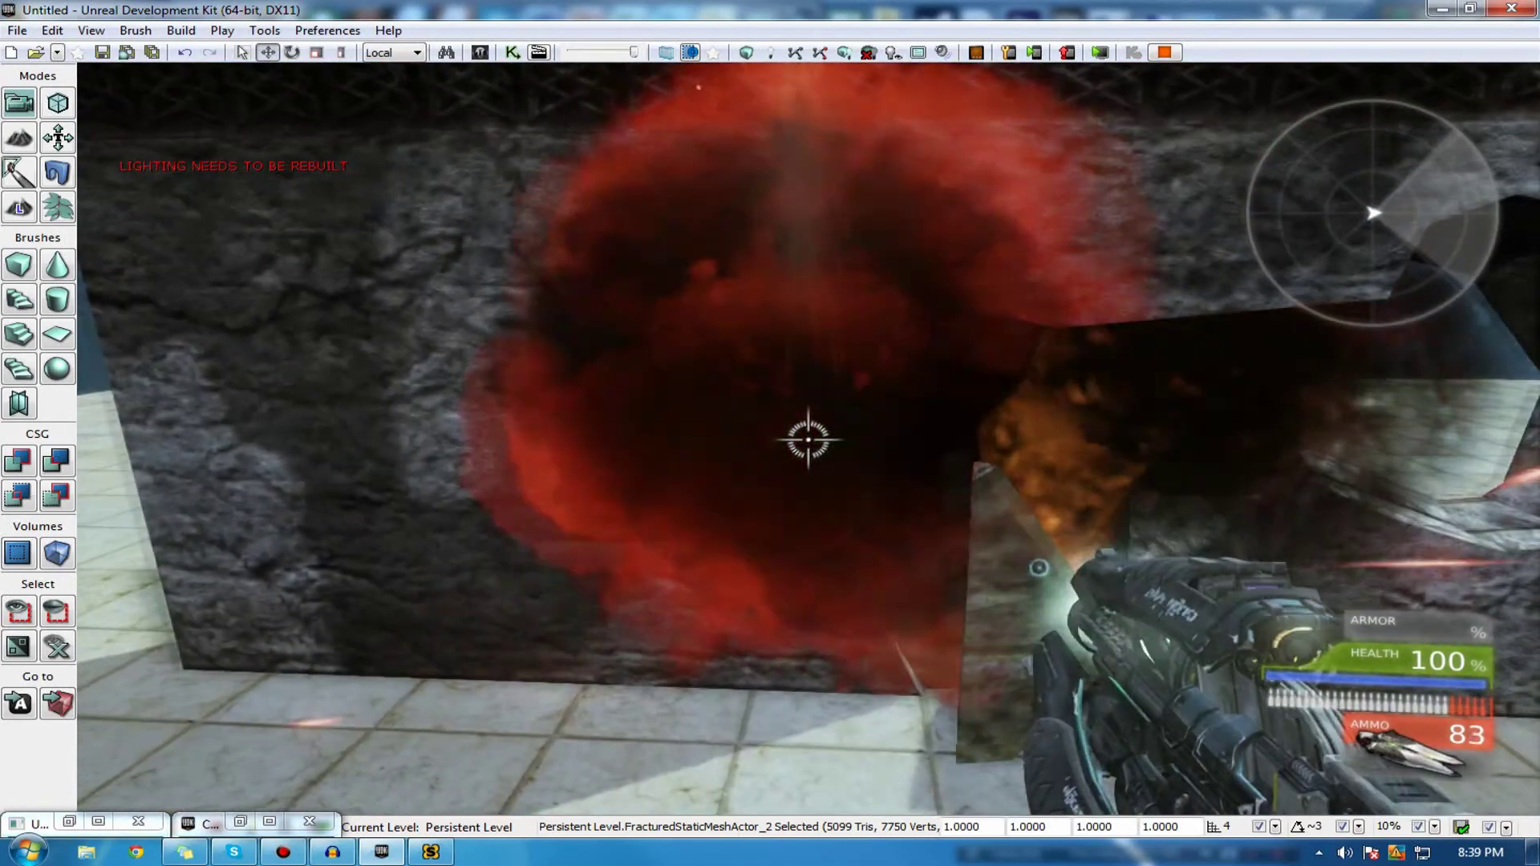
{"action": "left_click", "coordinate": [808, 440]}
{"action": "left_click", "coordinate": [808, 440]}
{"action": "left_click", "coordinate": [808, 440]}
{"action": "left_click", "coordinate": [808, 439]}
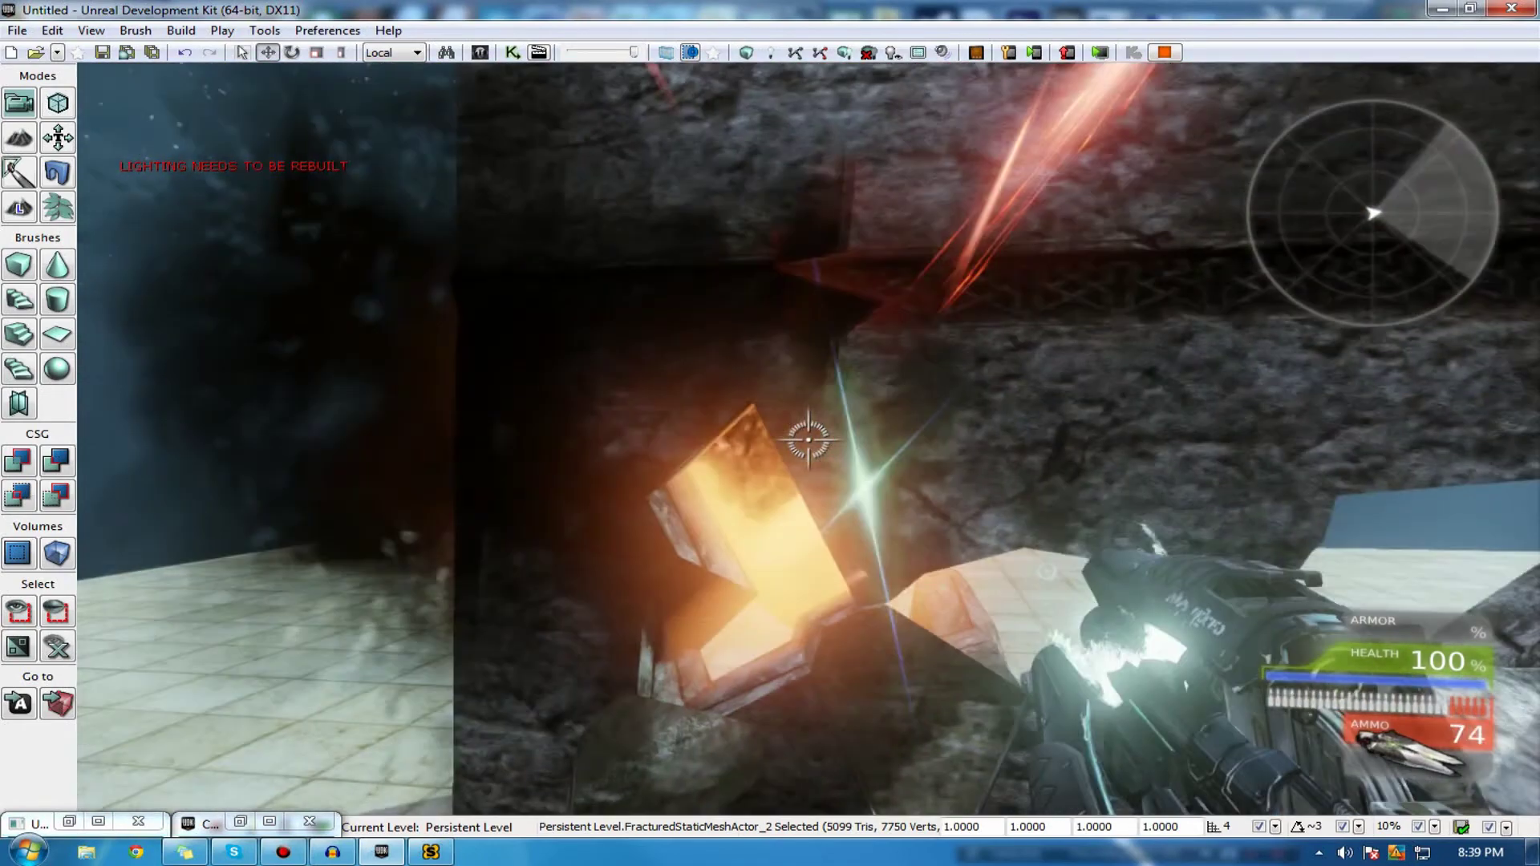
{"action": "left_click", "coordinate": [808, 440]}
{"action": "left_click", "coordinate": [807, 440]}
{"action": "left_click", "coordinate": [808, 440]}
{"action": "left_click", "coordinate": [808, 439]}
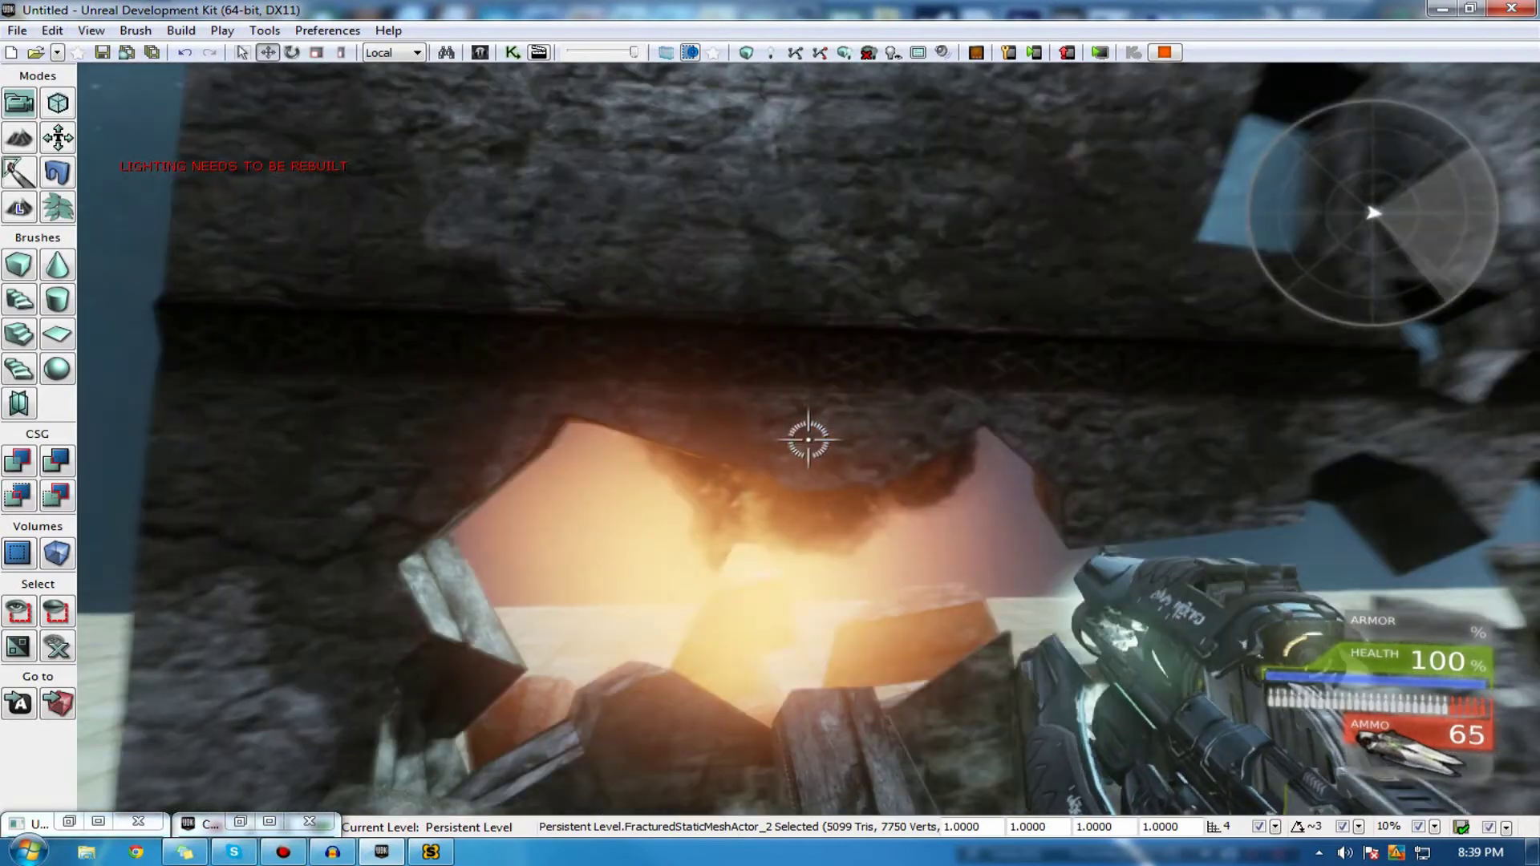
{"action": "left_click", "coordinate": [808, 439]}
{"action": "left_click", "coordinate": [808, 440]}
{"action": "left_click", "coordinate": [809, 440]}
{"action": "left_click", "coordinate": [809, 440]}
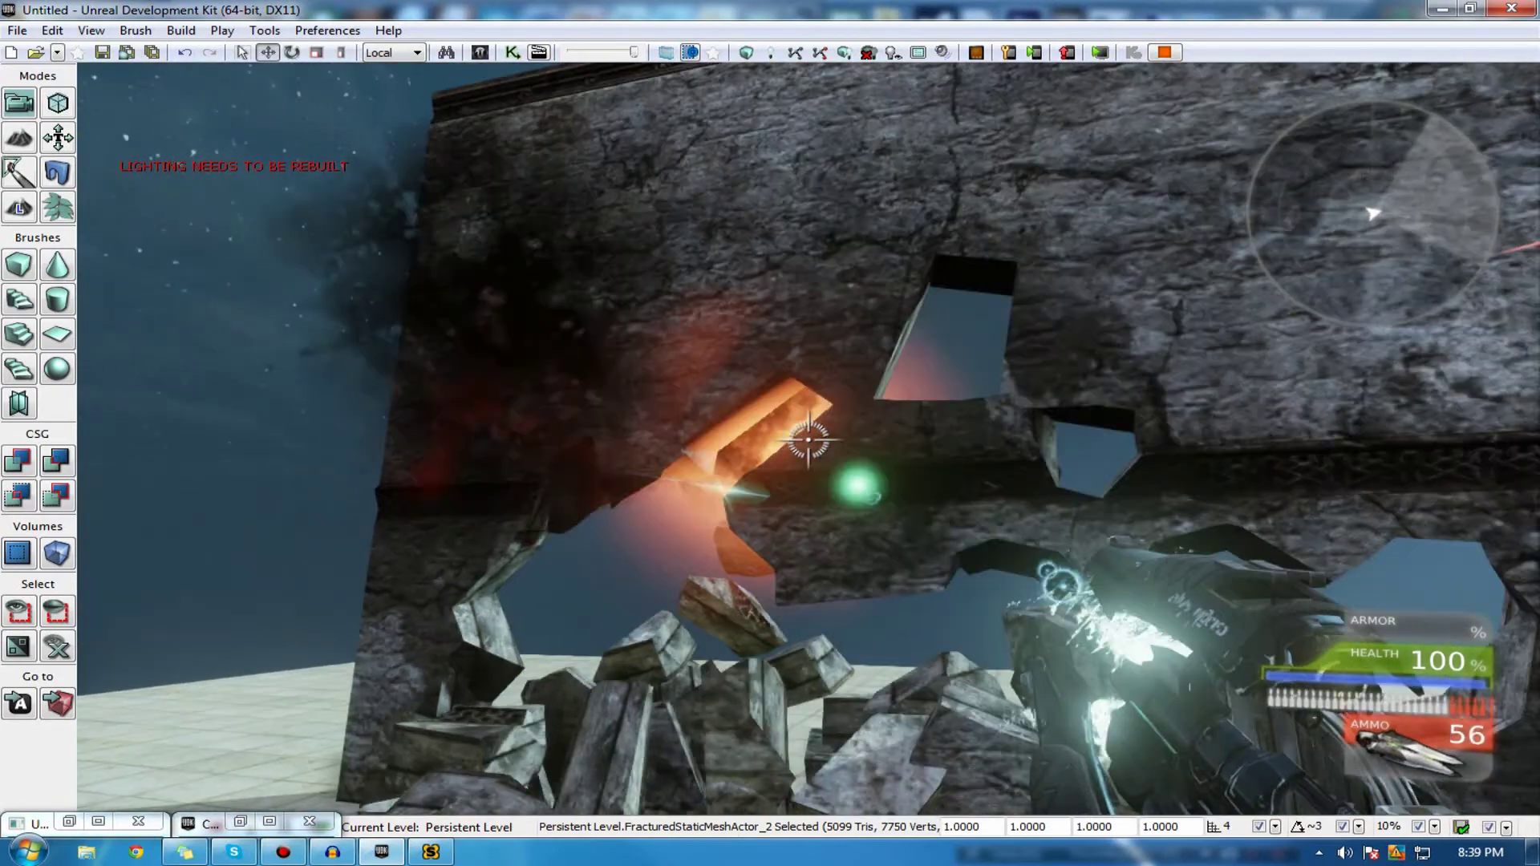
{"action": "left_click", "coordinate": [809, 440]}
{"action": "left_click", "coordinate": [808, 440]}
{"action": "key", "text": "Escape"}
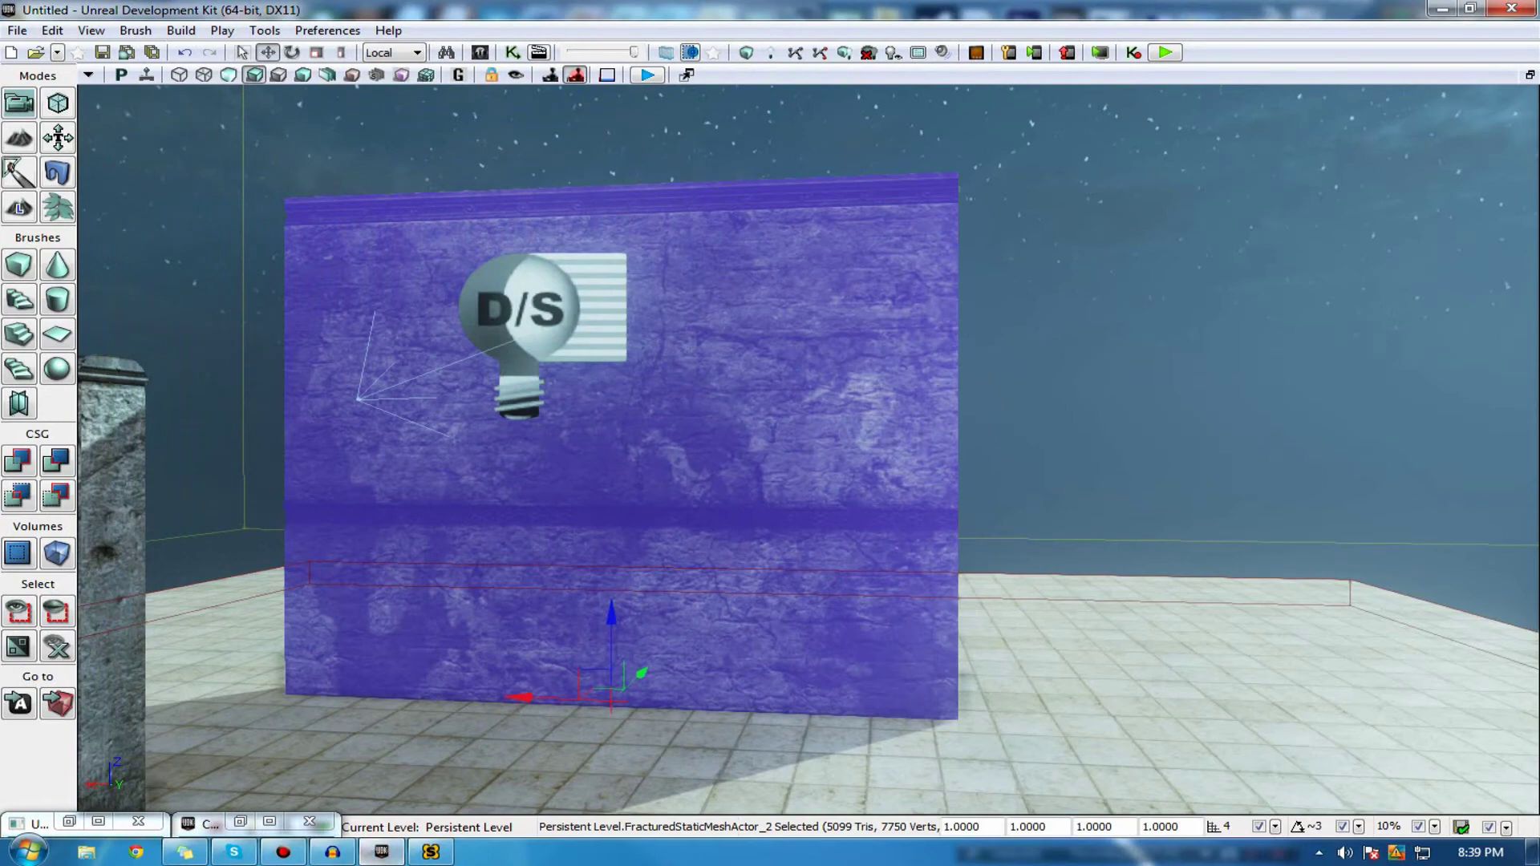
- Restore the Content Browser and save the selected fractured wall mesh
{"action": "left_click", "coordinate": [241, 822]}
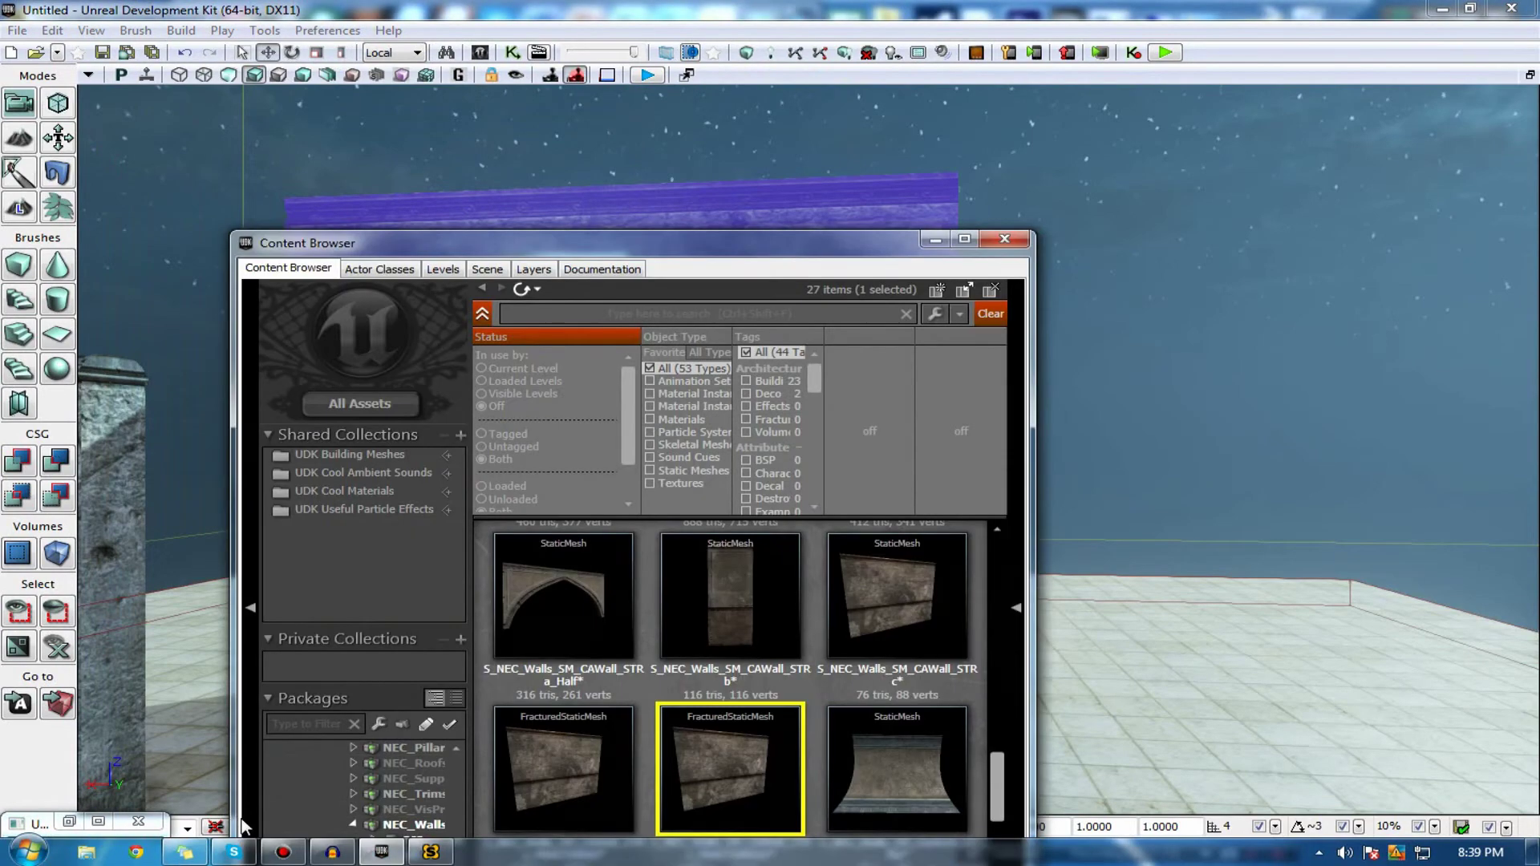
{"action": "right_click", "coordinate": [731, 756]}
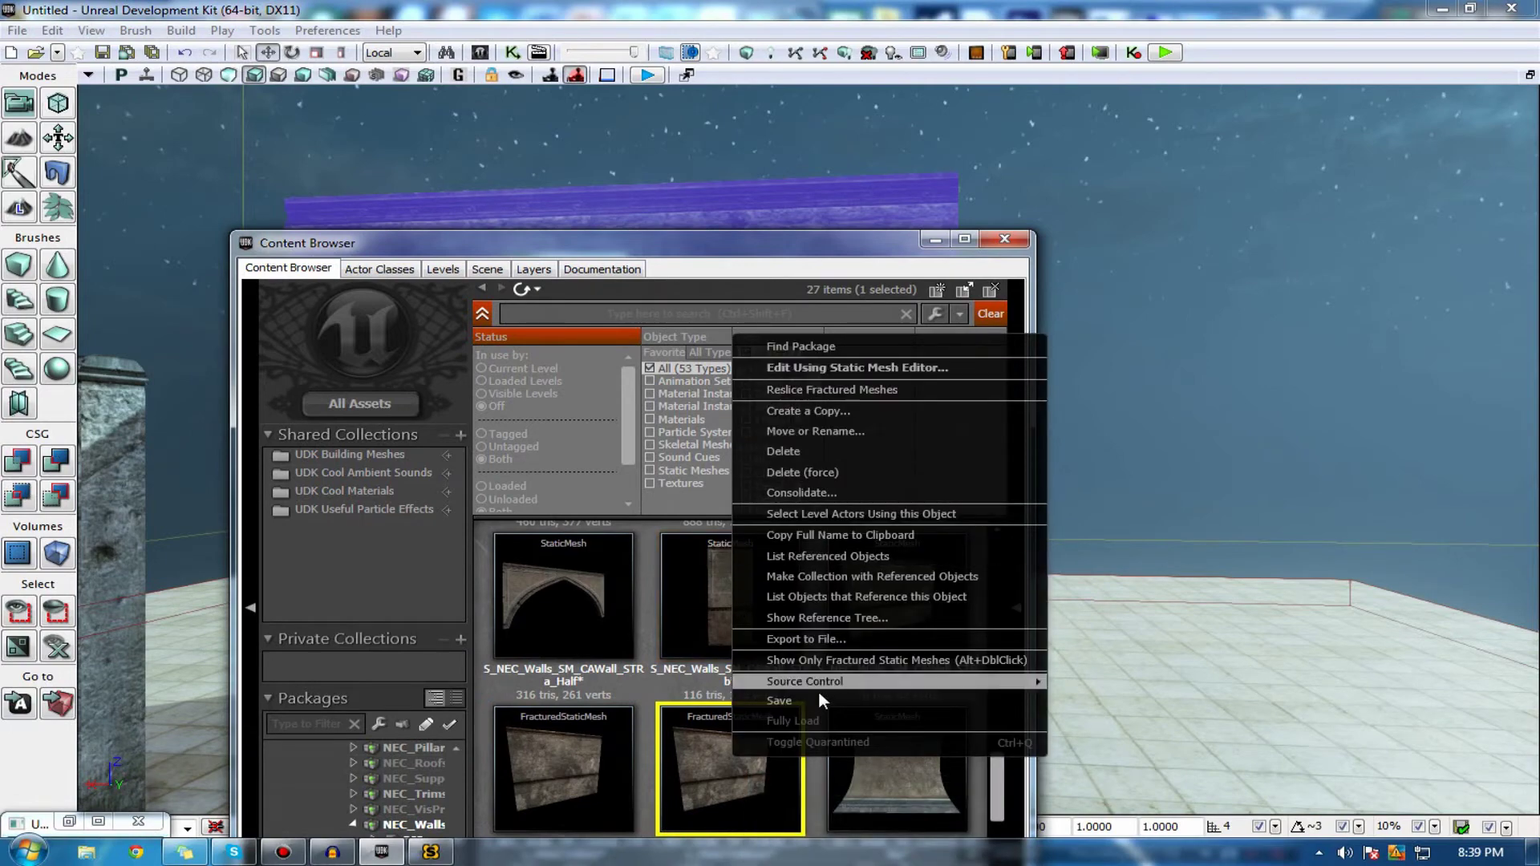
{"action": "left_click", "coordinate": [796, 700]}
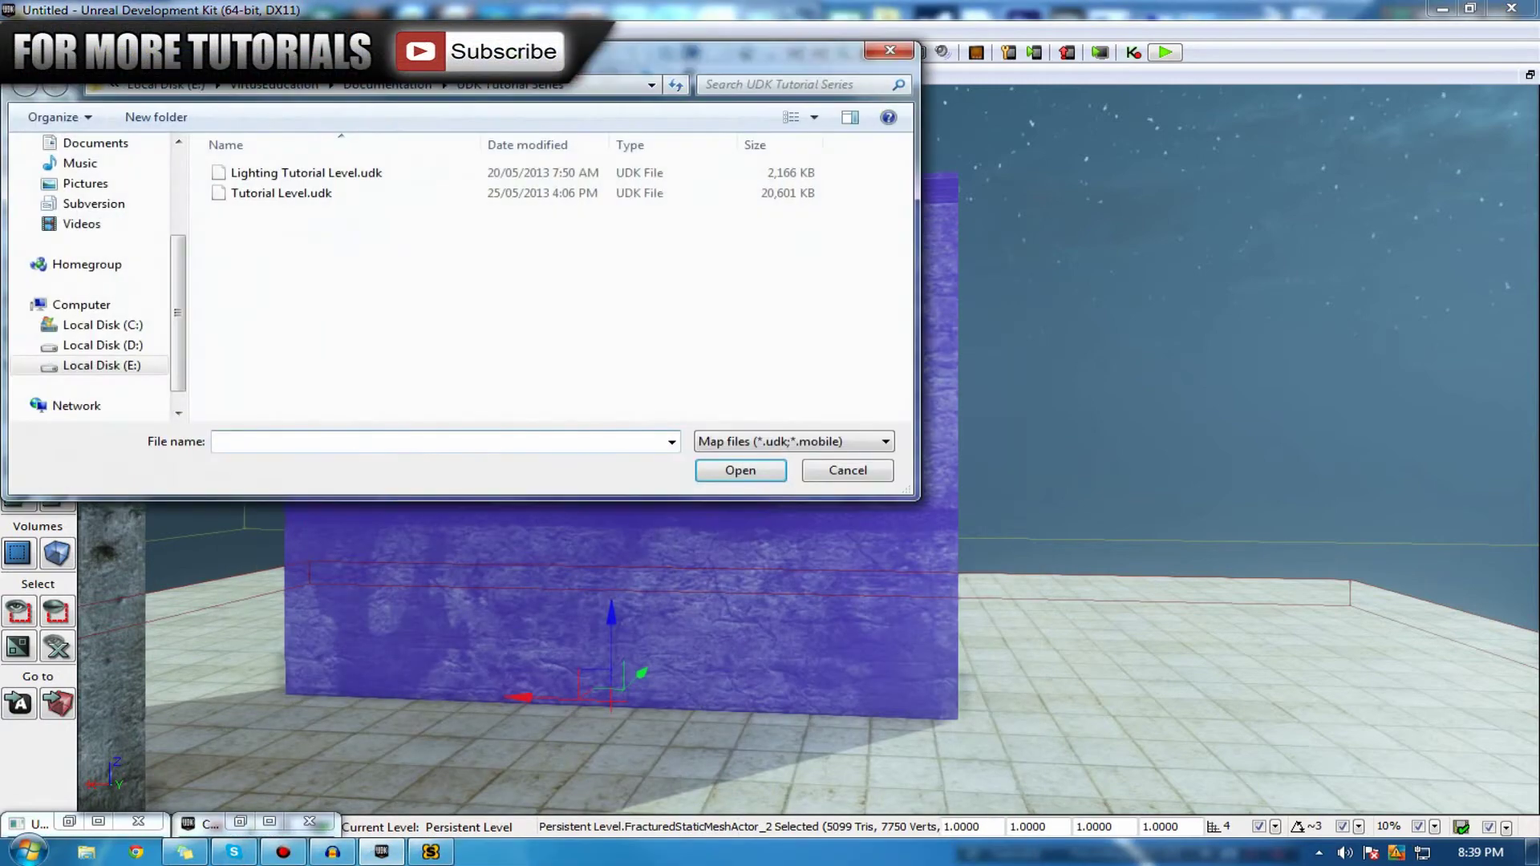
- Browse for a map to open in the C: drive folder UDK\UDK-2013-02\UDKGame\Content\Maps
{"action": "left_click", "coordinate": [120, 325]}
{"action": "scroll", "coordinate": [243, 377], "scroll_direction": "down", "scroll_amount": 5}
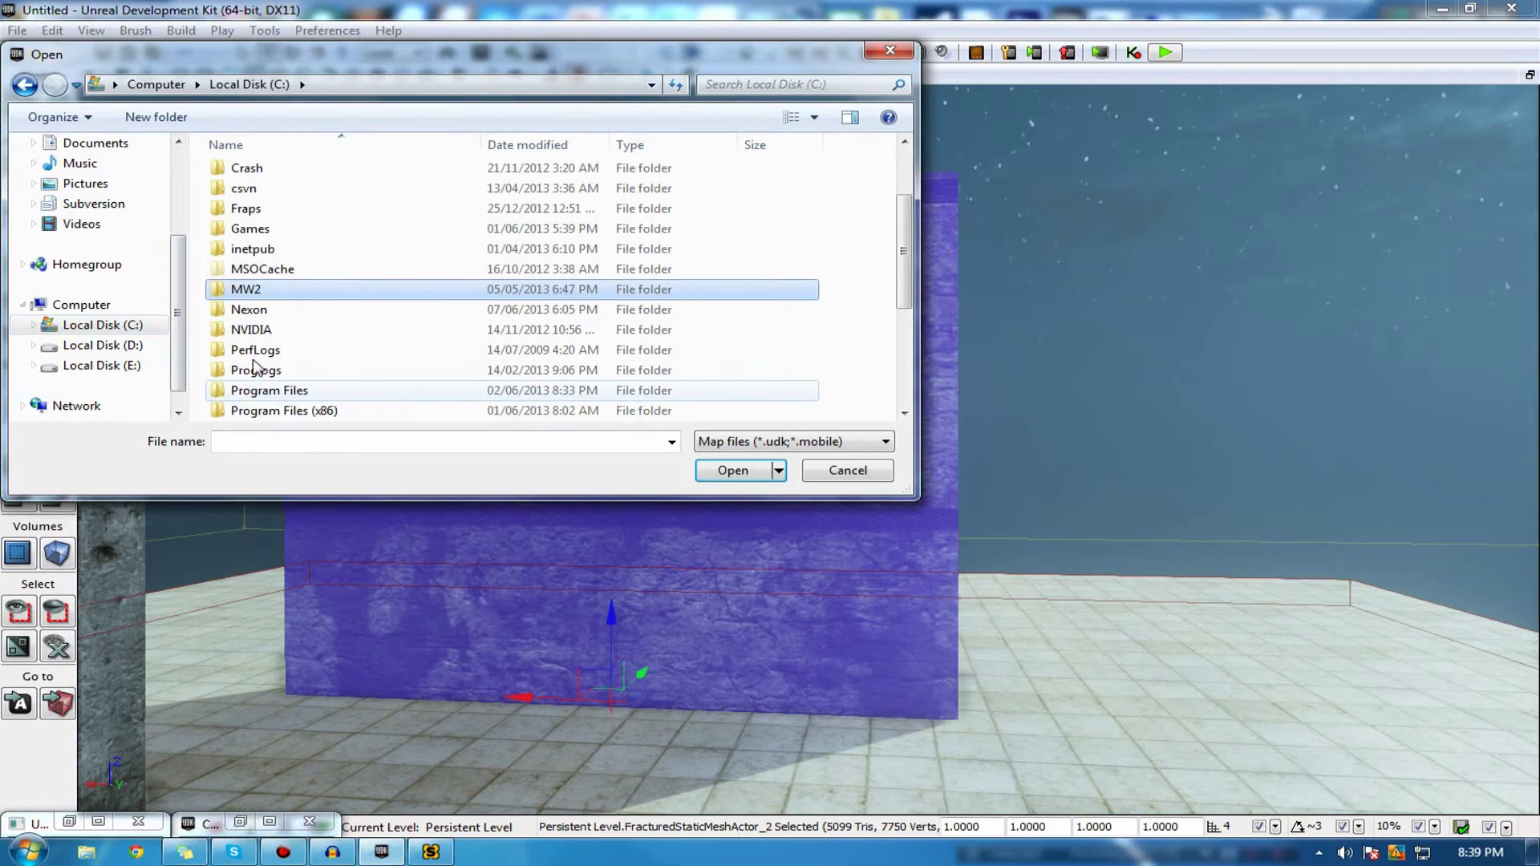
{"action": "double_click", "coordinate": [243, 329]}
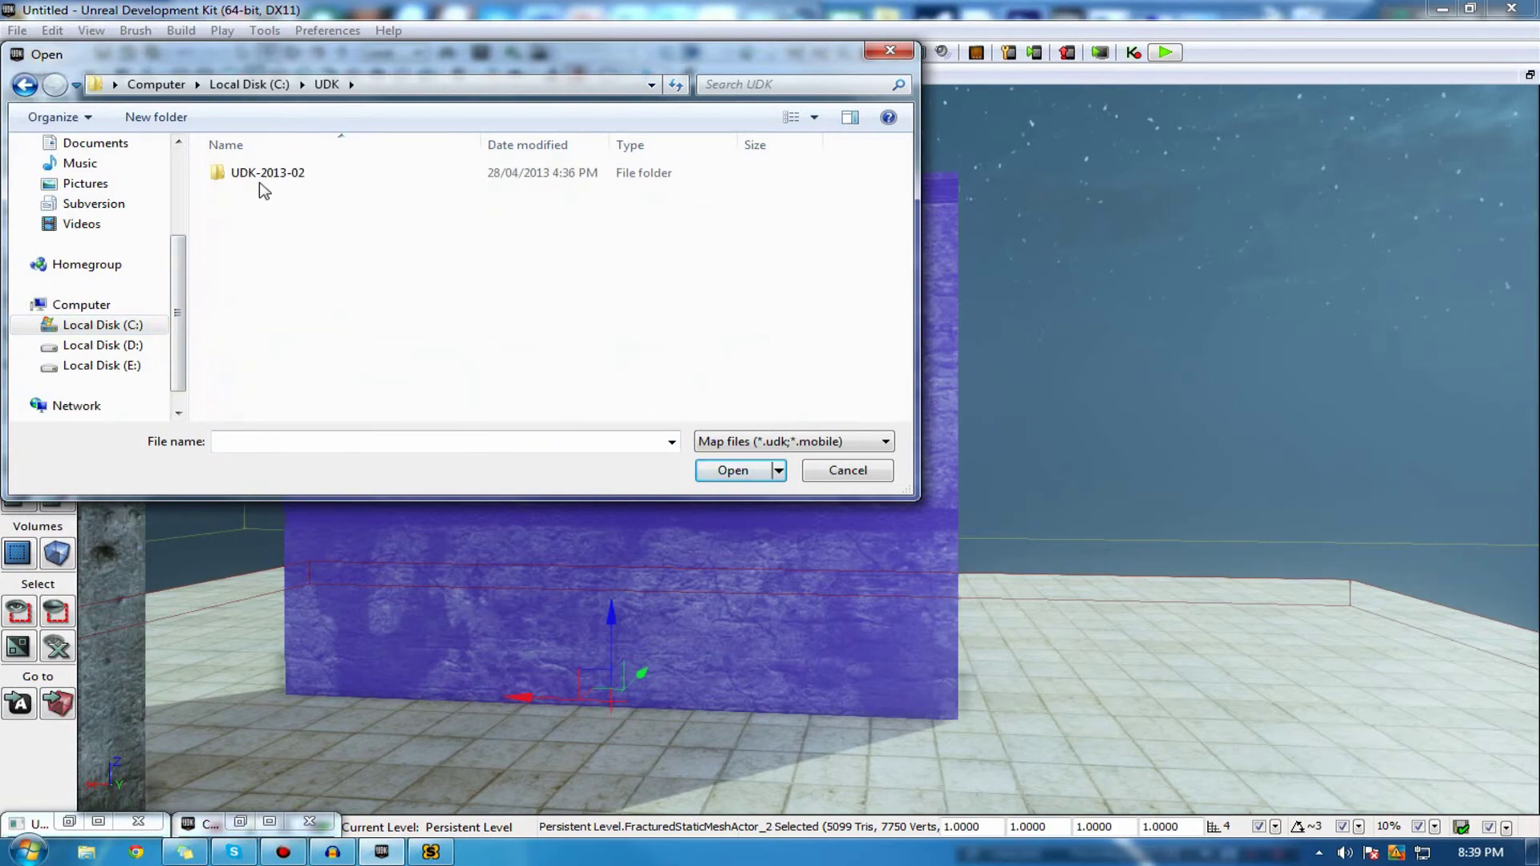
{"action": "double_click", "coordinate": [268, 172]}
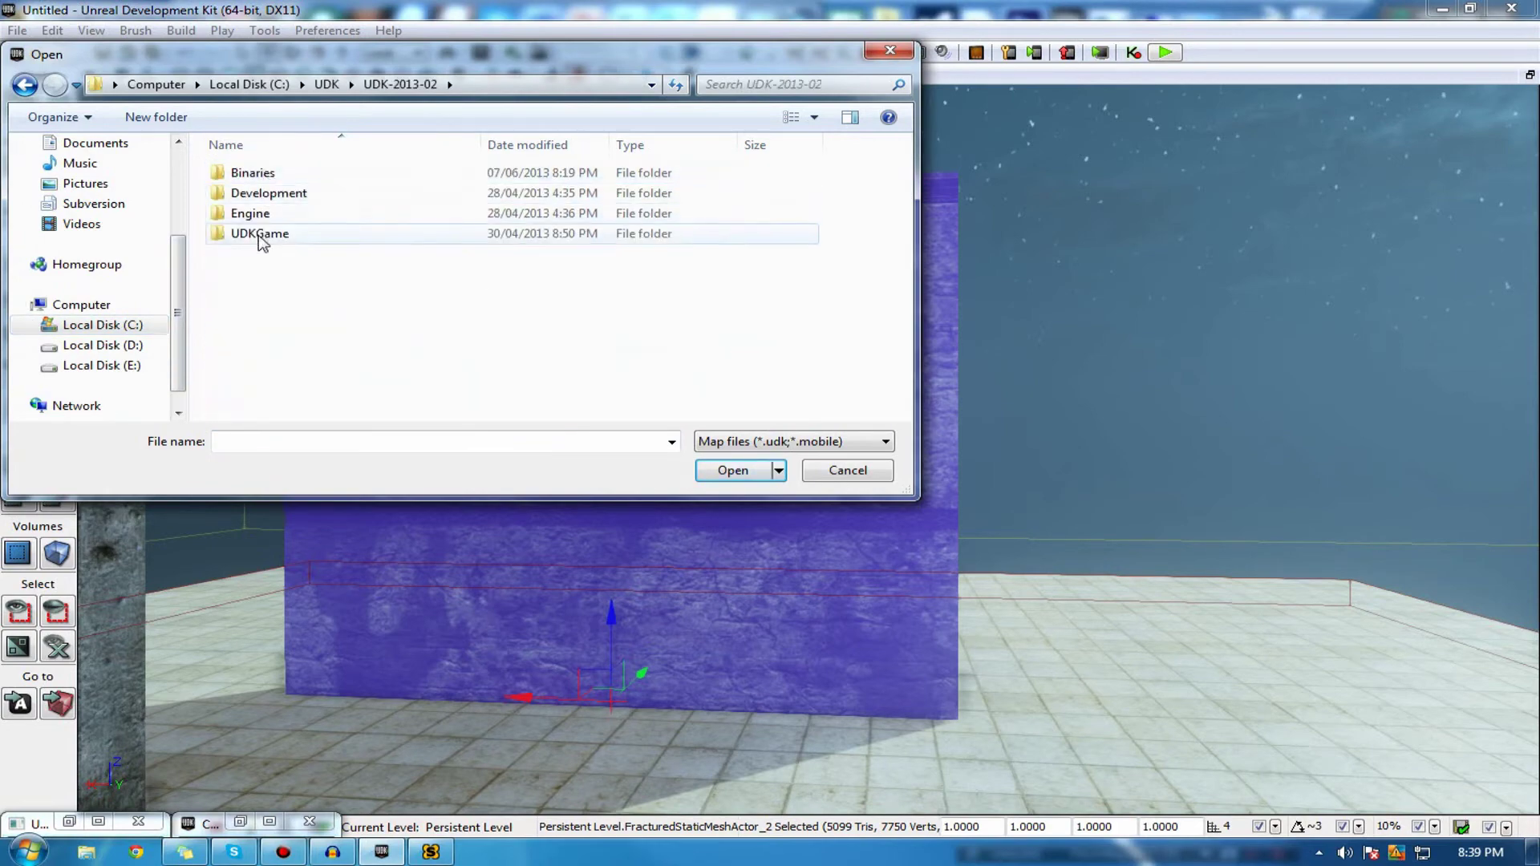
{"action": "double_click", "coordinate": [259, 234]}
{"action": "left_click", "coordinate": [253, 255]}
{"action": "double_click", "coordinate": [254, 255]}
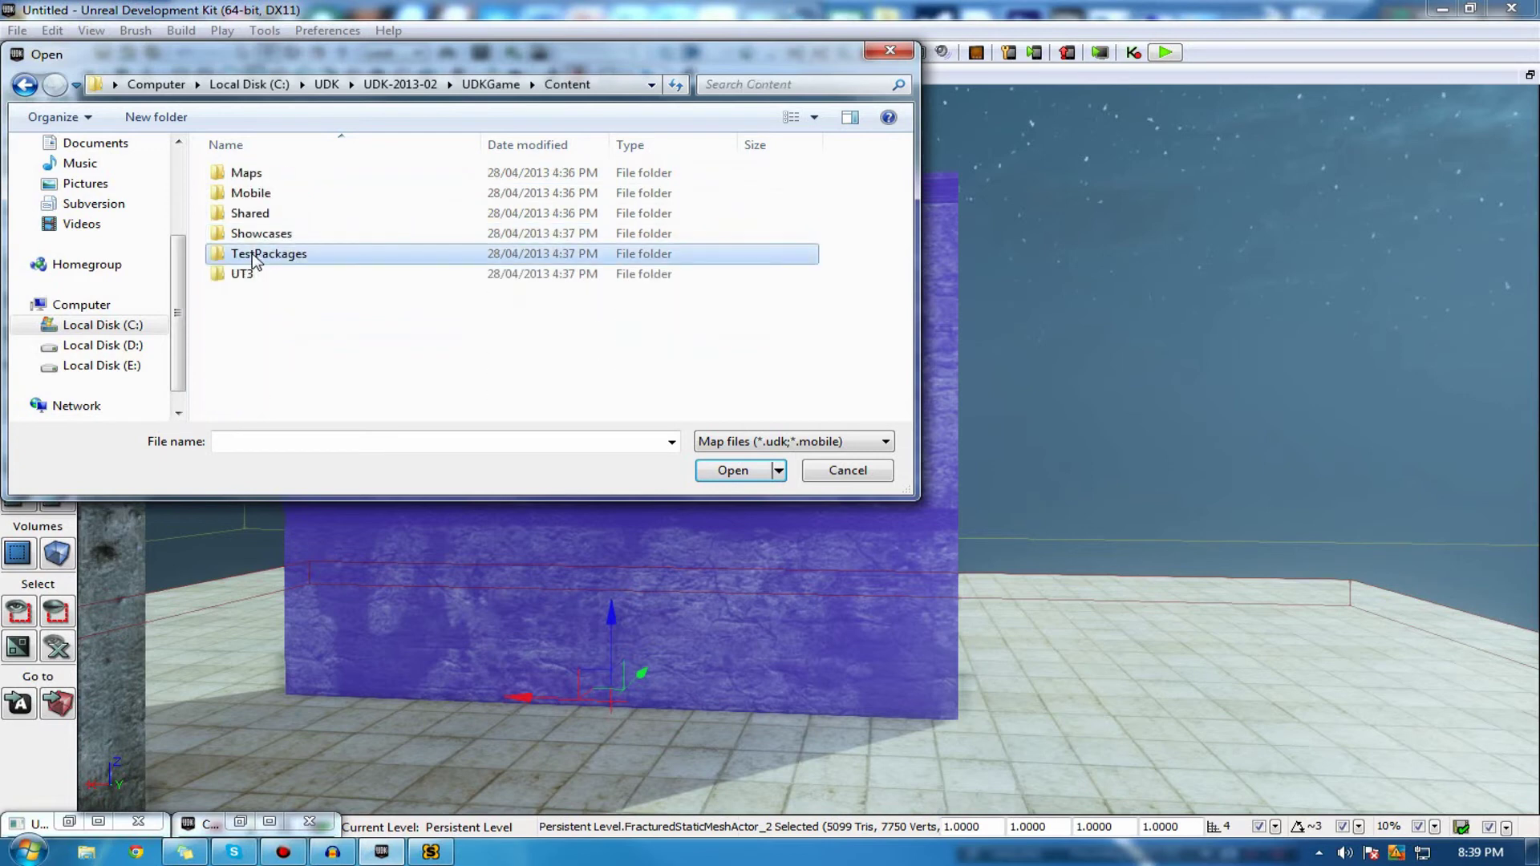
{"action": "double_click", "coordinate": [261, 175]}
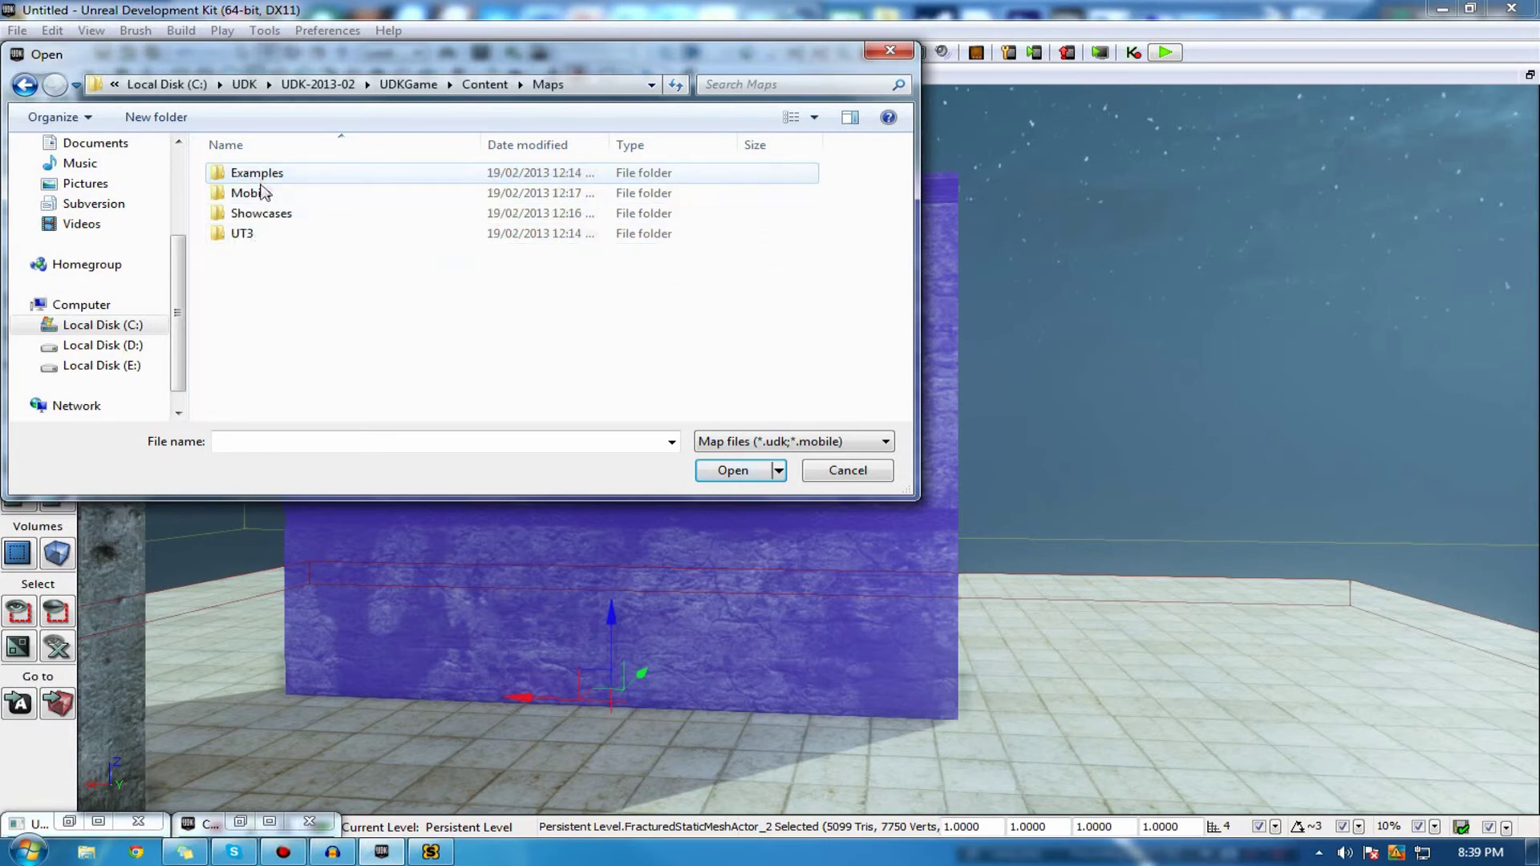
- Check the Showcases maps, and open ExampleMap.udk from the Examples folder without saving the current changes
{"action": "double_click", "coordinate": [273, 212]}
{"action": "left_click", "coordinate": [274, 178]}
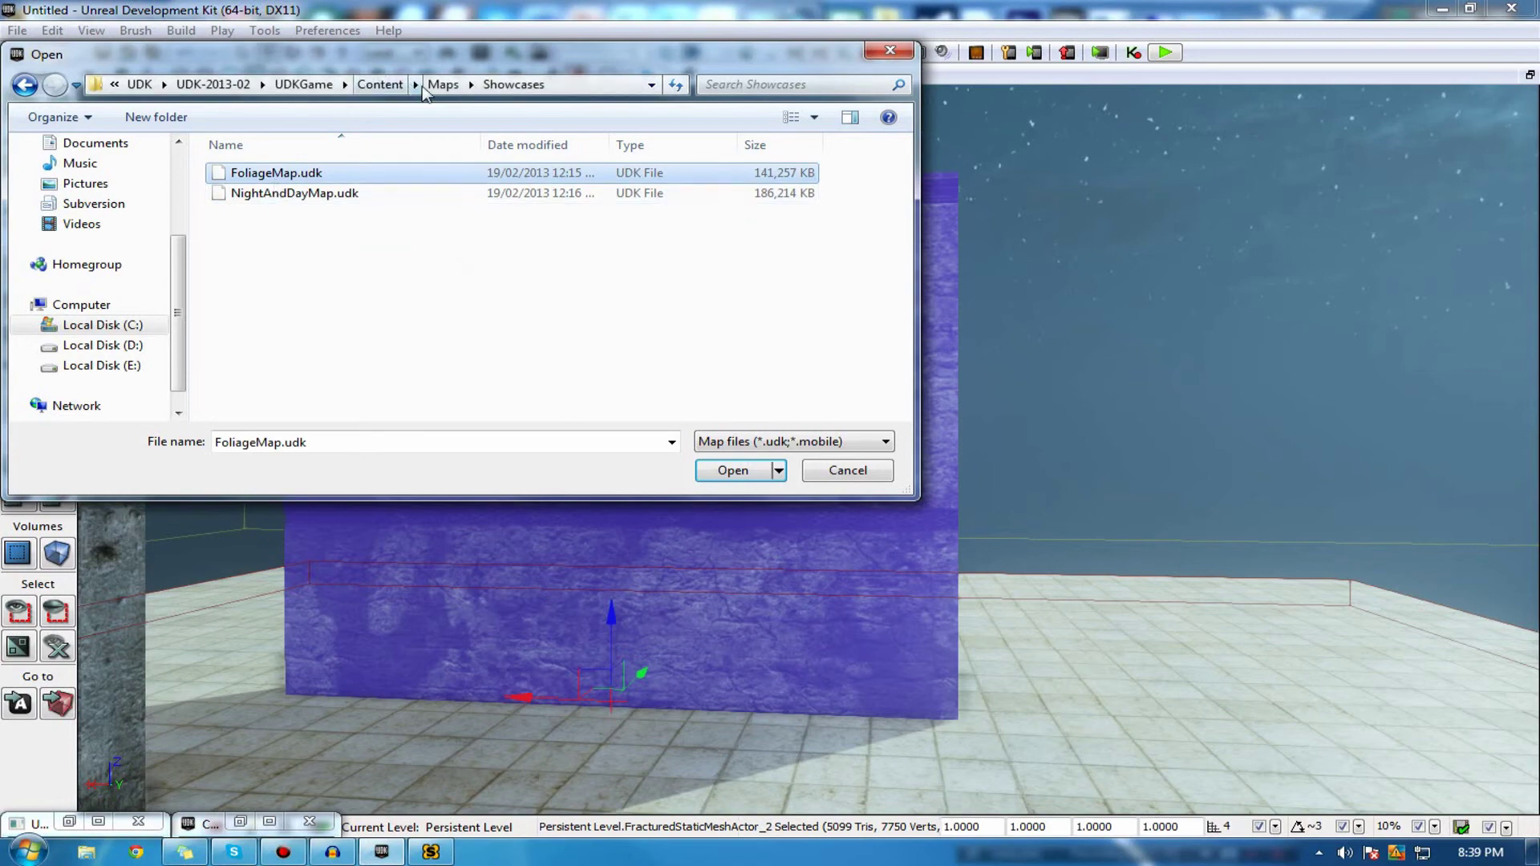
{"action": "left_click", "coordinate": [443, 84]}
{"action": "double_click", "coordinate": [263, 173]}
{"action": "double_click", "coordinate": [265, 175]}
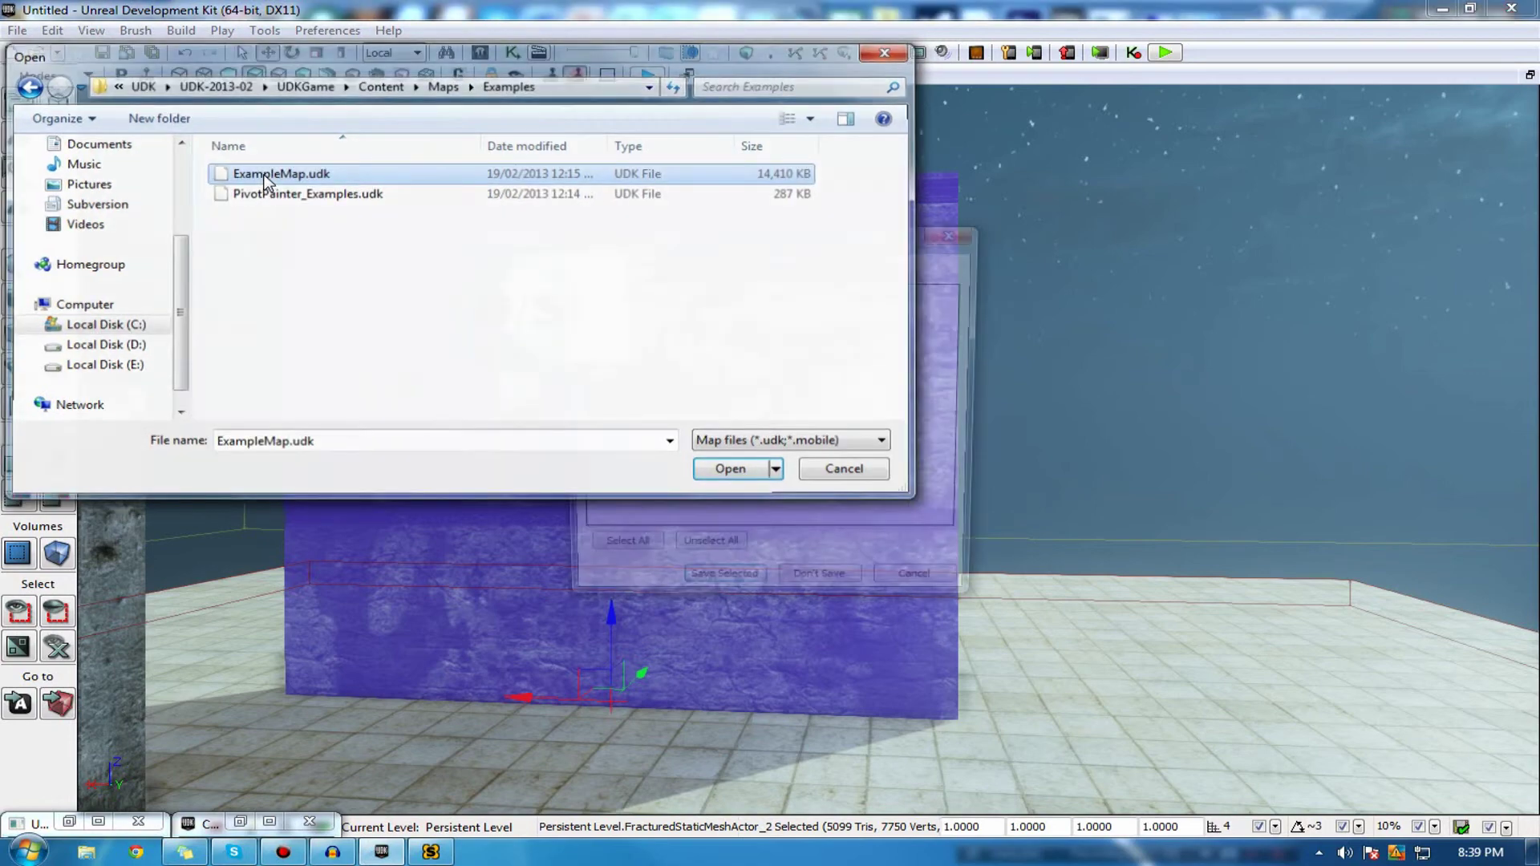
{"action": "left_click", "coordinate": [806, 595]}
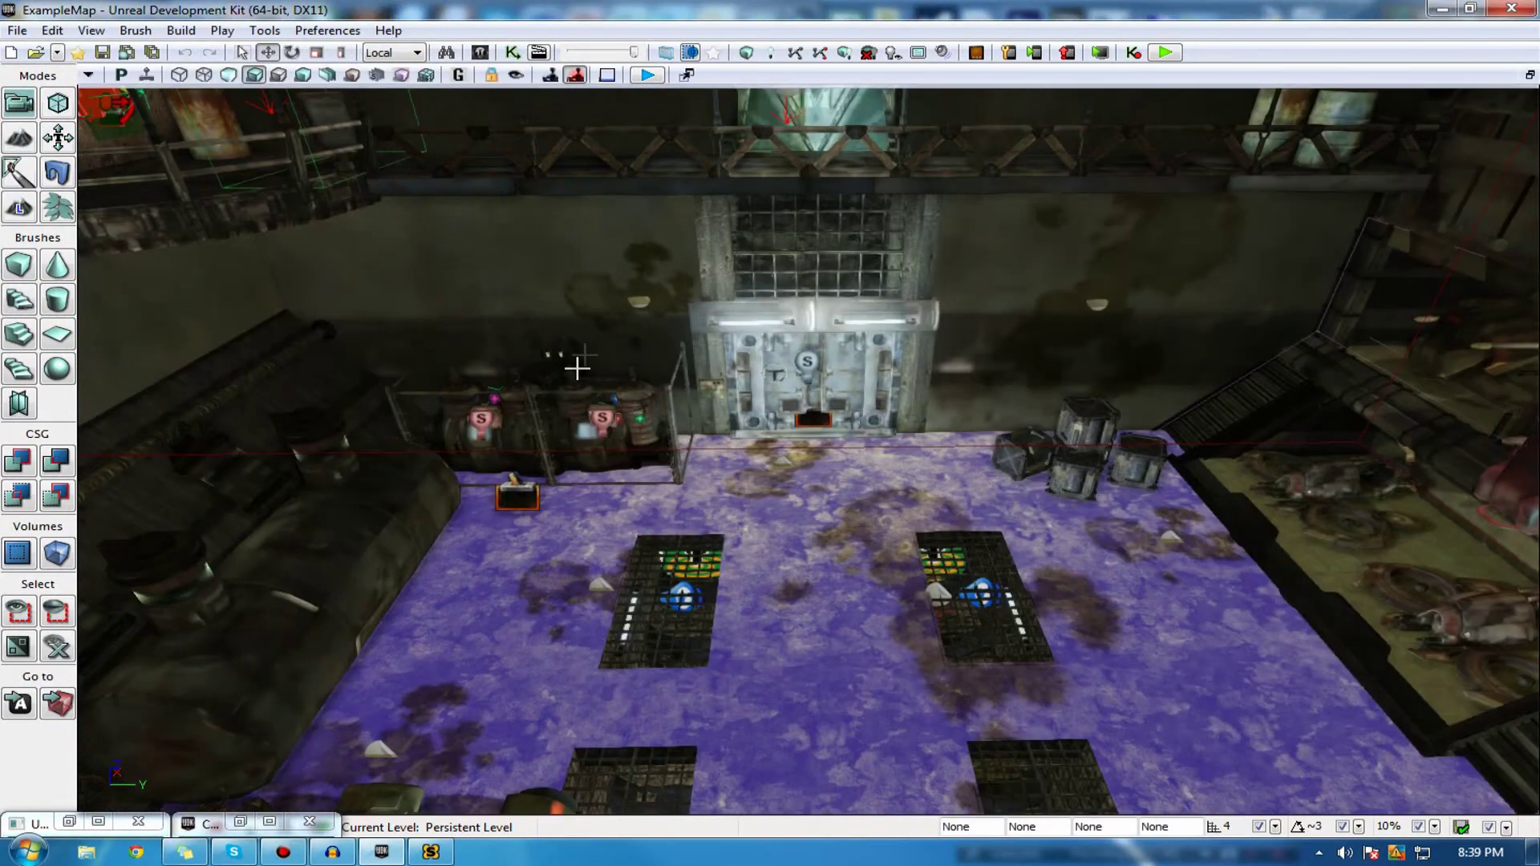
- Play-test the example map from the upper walkway and shoot the destructible wall around the red bomb marker
{"action": "right_click_drag", "start_coordinate": [586, 432], "coordinate": [353, 223]}
{"action": "key", "text": "w"}
{"action": "right_click_drag", "start_coordinate": [919, 199], "coordinate": [702, 353]}
{"action": "key", "text": "s"}
{"action": "key", "text": "w"}
{"action": "left_click", "coordinate": [647, 74]}
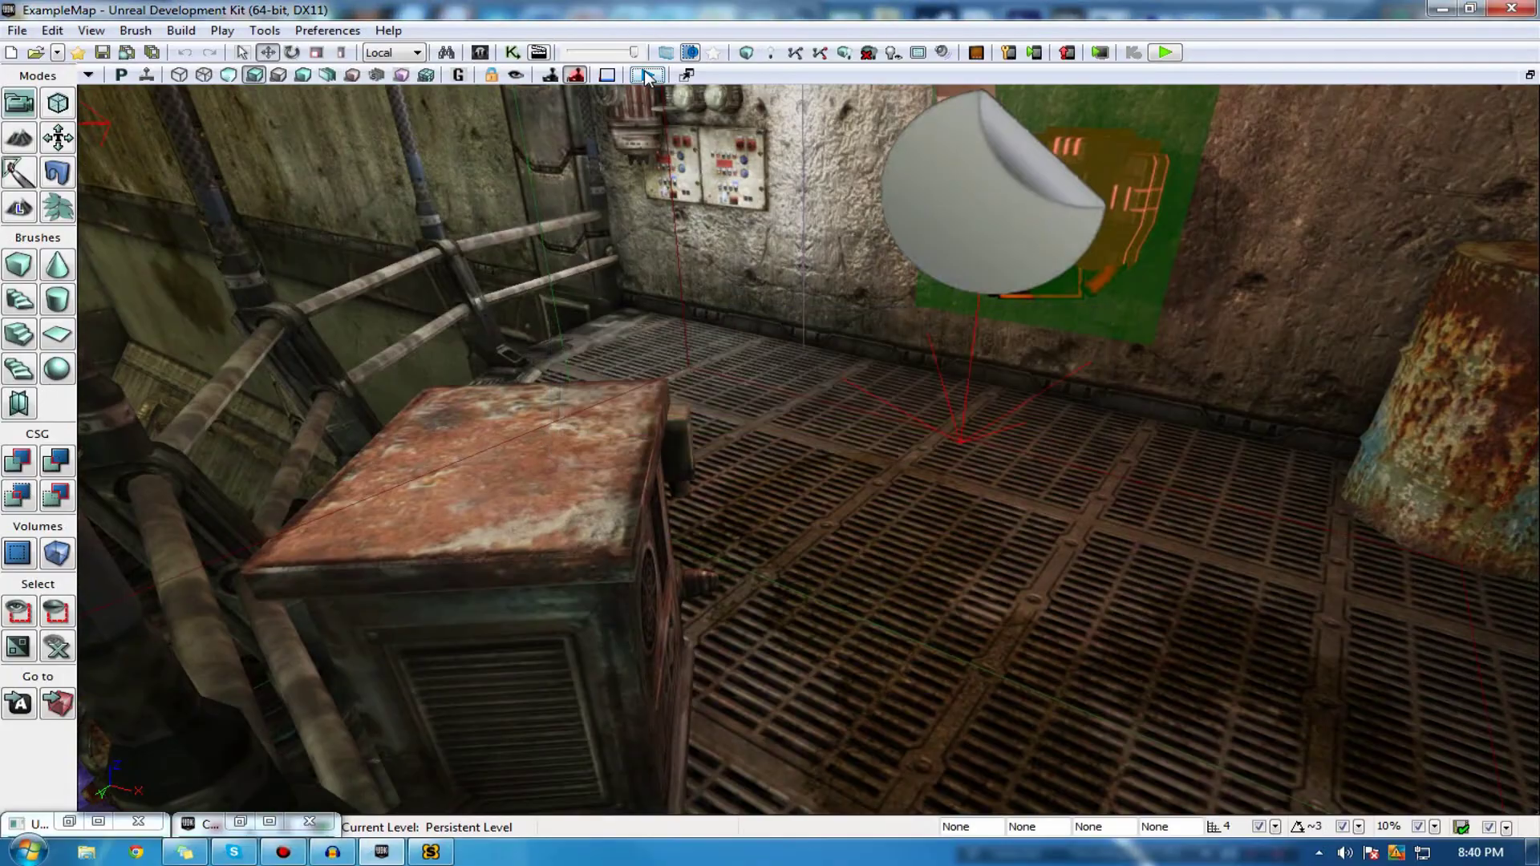
{"action": "key", "text": "w"}
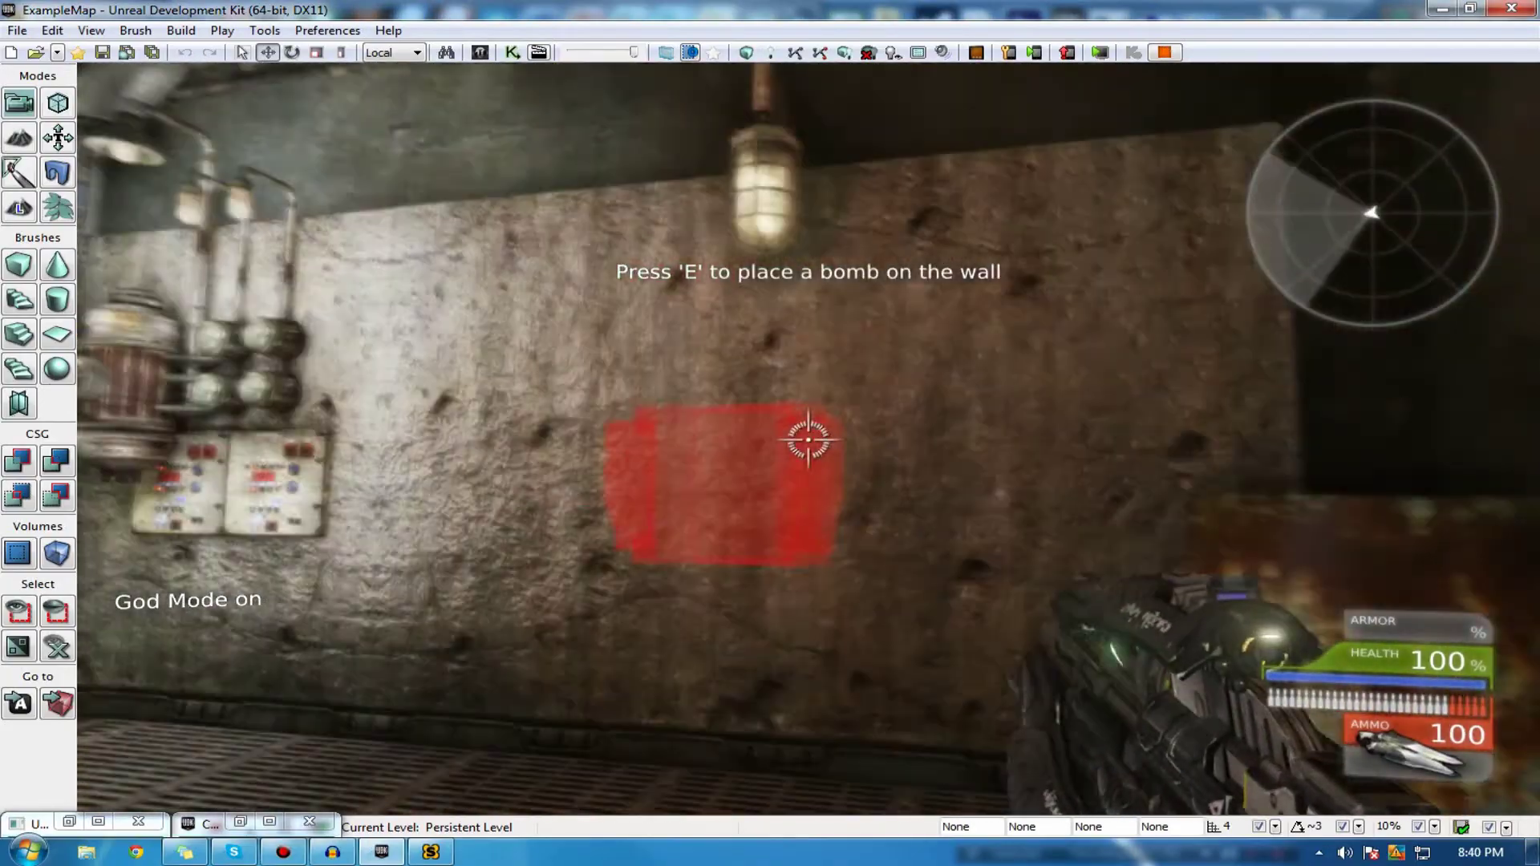
{"action": "left_click", "coordinate": [809, 440]}
{"action": "left_click", "coordinate": [809, 439]}
{"action": "left_click", "coordinate": [808, 440]}
{"action": "left_click", "coordinate": [809, 439]}
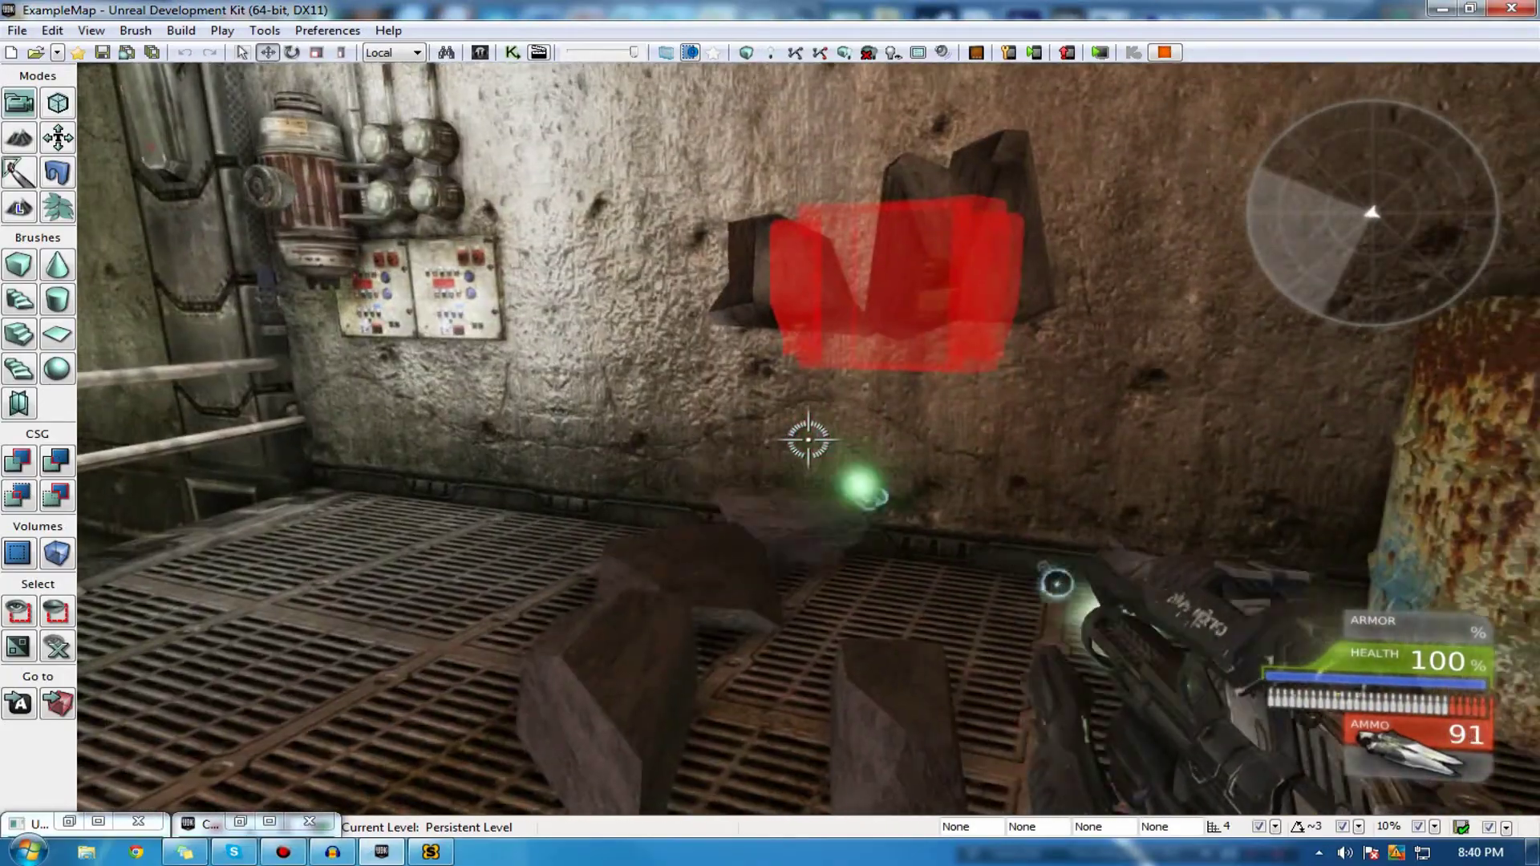
- Approach the damaged wall, place the bomb on its red marker, and back away along the walkway
{"action": "key", "text": "w"}
{"action": "left_click", "coordinate": [809, 440]}
{"action": "key", "text": "w"}
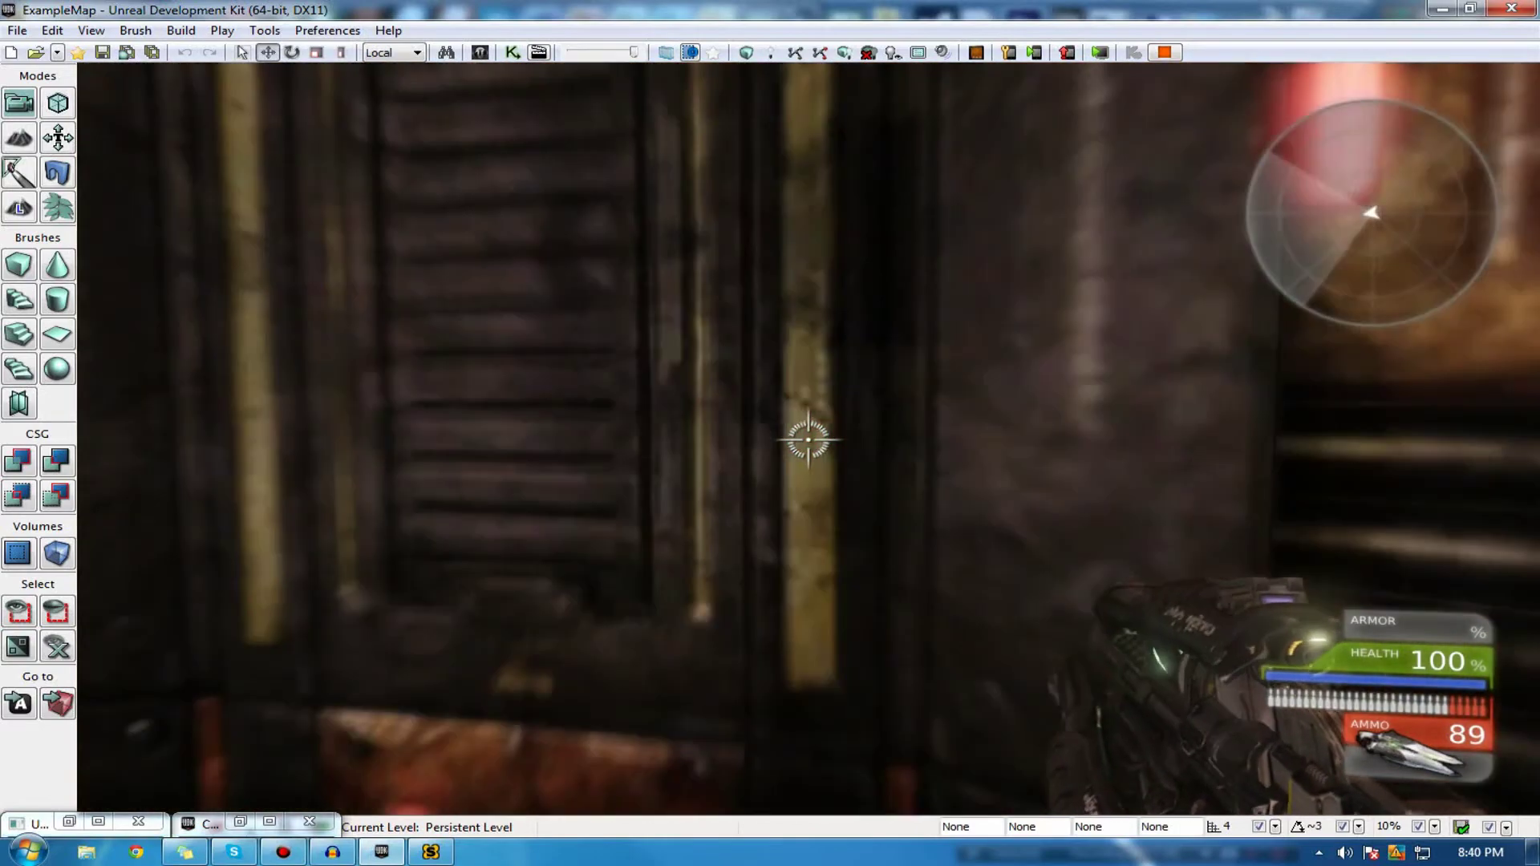
{"action": "key", "text": "s"}
{"action": "key", "text": "s"}
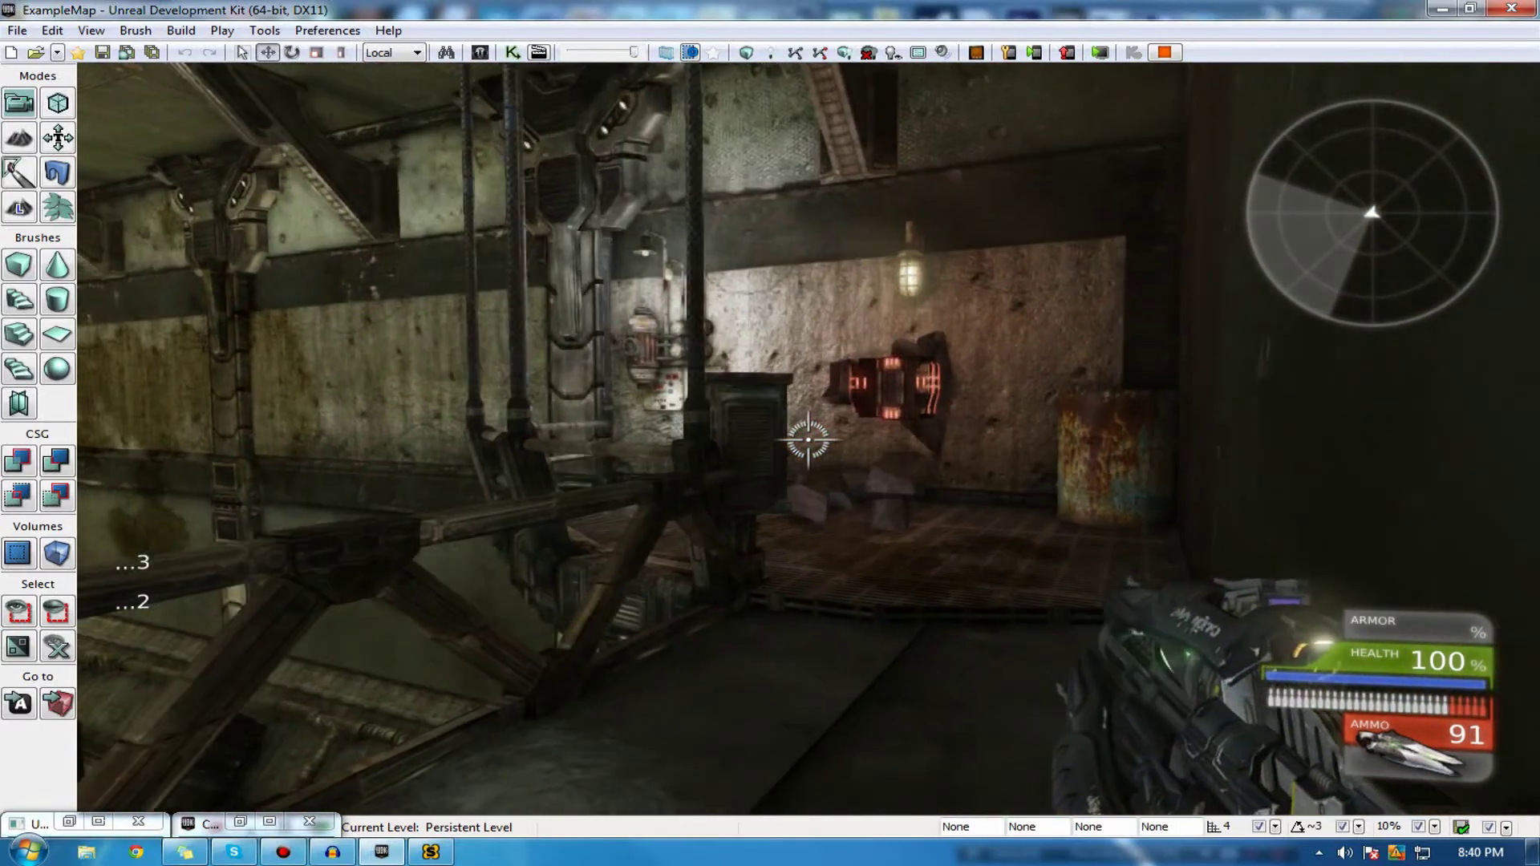